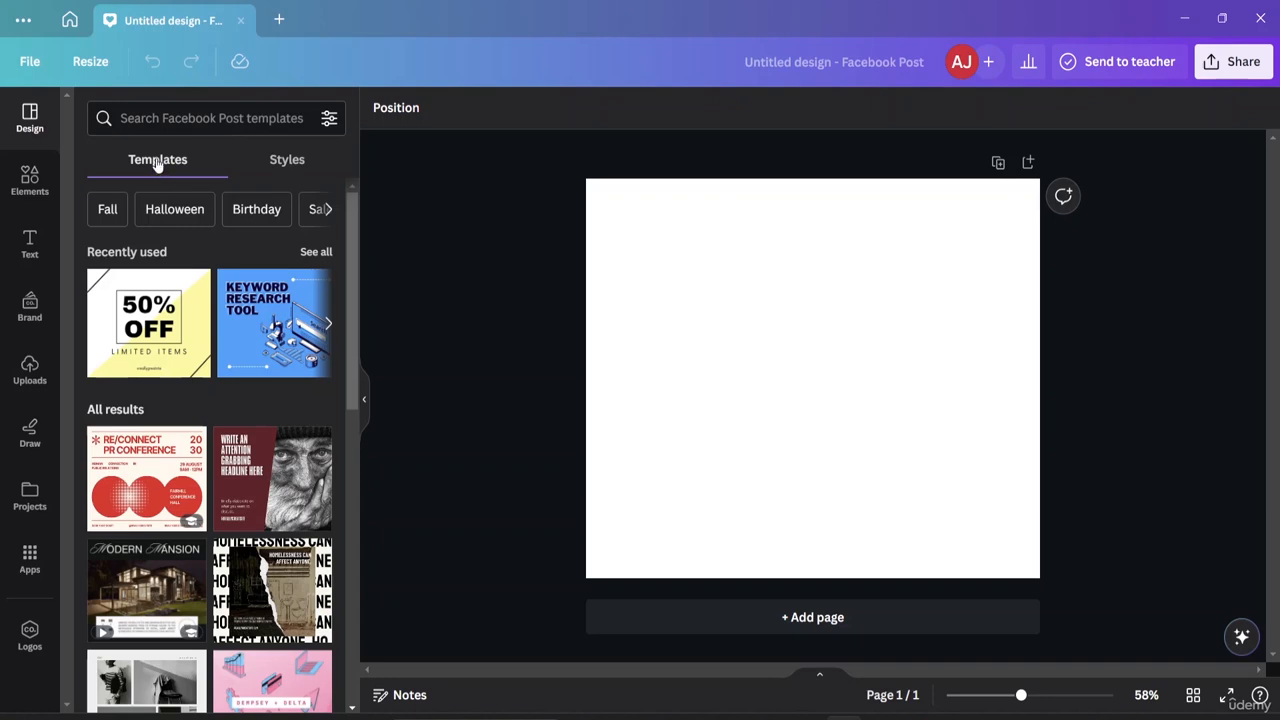
Apply the Grey Black Minimalist Aesthetic Moodboard template to the blank page and select its "aesthetic" text for editing
{"action": "scroll", "coordinate": [160, 320], "scroll_direction": "down", "scroll_amount": 2}
{"action": "scroll", "coordinate": [155, 325], "scroll_direction": "down", "scroll_amount": 1}
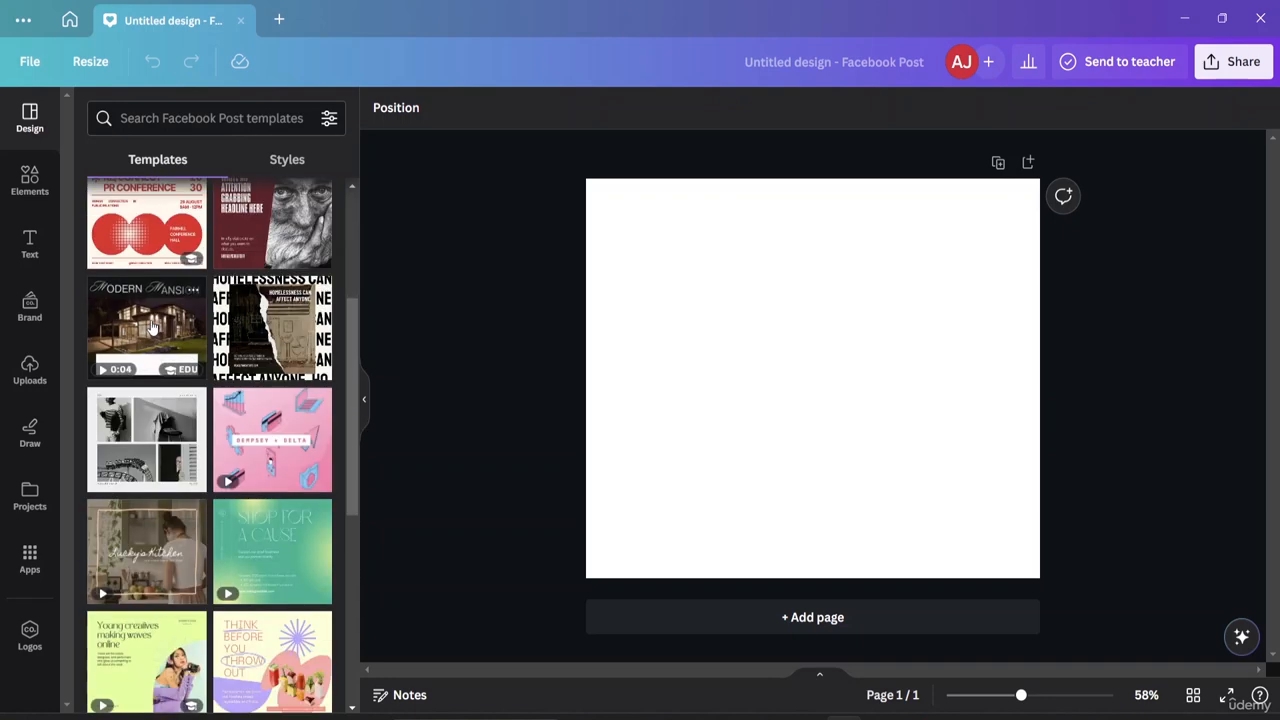
{"action": "left_click", "coordinate": [170, 449]}
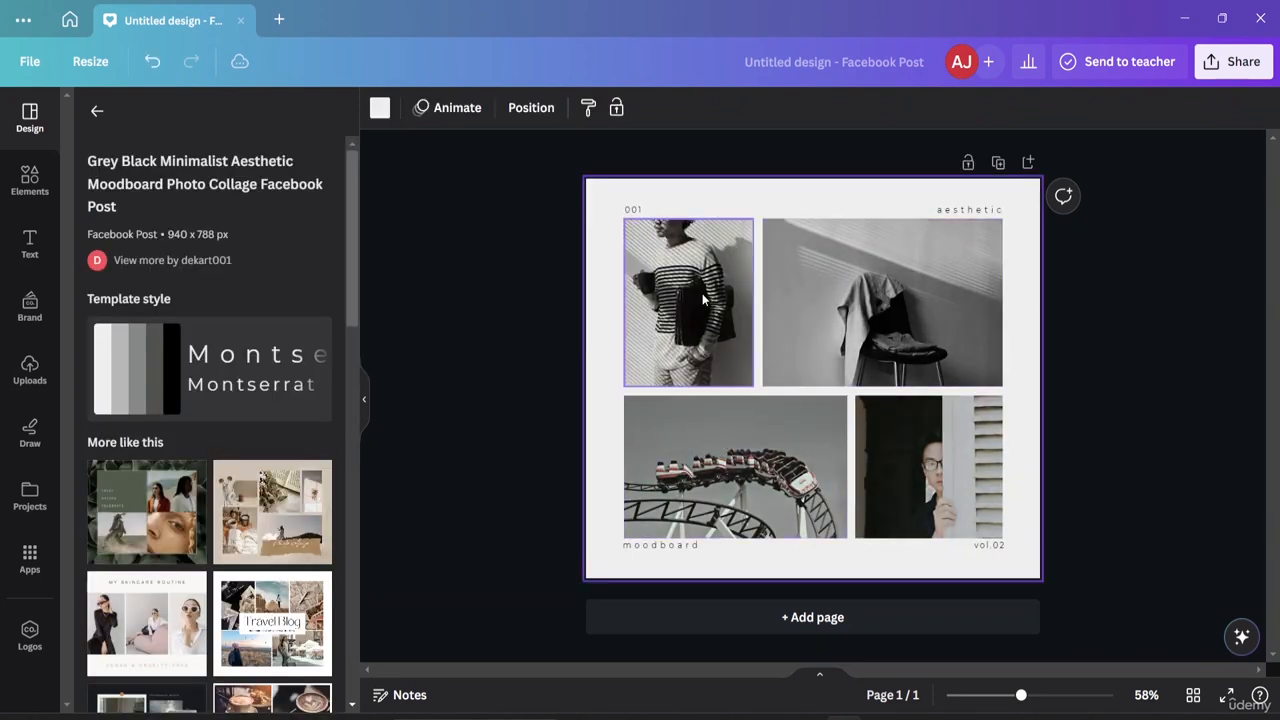
{"action": "left_click", "coordinate": [983, 211]}
{"action": "double_click", "coordinate": [986, 213]}
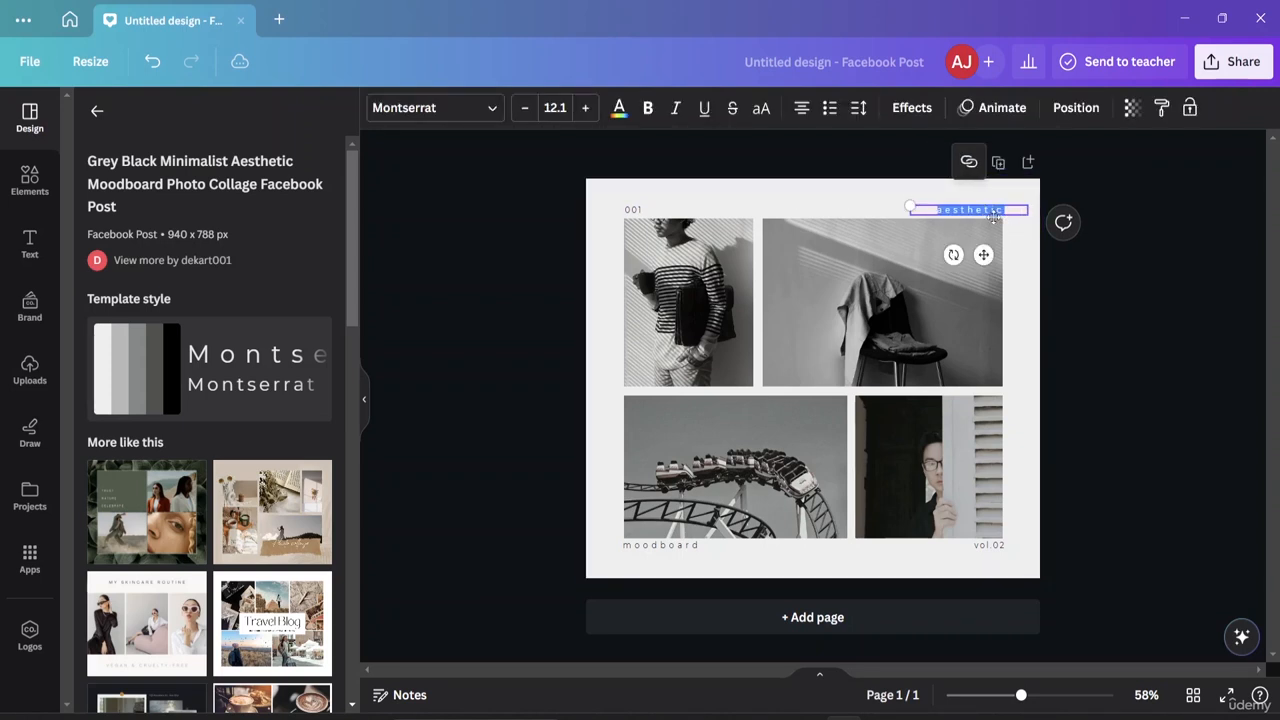
Try the photo of the man with glasses as the page background, undo it, and select the striped-sweater photo
{"action": "left_click", "coordinate": [902, 476]}
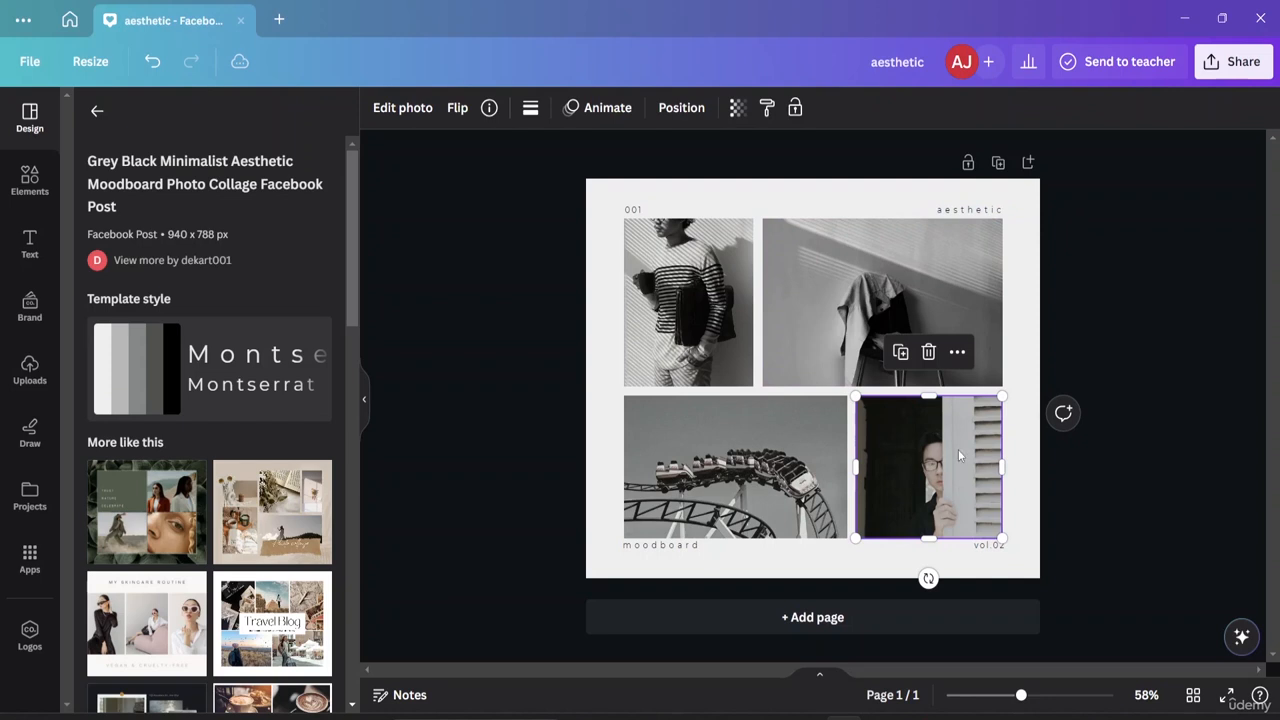
{"action": "left_click", "coordinate": [957, 352]}
{"action": "mouse_move", "coordinate": [957, 356]}
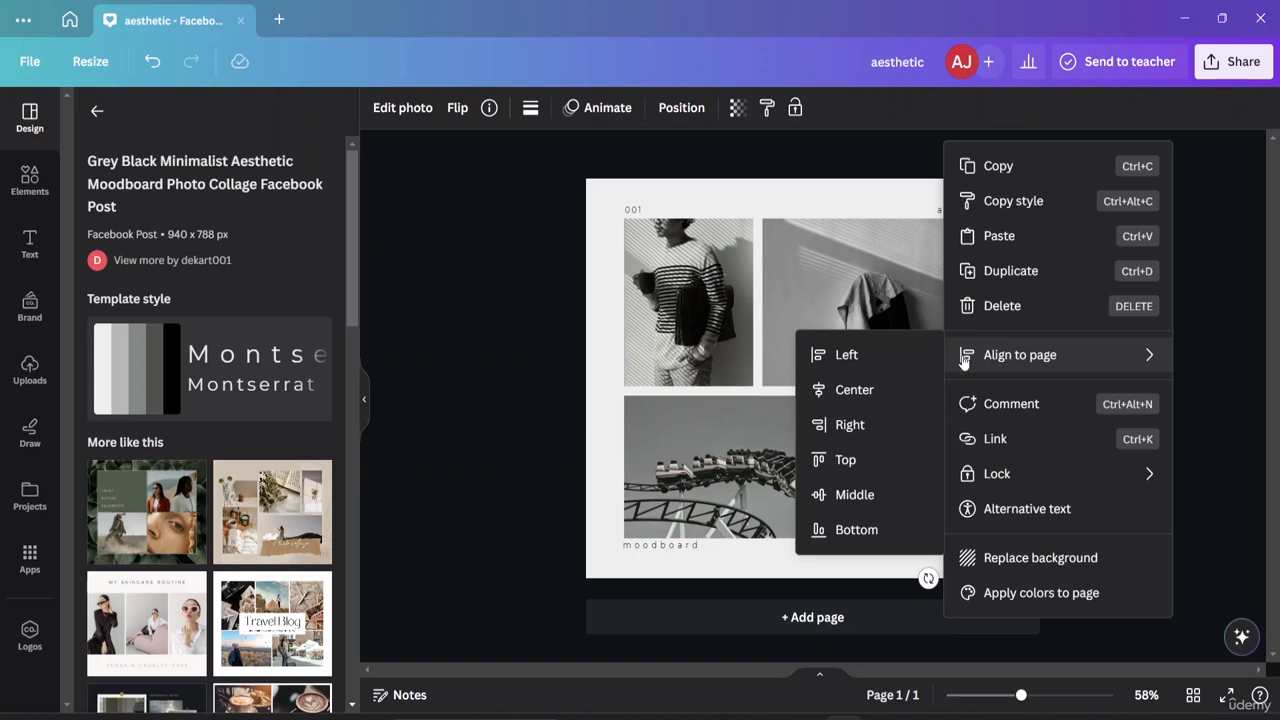
{"action": "left_click", "coordinate": [993, 559]}
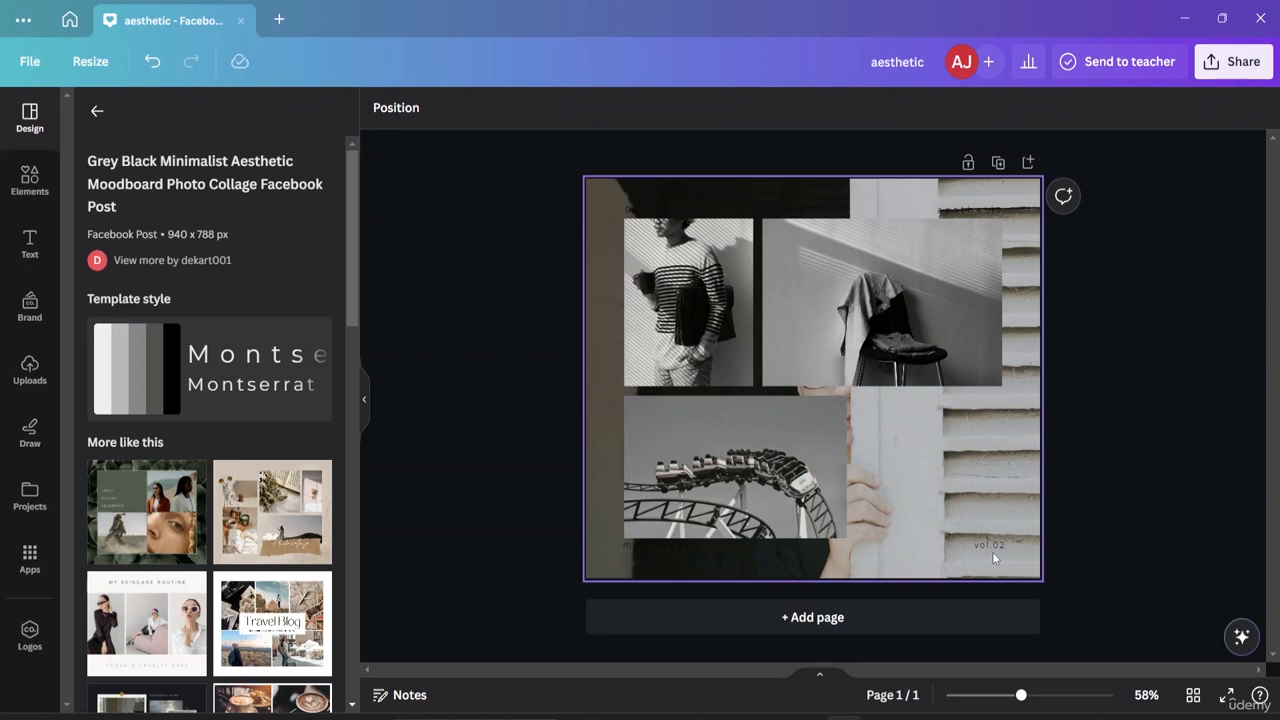
{"action": "key", "text": "ctrl+z"}
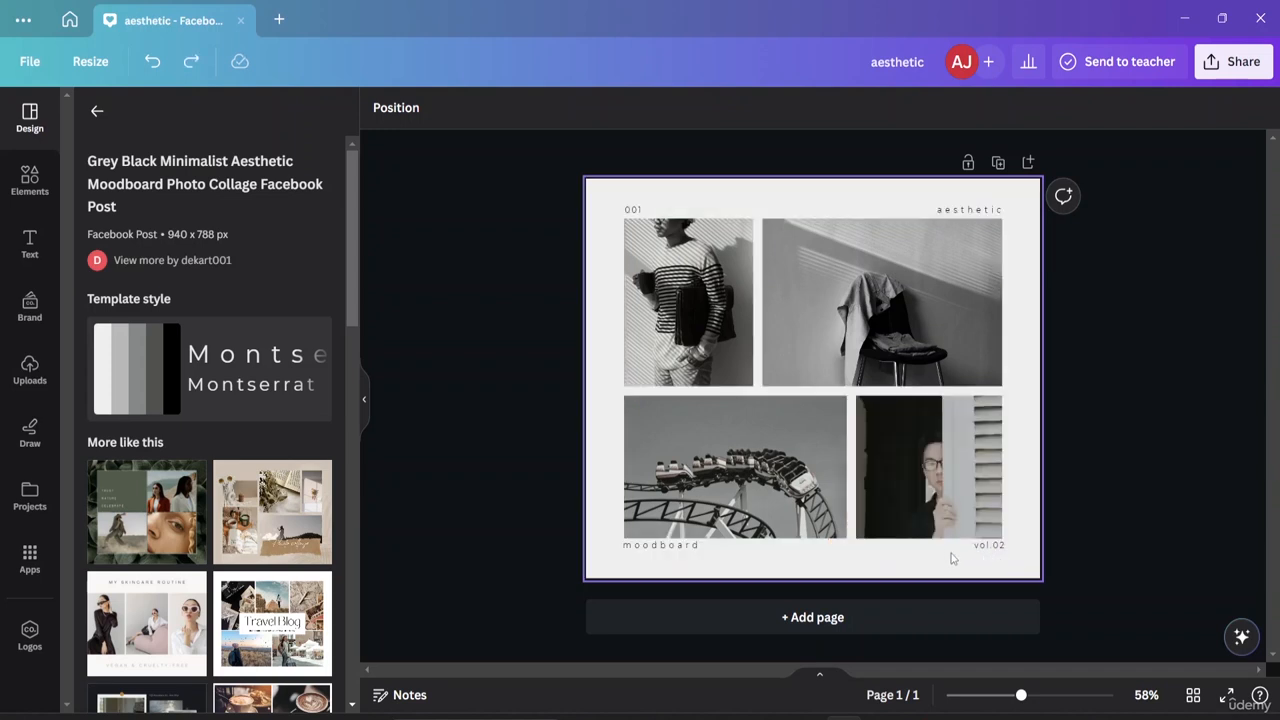
{"action": "left_click", "coordinate": [862, 333]}
{"action": "left_click", "coordinate": [685, 272]}
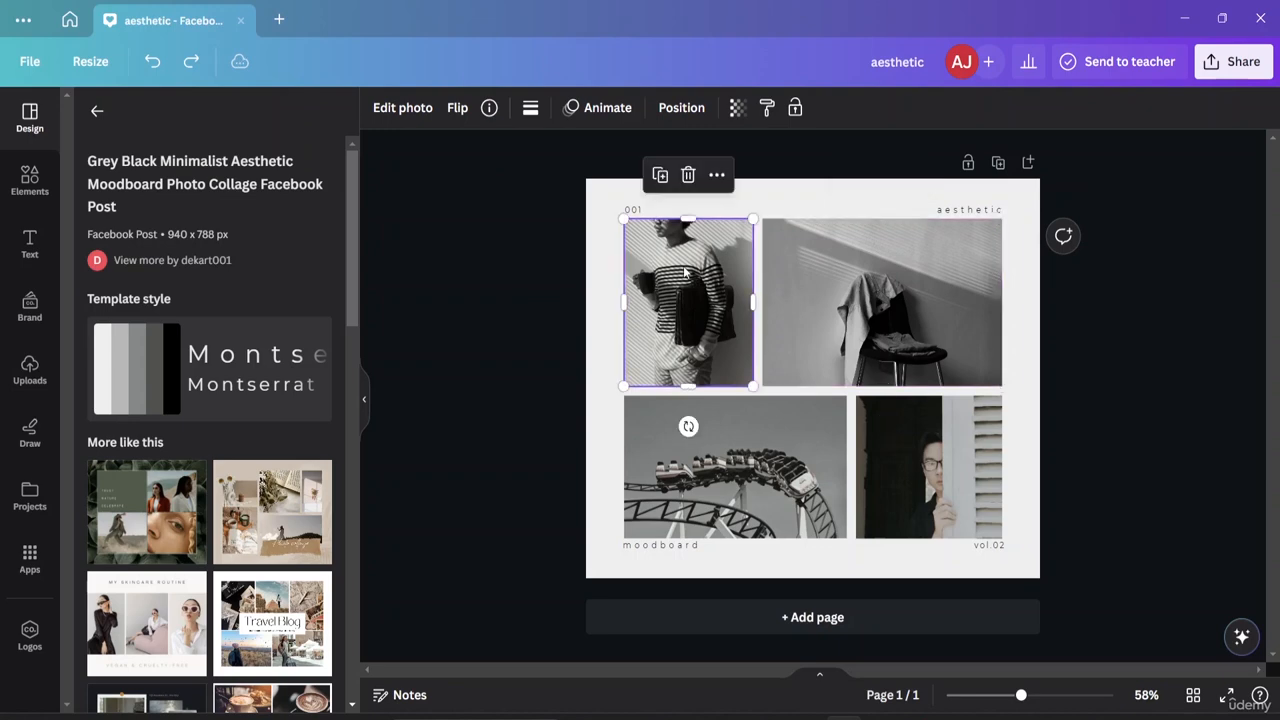
Search the Facebook Post templates for "Football" and look through the results
{"action": "left_click", "coordinate": [97, 111]}
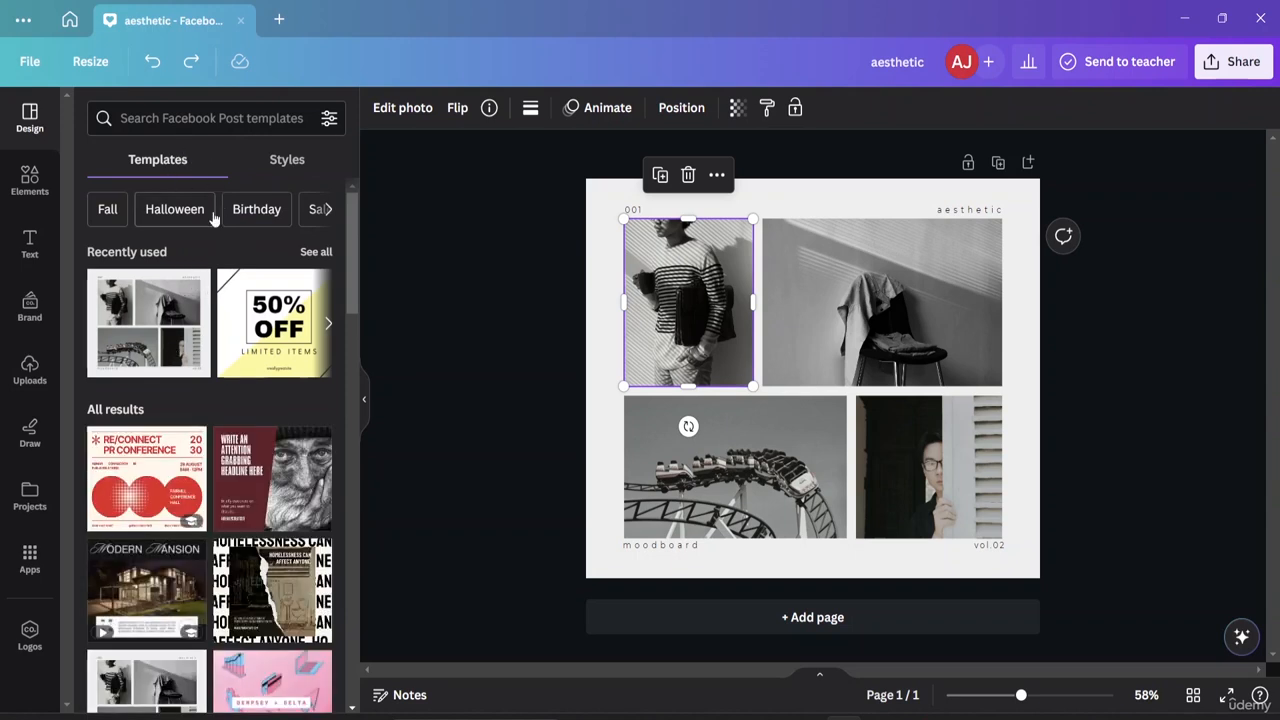
{"action": "left_click", "coordinate": [212, 119]}
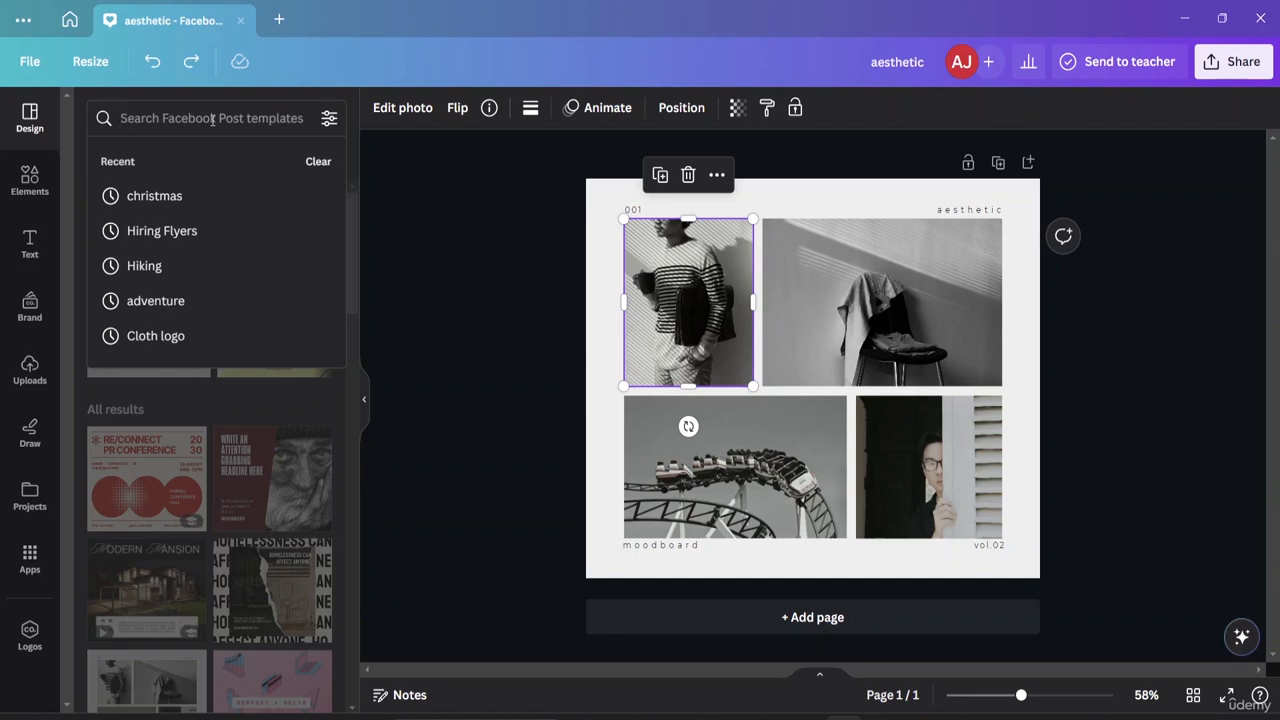
{"action": "type", "text": "F"}
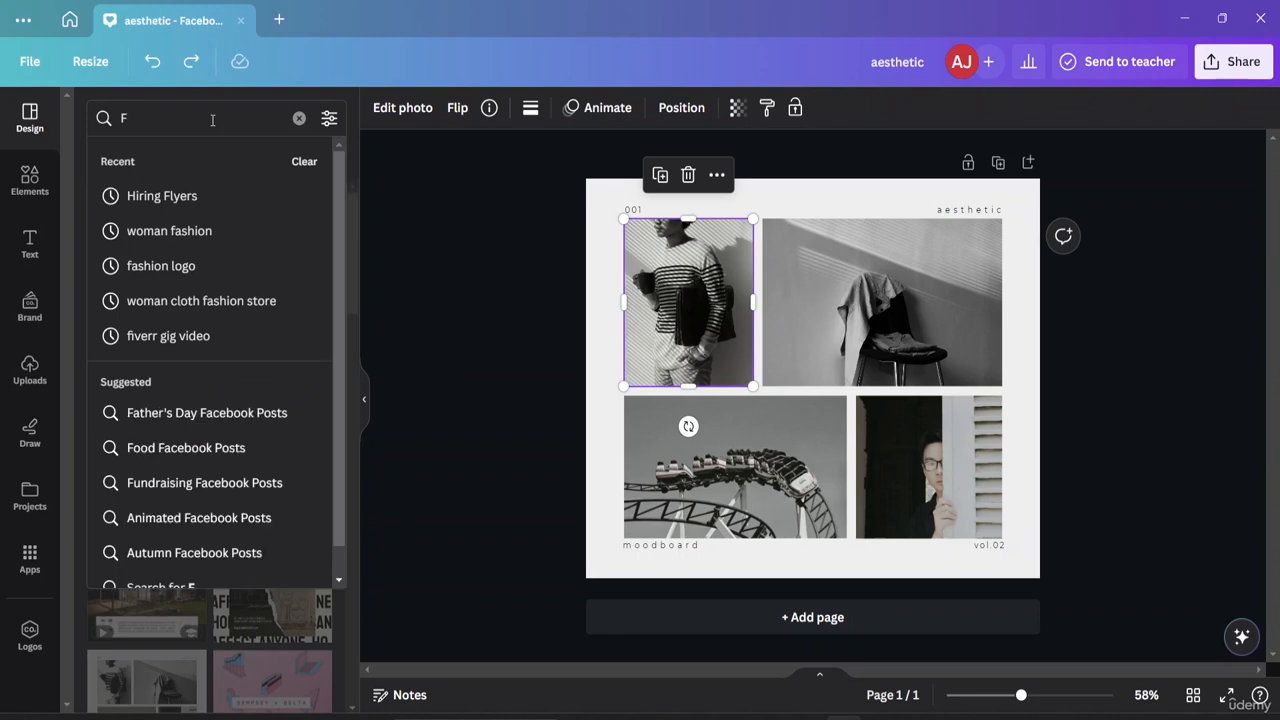
{"action": "type", "text": "ootball"}
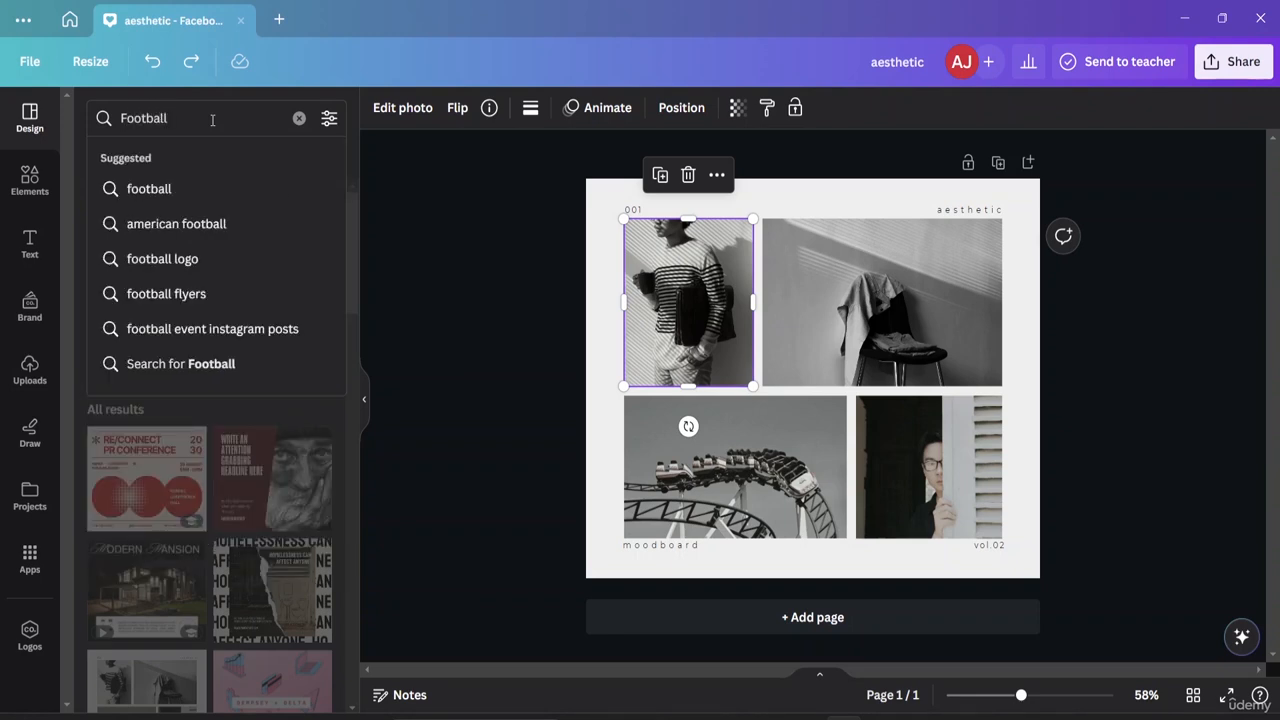
{"action": "key", "text": "Return"}
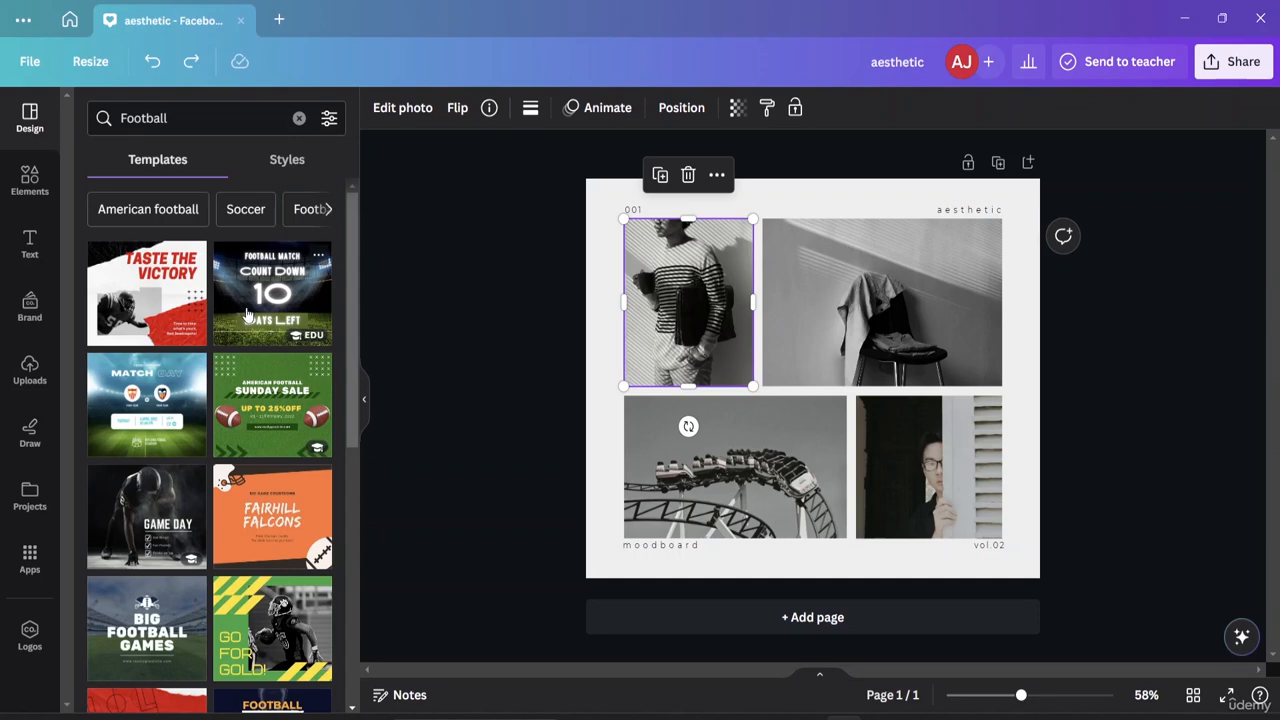
{"action": "scroll", "coordinate": [244, 325], "scroll_direction": "down", "scroll_amount": 3}
{"action": "scroll", "coordinate": [244, 325], "scroll_direction": "down", "scroll_amount": 3}
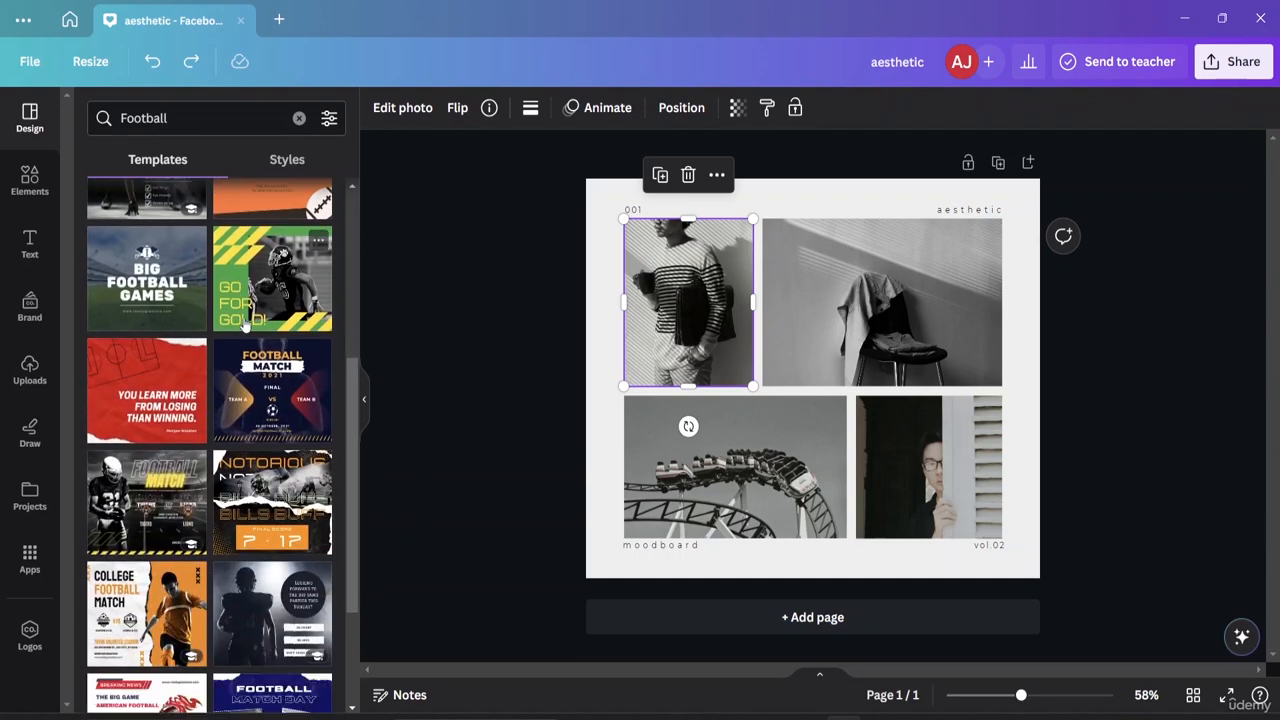
{"action": "scroll", "coordinate": [244, 325], "scroll_direction": "up", "scroll_amount": 6}
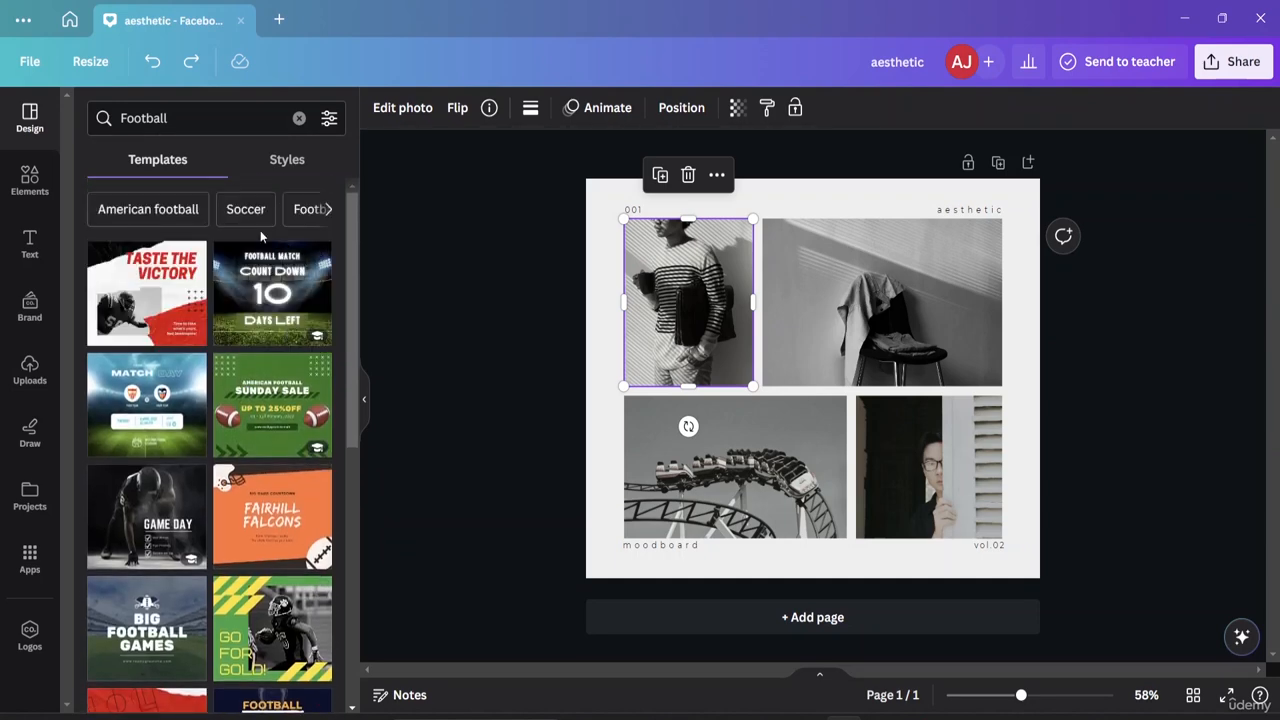
{"action": "scroll", "coordinate": [226, 330], "scroll_direction": "down", "scroll_amount": 4}
{"action": "scroll", "coordinate": [226, 330], "scroll_direction": "down", "scroll_amount": 3}
{"action": "scroll", "coordinate": [226, 330], "scroll_direction": "up", "scroll_amount": 10}
Switch the template search to the suggested Soccer topic and apply the Red Football Match template to the page
{"action": "left_click", "coordinate": [247, 212]}
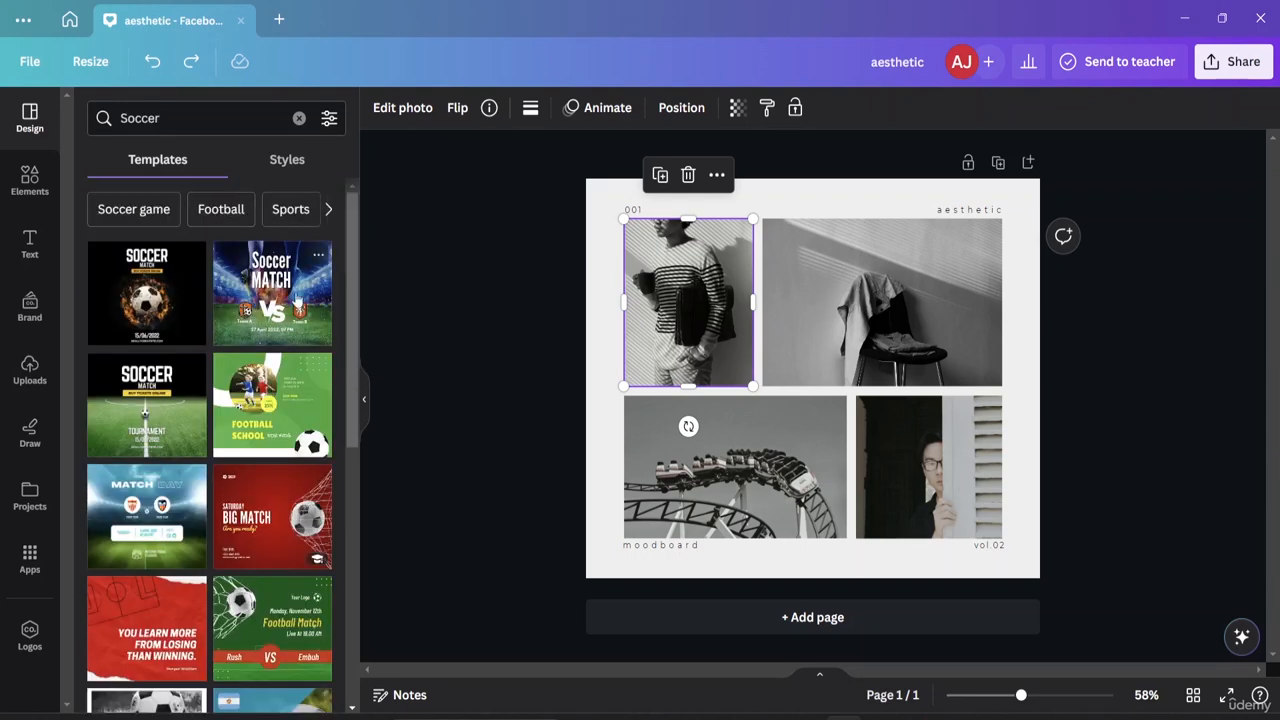
{"action": "scroll", "coordinate": [240, 383], "scroll_direction": "down", "scroll_amount": 10}
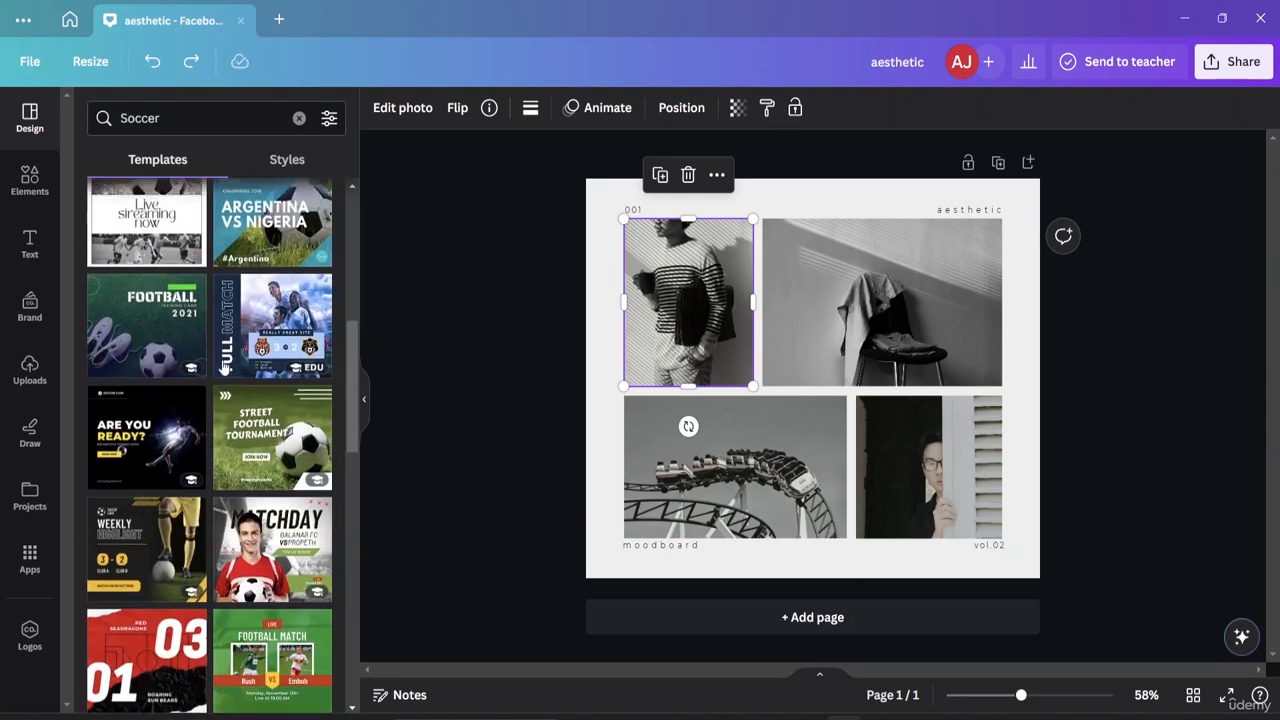
{"action": "scroll", "coordinate": [226, 366], "scroll_direction": "down", "scroll_amount": 3}
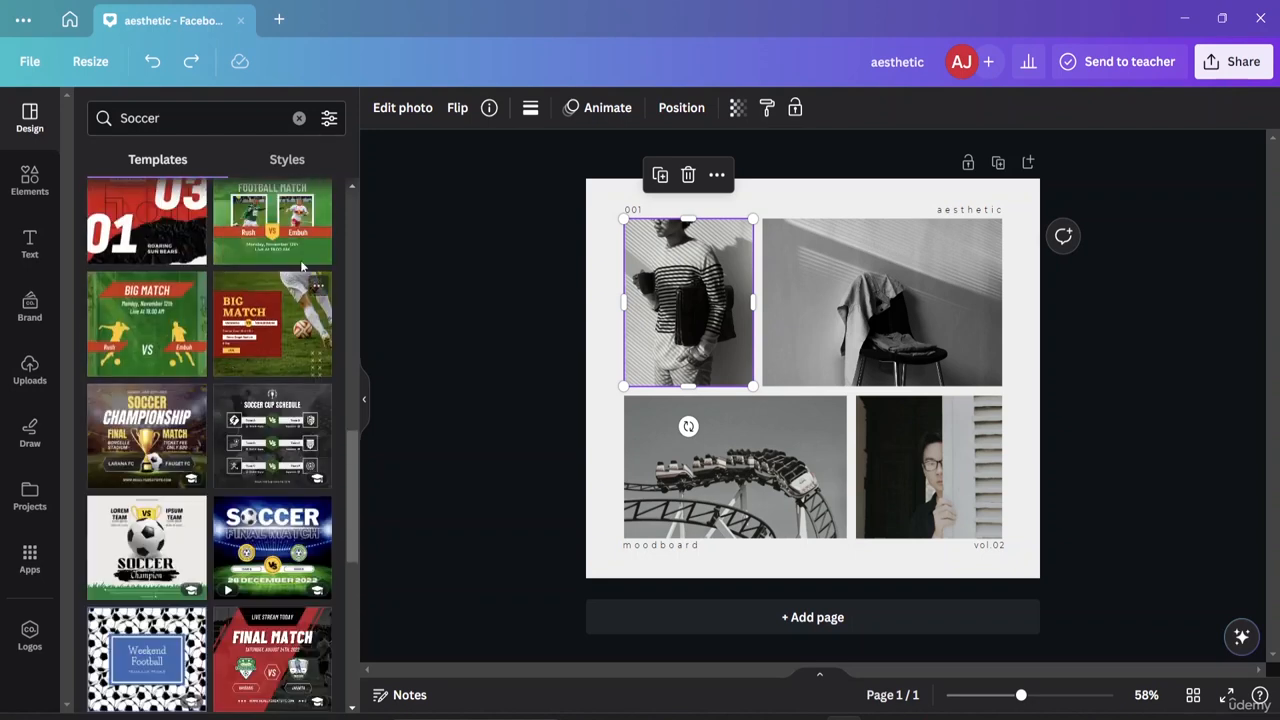
{"action": "left_click", "coordinate": [279, 317]}
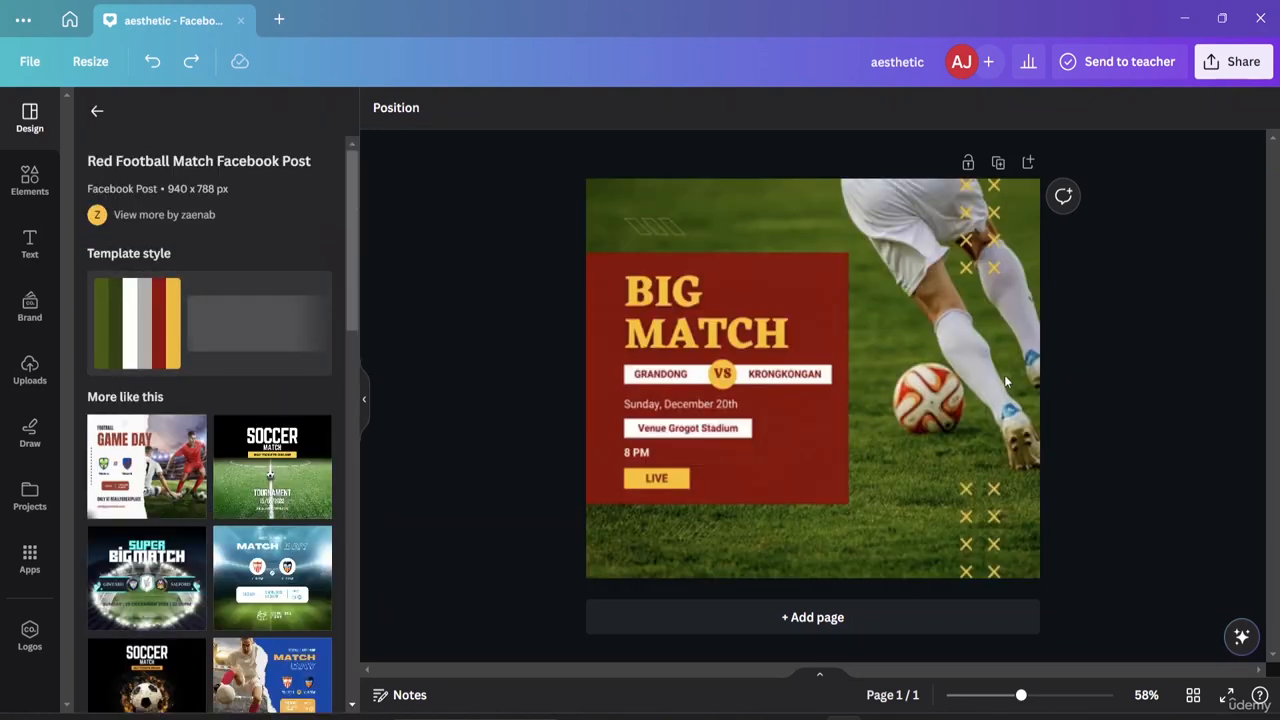
Examine the template's separate elements by selecting the background photo, the "BIG MATCH" title and the yellow decorative patterns
{"action": "left_click", "coordinate": [908, 266]}
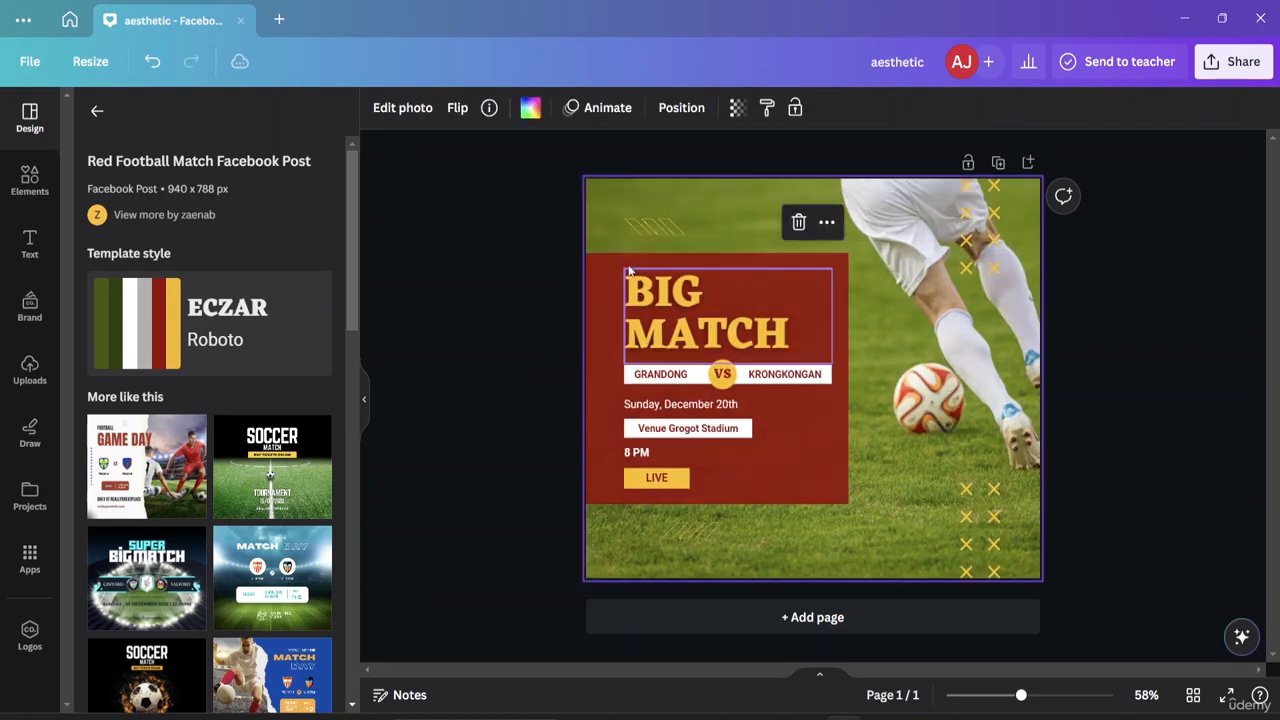
{"action": "left_click", "coordinate": [675, 317]}
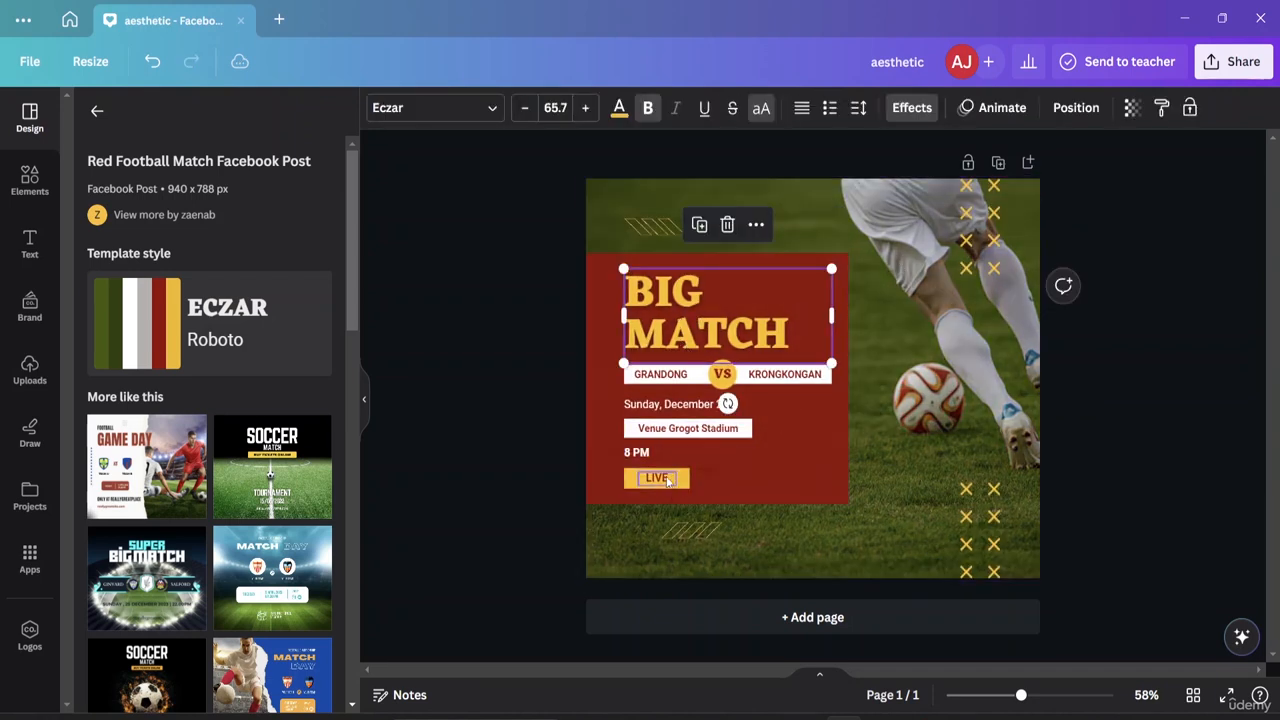
{"action": "left_click", "coordinate": [652, 228]}
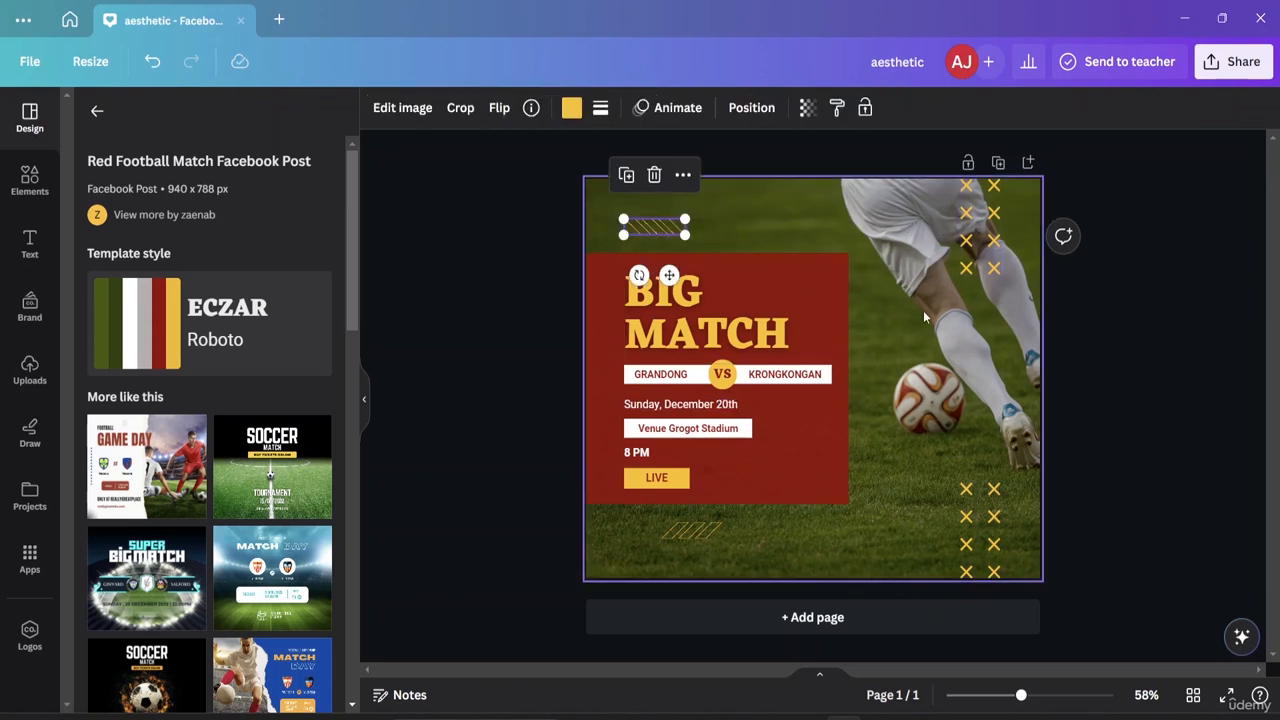
{"action": "left_click", "coordinate": [920, 411]}
{"action": "left_click", "coordinate": [985, 533]}
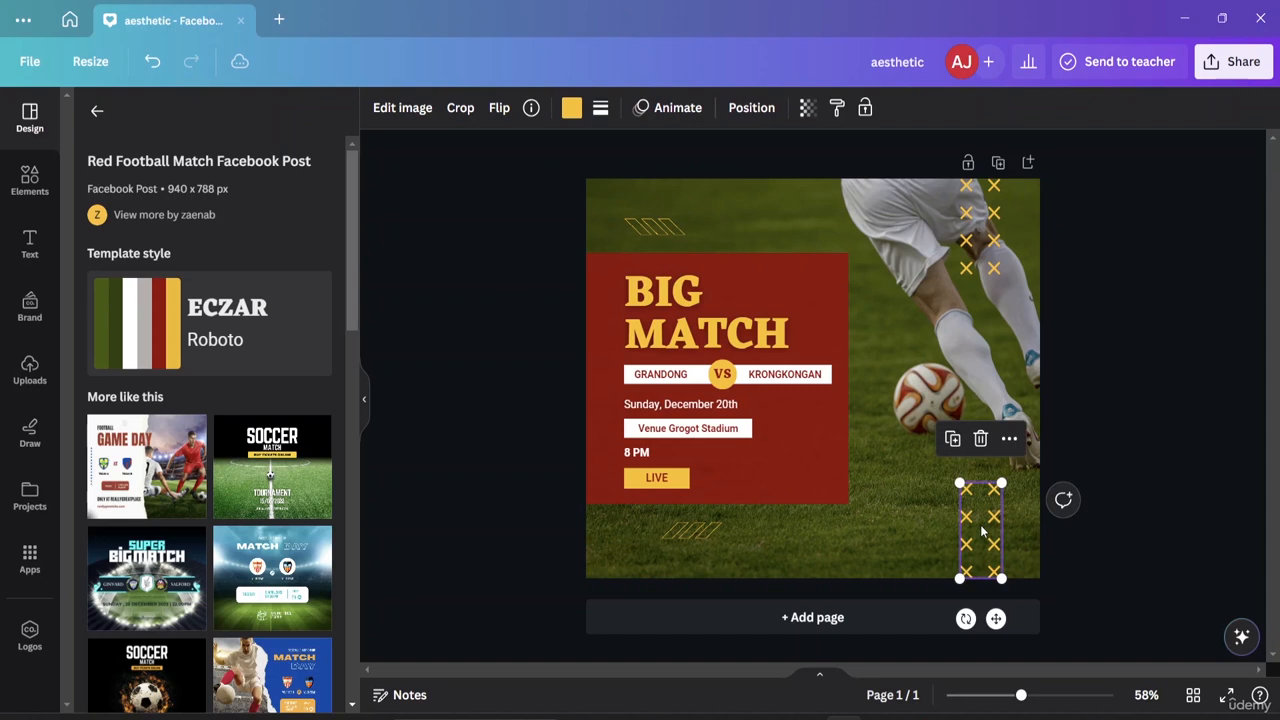
{"action": "left_click", "coordinate": [815, 545]}
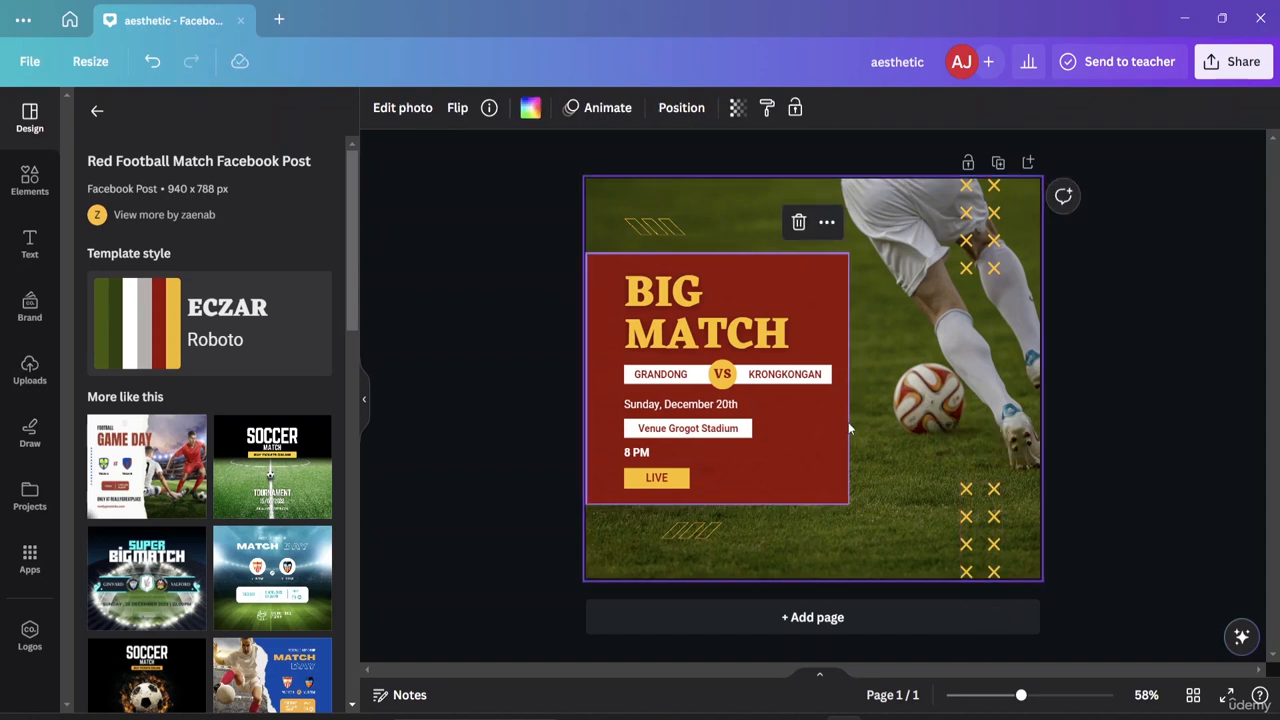
{"action": "left_click", "coordinate": [1201, 335]}
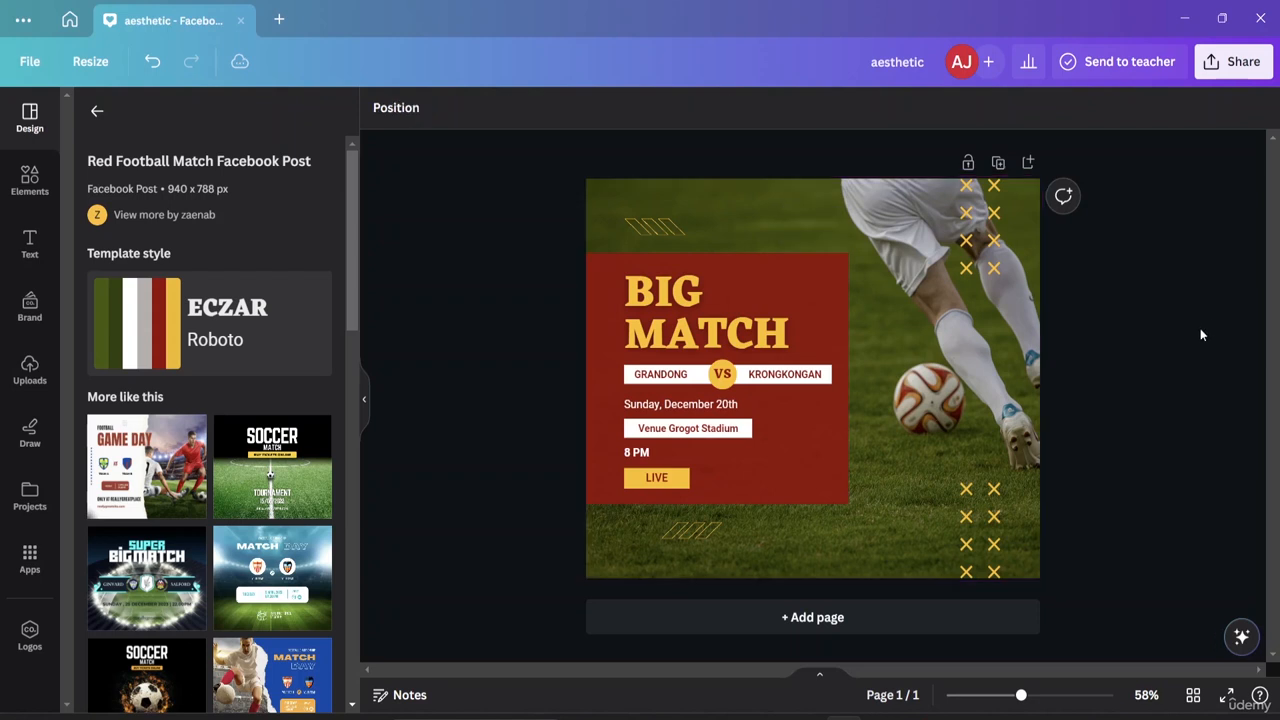
Delete the football background photo and the "BIG MATCH" title from the page
{"action": "left_click", "coordinate": [900, 283]}
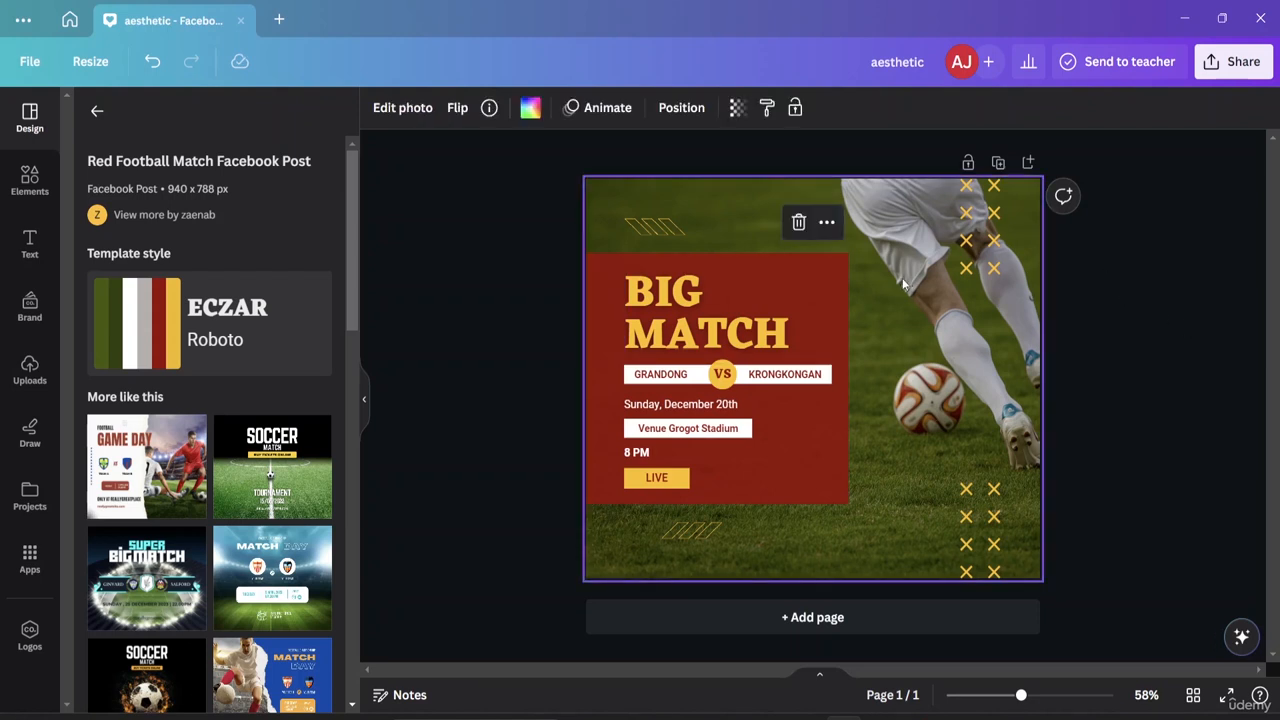
{"action": "left_click", "coordinate": [798, 222]}
{"action": "left_click", "coordinate": [773, 290]}
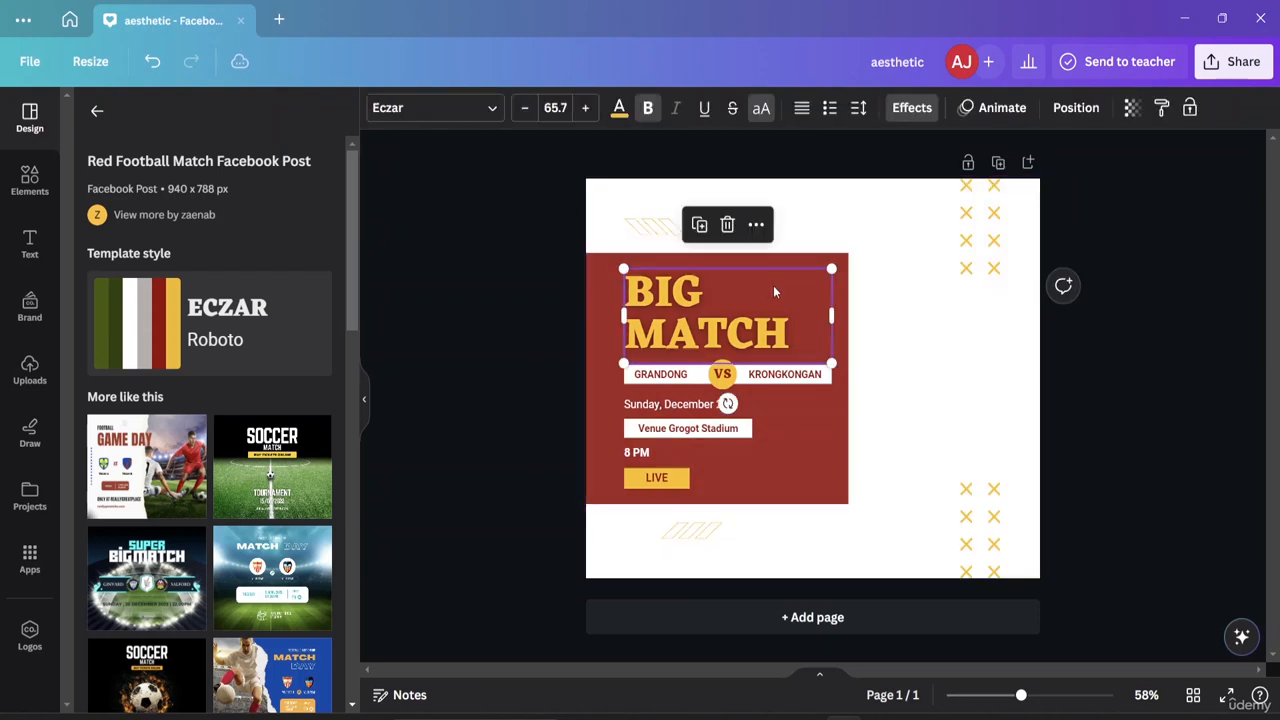
{"action": "key", "text": "Delete"}
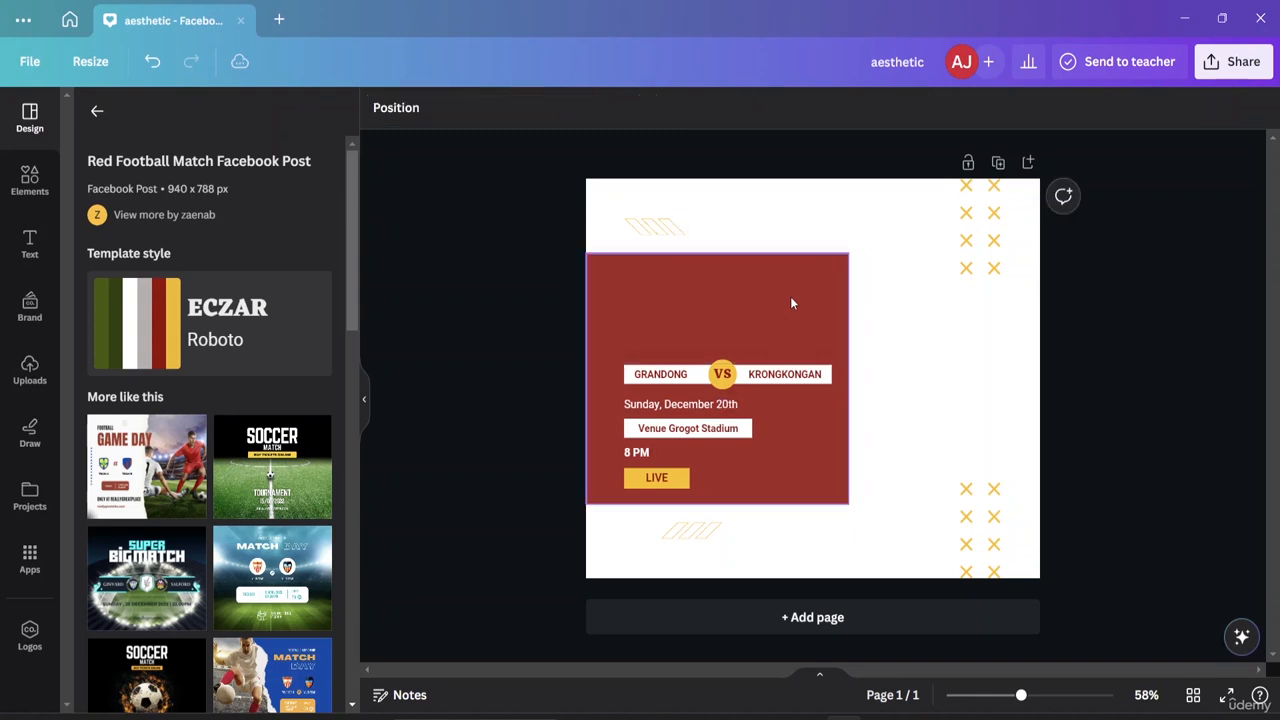
{"action": "left_click", "coordinate": [940, 345]}
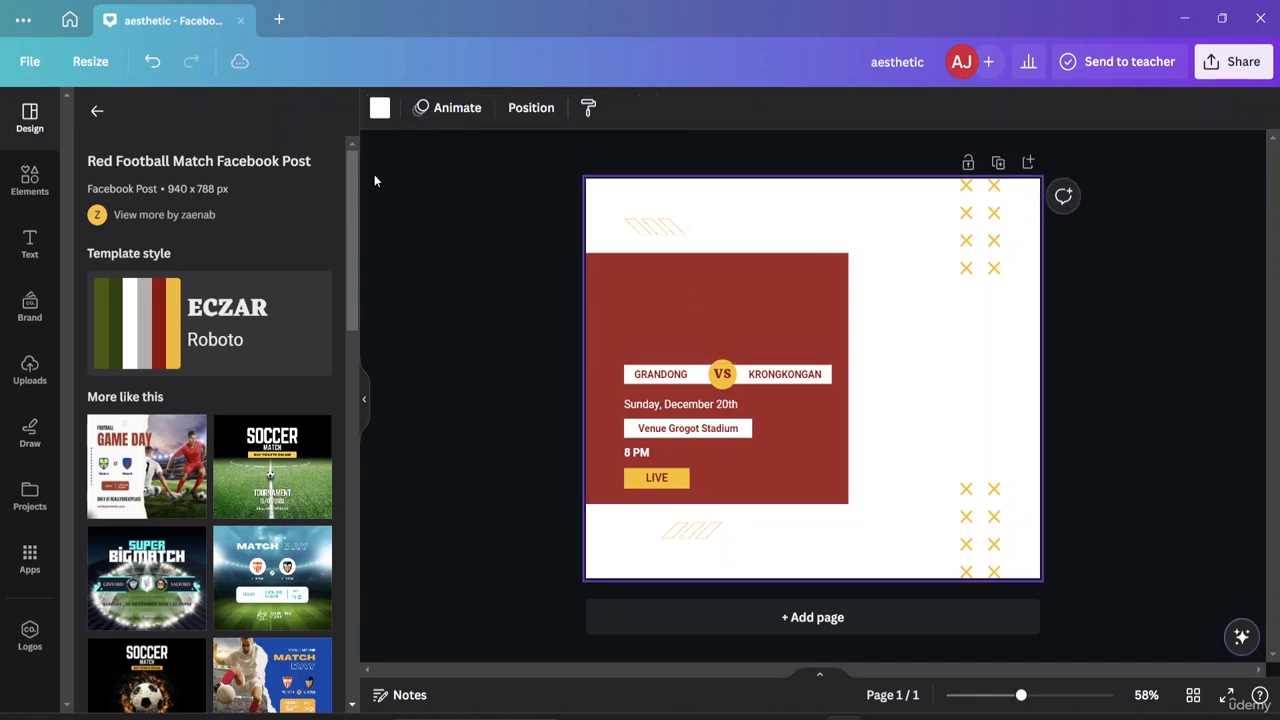
Clear the Soccer search and look through the available design styles, including brand fonts and colours, combinations, colour palettes and font sets
{"action": "left_click", "coordinate": [97, 111]}
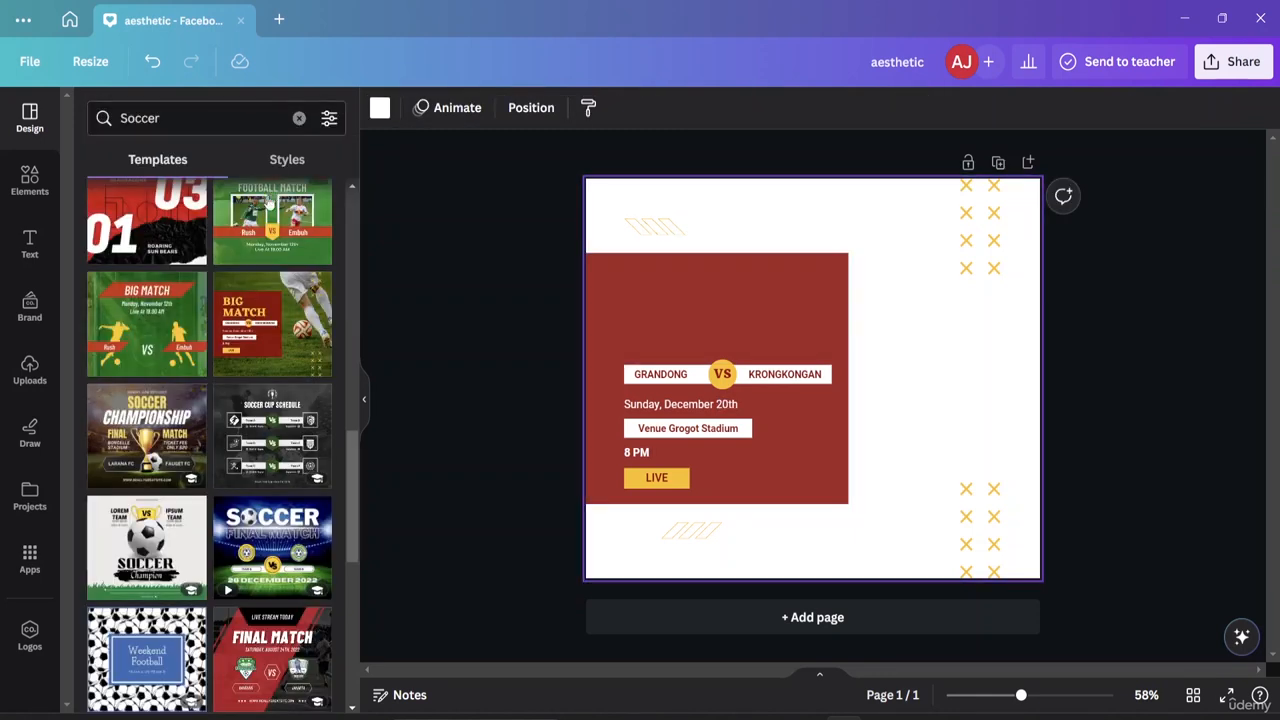
{"action": "left_click", "coordinate": [295, 165]}
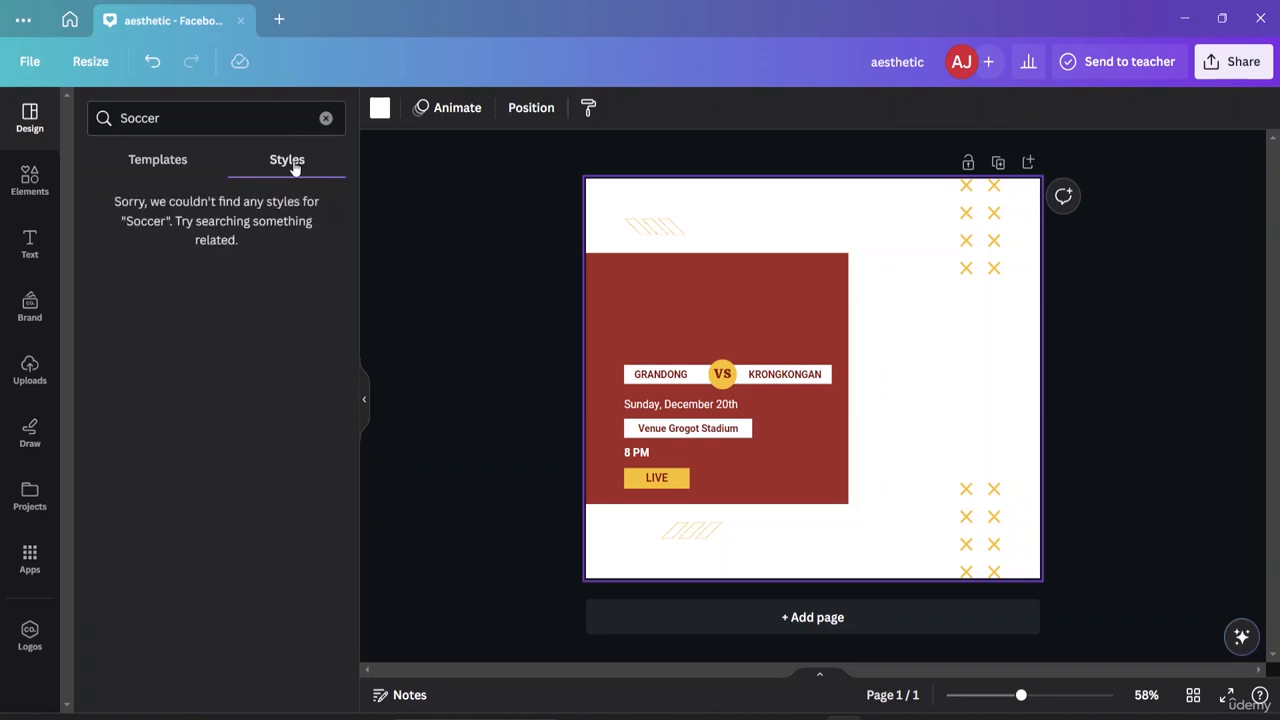
{"action": "left_click", "coordinate": [160, 162]}
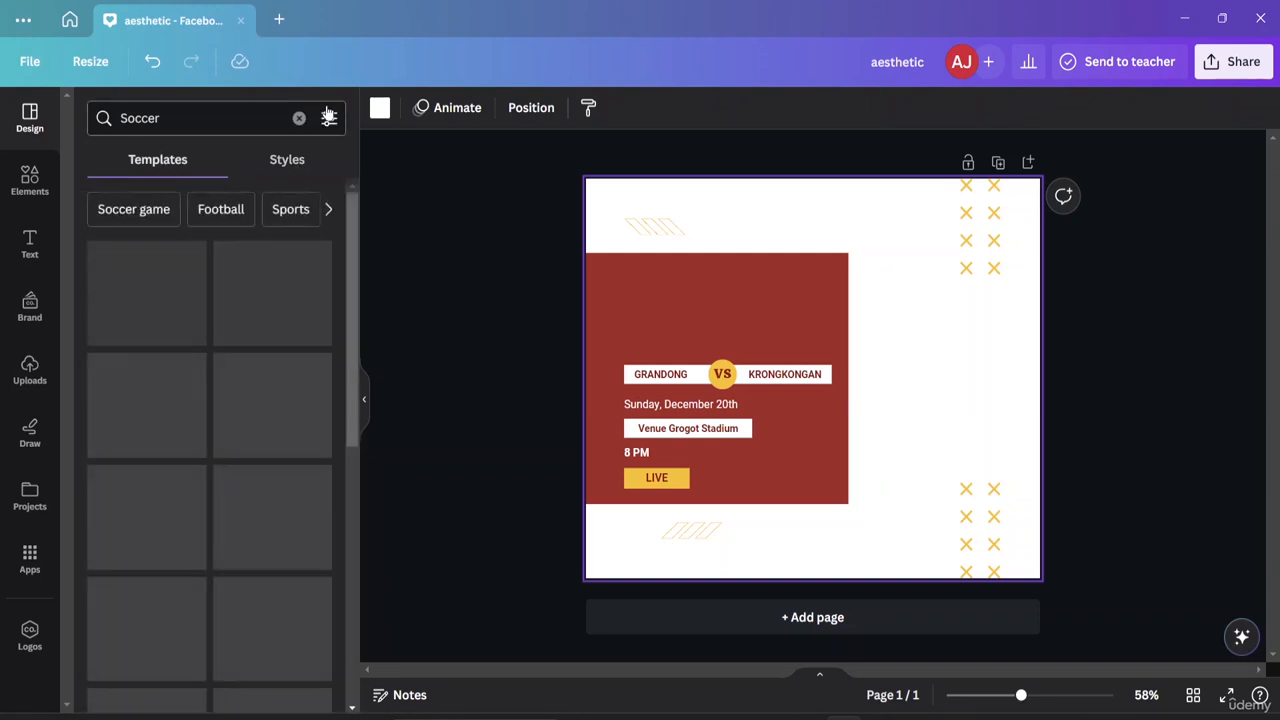
{"action": "left_click", "coordinate": [297, 118]}
{"action": "left_click", "coordinate": [282, 162]}
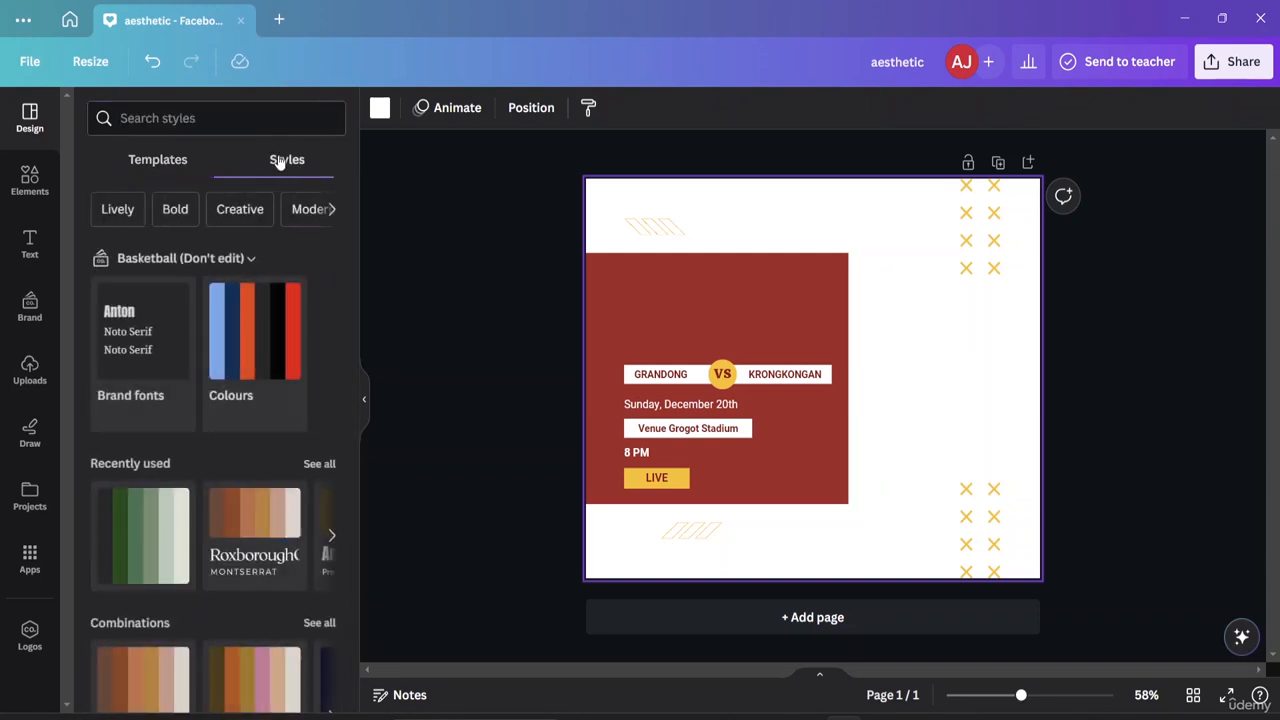
{"action": "scroll", "coordinate": [212, 403], "scroll_direction": "down", "scroll_amount": 3}
{"action": "scroll", "coordinate": [212, 403], "scroll_direction": "down", "scroll_amount": 5}
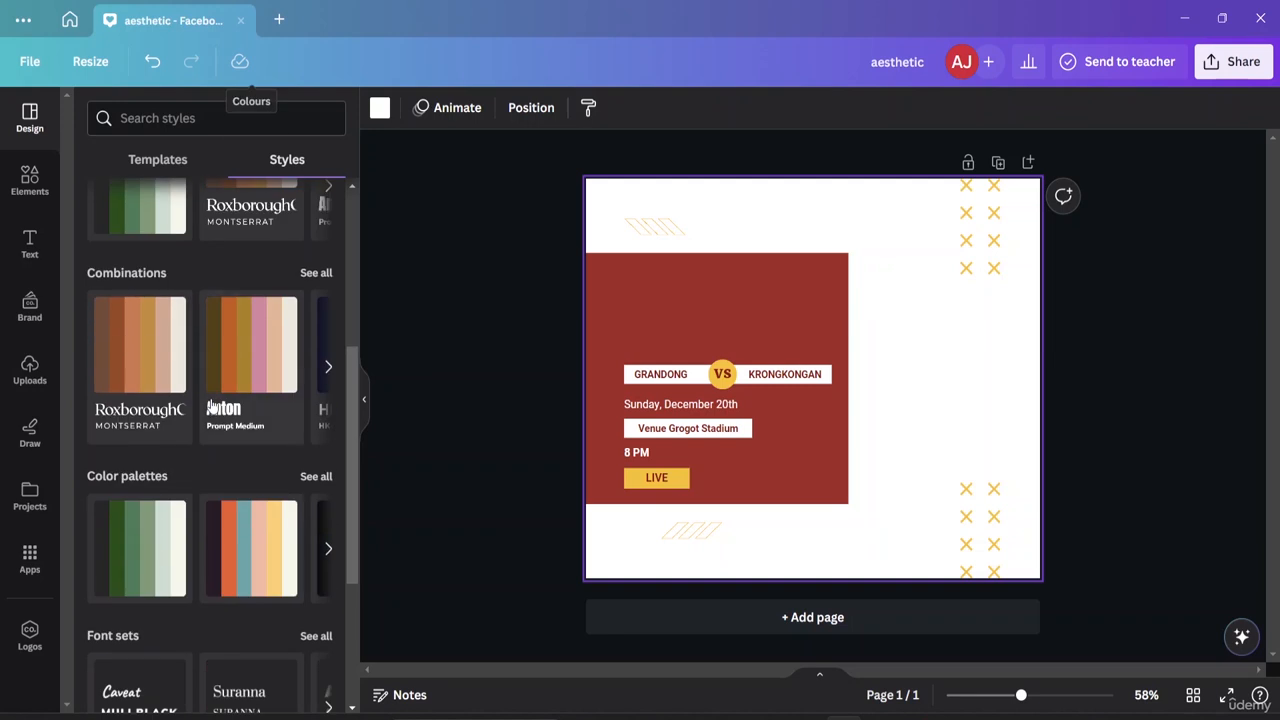
{"action": "scroll", "coordinate": [175, 332], "scroll_direction": "up", "scroll_amount": 8}
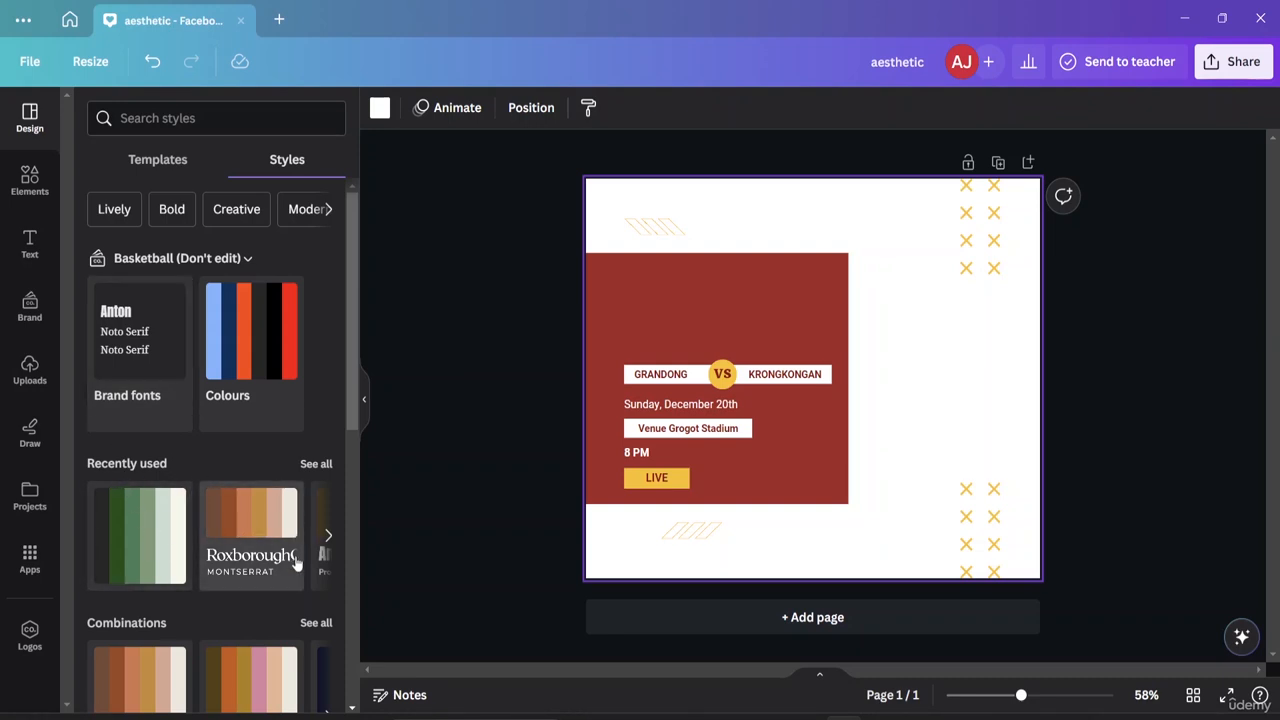
Recolour the page with the recently used dark, orange, teal, pink and yellow palette, and with the green colour palette
{"action": "left_click", "coordinate": [328, 535]}
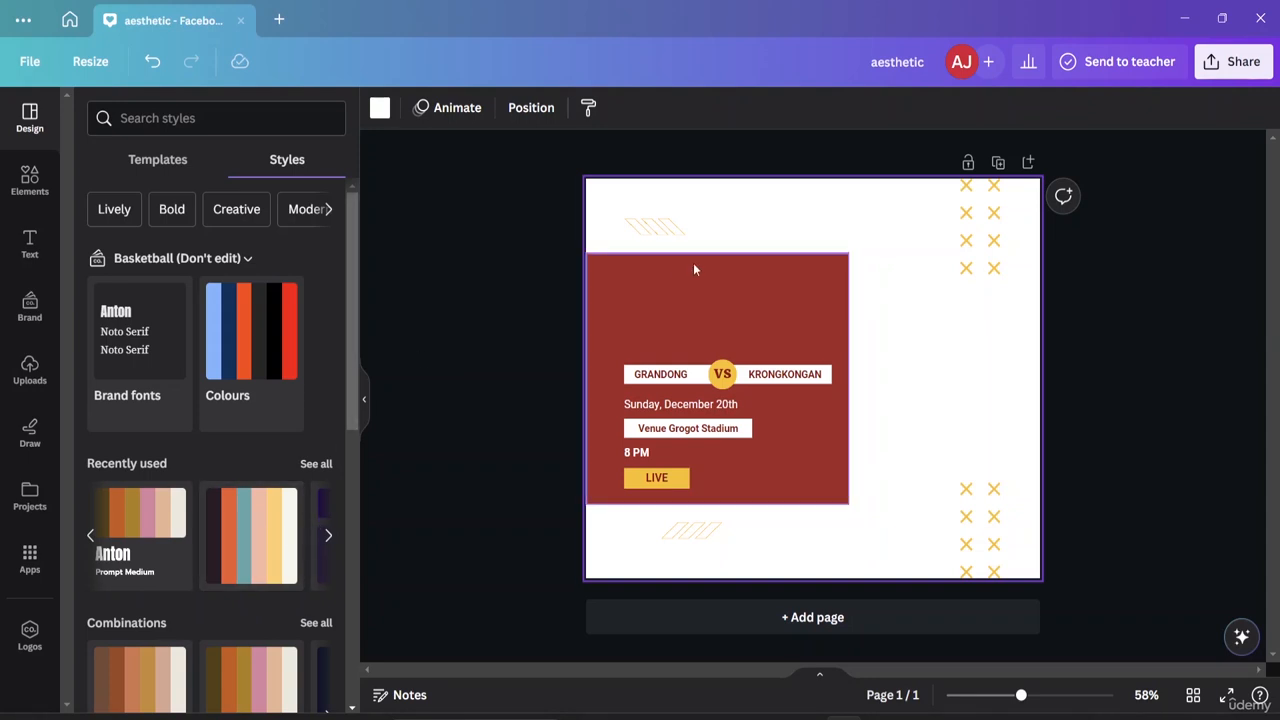
{"action": "left_click", "coordinate": [258, 550]}
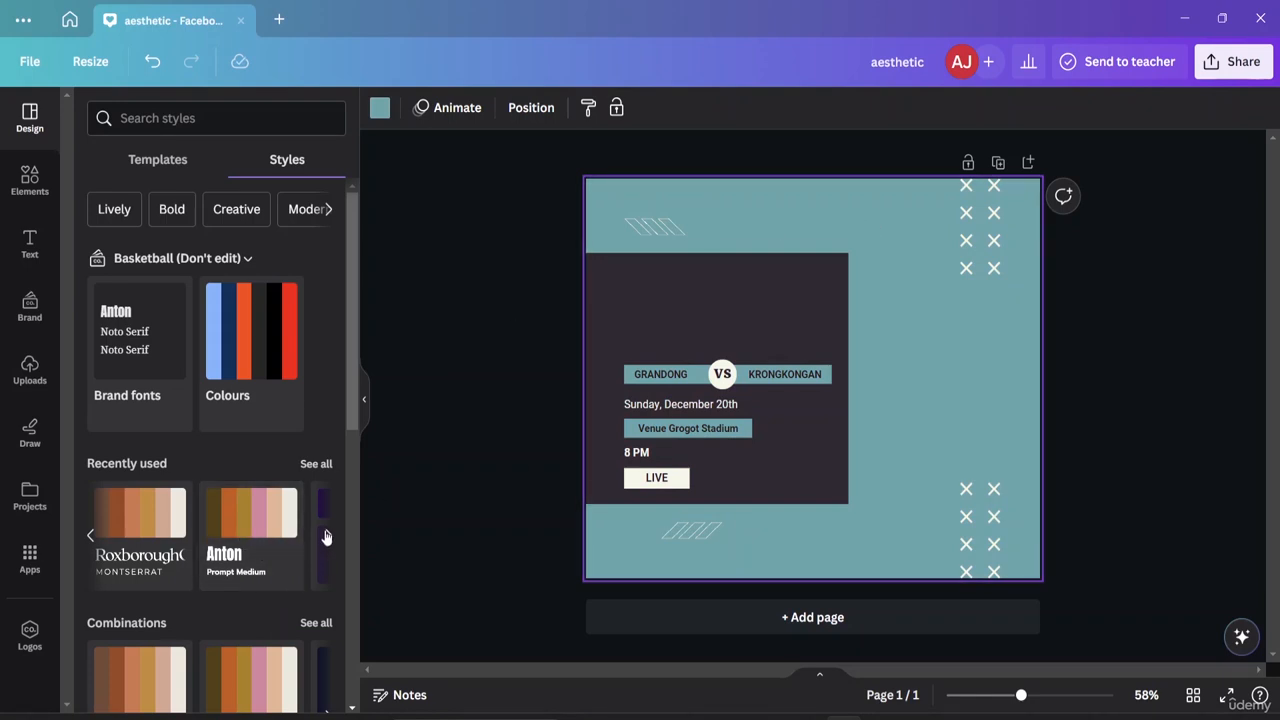
{"action": "scroll", "coordinate": [255, 545], "scroll_direction": "down", "scroll_amount": 3}
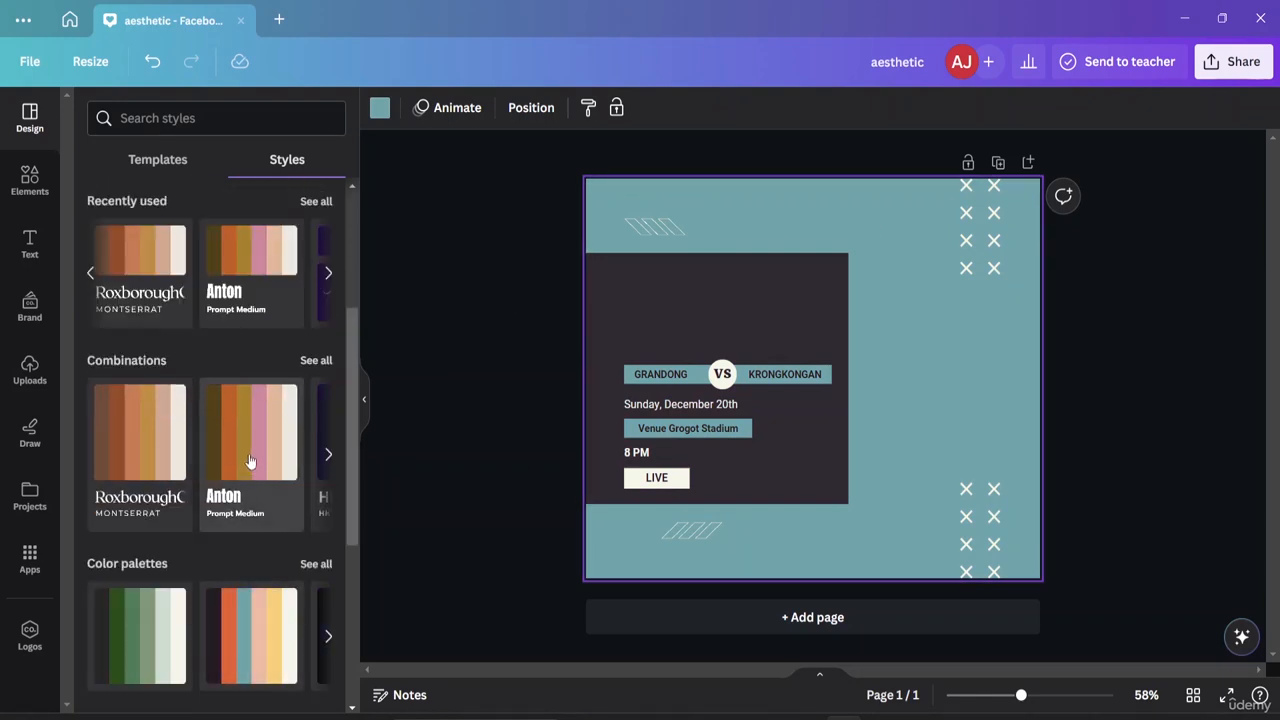
{"action": "left_click", "coordinate": [166, 633]}
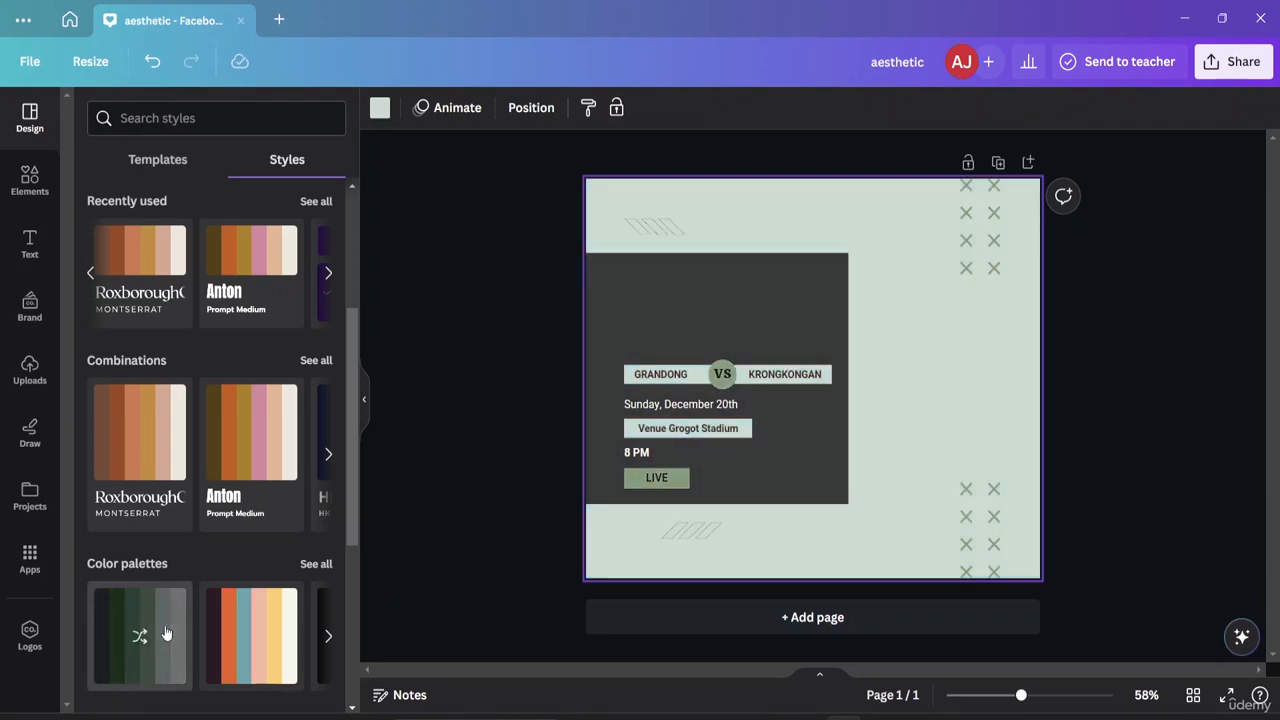
Apply the dark, orange, teal, pink and yellow colour palette and shuffle it repeatedly, ending on a peach page background
{"action": "left_click", "coordinate": [211, 636]}
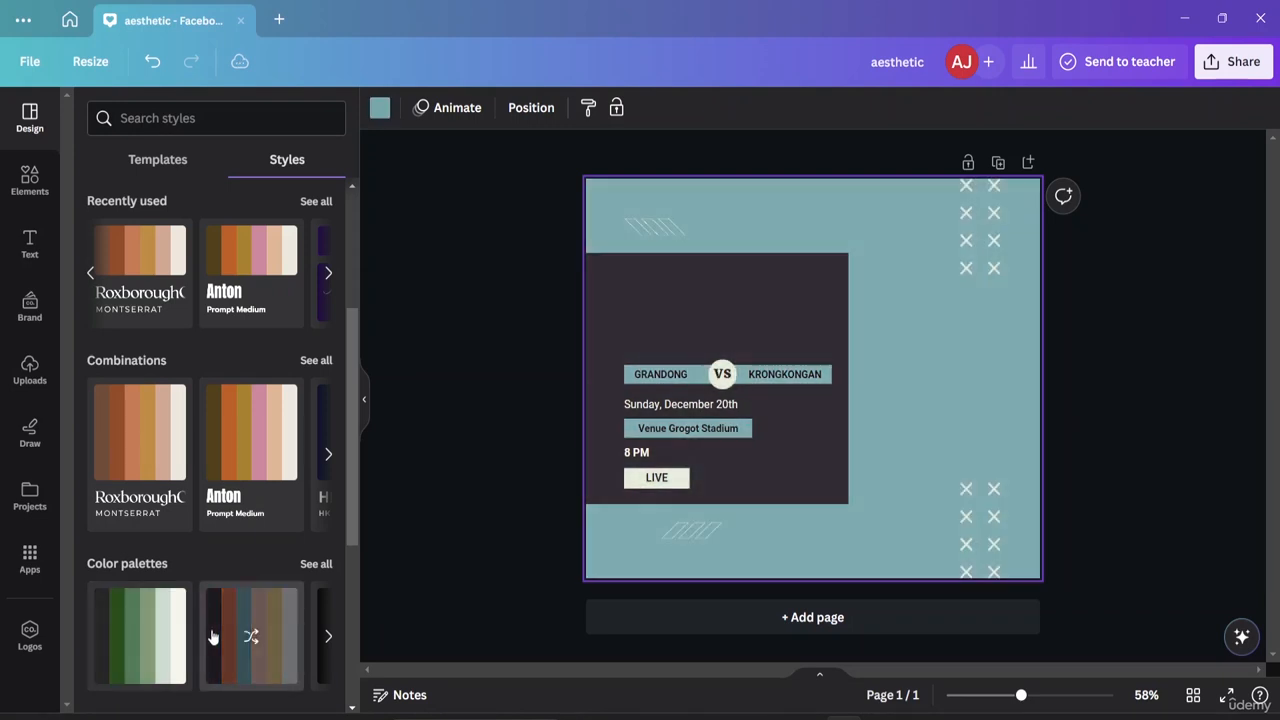
{"action": "left_click", "coordinate": [211, 636]}
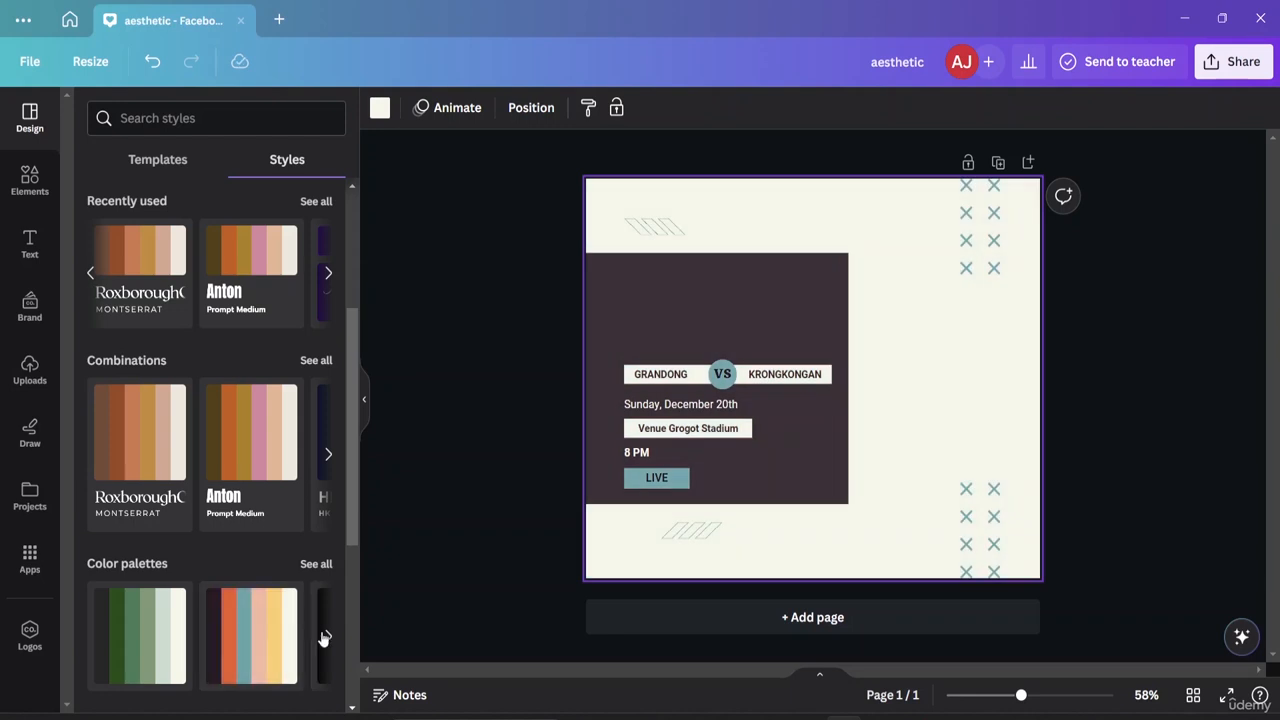
{"action": "left_click", "coordinate": [213, 636]}
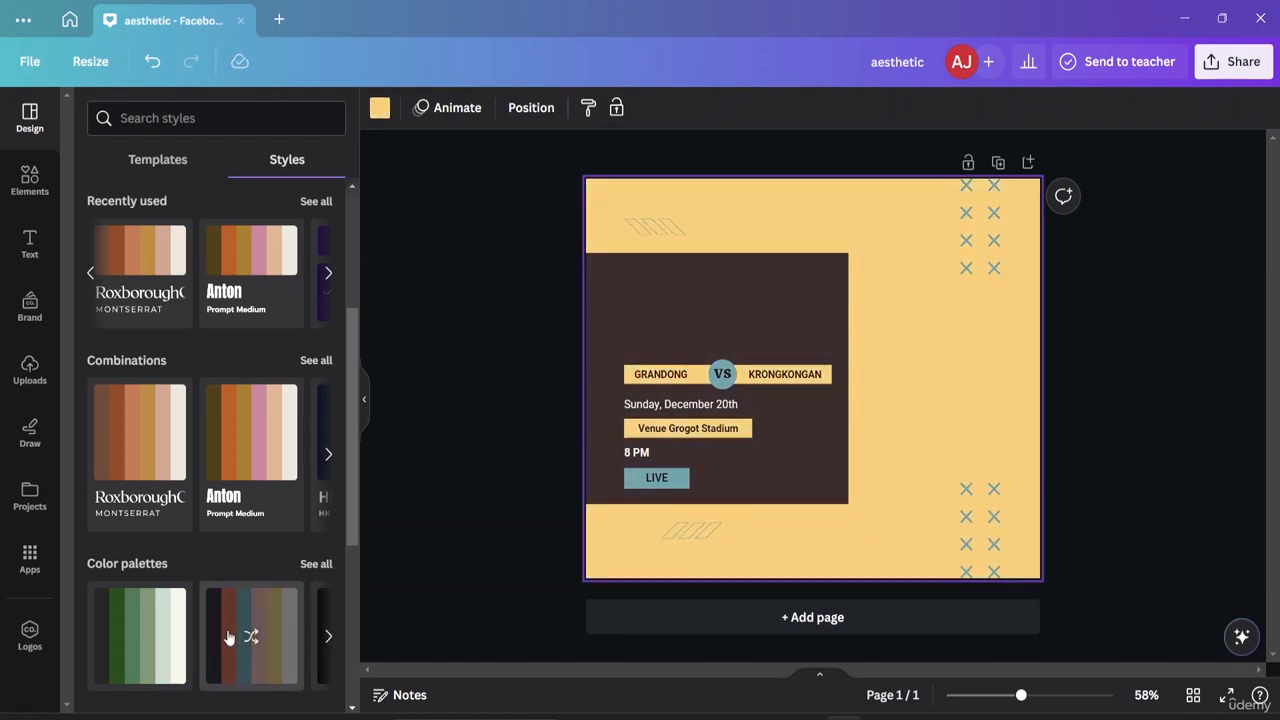
{"action": "left_click", "coordinate": [213, 632]}
{"action": "left_click", "coordinate": [213, 632]}
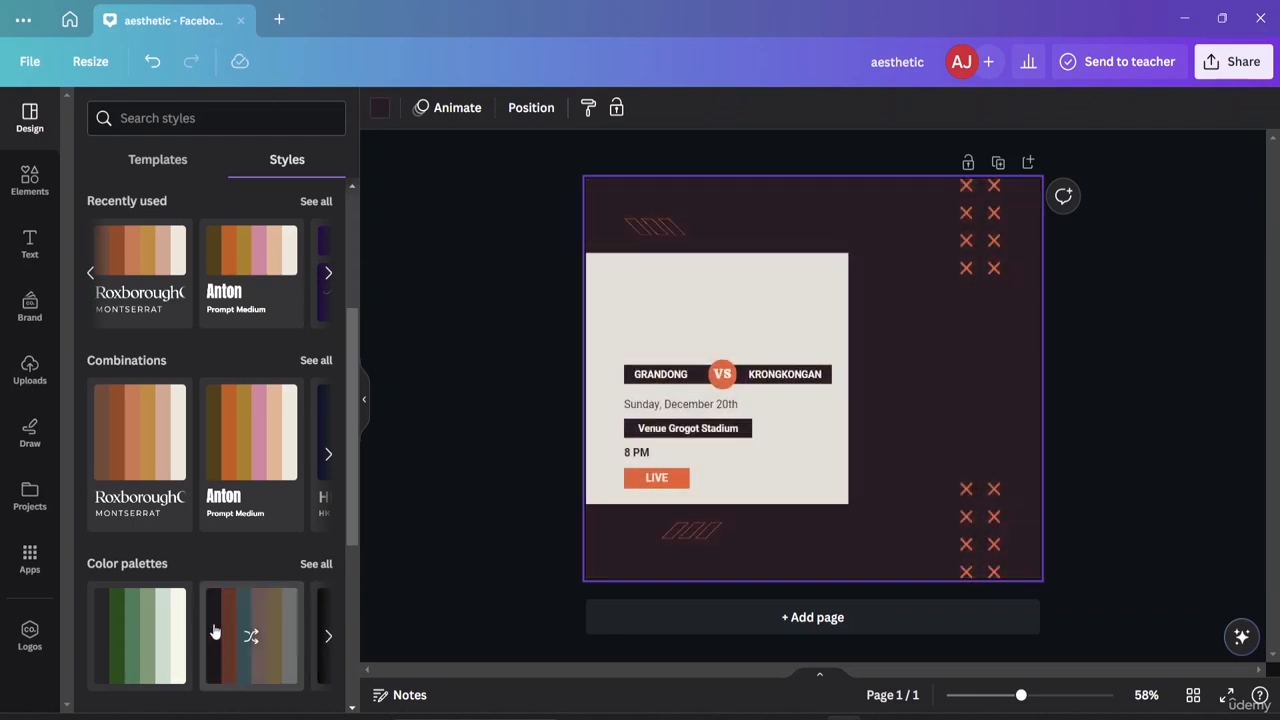
{"action": "left_click", "coordinate": [213, 632]}
{"action": "left_click", "coordinate": [214, 632]}
{"action": "left_click", "coordinate": [214, 632]}
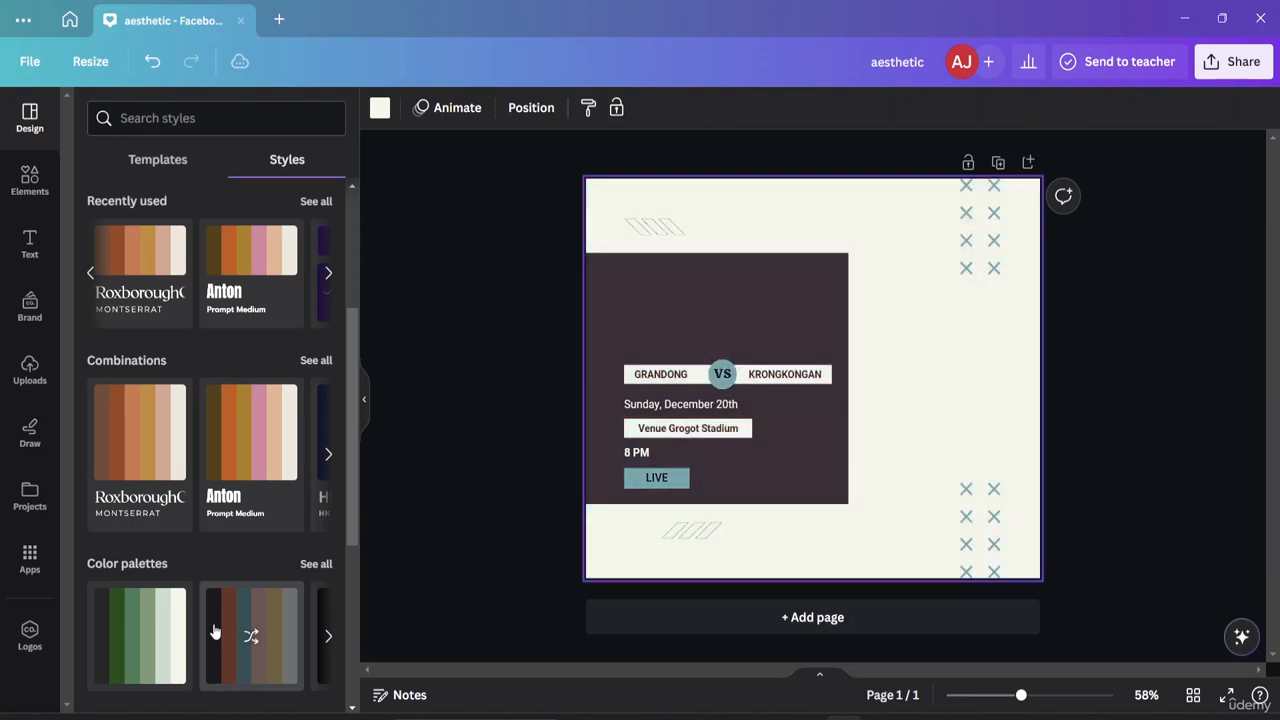
{"action": "left_click", "coordinate": [214, 632]}
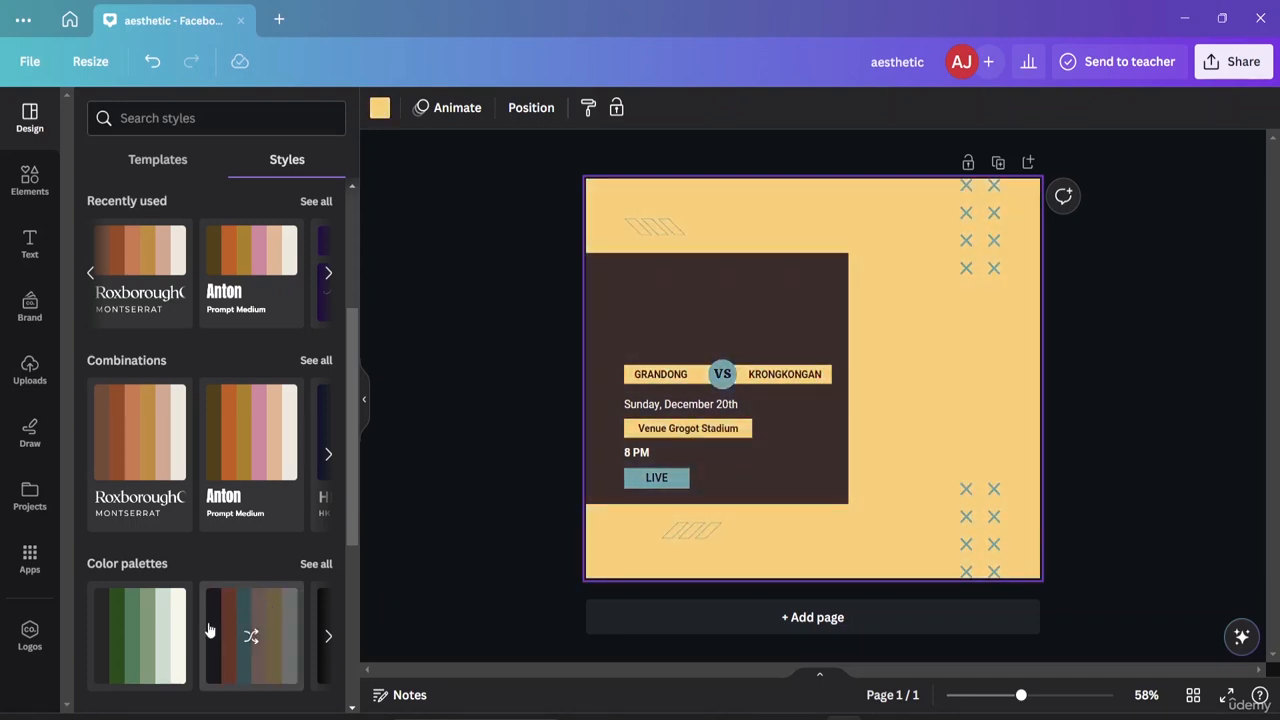
{"action": "left_click", "coordinate": [210, 630]}
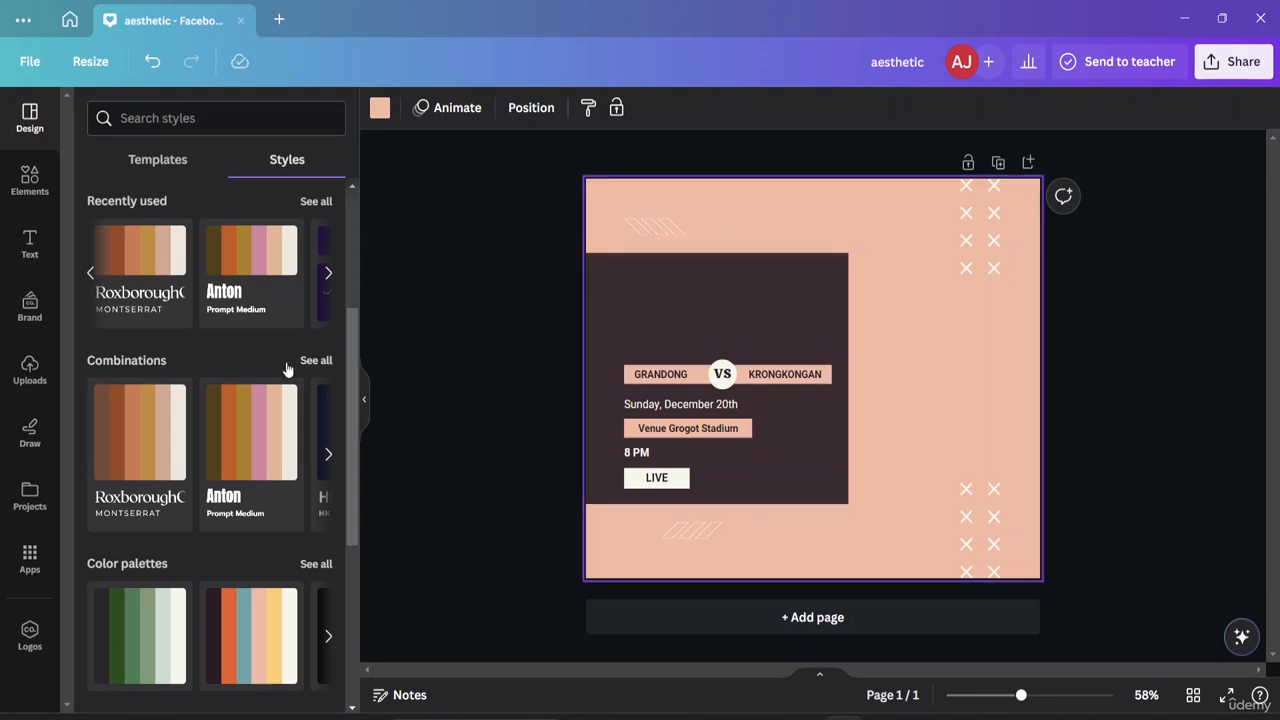
Return to the Facebook Post templates and filter them by the green colour
{"action": "left_click", "coordinate": [137, 165]}
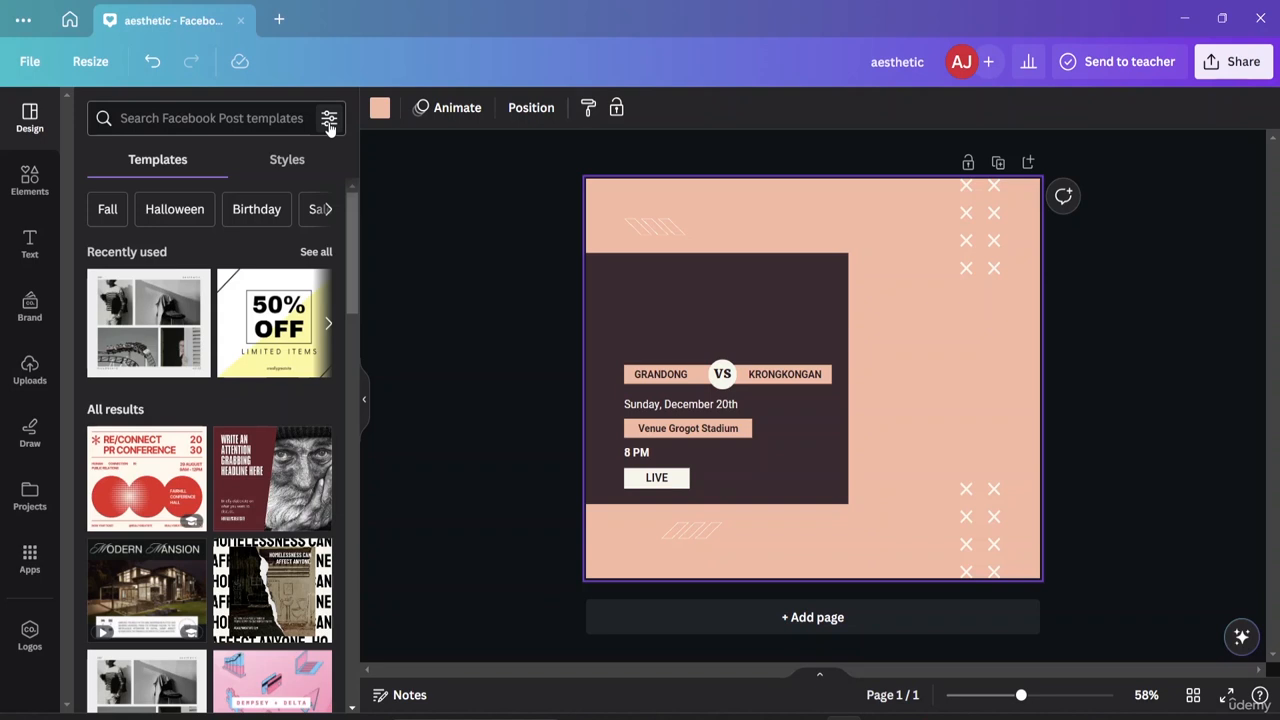
{"action": "left_click", "coordinate": [329, 120]}
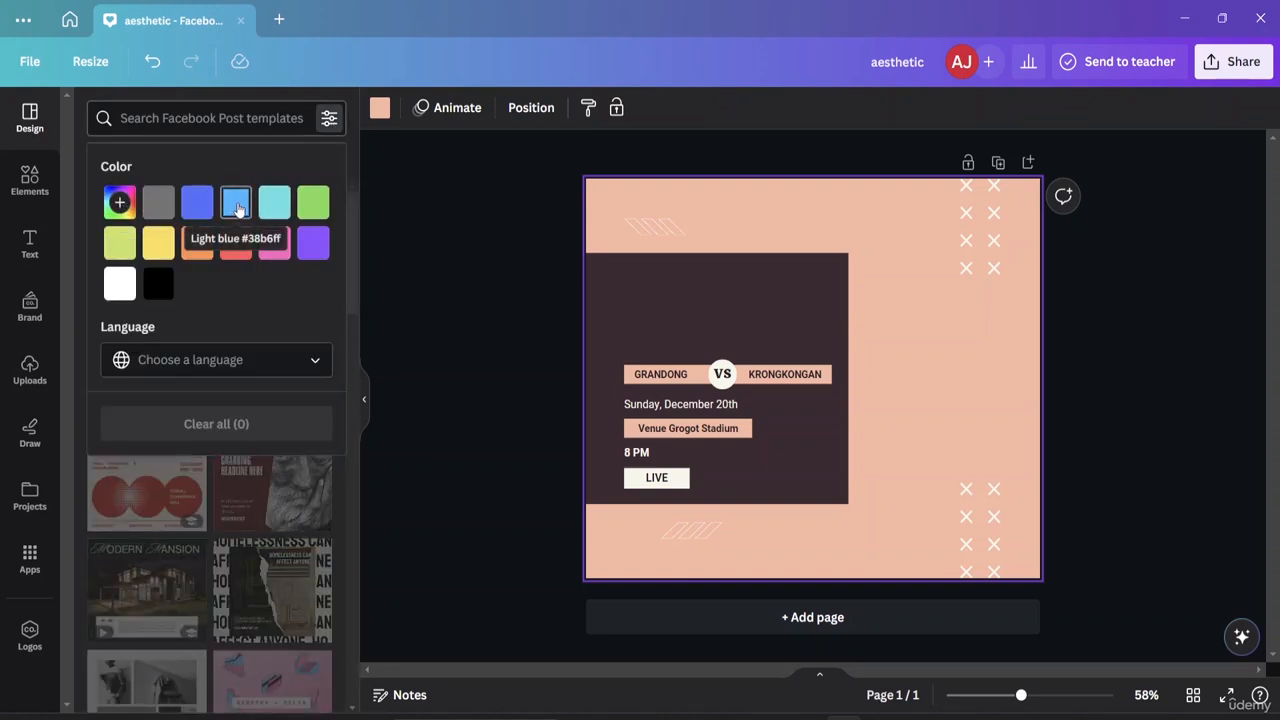
{"action": "left_click", "coordinate": [309, 206]}
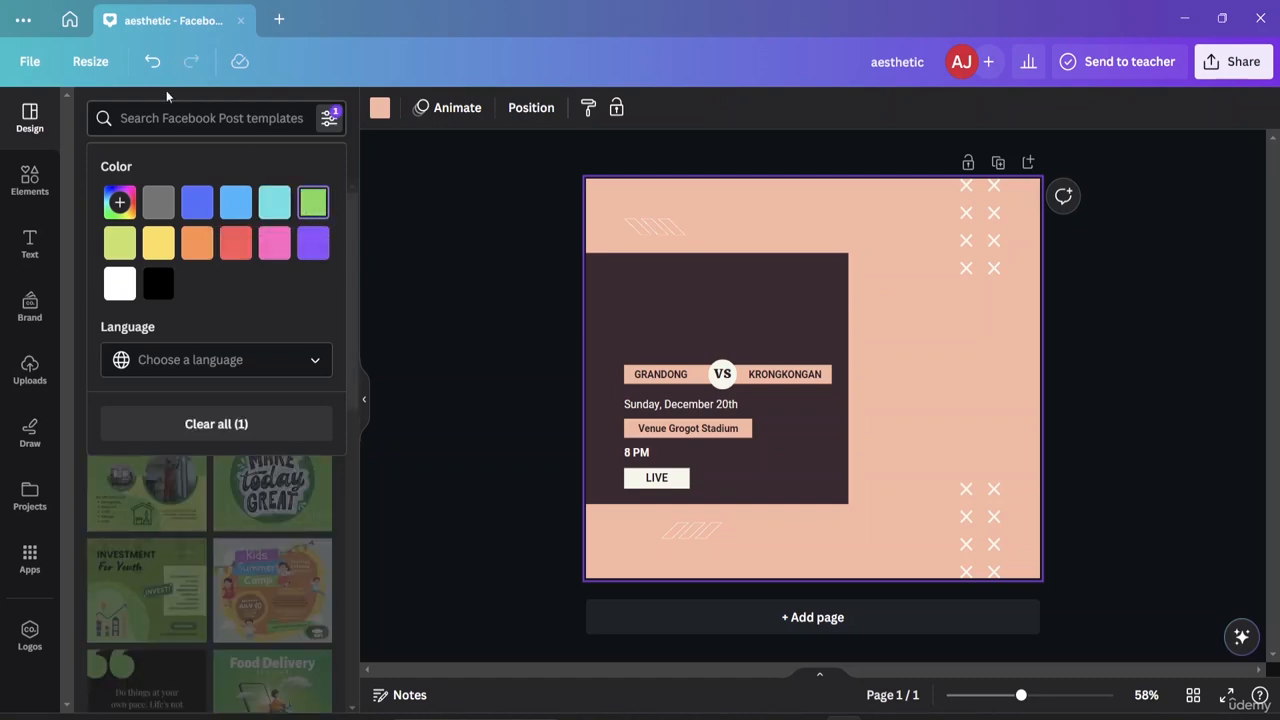
Search the green-filtered templates for "soccer"
{"action": "left_click", "coordinate": [200, 118]}
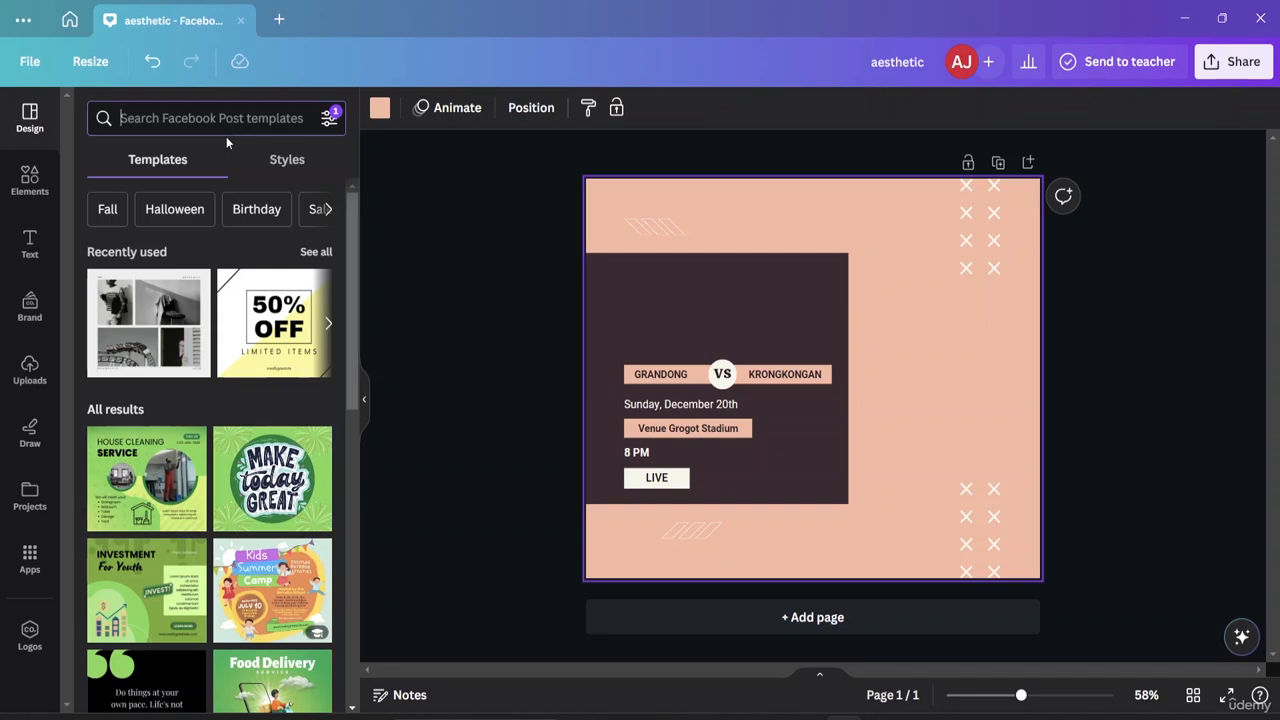
{"action": "type", "text": "s"}
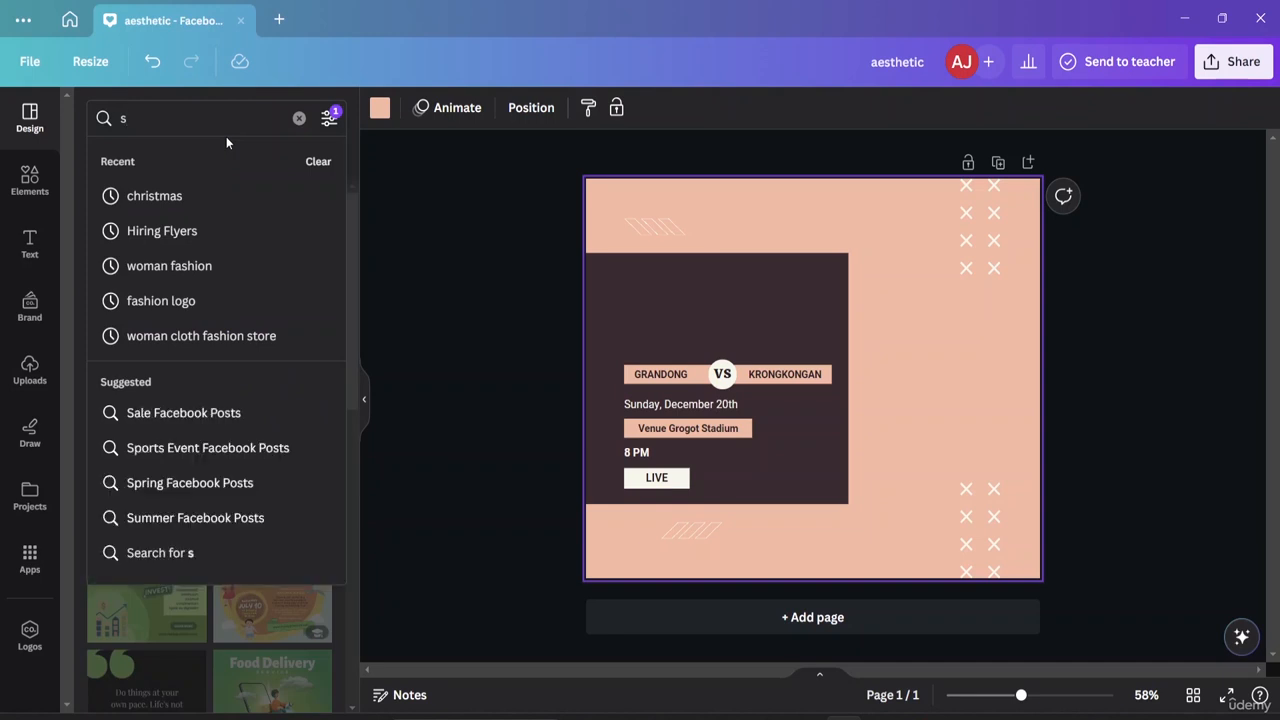
{"action": "type", "text": "occer"}
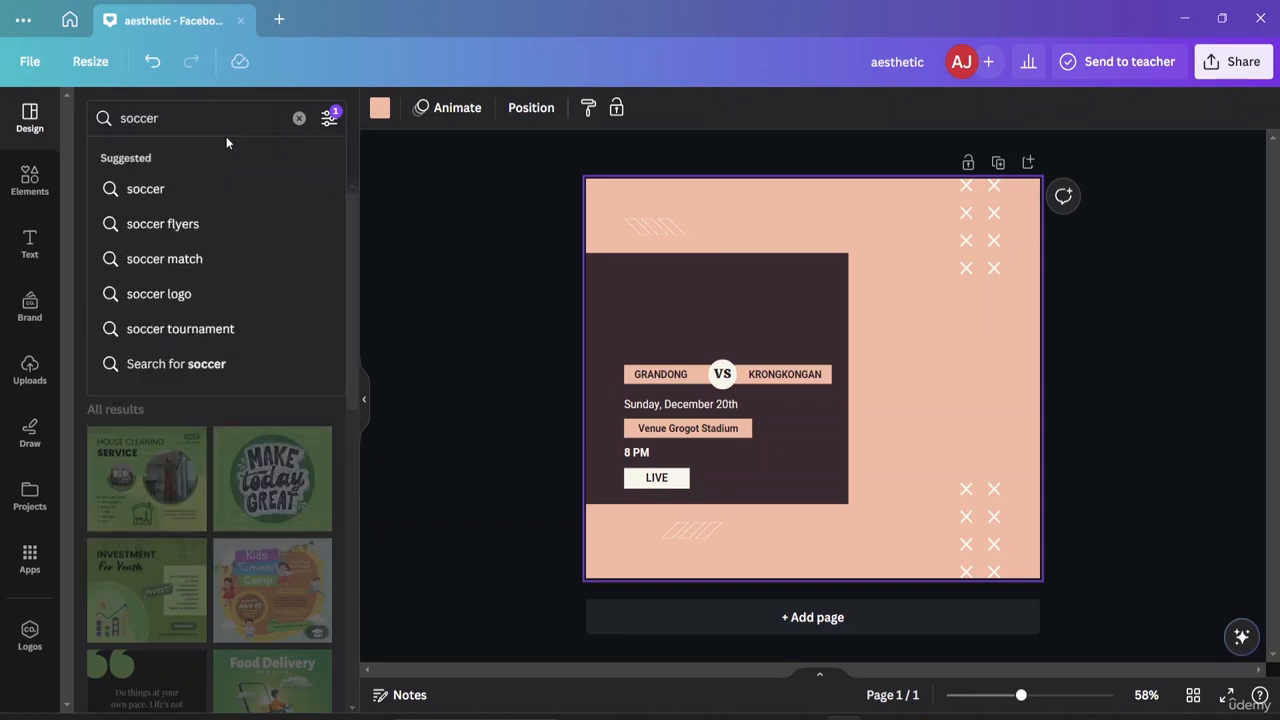
{"action": "key", "text": "Return"}
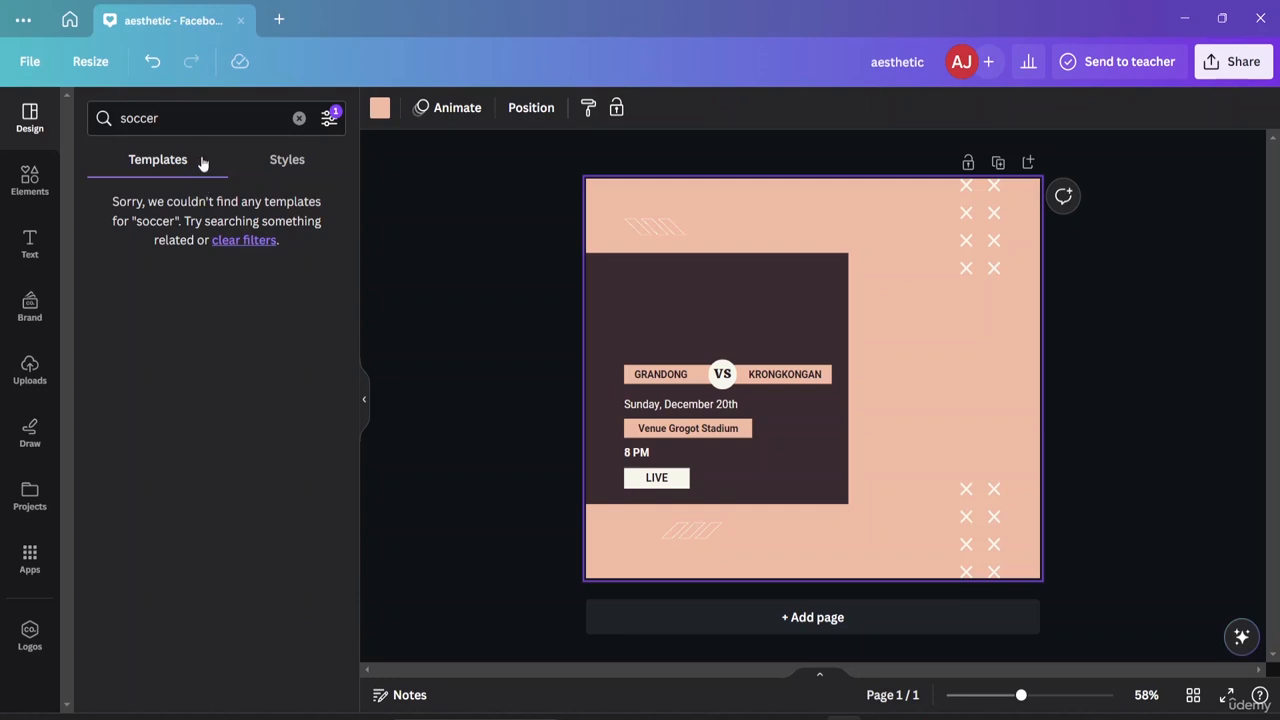
Replace the template search term with "sports", keeping the green colour filter
{"action": "left_click", "coordinate": [299, 118]}
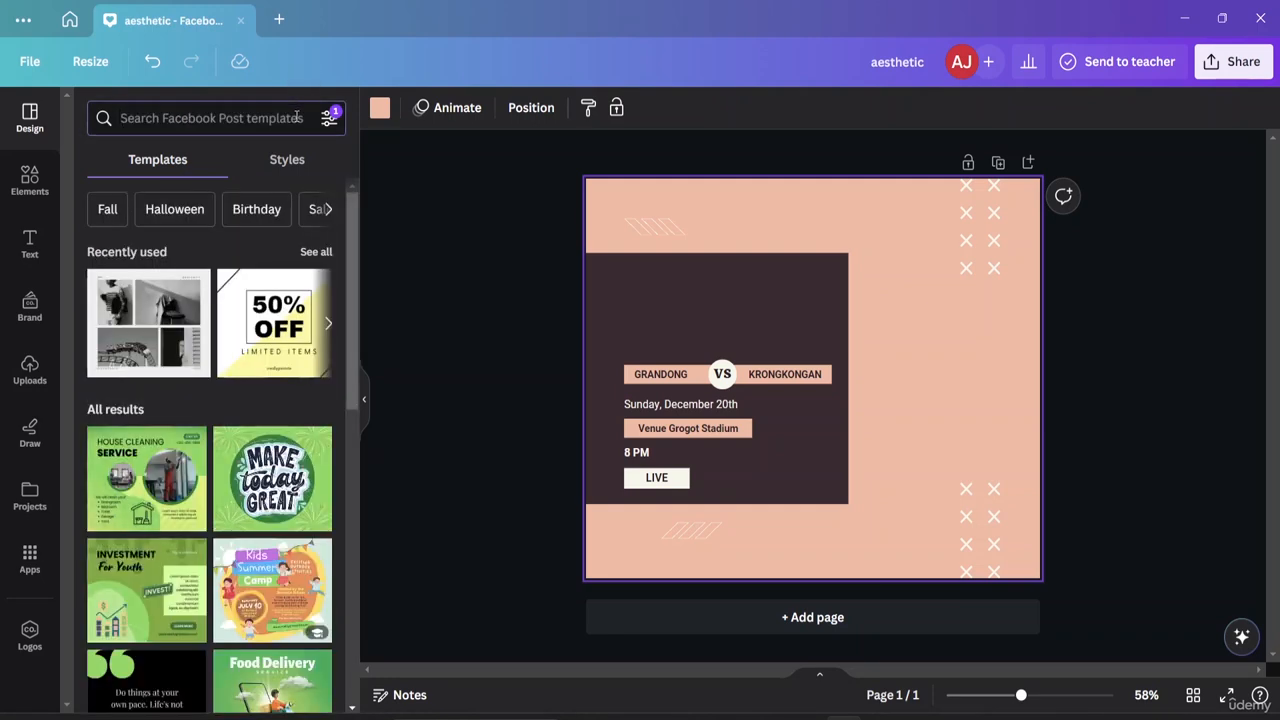
{"action": "type", "text": "sport"}
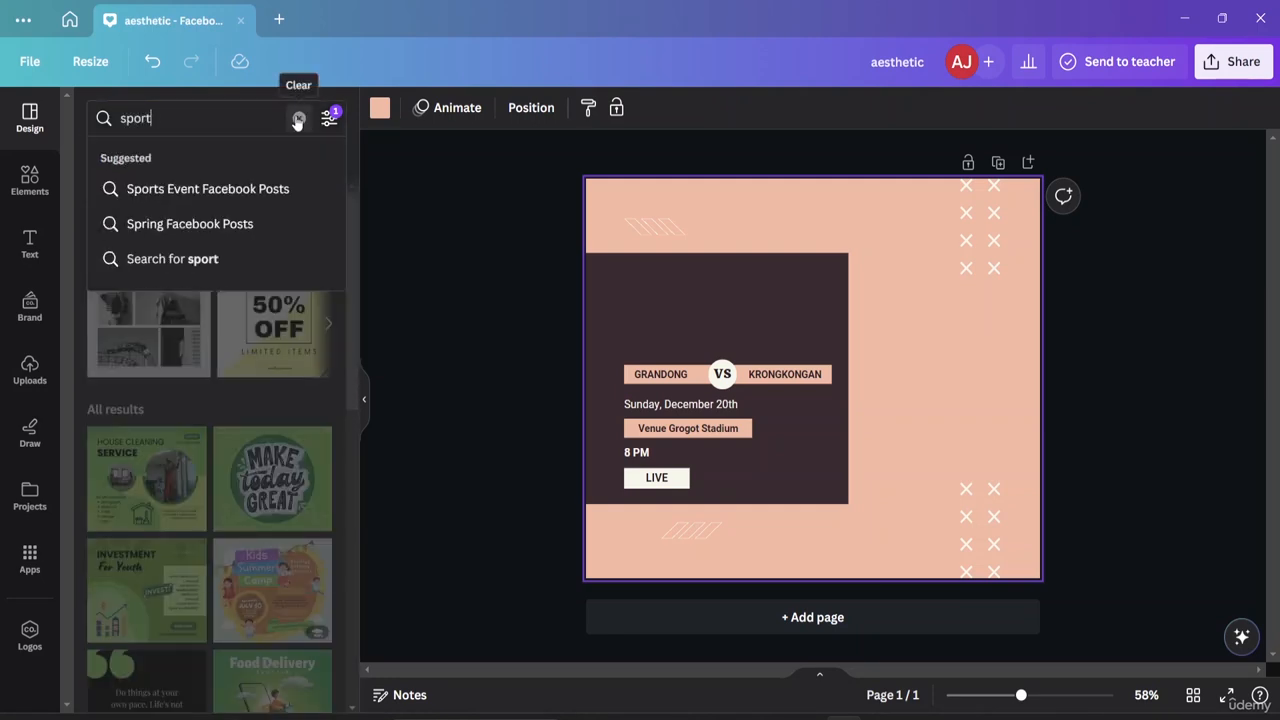
{"action": "type", "text": "s"}
{"action": "key", "text": "Return"}
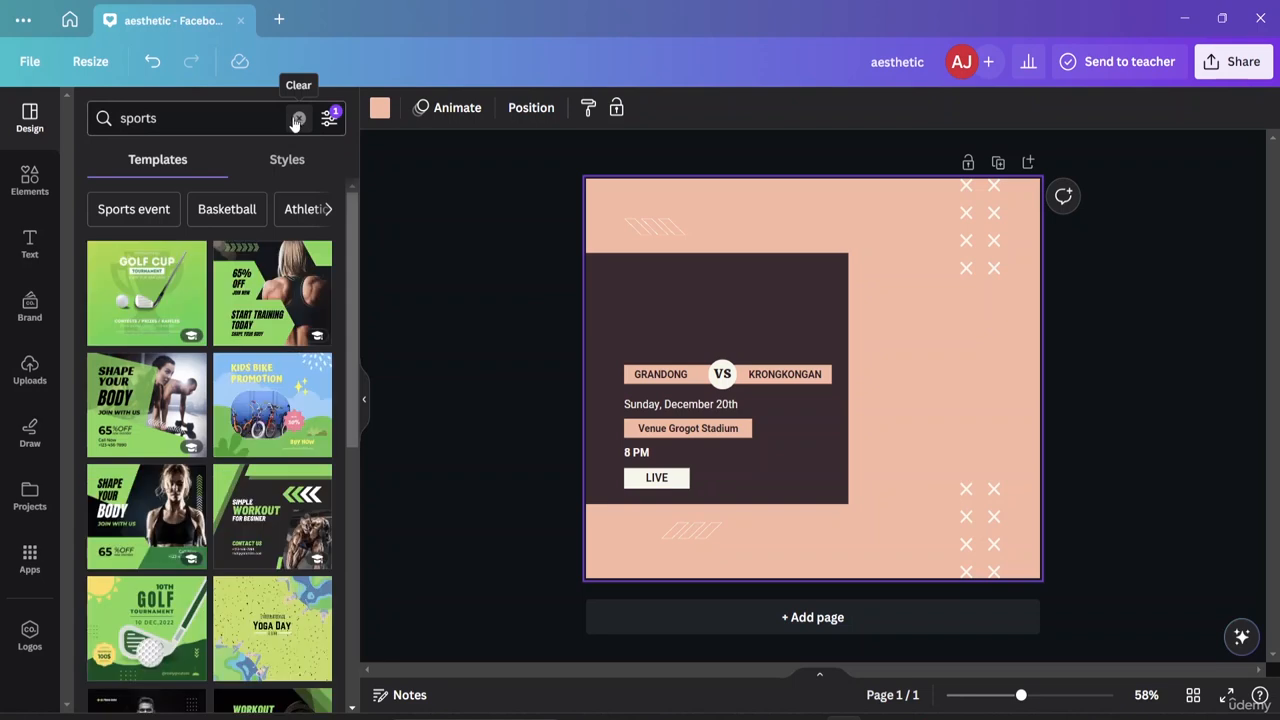
Browse the green sports templates and apply the fitness gym template with the "65% OFF" and "START TRAINING TODAY" texts
{"action": "scroll", "coordinate": [263, 345], "scroll_direction": "down", "scroll_amount": 1}
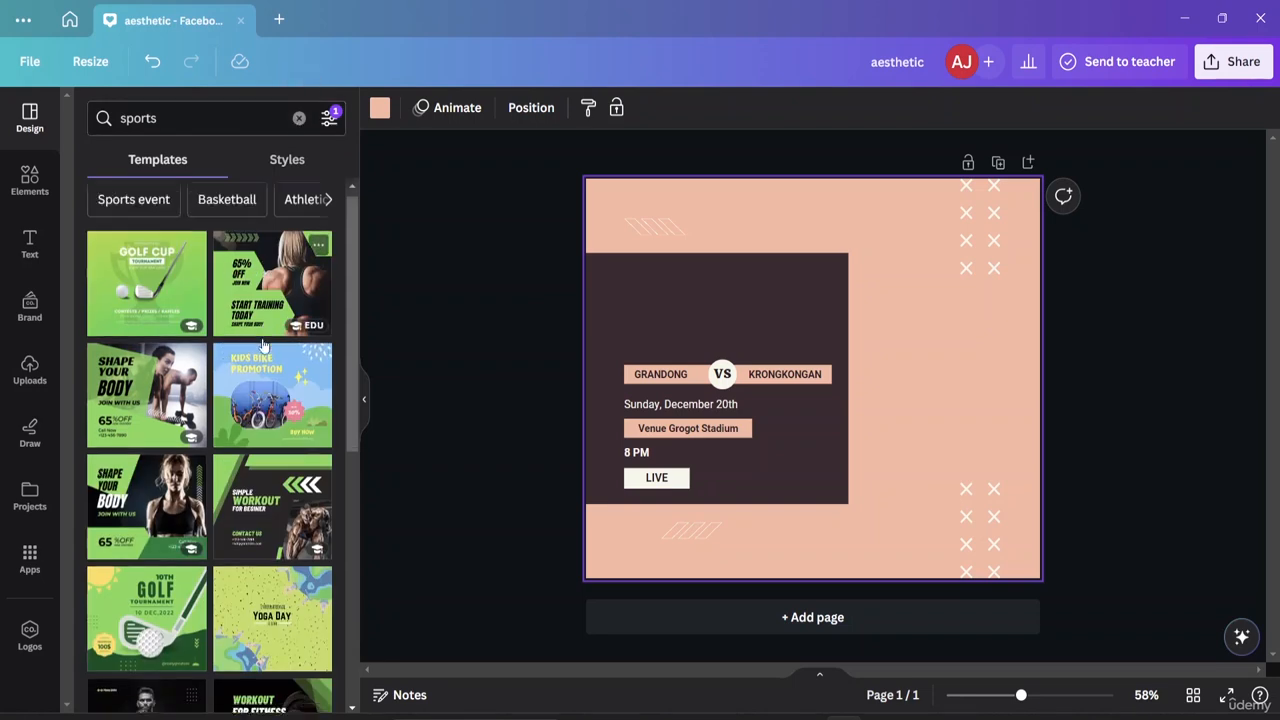
{"action": "scroll", "coordinate": [263, 345], "scroll_direction": "down", "scroll_amount": 5}
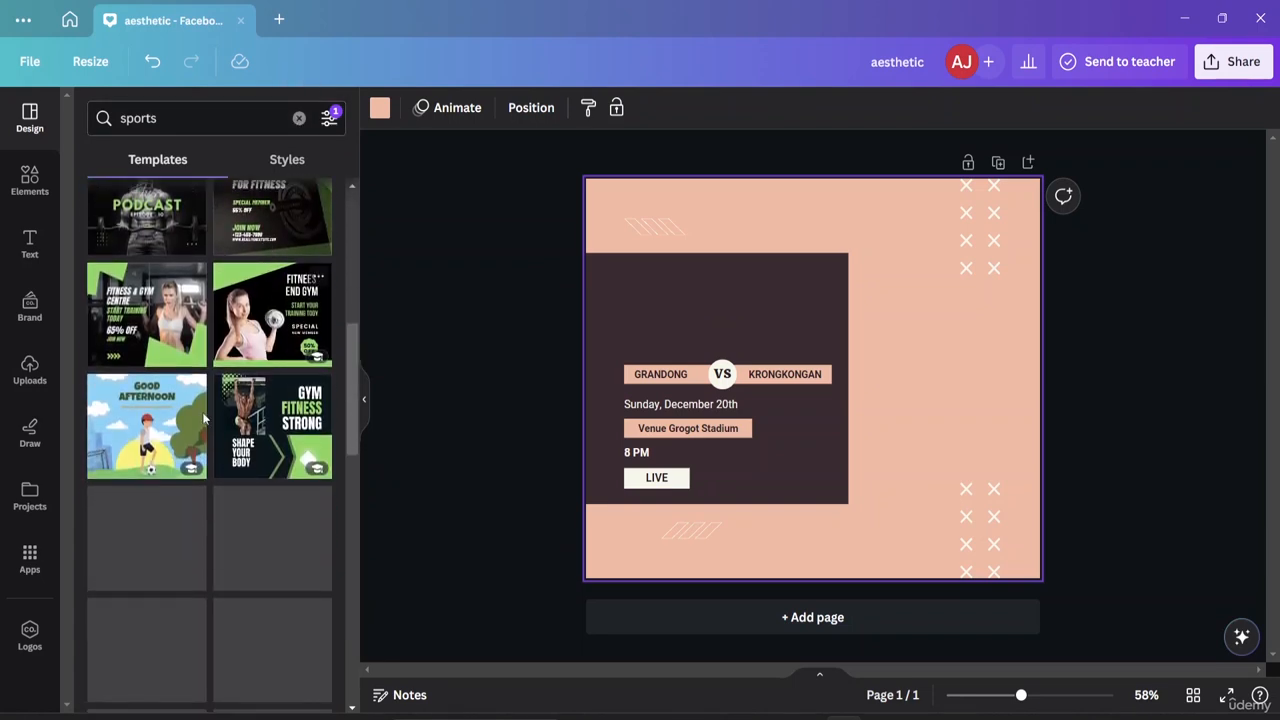
{"action": "scroll", "coordinate": [218, 254], "scroll_direction": "down", "scroll_amount": 10}
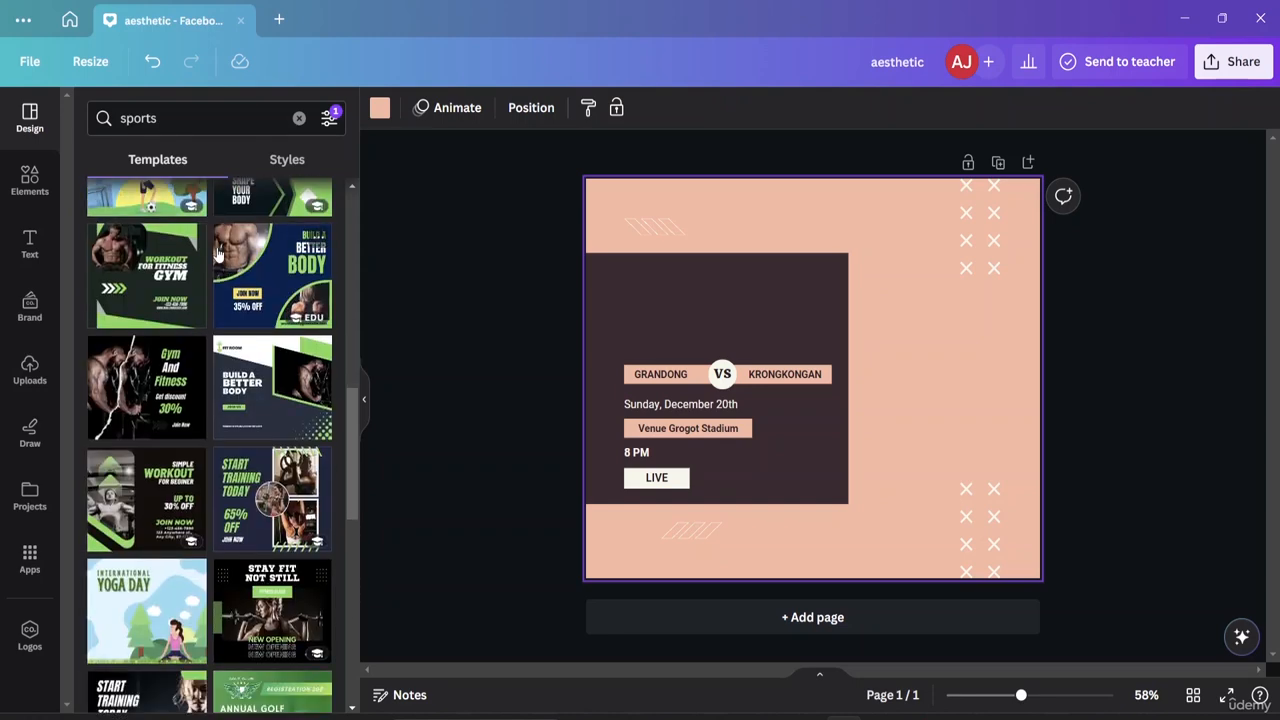
{"action": "scroll", "coordinate": [243, 362], "scroll_direction": "up", "scroll_amount": 12}
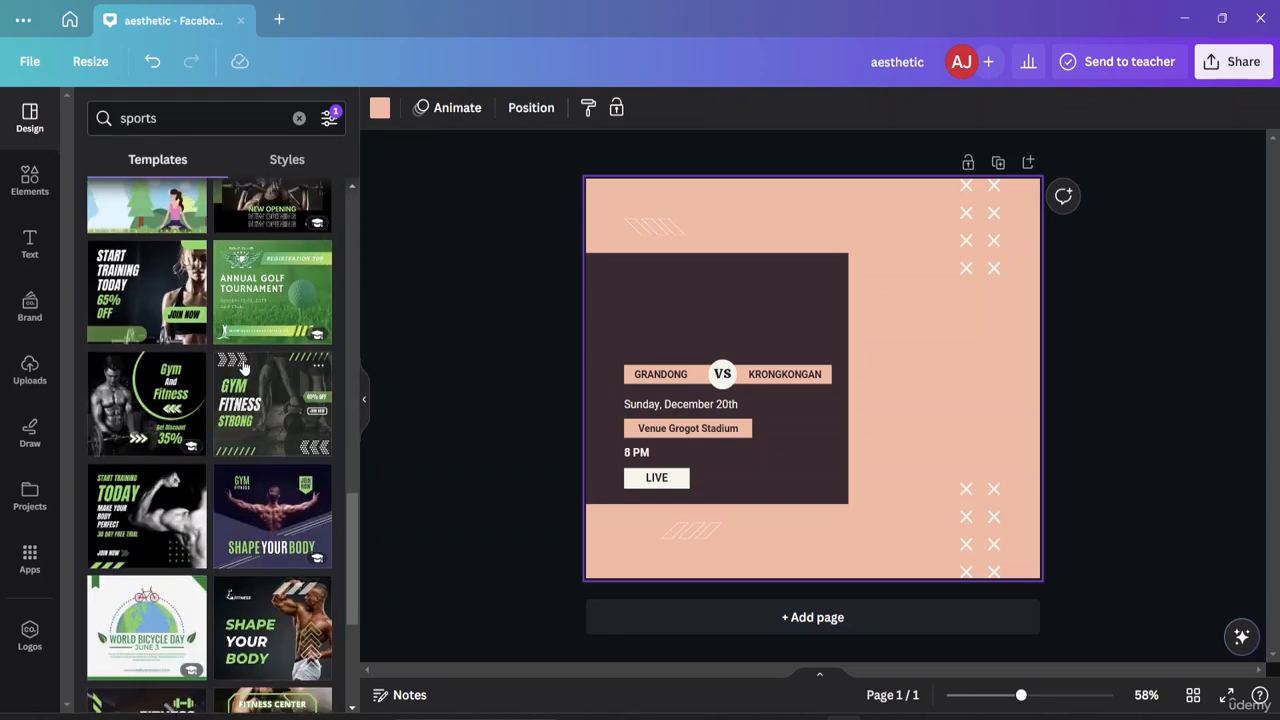
{"action": "scroll", "coordinate": [240, 360], "scroll_direction": "up", "scroll_amount": 1}
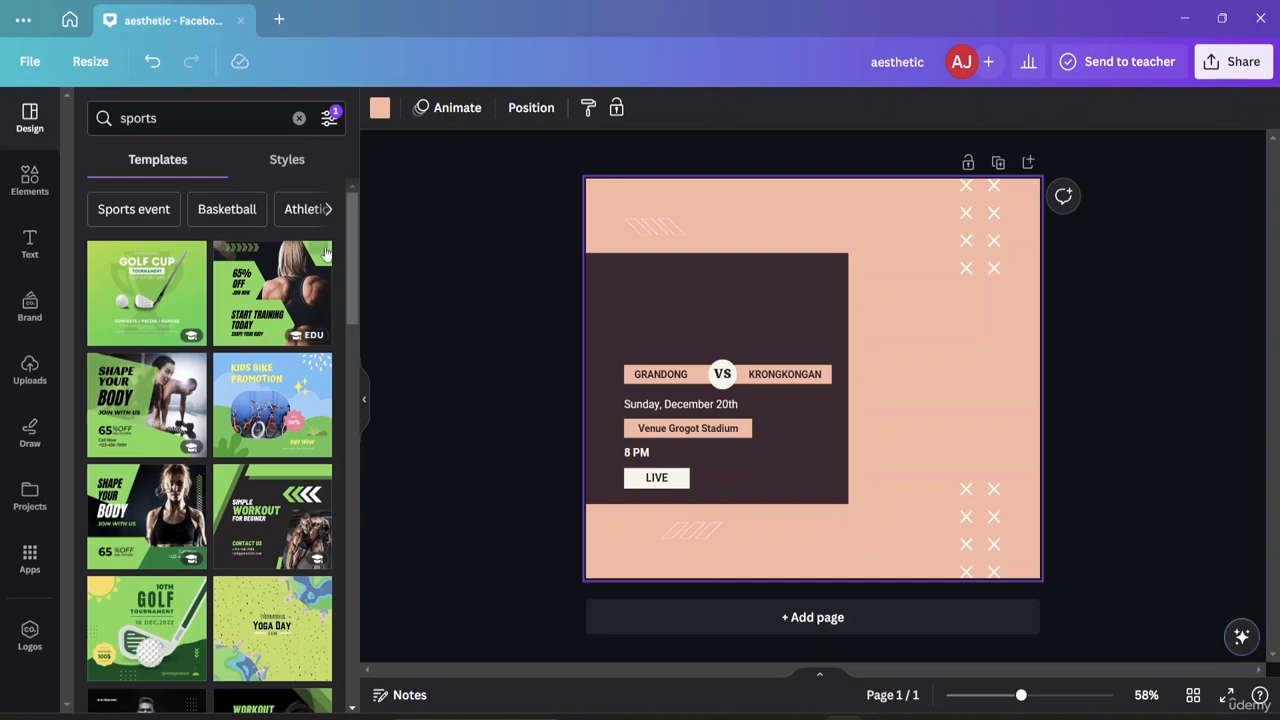
{"action": "left_click", "coordinate": [254, 330]}
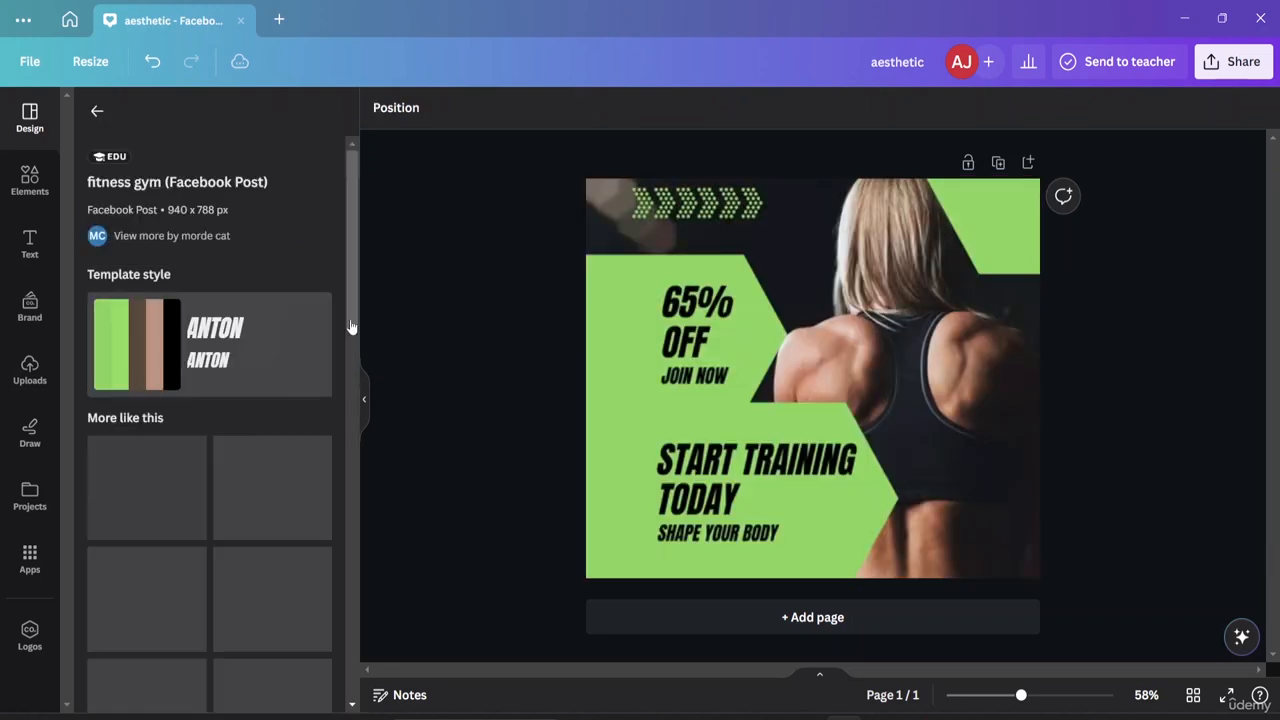
Examine the fitness template's separate elements by selecting its text lines, the green corner shape and the background photo
{"action": "left_click", "coordinate": [720, 278]}
{"action": "left_click", "coordinate": [697, 338]}
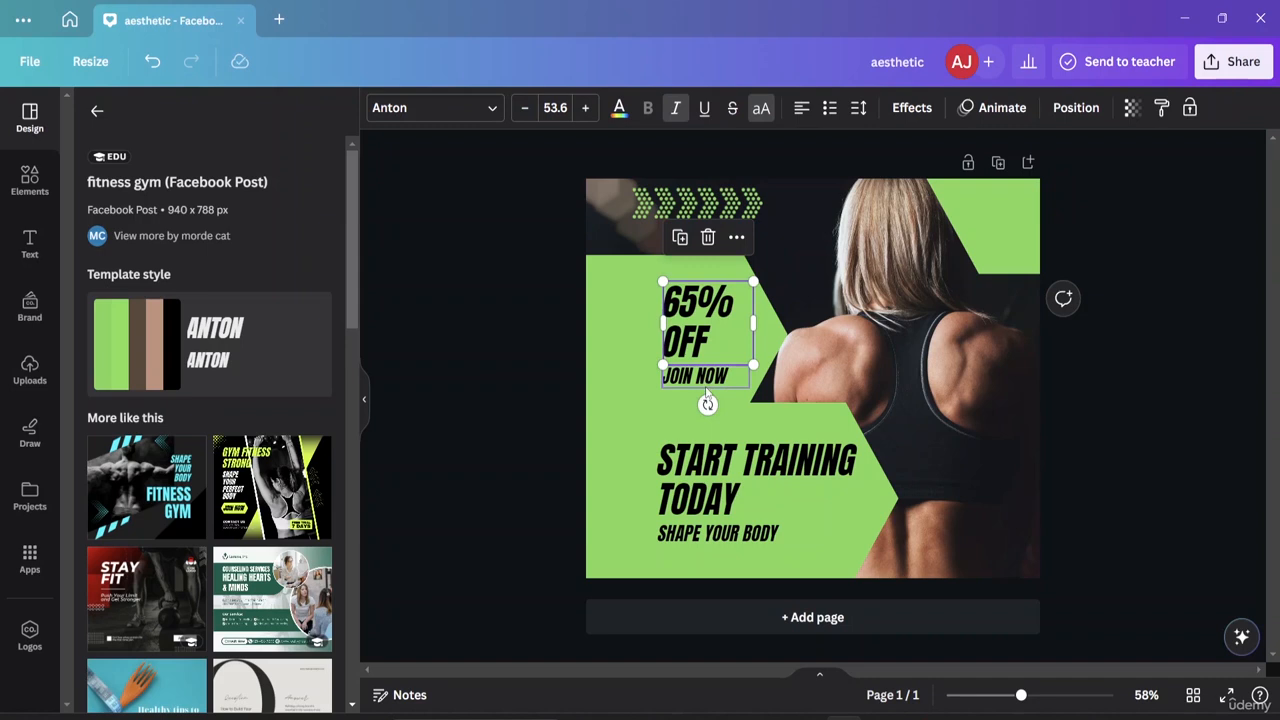
{"action": "left_click", "coordinate": [704, 380]}
{"action": "double_click", "coordinate": [697, 320]}
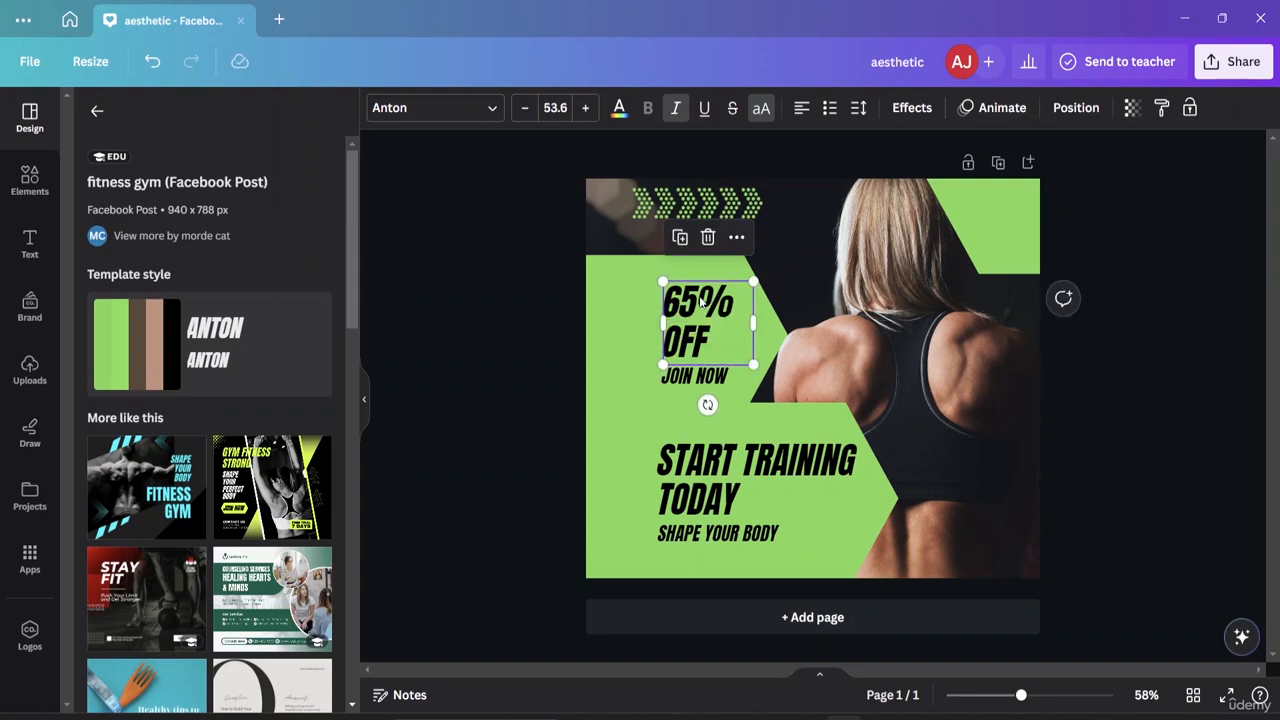
{"action": "left_click", "coordinate": [976, 231]}
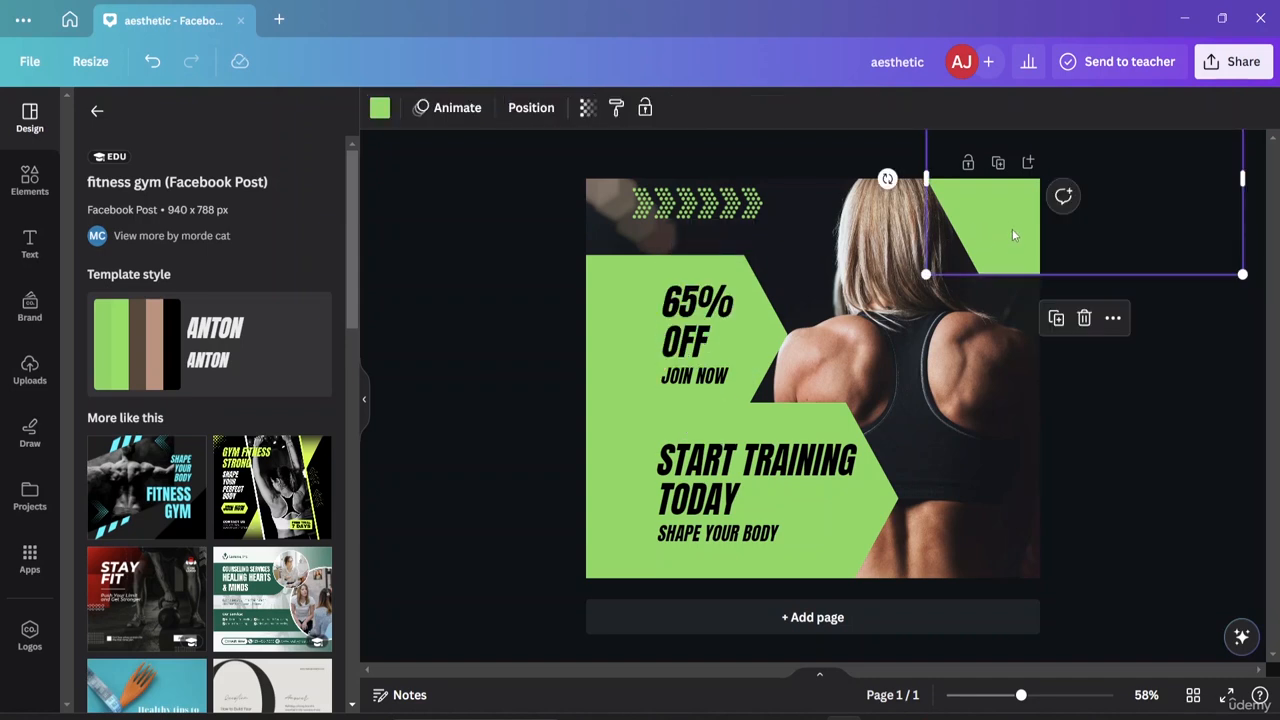
{"action": "left_click", "coordinate": [689, 207]}
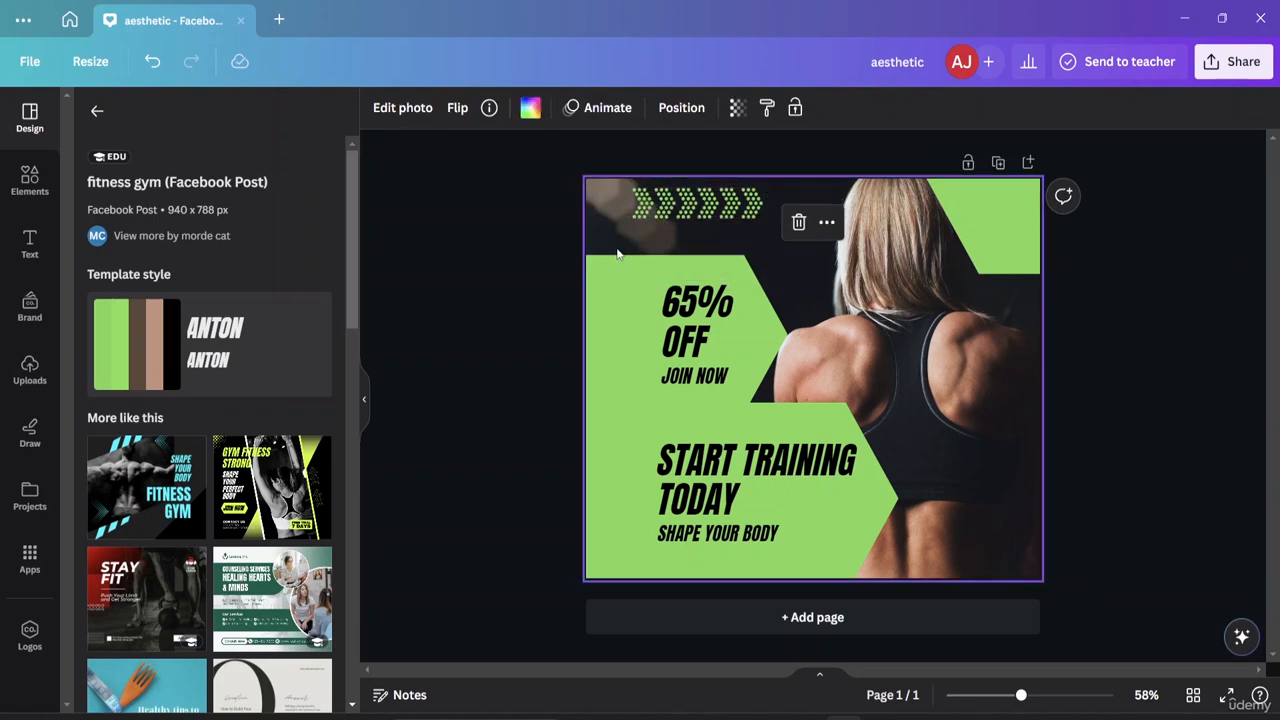
{"action": "left_click", "coordinate": [700, 540]}
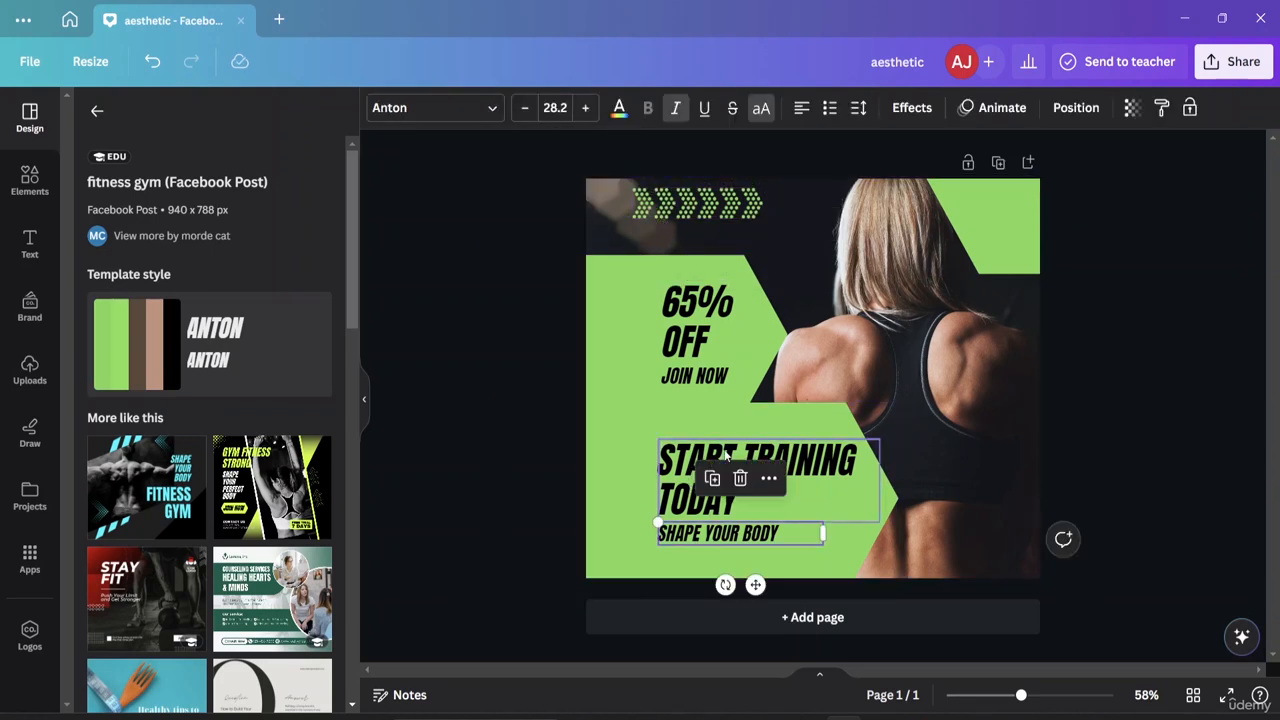
{"action": "left_click", "coordinate": [733, 470]}
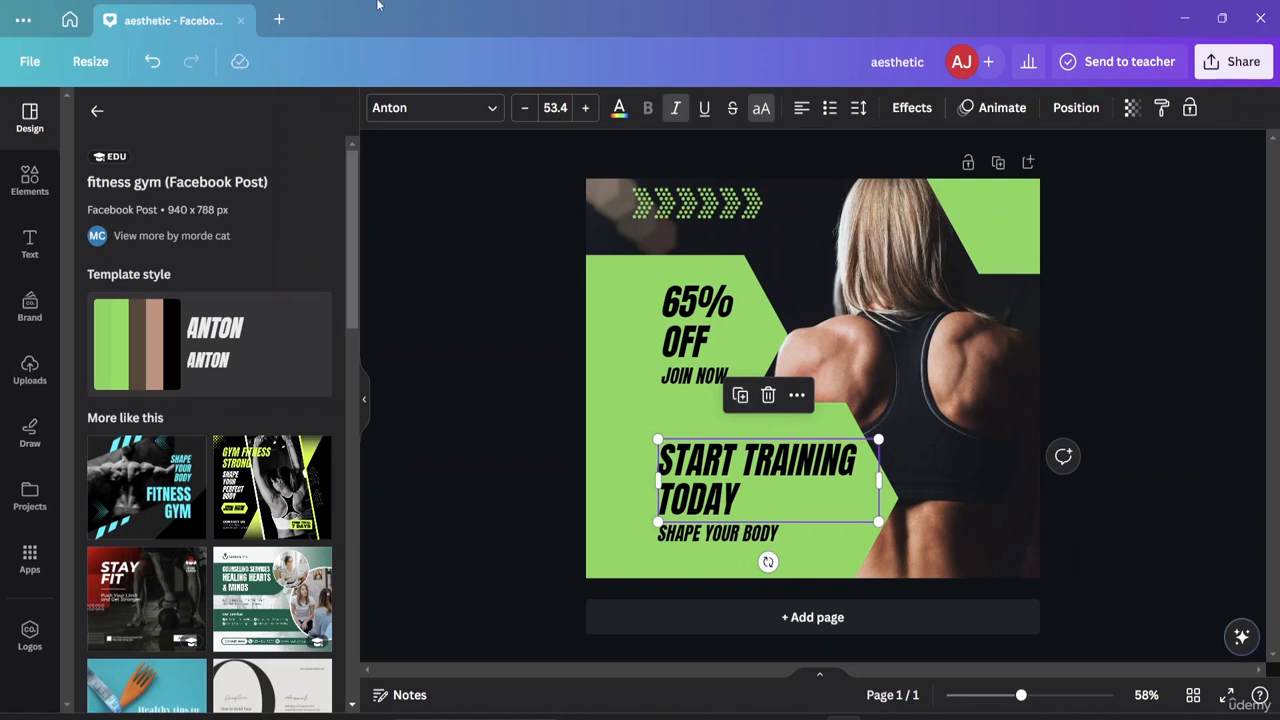
Leave the fitness template's details and open the Elements library
{"action": "left_click", "coordinate": [100, 112]}
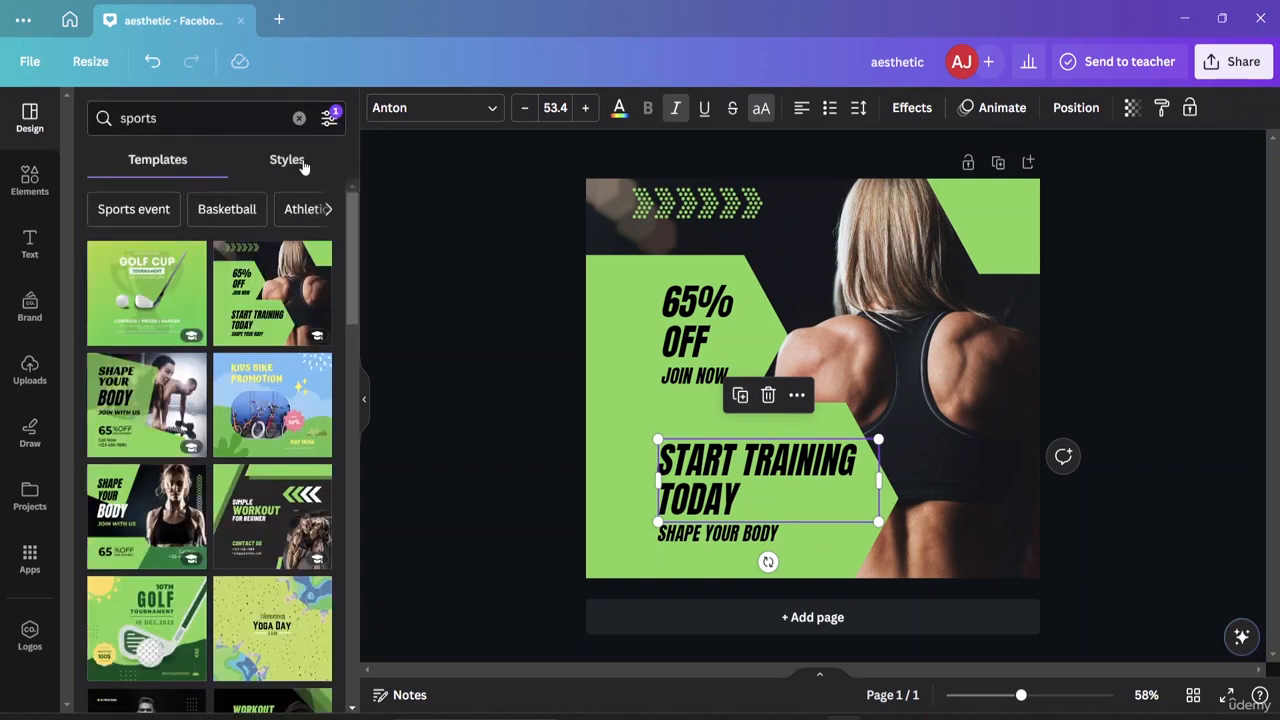
{"action": "left_click", "coordinate": [30, 188]}
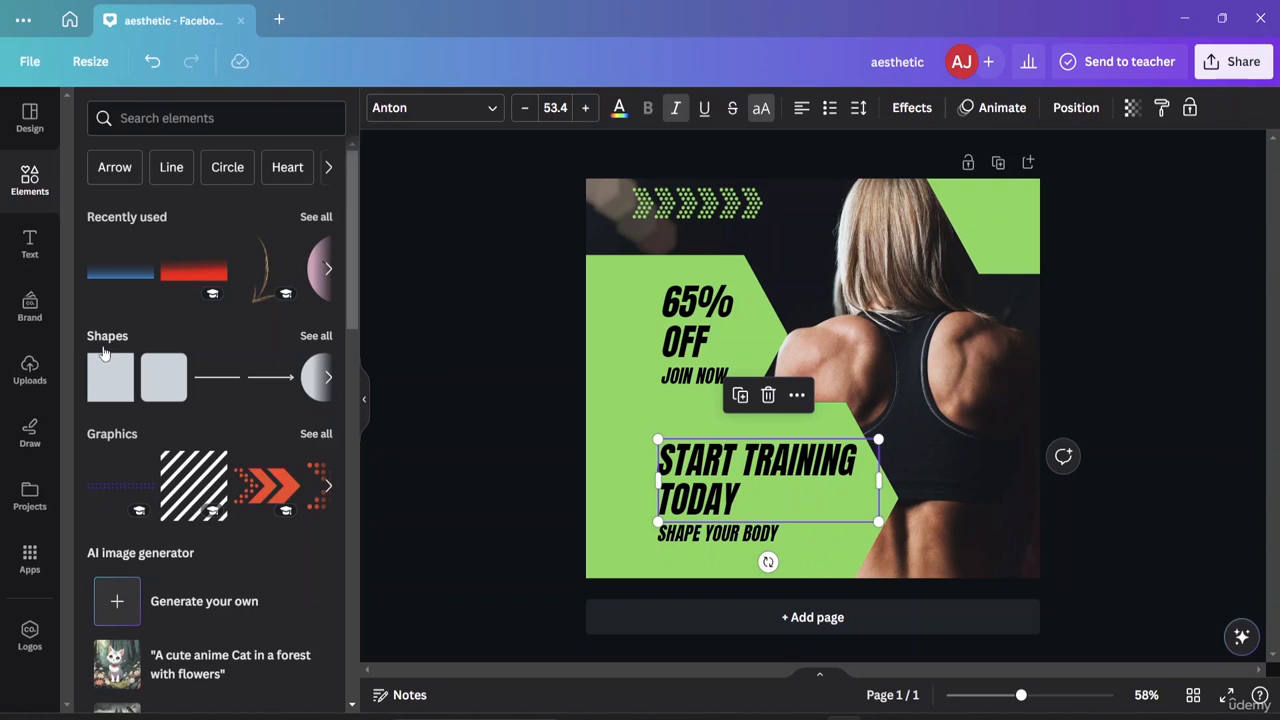
Open the AI image generator in the Elements library and fill the prompt with suggested examples
{"action": "scroll", "coordinate": [127, 445], "scroll_direction": "down", "scroll_amount": 5}
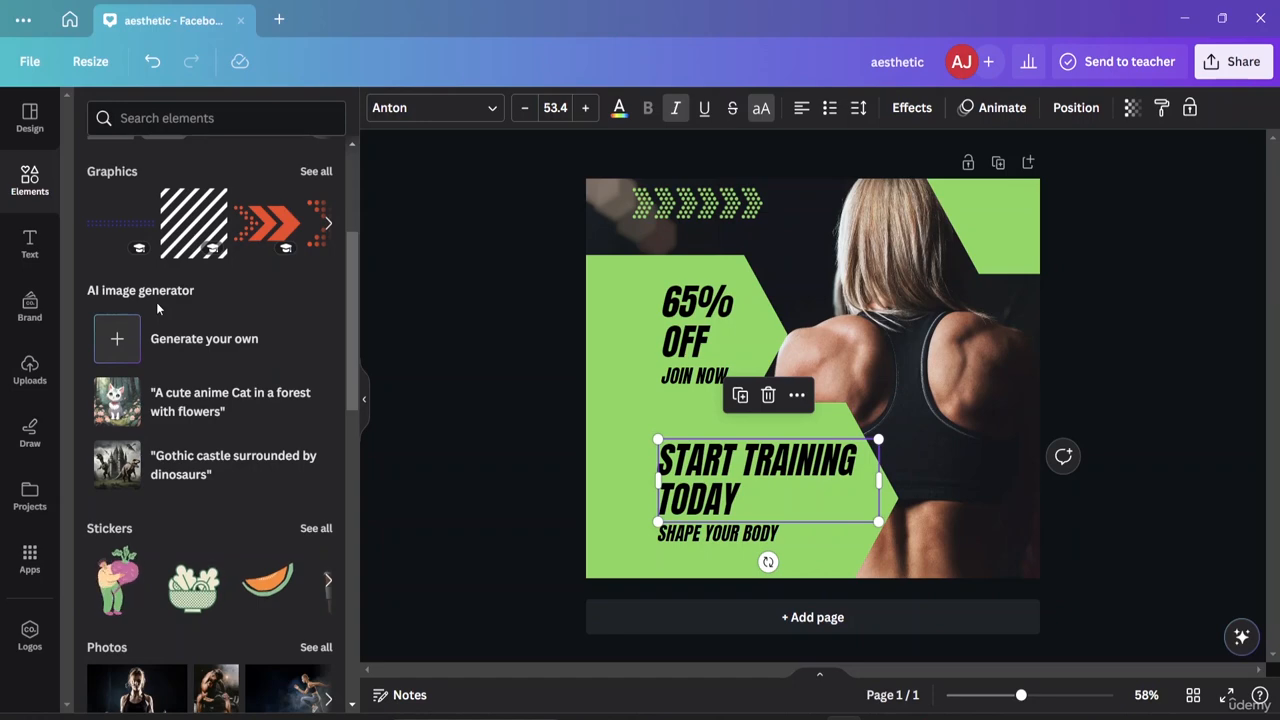
{"action": "left_click", "coordinate": [120, 337]}
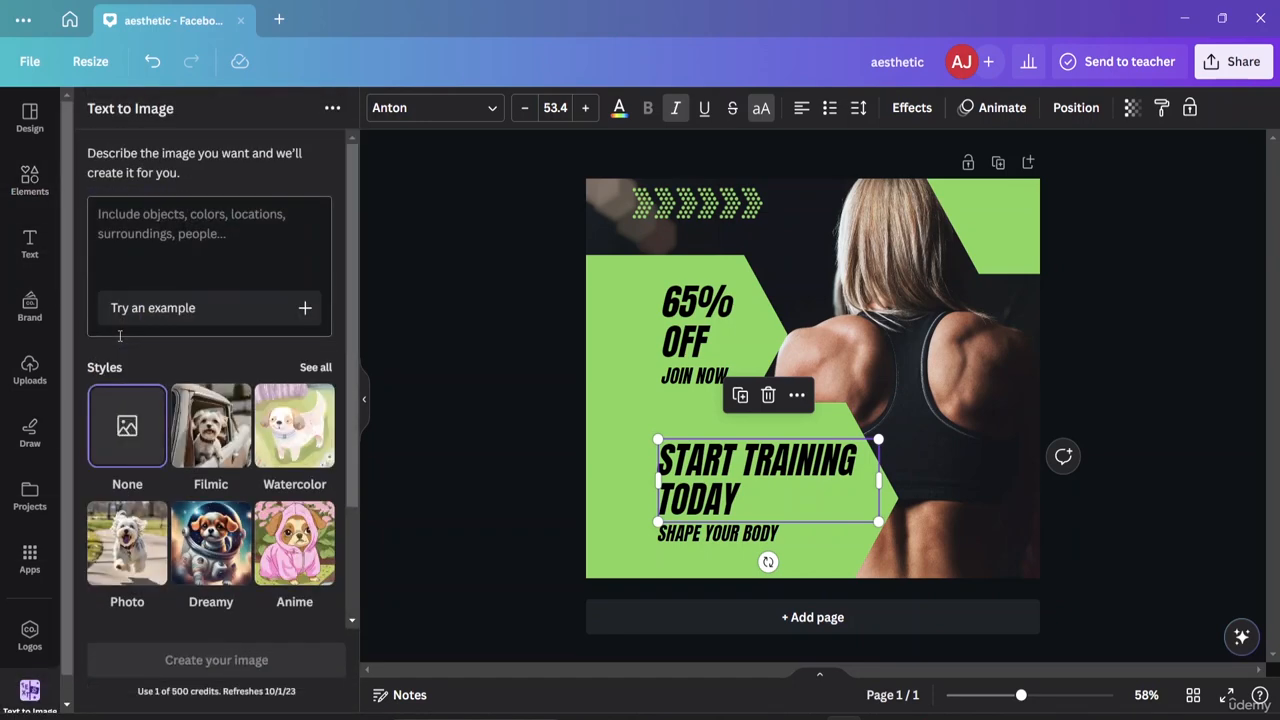
{"action": "left_click", "coordinate": [177, 310]}
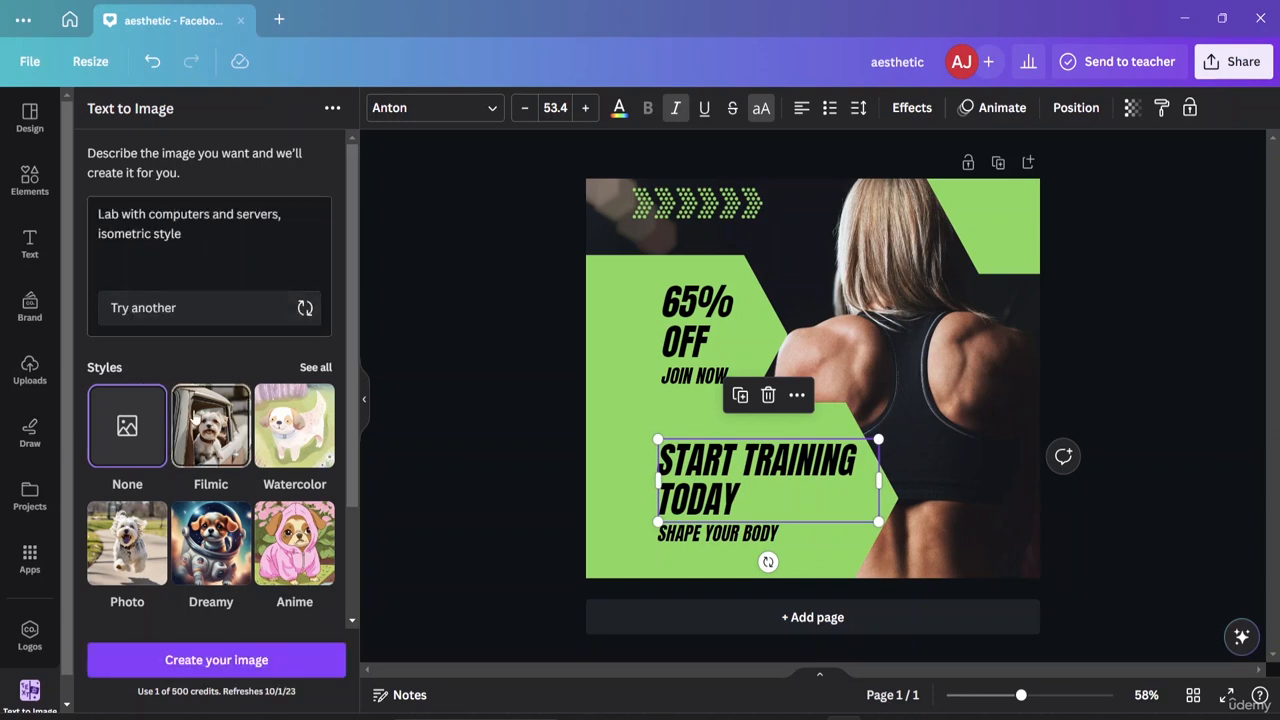
{"action": "left_click", "coordinate": [193, 317]}
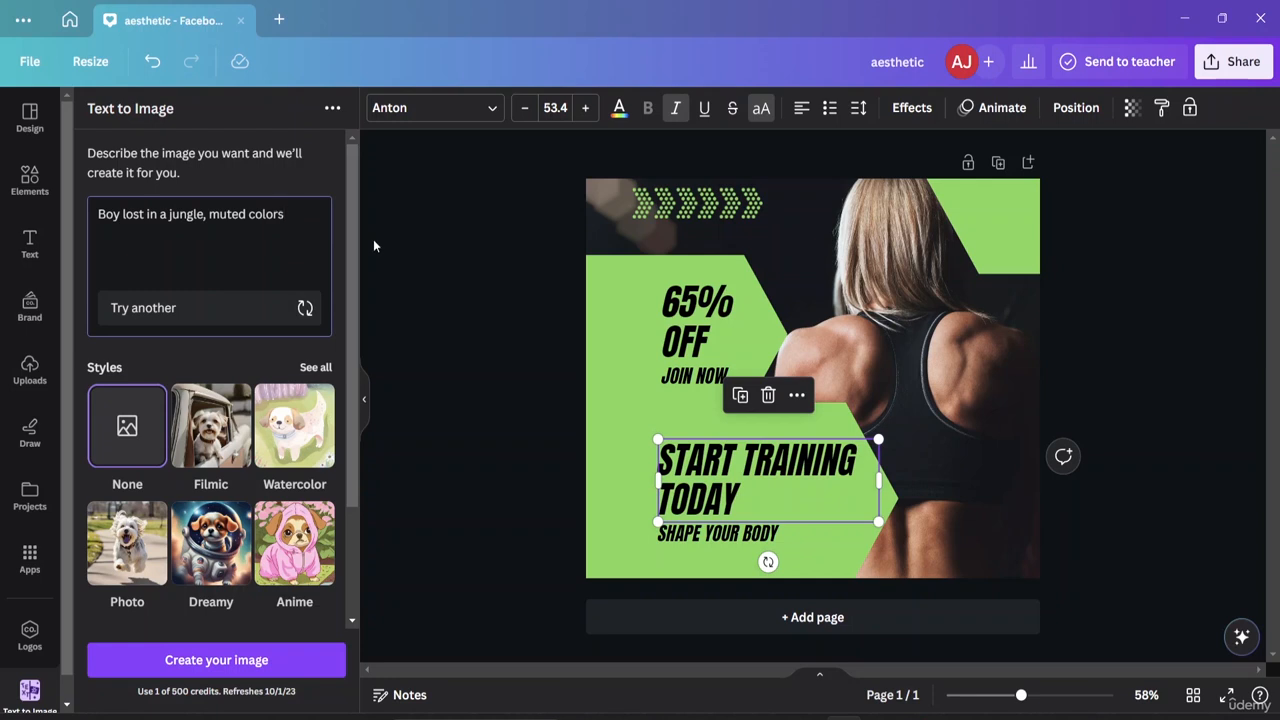
Replace the example prompt with "a boy playingn soccer" and generate the images without a style
{"action": "key", "text": "BackSpace"}
{"action": "key", "text": "BackSpace"}
{"action": "key", "text": "BackSpace"}
{"action": "key", "text": "BackSpace"}
{"action": "key", "text": "BackSpace"}
{"action": "key", "text": "BackSpace"}
{"action": "key", "text": "BackSpace"}
{"action": "key", "text": "BackSpace"}
{"action": "key", "text": "BackSpace"}
{"action": "key", "text": "BackSpace"}
{"action": "key", "text": "BackSpace"}
{"action": "key", "text": "BackSpace"}
{"action": "key", "text": "BackSpace"}
{"action": "key", "text": "BackSpace"}
{"action": "key", "text": "BackSpace"}
{"action": "key", "text": "BackSpace"}
{"action": "key", "text": "BackSpace"}
{"action": "key", "text": "BackSpace"}
{"action": "key", "text": "BackSpace"}
{"action": "key", "text": "BackSpace"}
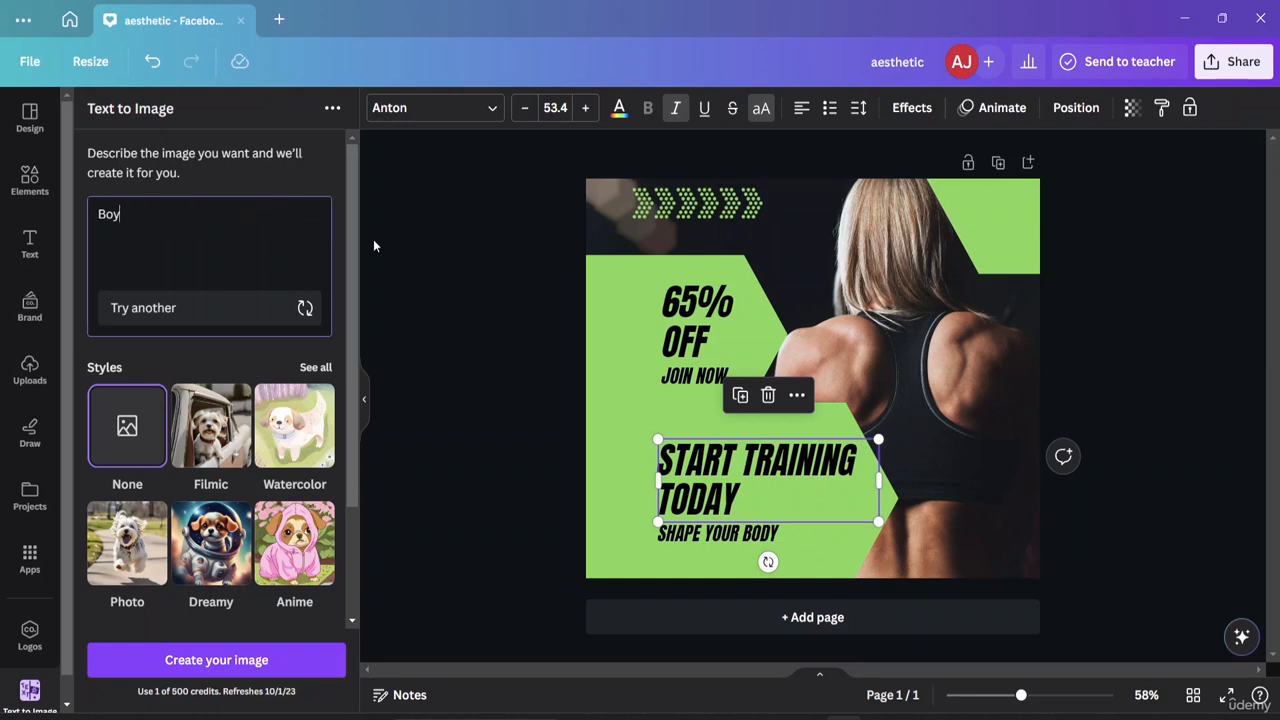
{"action": "key", "text": "BackSpace"}
{"action": "key", "text": "BackSpace"}
{"action": "key", "text": "BackSpace"}
{"action": "type", "text": "a boy playingn soccer"}
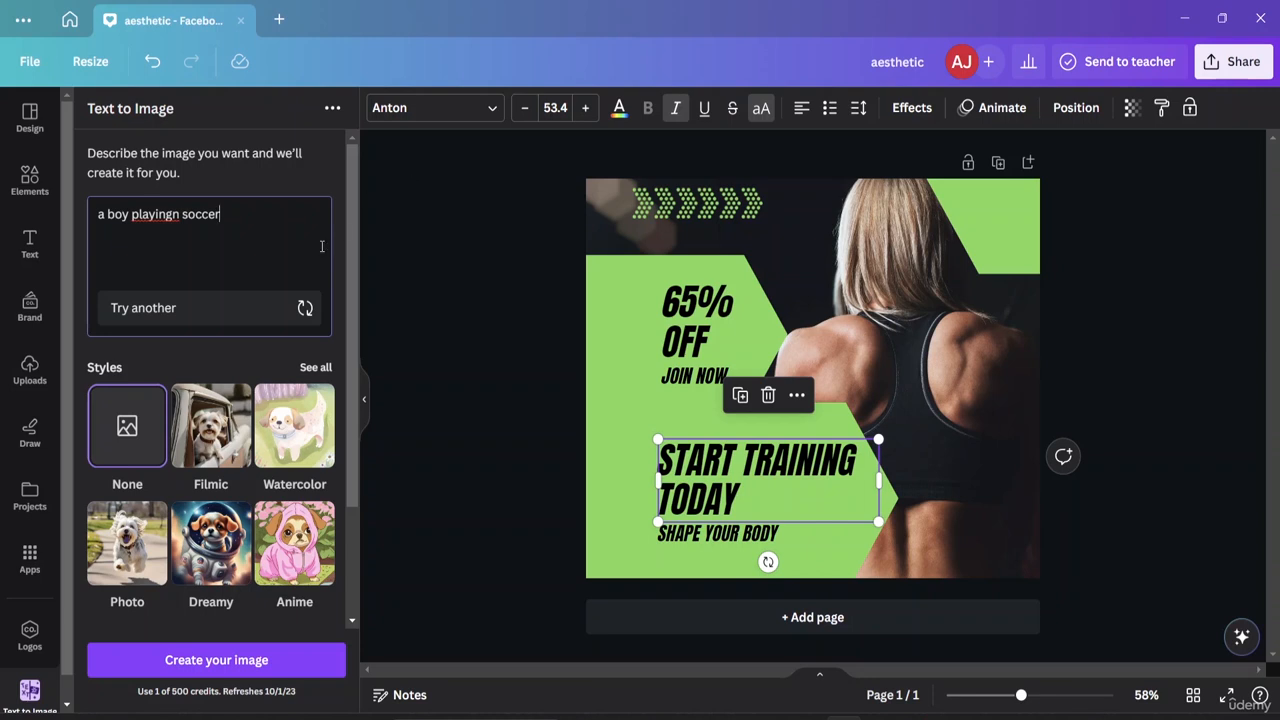
{"action": "left_click", "coordinate": [257, 664]}
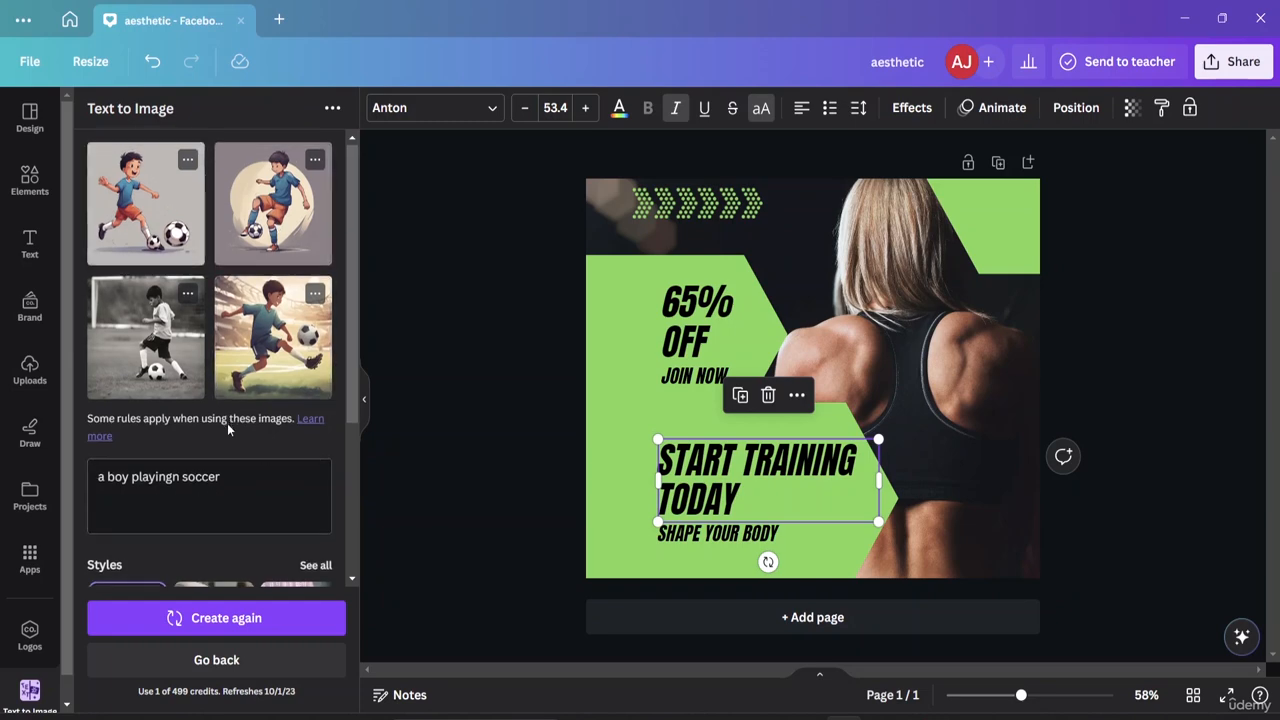
Add the generated colour image of the boy kicking a ball in the stadium to the post, and delete its surplus copies
{"action": "scroll", "coordinate": [227, 423], "scroll_direction": "down", "scroll_amount": 3}
{"action": "scroll", "coordinate": [227, 423], "scroll_direction": "up", "scroll_amount": 3}
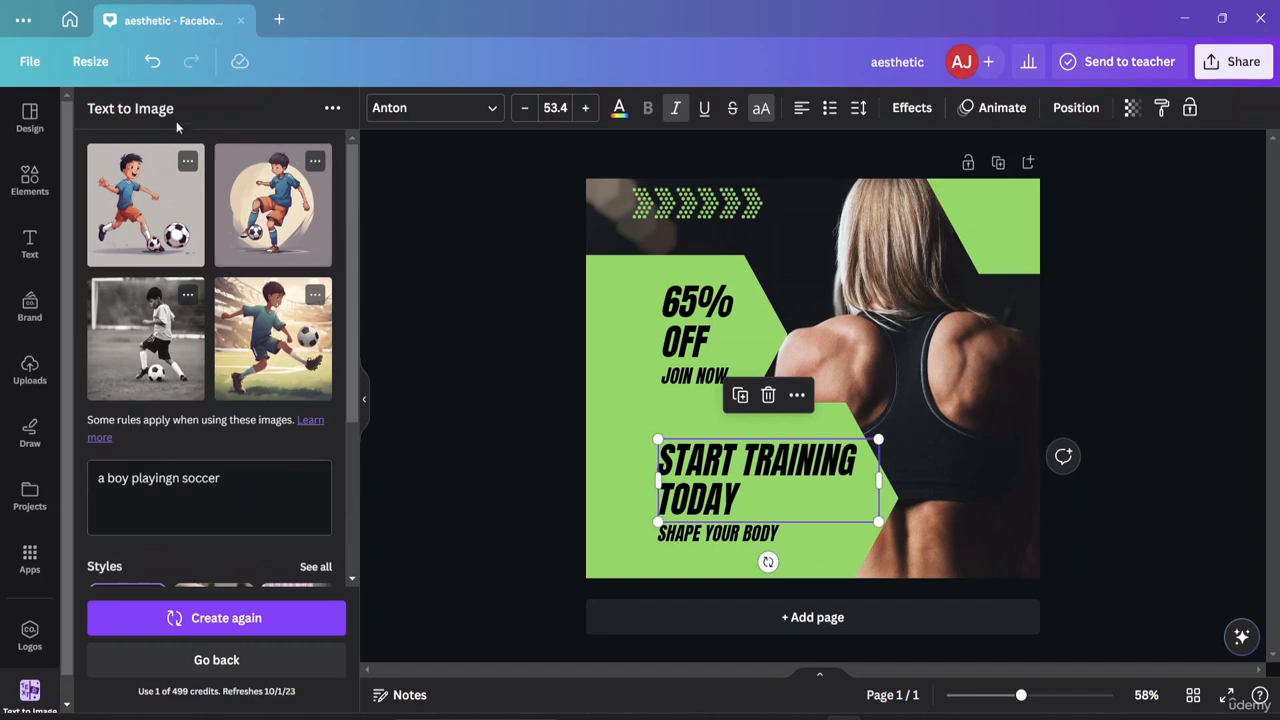
{"action": "left_click", "coordinate": [268, 330]}
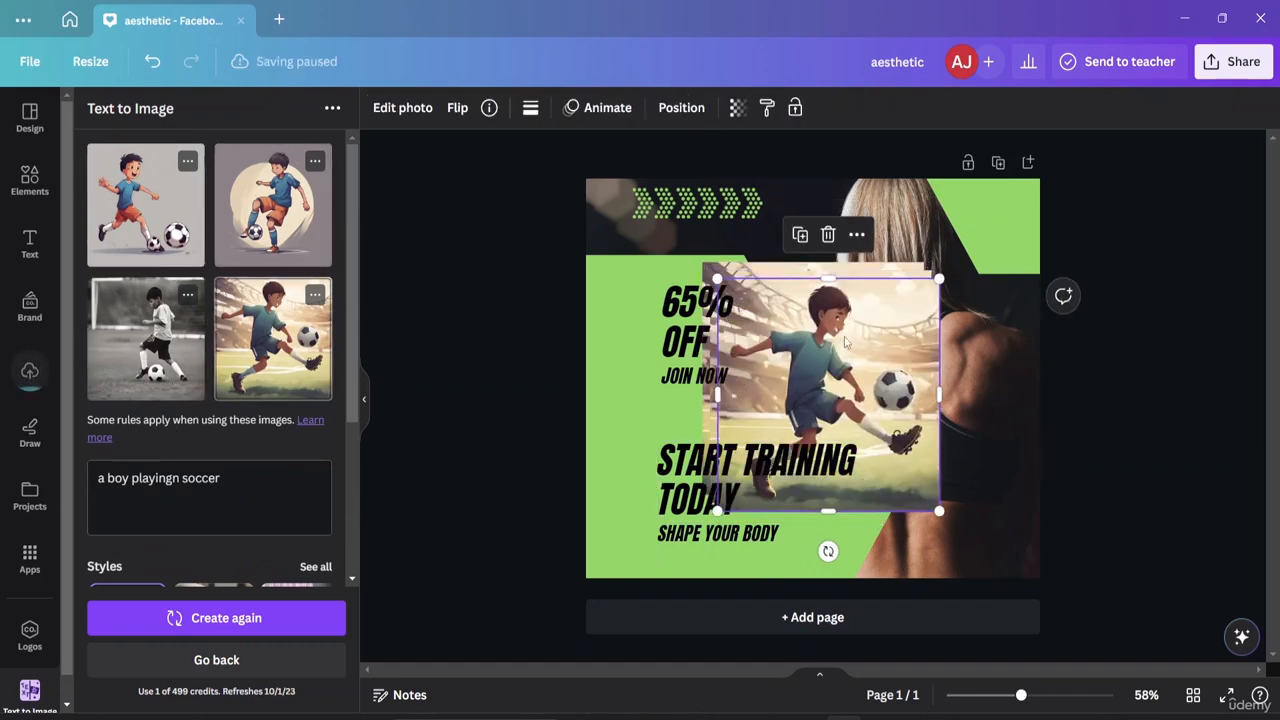
{"action": "mouse_move", "coordinate": [883, 357]}
{"action": "left_mouse_down"}
{"action": "mouse_move", "coordinate": [917, 415]}
{"action": "mouse_move", "coordinate": [957, 312]}
{"action": "mouse_move", "coordinate": [972, 426]}
{"action": "mouse_move", "coordinate": [1040, 318]}
{"action": "mouse_move", "coordinate": [1016, 420]}
{"action": "mouse_move", "coordinate": [845, 372]}
{"action": "mouse_move", "coordinate": [868, 360]}
{"action": "left_mouse_up"}
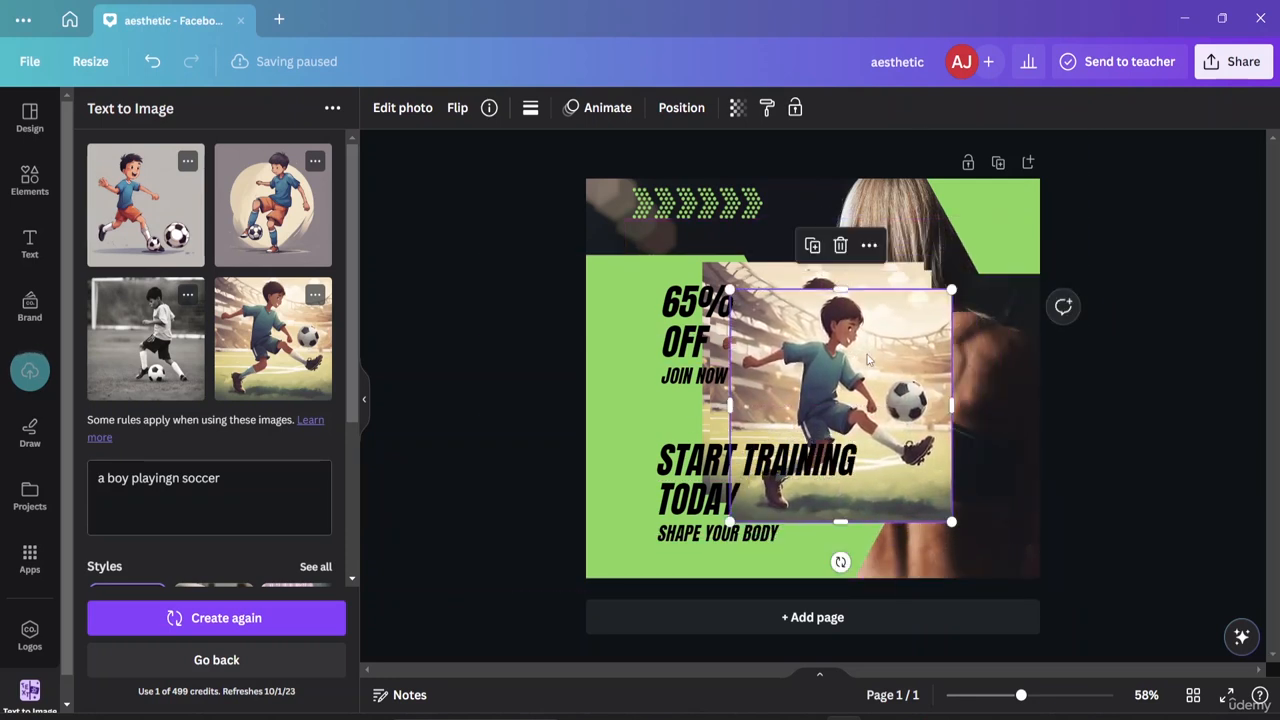
{"action": "key", "text": "Delete"}
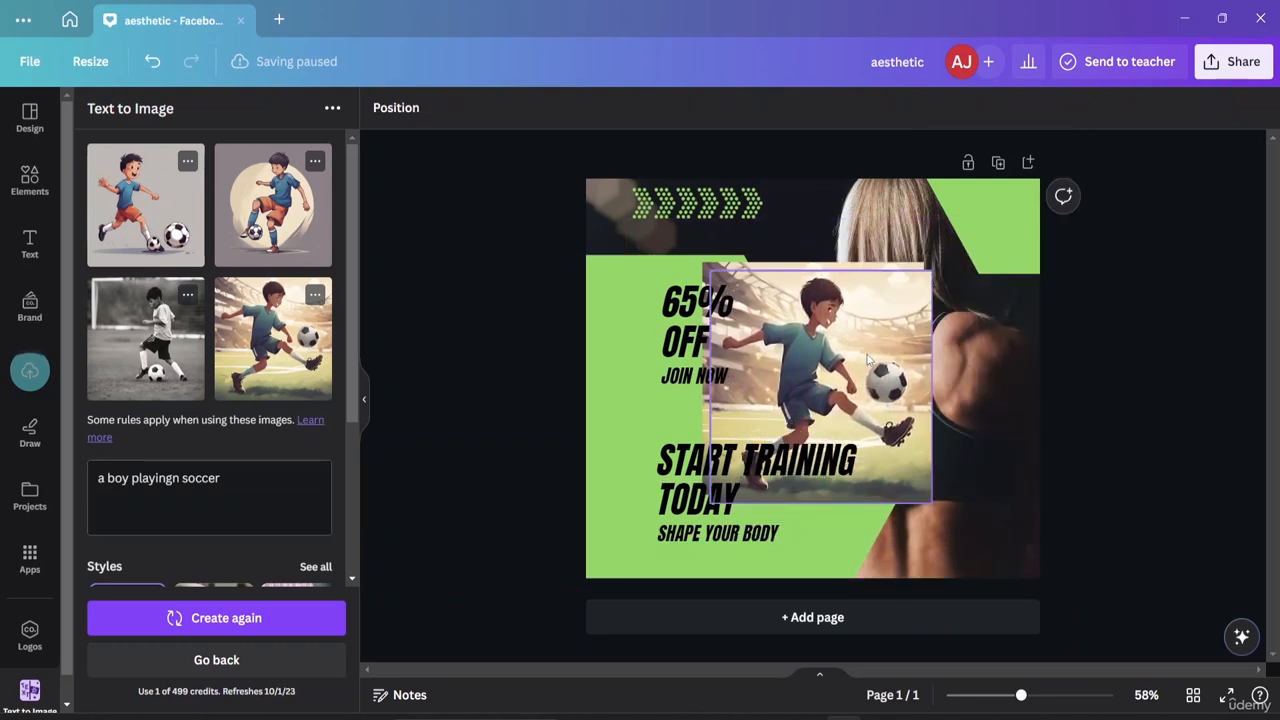
{"action": "left_click", "coordinate": [868, 360]}
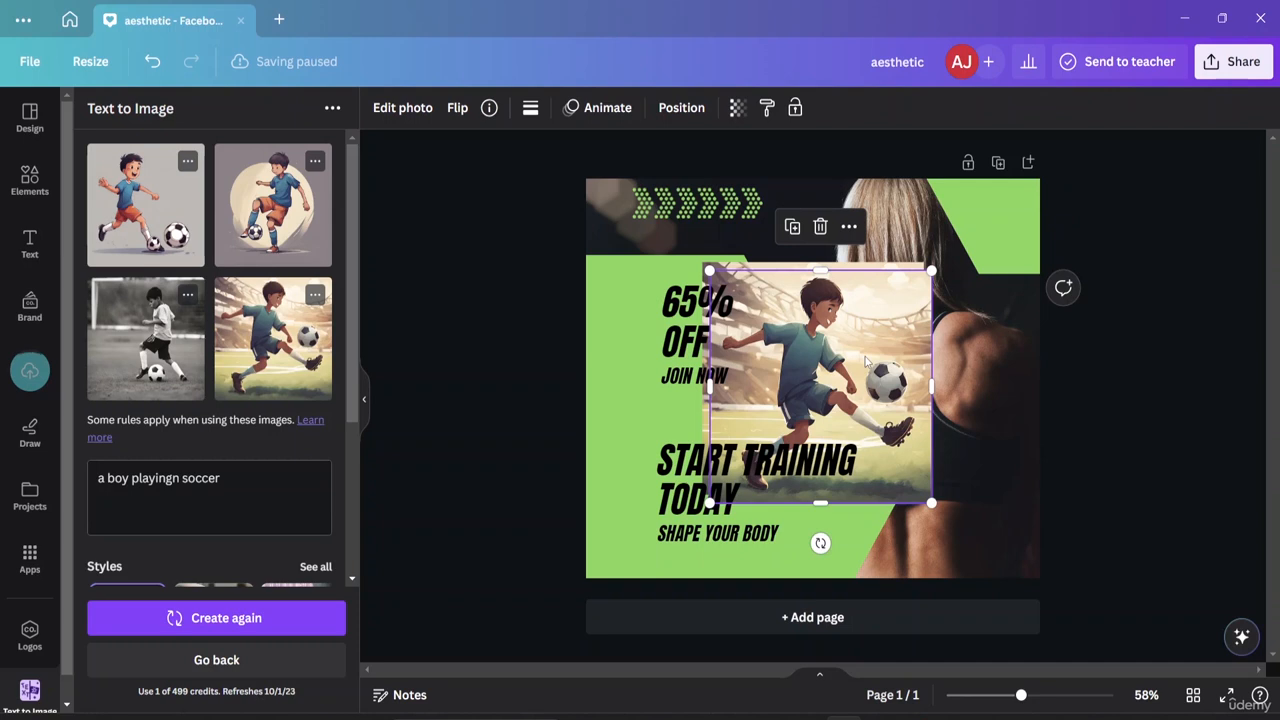
{"action": "key", "text": "Delete"}
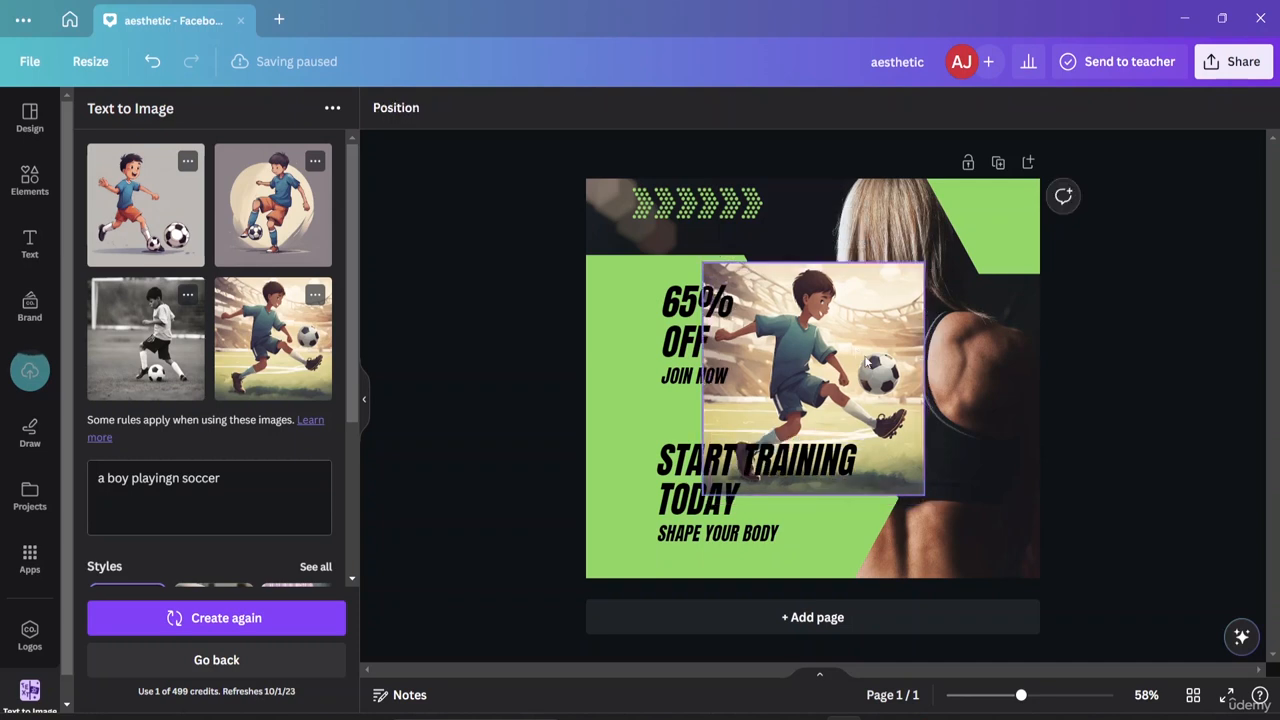
Shrink the remaining soccer image into the post's lower-right corner, and delete it
{"action": "left_click", "coordinate": [918, 483]}
{"action": "left_click_drag", "start_coordinate": [923, 488], "coordinate": [786, 350]}
{"action": "left_click_drag", "start_coordinate": [746, 312], "coordinate": [959, 536]}
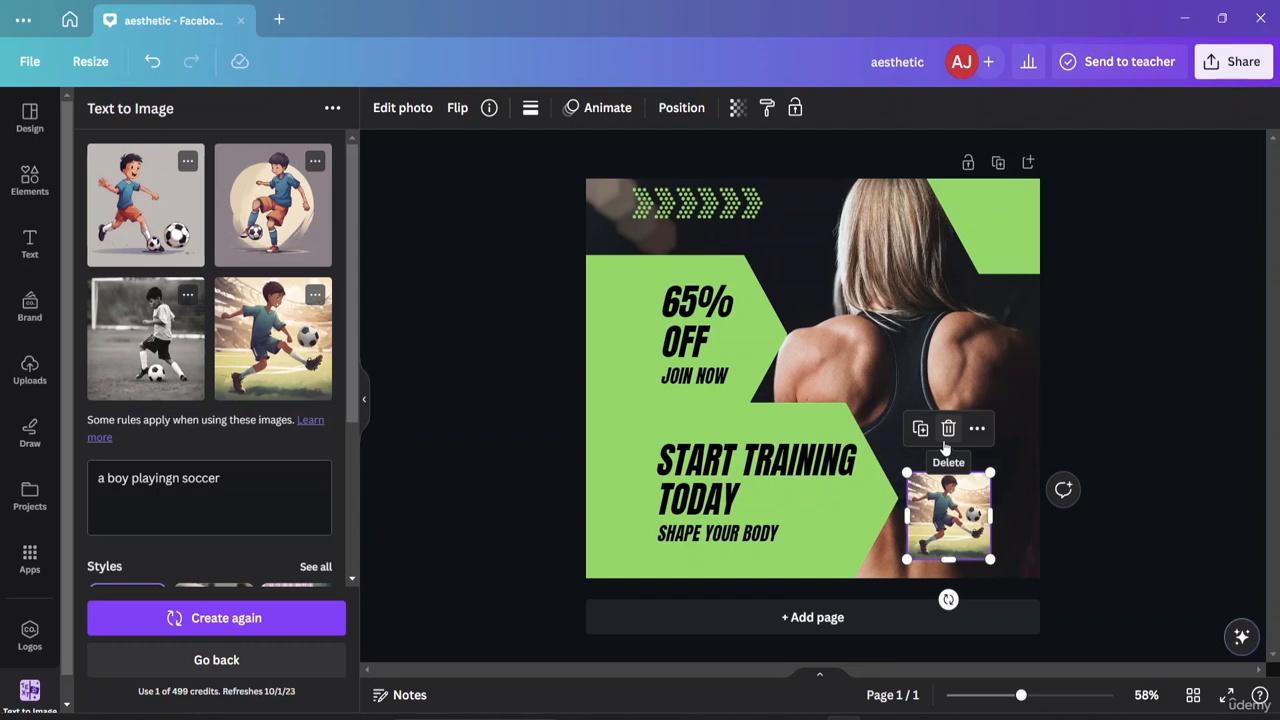
{"action": "left_click", "coordinate": [947, 436]}
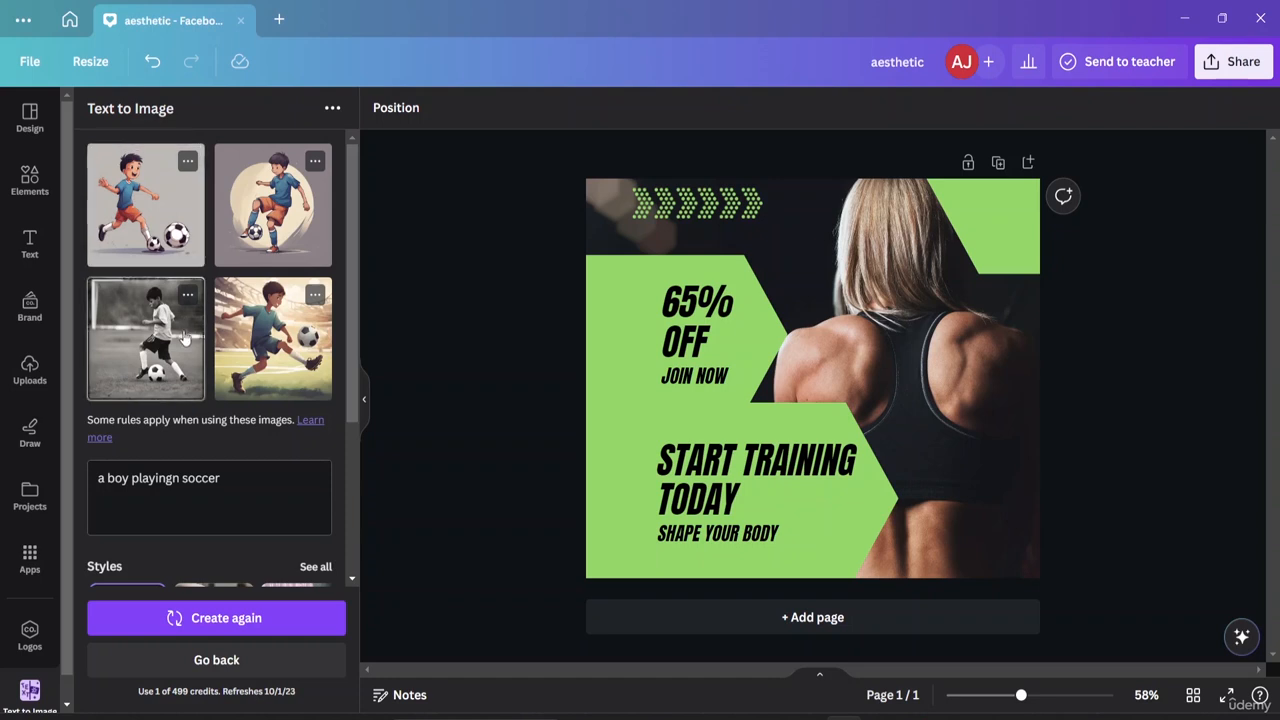
Leave the generated soccer images and return to the Elements library
{"action": "scroll", "coordinate": [184, 338], "scroll_direction": "down", "scroll_amount": 3}
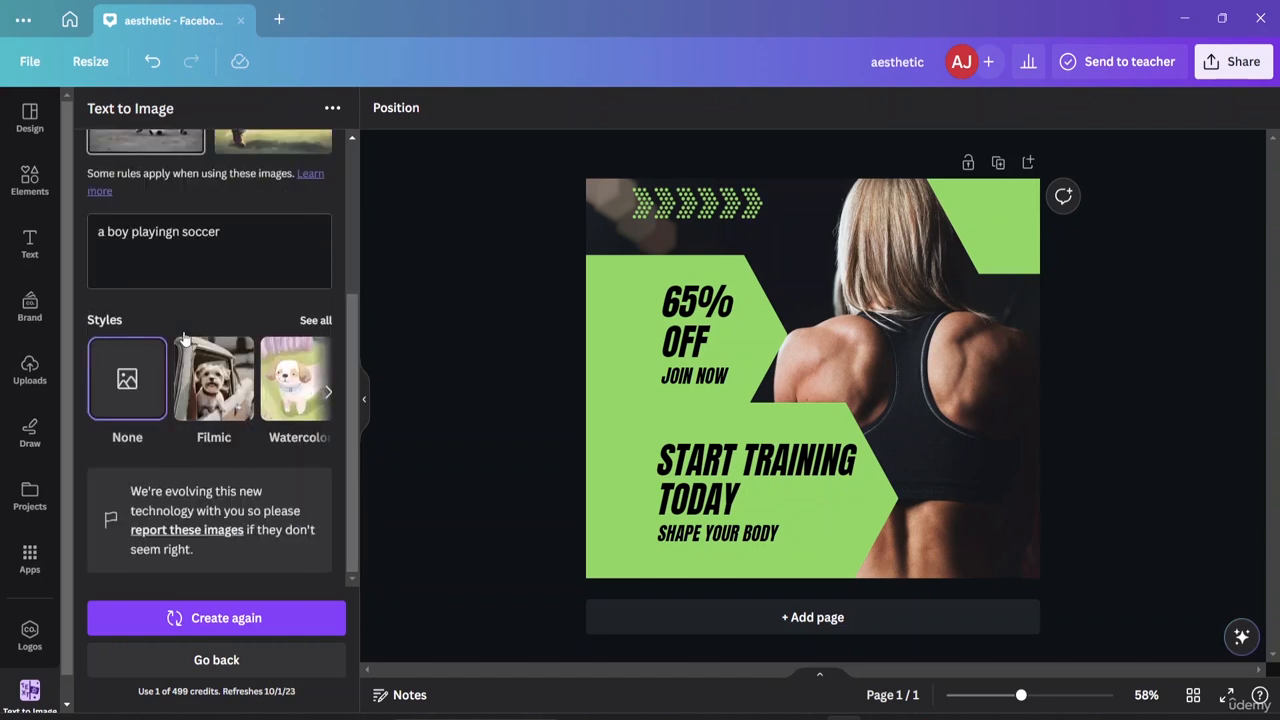
{"action": "left_click", "coordinate": [193, 661]}
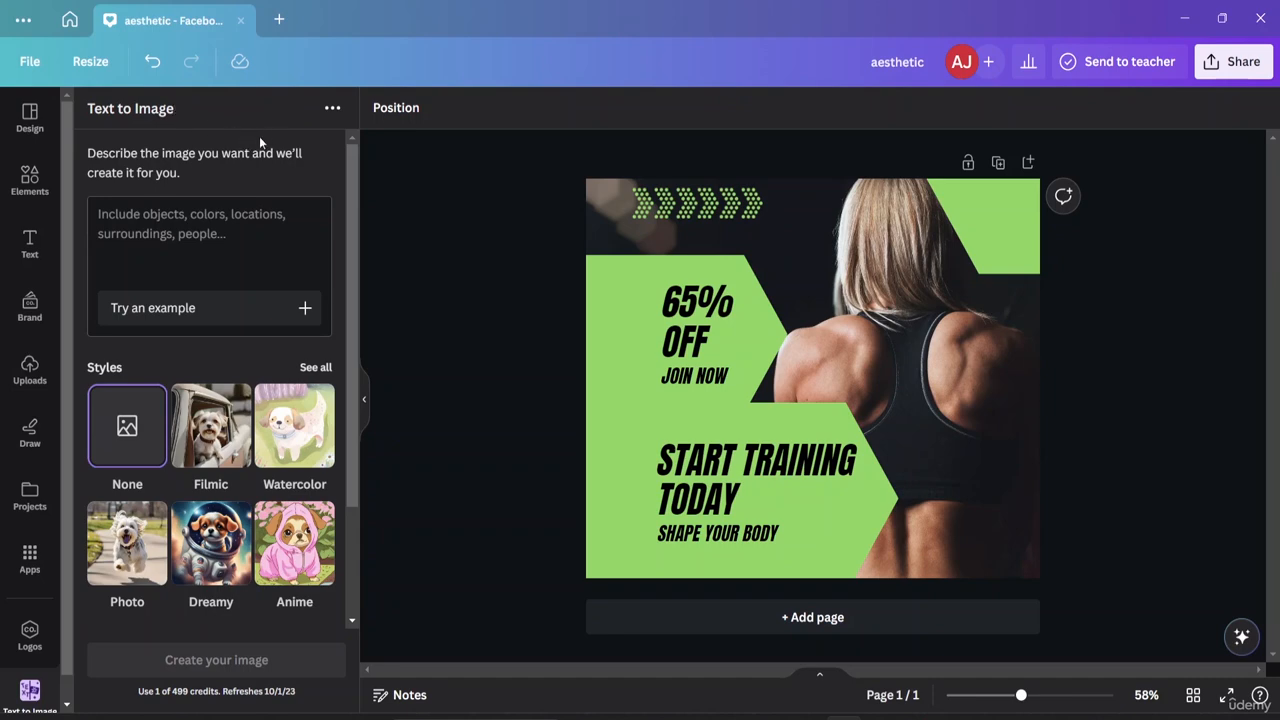
{"action": "left_click", "coordinate": [38, 182]}
Browse the full sticker collection, including the themed categories and the trending stickers
{"action": "scroll", "coordinate": [140, 380], "scroll_direction": "down", "scroll_amount": 3}
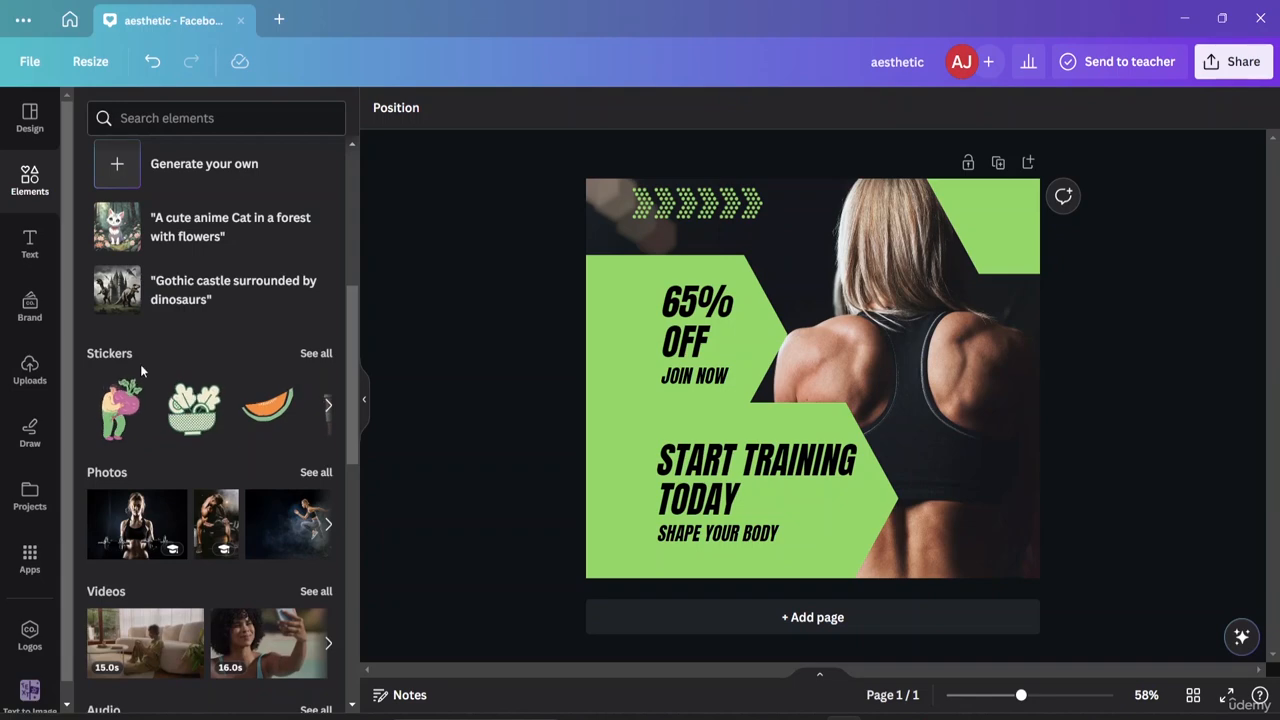
{"action": "left_click", "coordinate": [315, 353]}
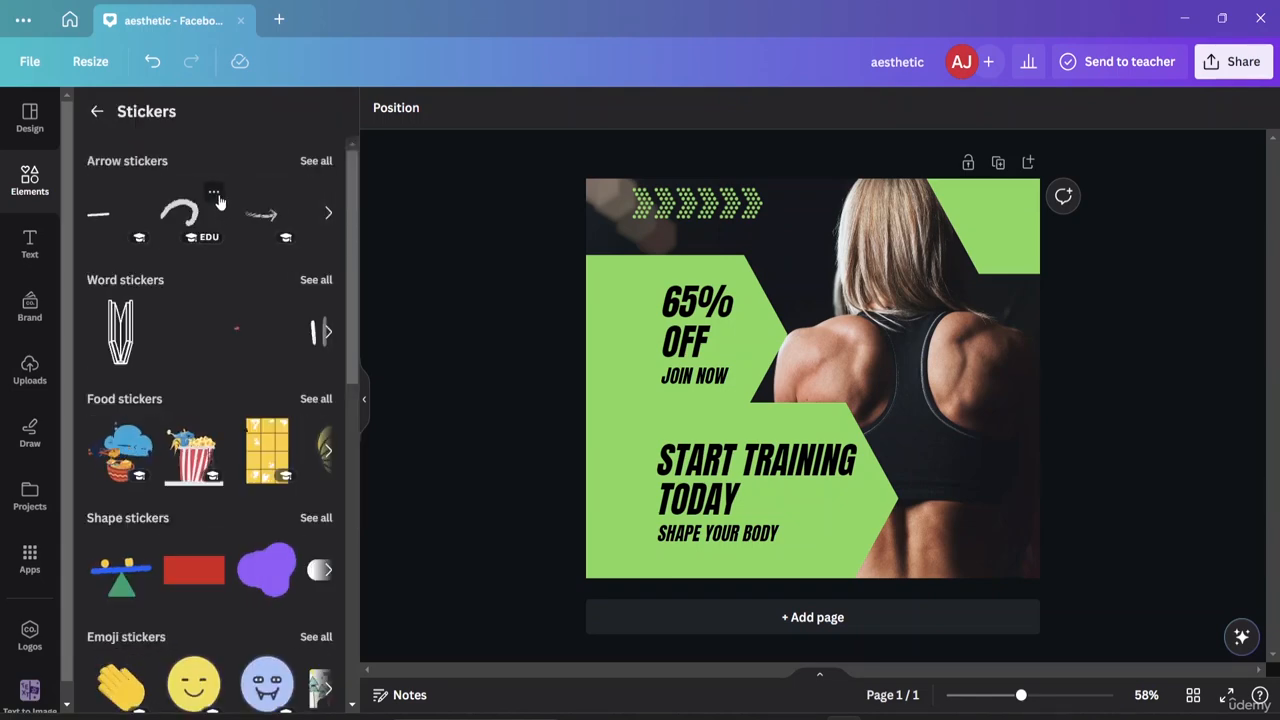
{"action": "scroll", "coordinate": [176, 288], "scroll_direction": "down", "scroll_amount": 2}
{"action": "scroll", "coordinate": [175, 282], "scroll_direction": "up", "scroll_amount": 2}
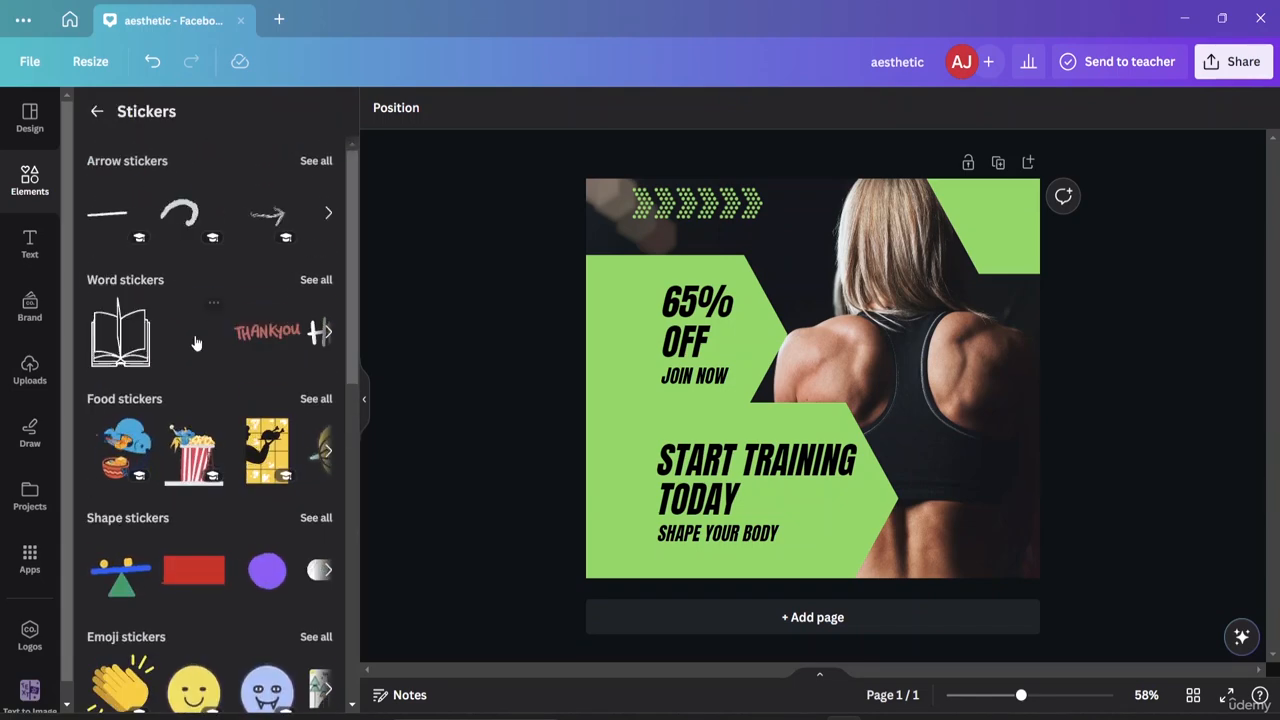
{"action": "scroll", "coordinate": [195, 387], "scroll_direction": "down", "scroll_amount": 7}
{"action": "scroll", "coordinate": [195, 392], "scroll_direction": "down", "scroll_amount": 10}
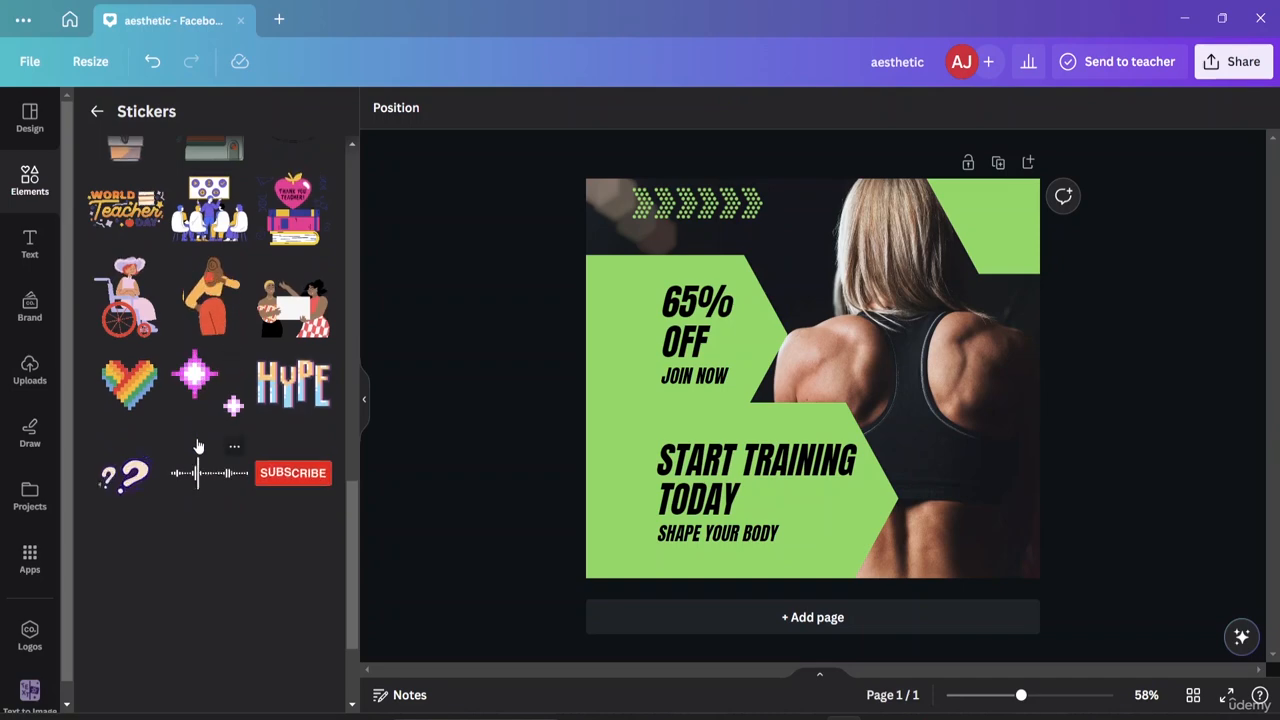
{"action": "scroll", "coordinate": [200, 300], "scroll_direction": "down", "scroll_amount": 8}
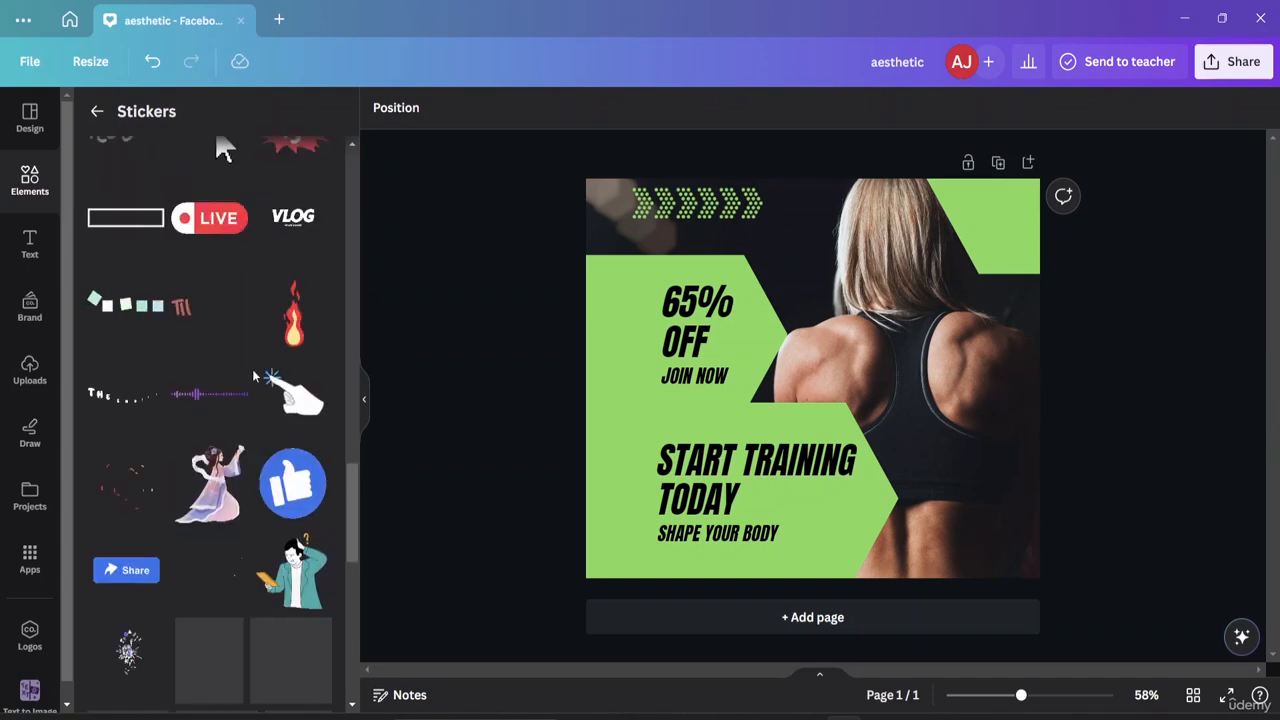
{"action": "scroll", "coordinate": [252, 372], "scroll_direction": "up", "scroll_amount": 15}
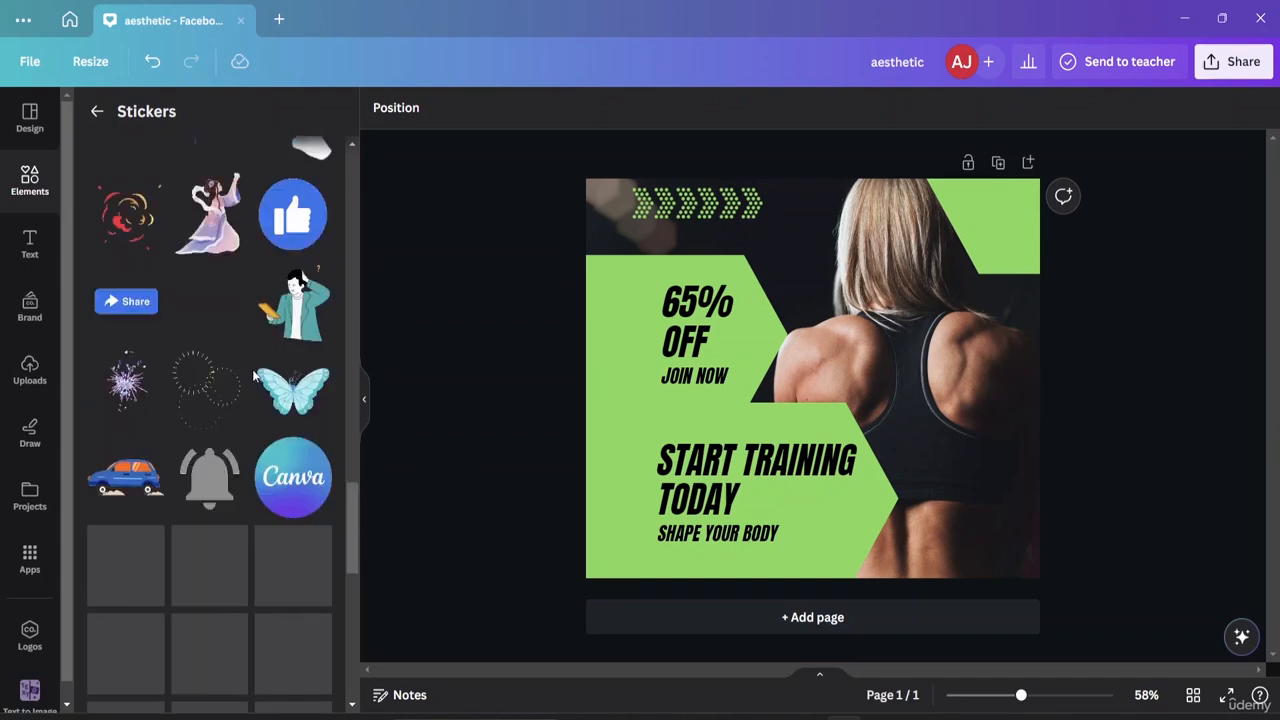
{"action": "scroll", "coordinate": [252, 376], "scroll_direction": "up", "scroll_amount": 5}
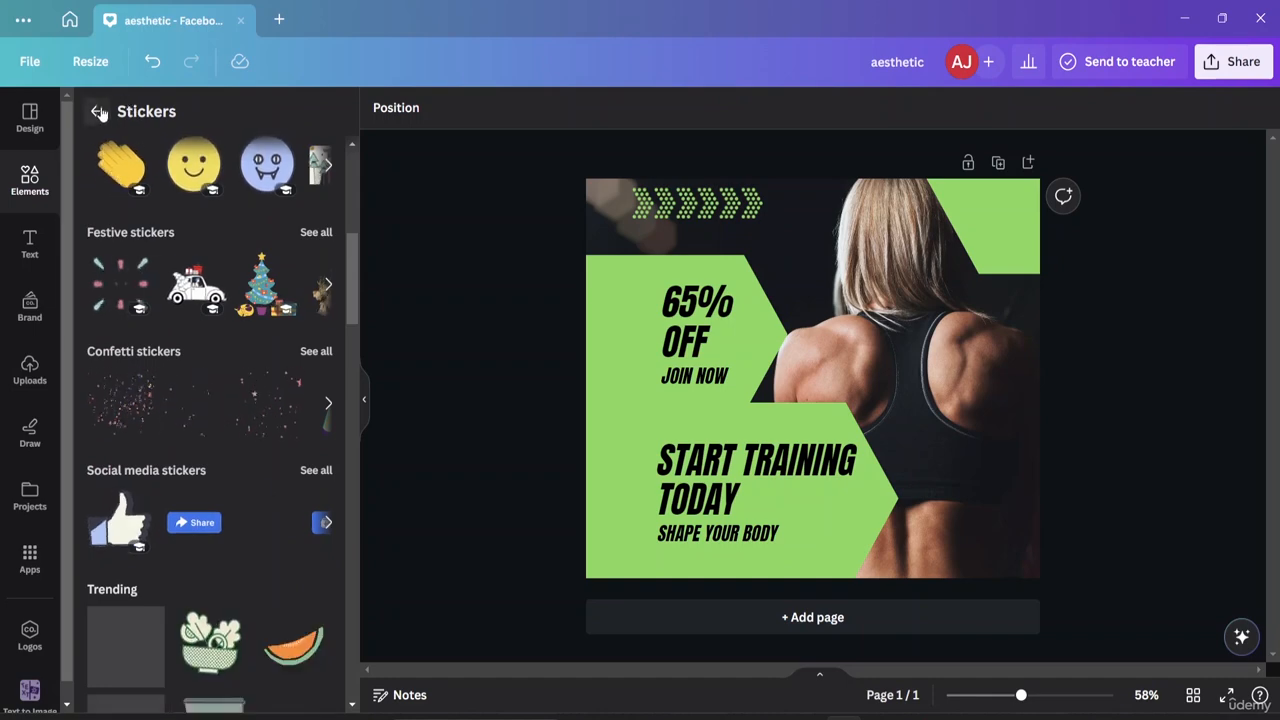
Leave the sticker collection and look through the photo, video, audio, chart and table categories of the Elements library
{"action": "left_click", "coordinate": [97, 111]}
{"action": "scroll", "coordinate": [158, 430], "scroll_direction": "down", "scroll_amount": 8}
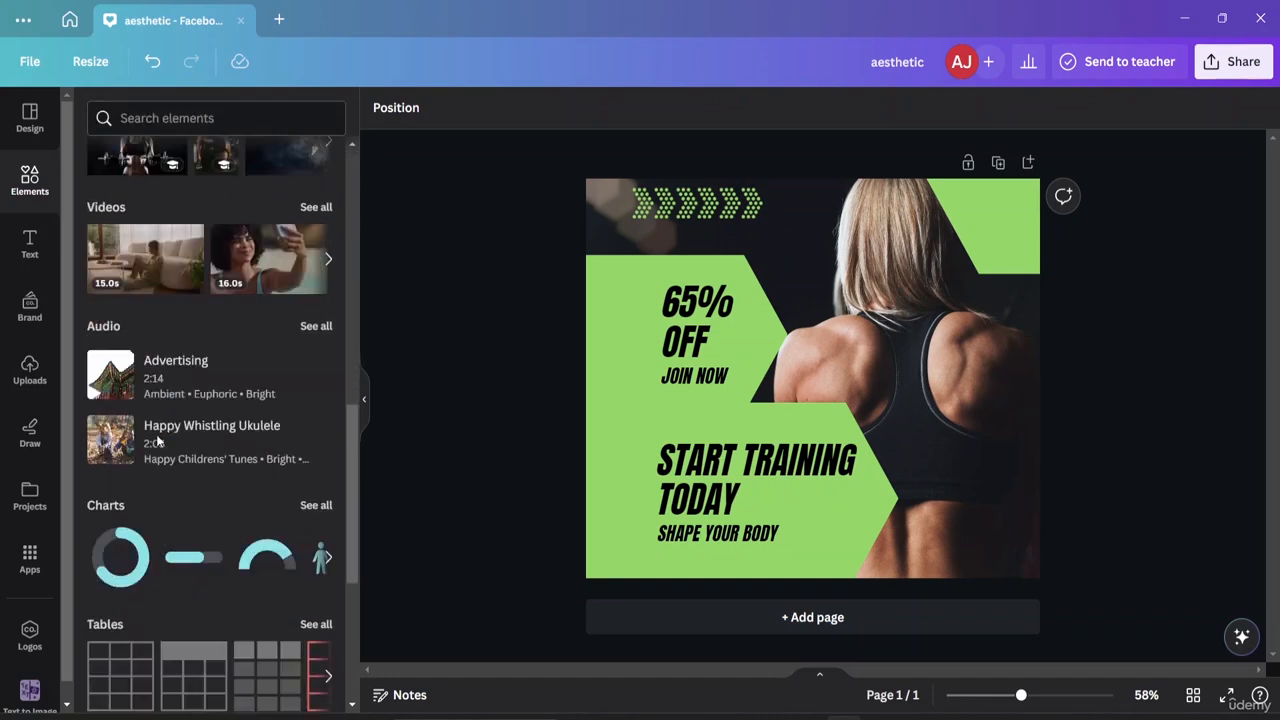
{"action": "scroll", "coordinate": [140, 330], "scroll_direction": "up", "scroll_amount": 2}
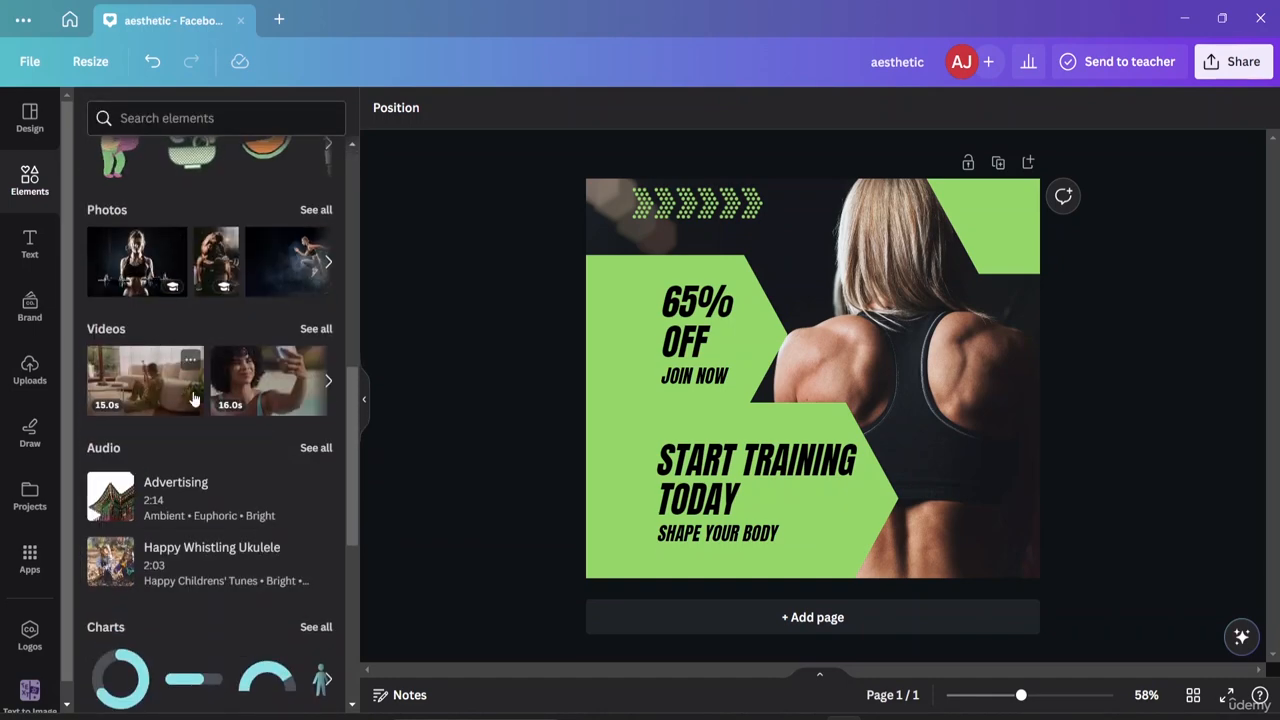
{"action": "scroll", "coordinate": [170, 413], "scroll_direction": "down", "scroll_amount": 1}
{"action": "scroll", "coordinate": [170, 413], "scroll_direction": "down", "scroll_amount": 4}
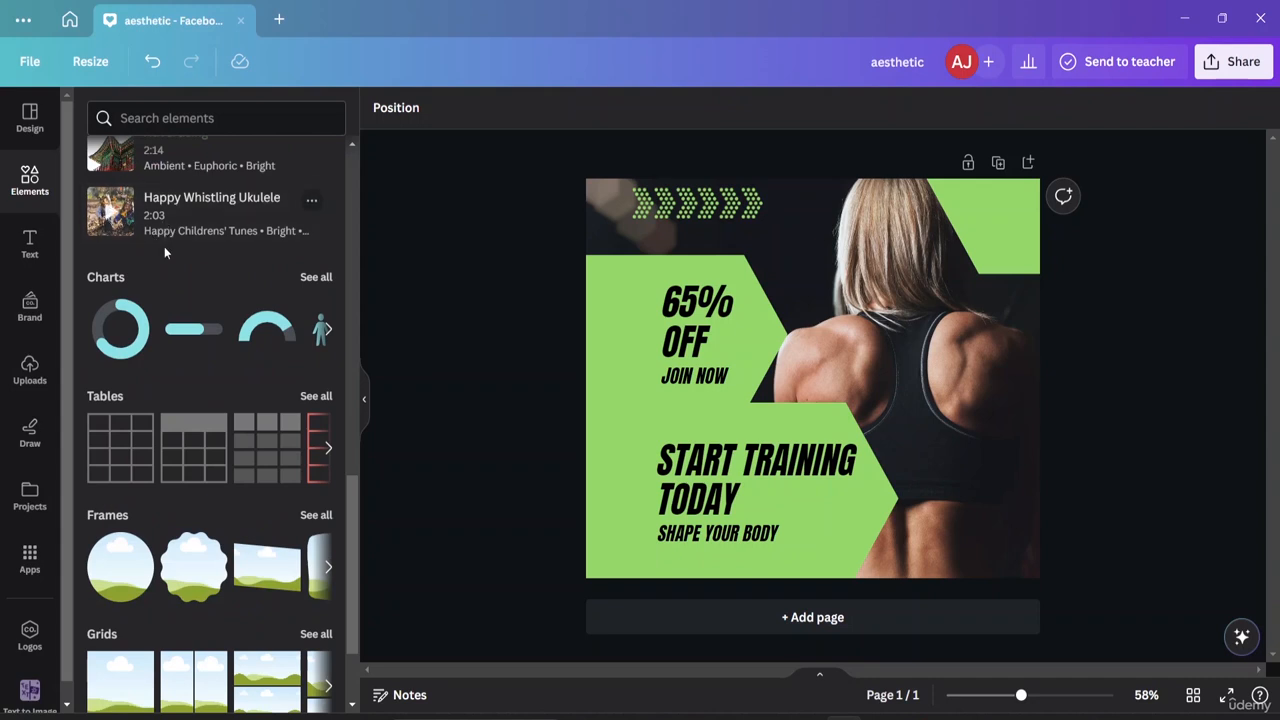
{"action": "scroll", "coordinate": [163, 249], "scroll_direction": "up", "scroll_amount": 1}
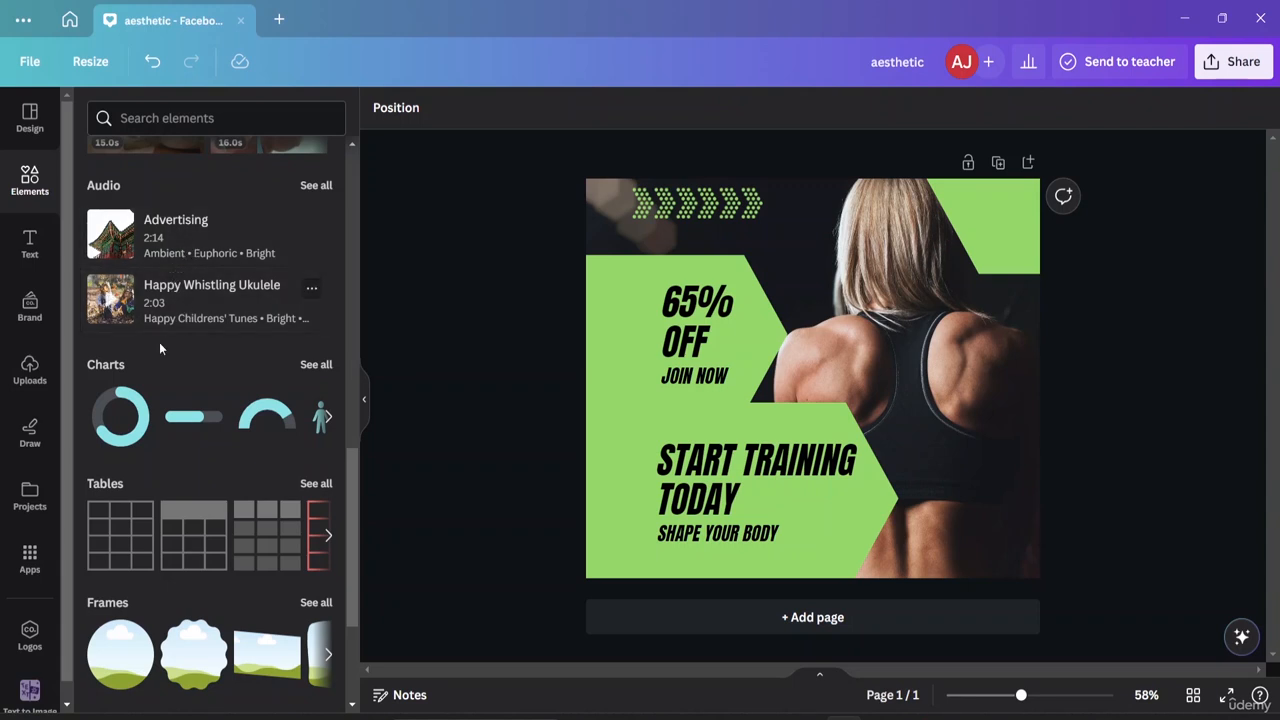
Add a circular frame to the post, shrink it and move it over the woman's hair beside the green corner shape
{"action": "scroll", "coordinate": [131, 536], "scroll_direction": "down", "scroll_amount": 3}
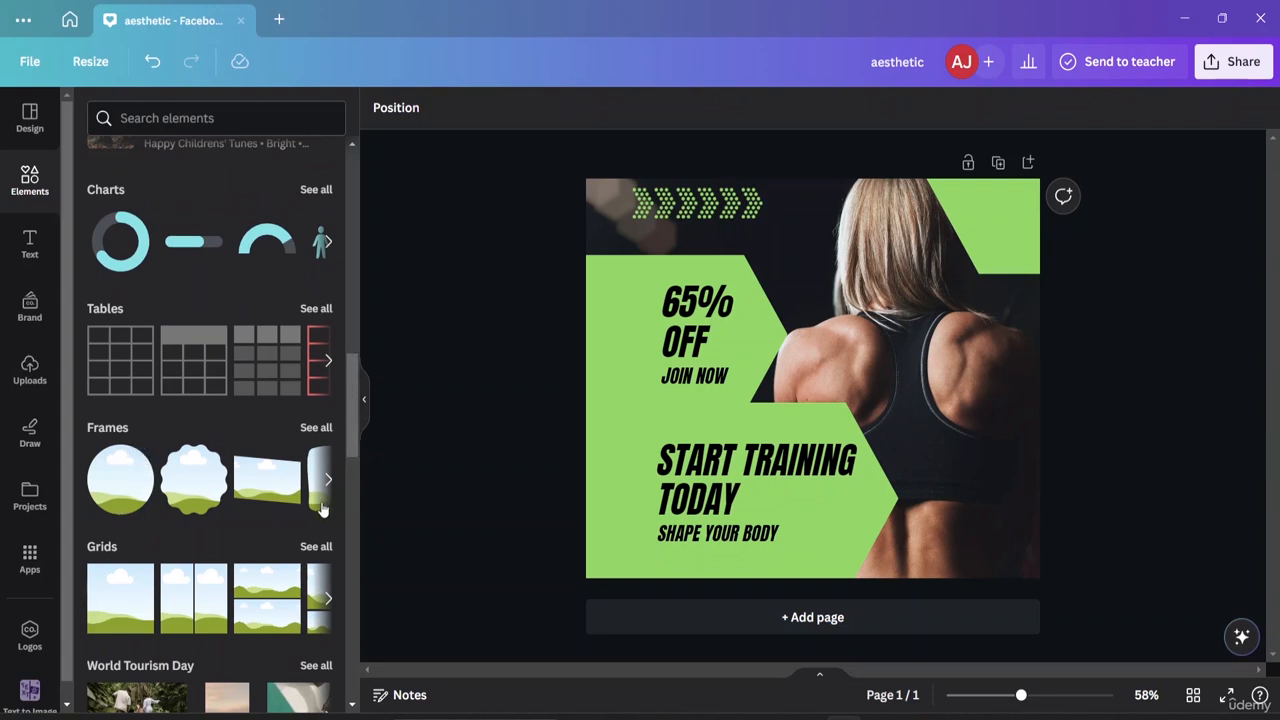
{"action": "left_click", "coordinate": [135, 458]}
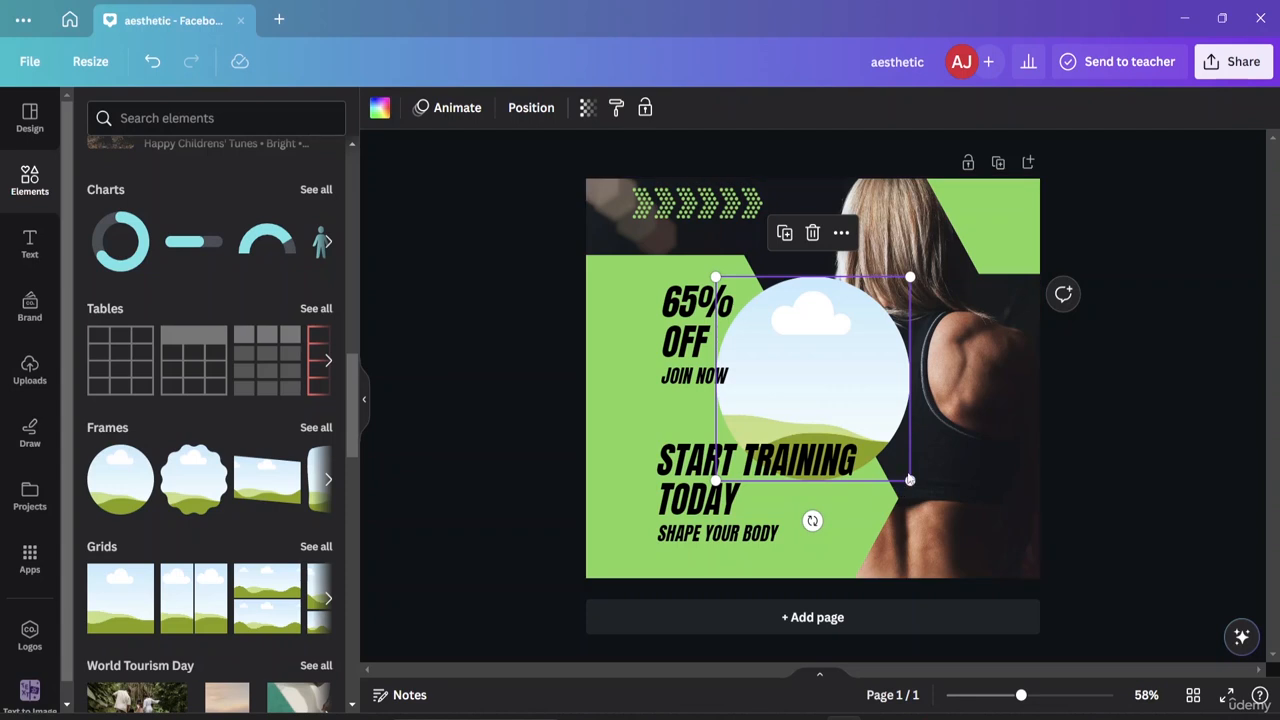
{"action": "left_click_drag", "start_coordinate": [909, 480], "coordinate": [806, 372]}
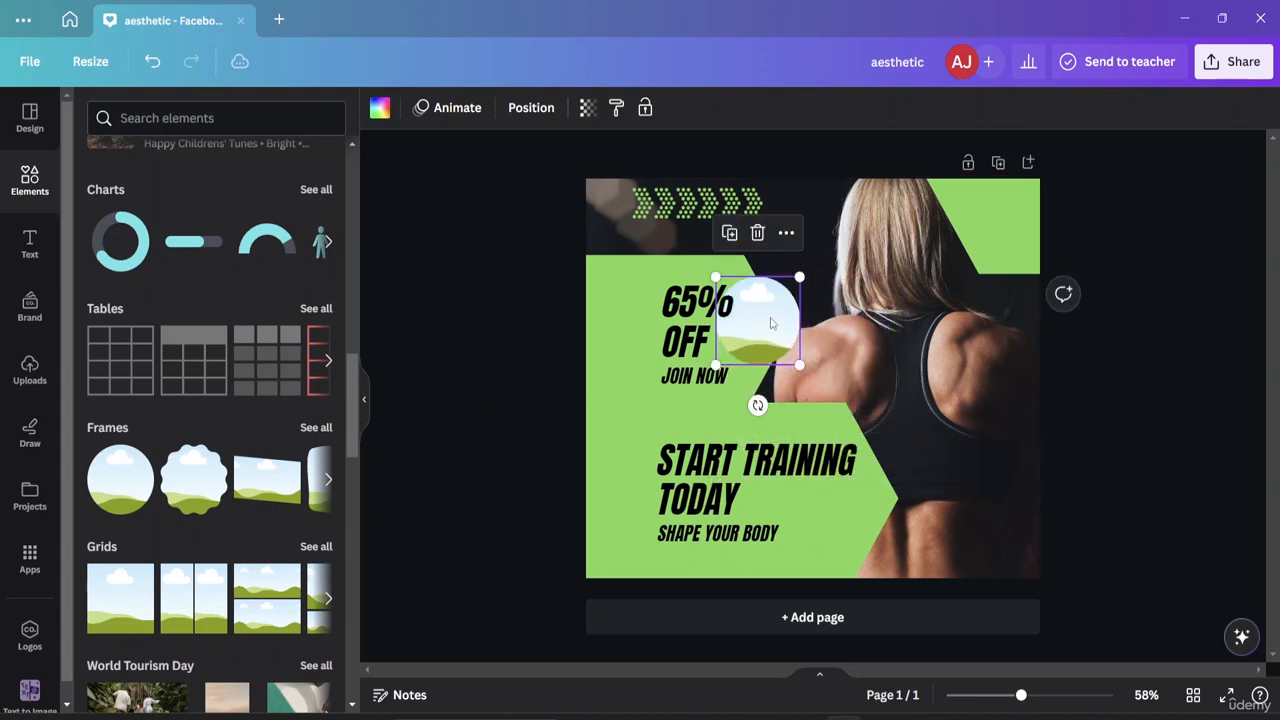
{"action": "left_click_drag", "start_coordinate": [771, 325], "coordinate": [918, 228]}
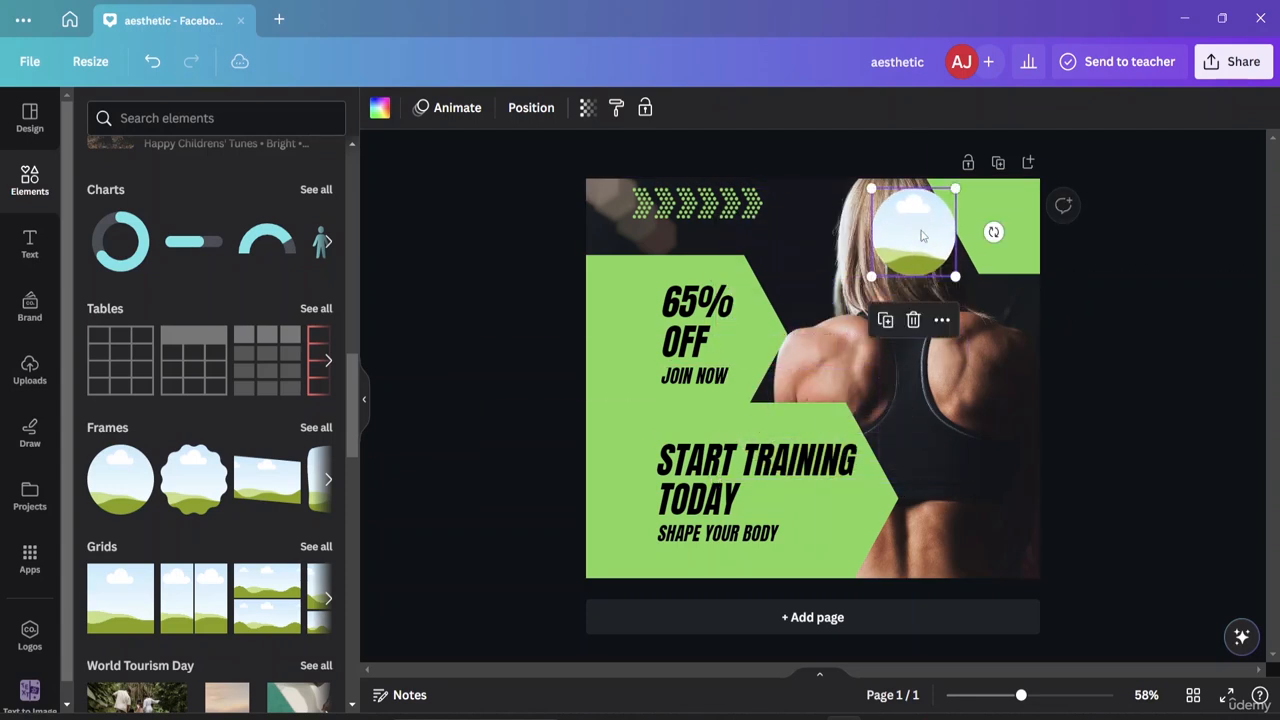
Examine the layer ordering options for the circular frame over the woman's hair
{"action": "right_click", "coordinate": [920, 235]}
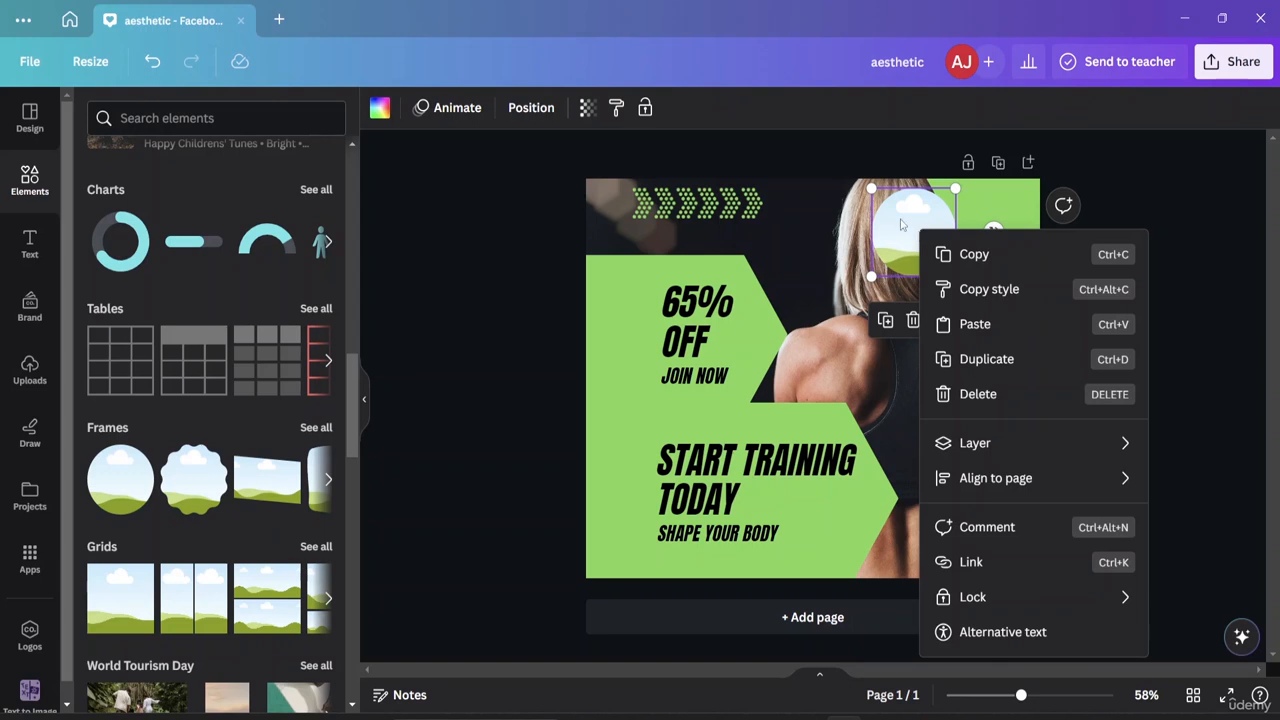
{"action": "left_click", "coordinate": [903, 225]}
{"action": "mouse_move", "coordinate": [911, 227]}
{"action": "left_mouse_down"}
{"action": "mouse_move", "coordinate": [827, 236]}
{"action": "mouse_move", "coordinate": [787, 219]}
{"action": "mouse_move", "coordinate": [913, 237]}
{"action": "left_mouse_up"}
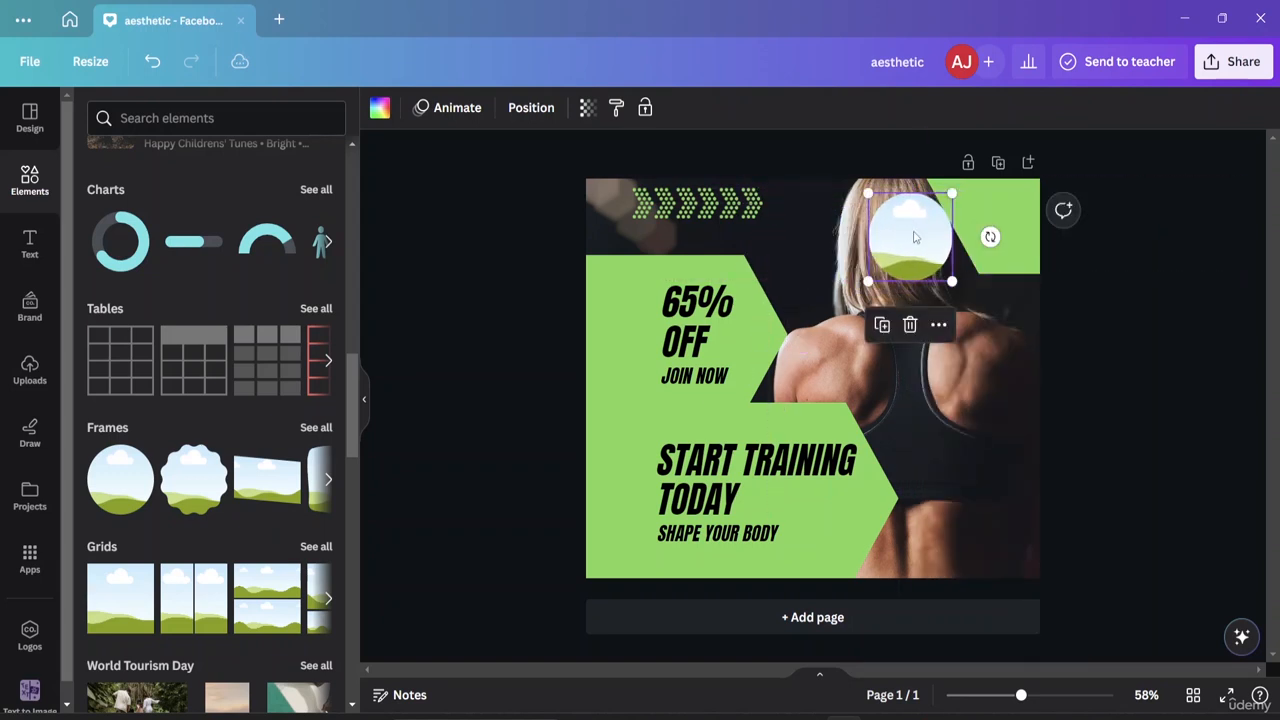
{"action": "right_click", "coordinate": [912, 238]}
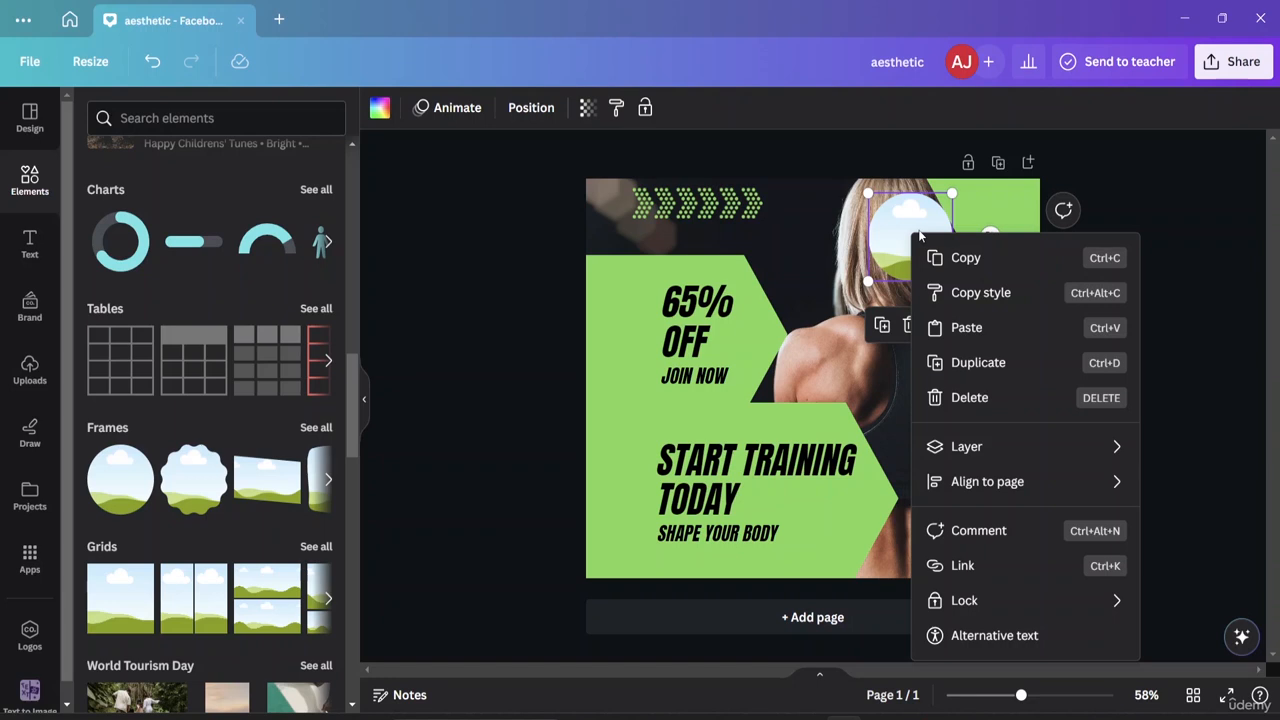
{"action": "mouse_move", "coordinate": [1018, 458]}
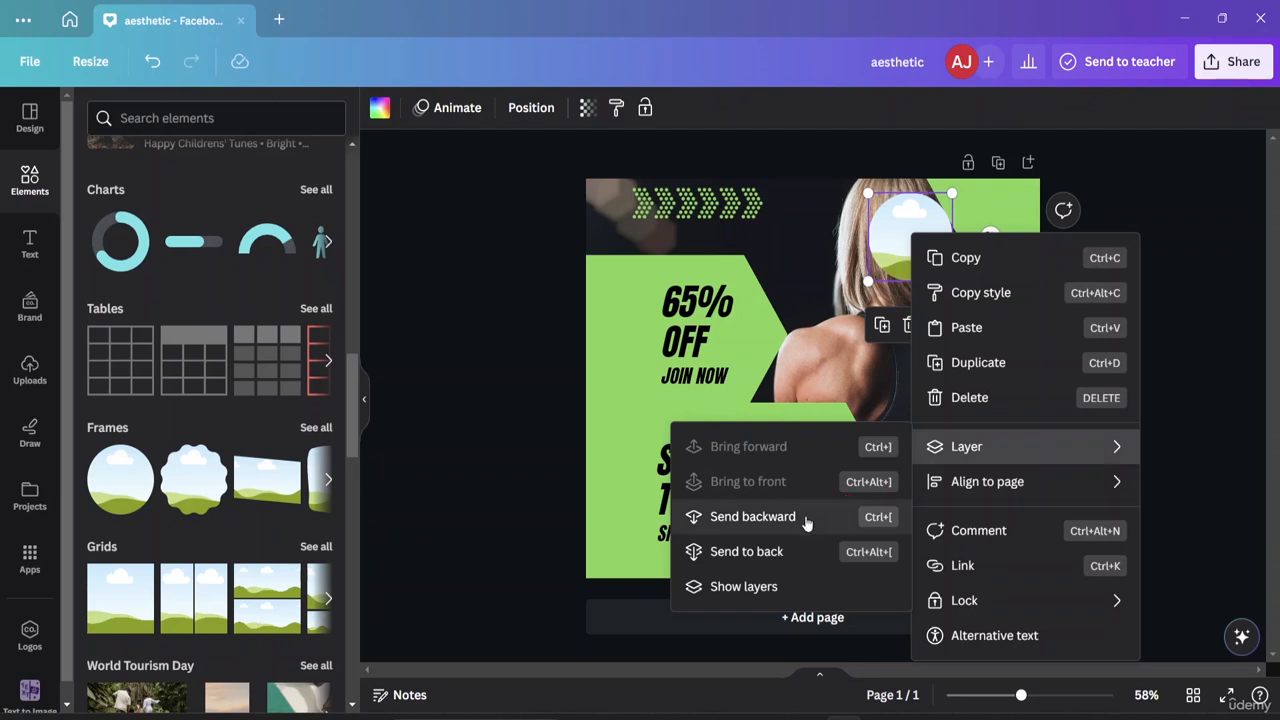
{"action": "left_click", "coordinate": [858, 372]}
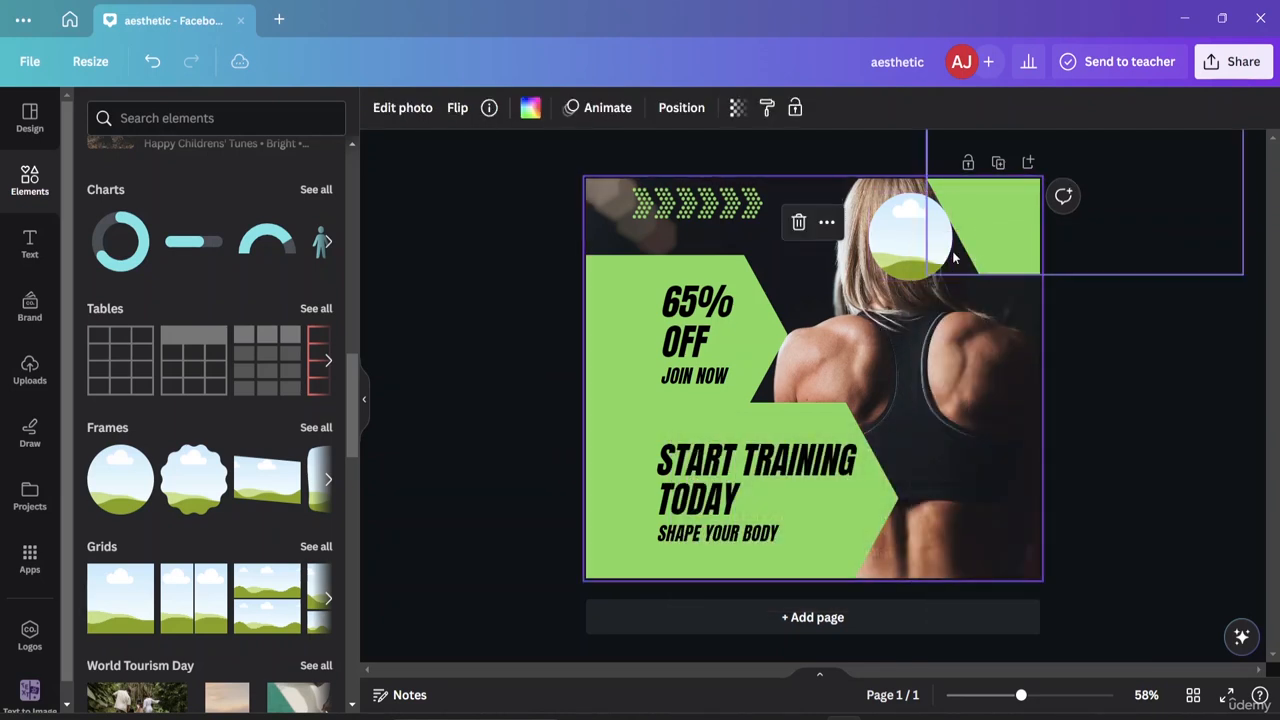
Move the circular frame down onto the woman's back and delete it from the post
{"action": "left_click", "coordinate": [913, 251]}
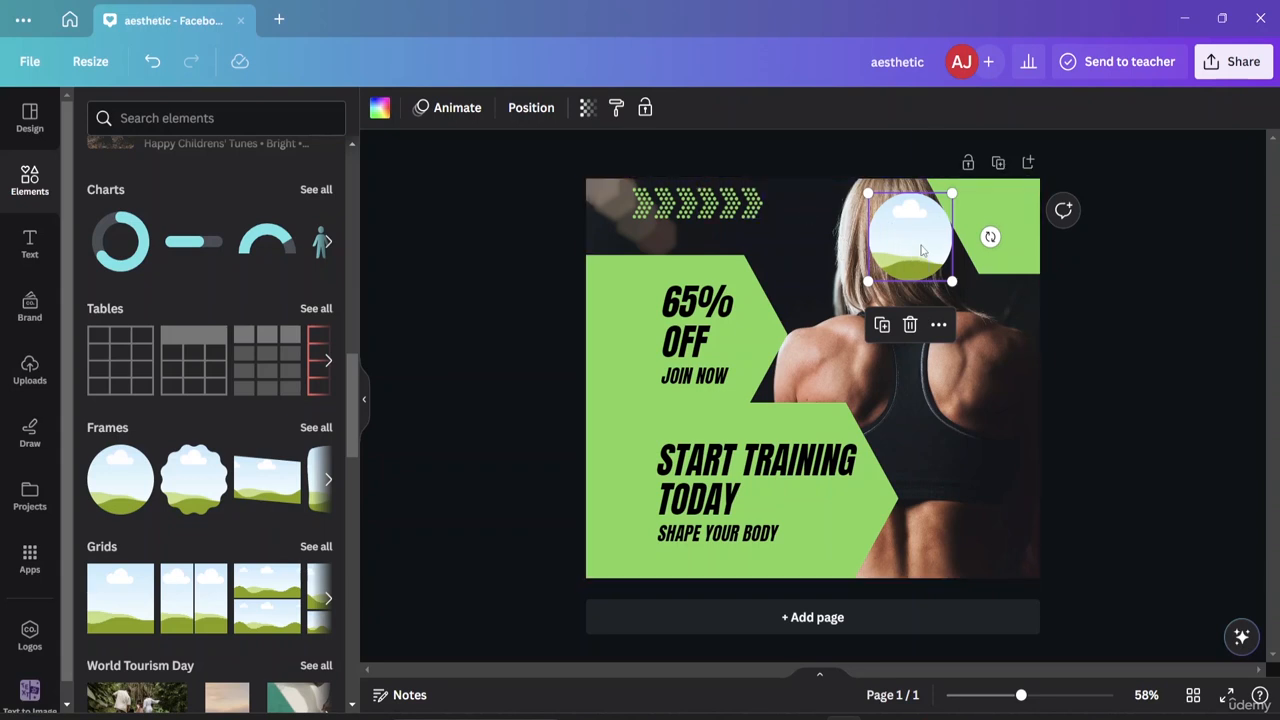
{"action": "left_click_drag", "start_coordinate": [915, 258], "coordinate": [979, 424]}
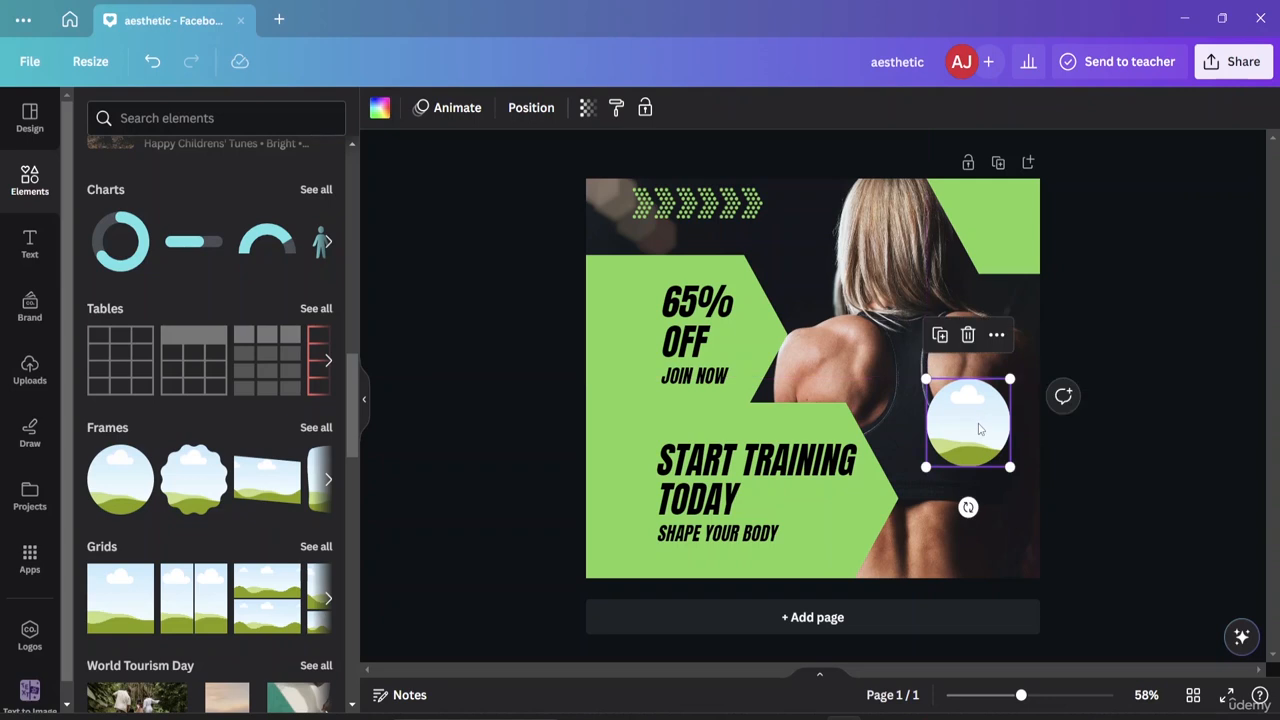
{"action": "left_click", "coordinate": [967, 334]}
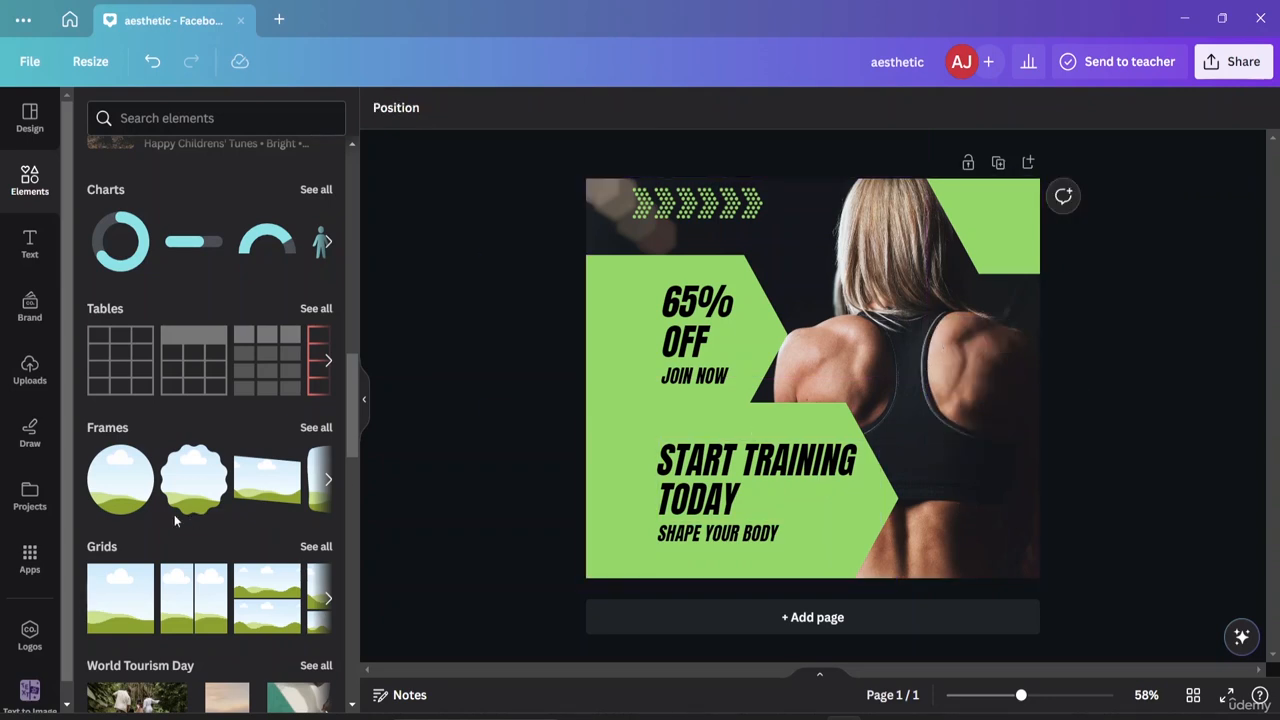
Look through the remaining frames, the grids, the World Tourism Day photos and the graphic collections in the Elements library
{"action": "scroll", "coordinate": [172, 571], "scroll_direction": "down", "scroll_amount": 1}
{"action": "scroll", "coordinate": [172, 571], "scroll_direction": "down", "scroll_amount": 3}
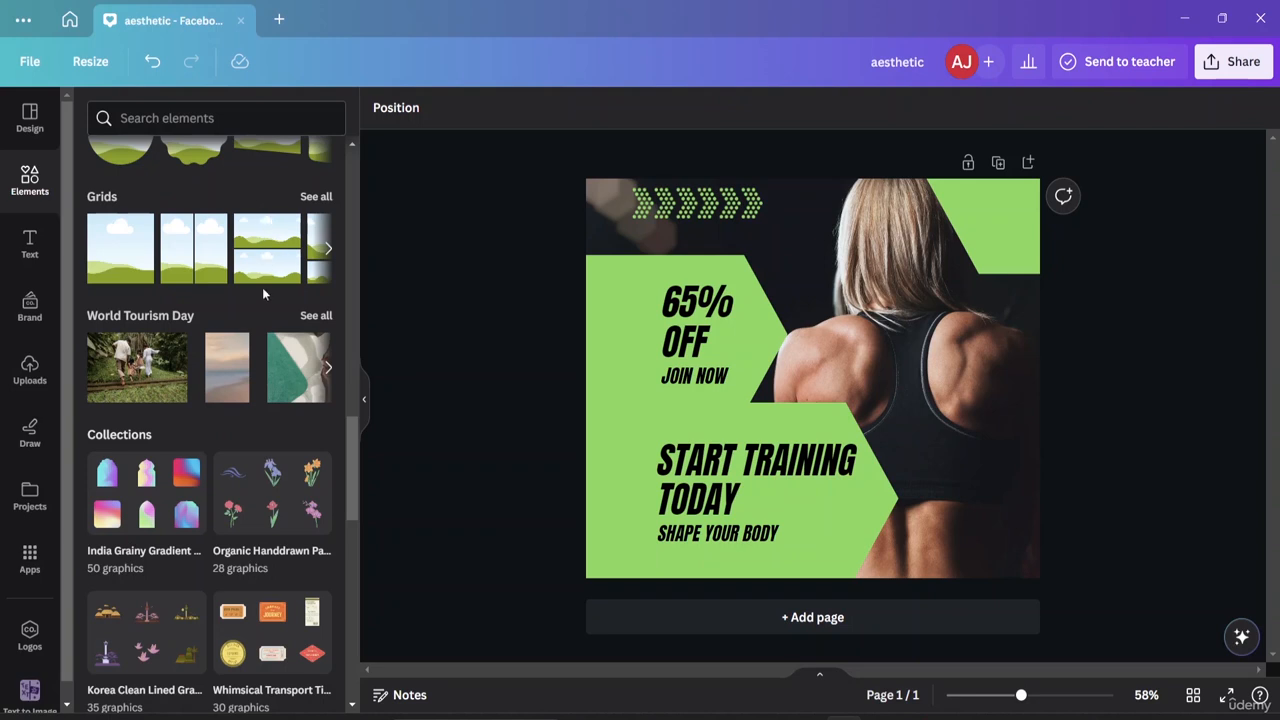
{"action": "scroll", "coordinate": [262, 287], "scroll_direction": "up", "scroll_amount": 3}
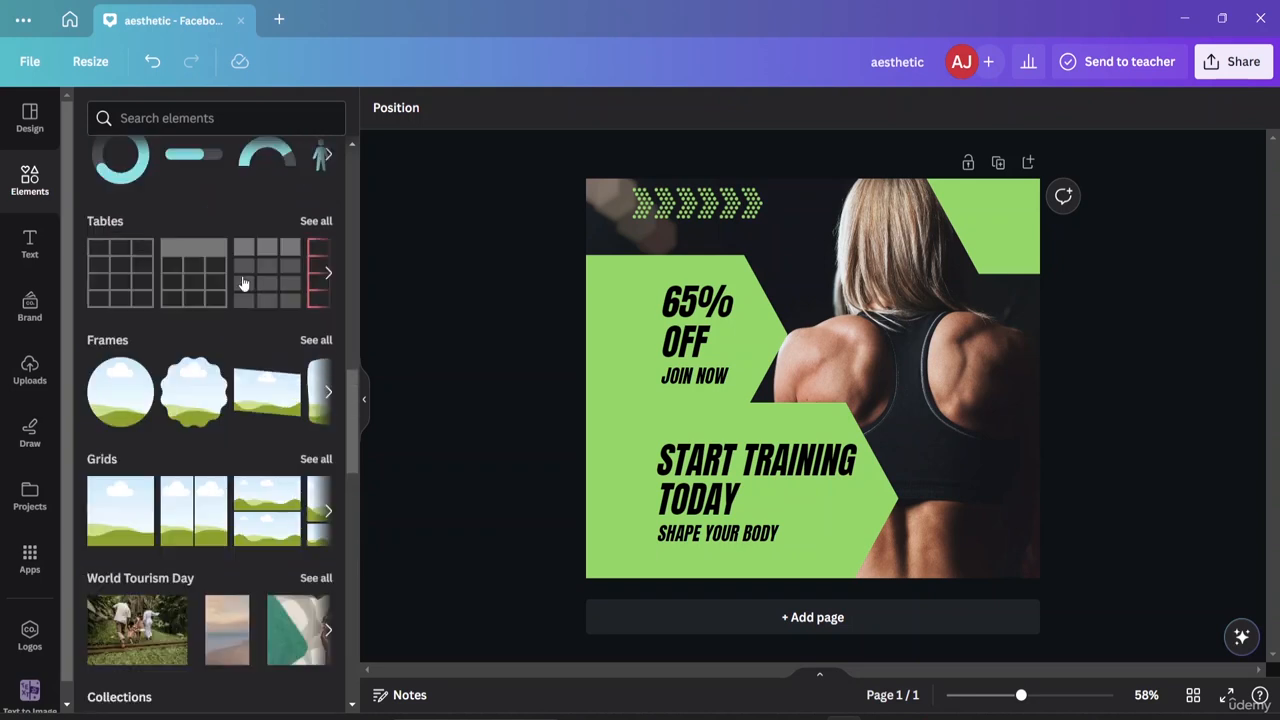
{"action": "left_click", "coordinate": [328, 392]}
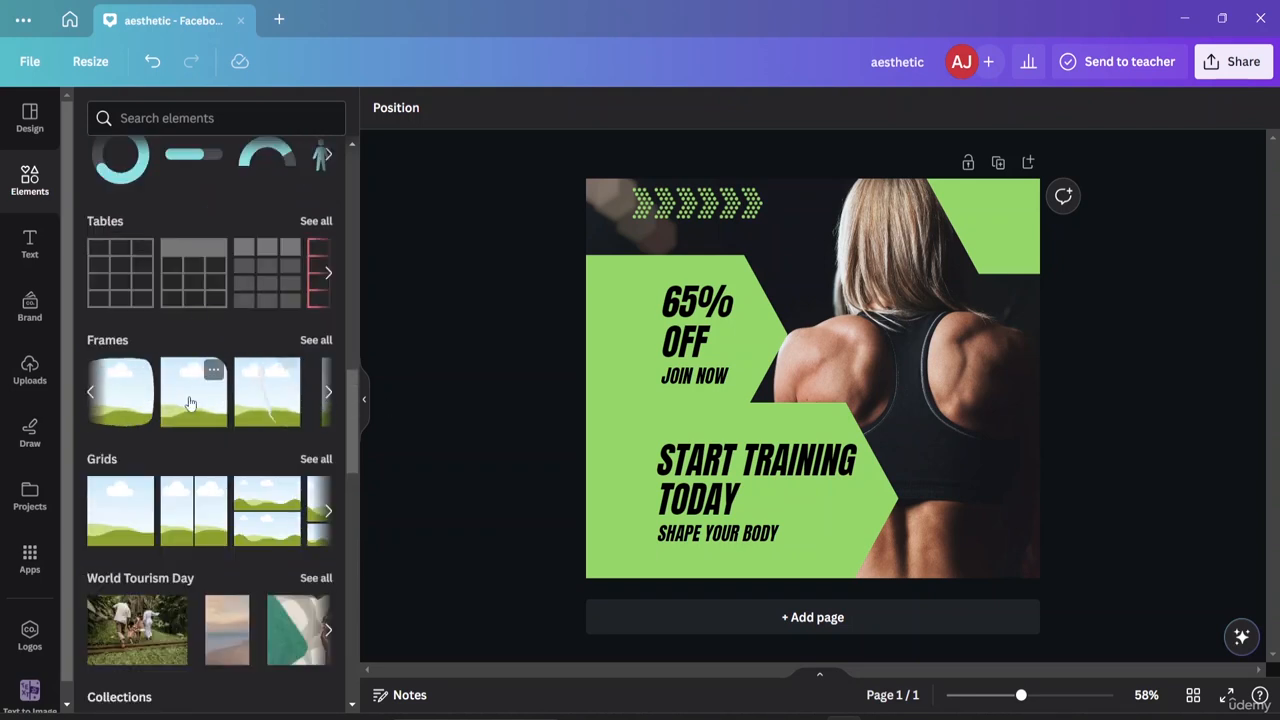
{"action": "scroll", "coordinate": [264, 477], "scroll_direction": "down", "scroll_amount": 2}
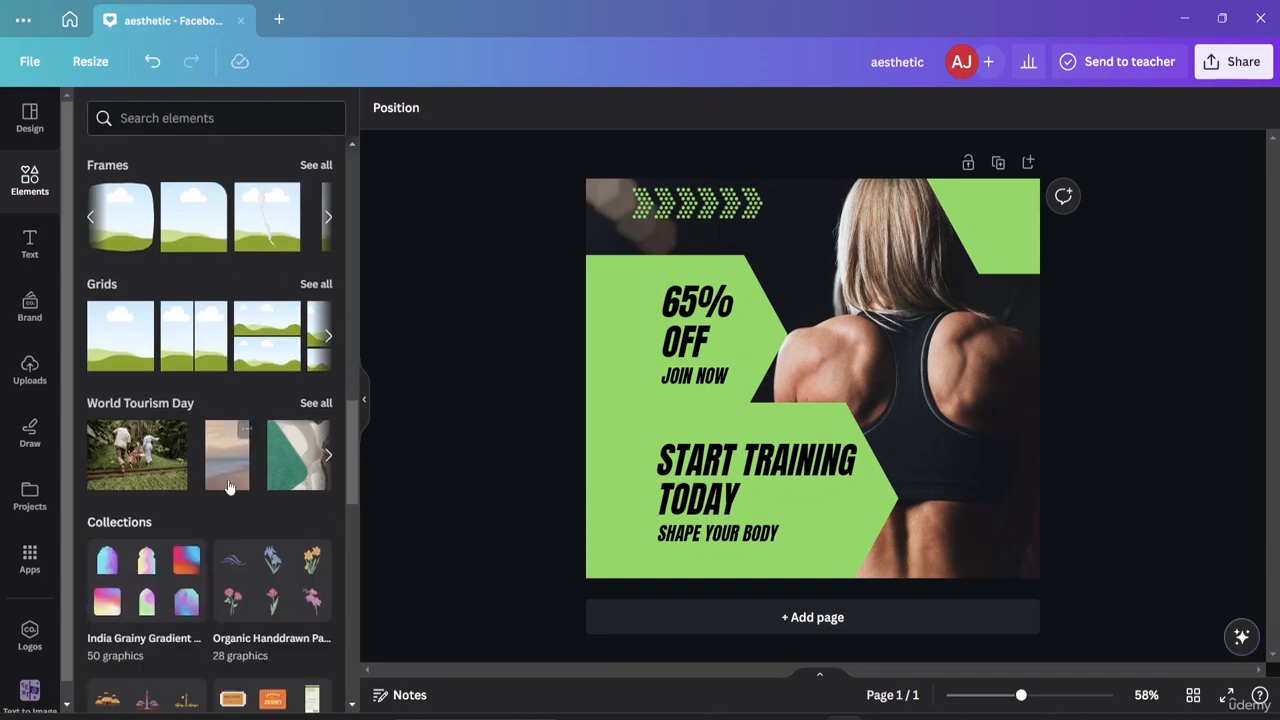
{"action": "scroll", "coordinate": [157, 410], "scroll_direction": "down", "scroll_amount": 2}
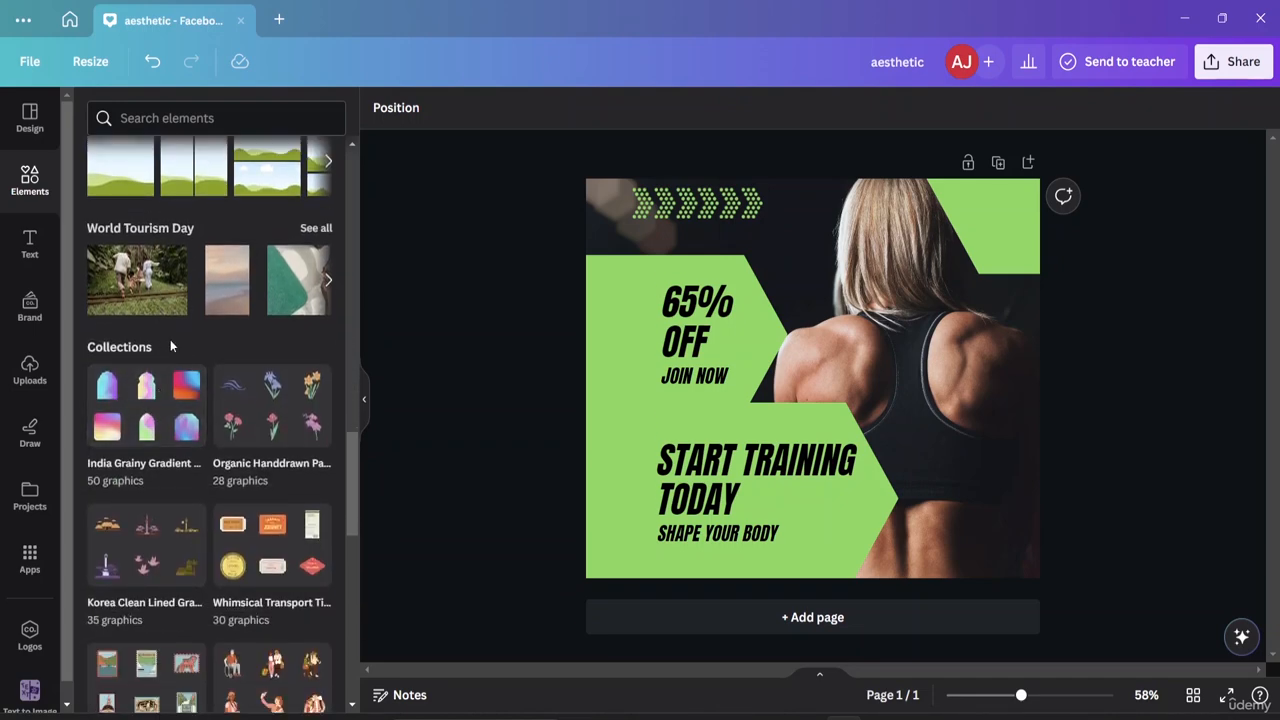
{"action": "scroll", "coordinate": [236, 545], "scroll_direction": "down", "scroll_amount": 3}
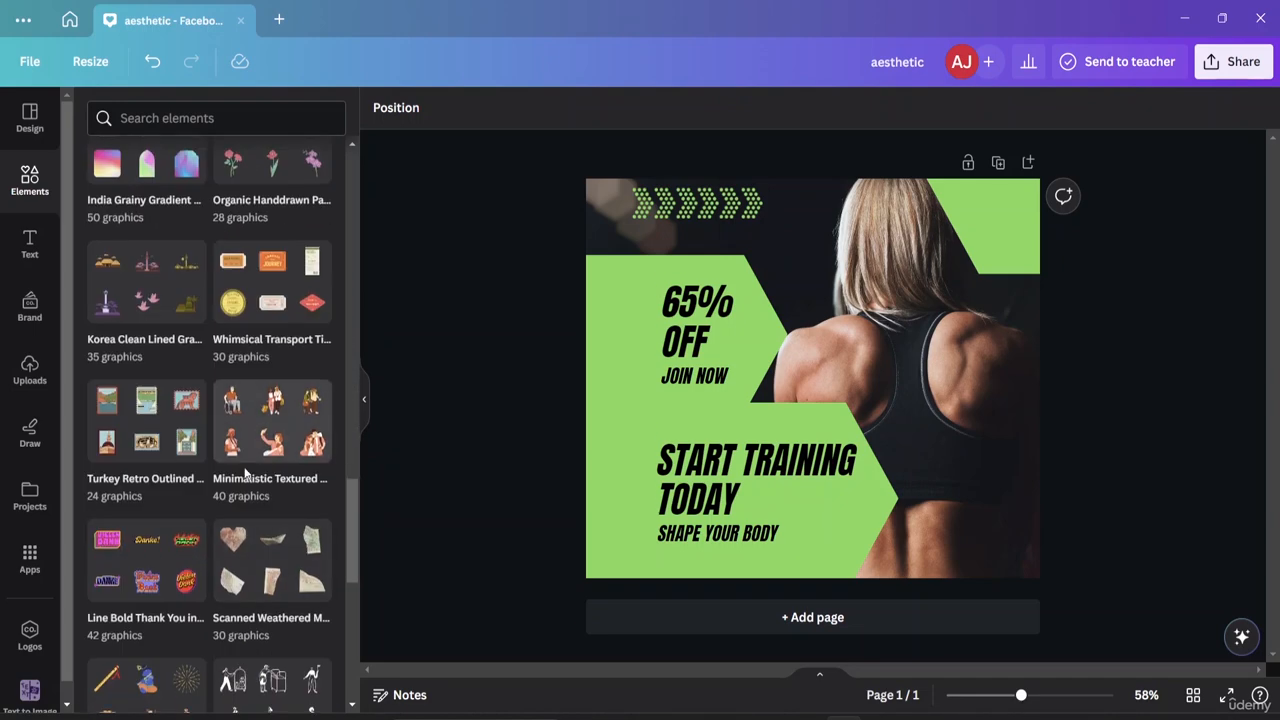
{"action": "scroll", "coordinate": [236, 545], "scroll_direction": "down", "scroll_amount": 8}
{"action": "scroll", "coordinate": [240, 492], "scroll_direction": "down", "scroll_amount": 4}
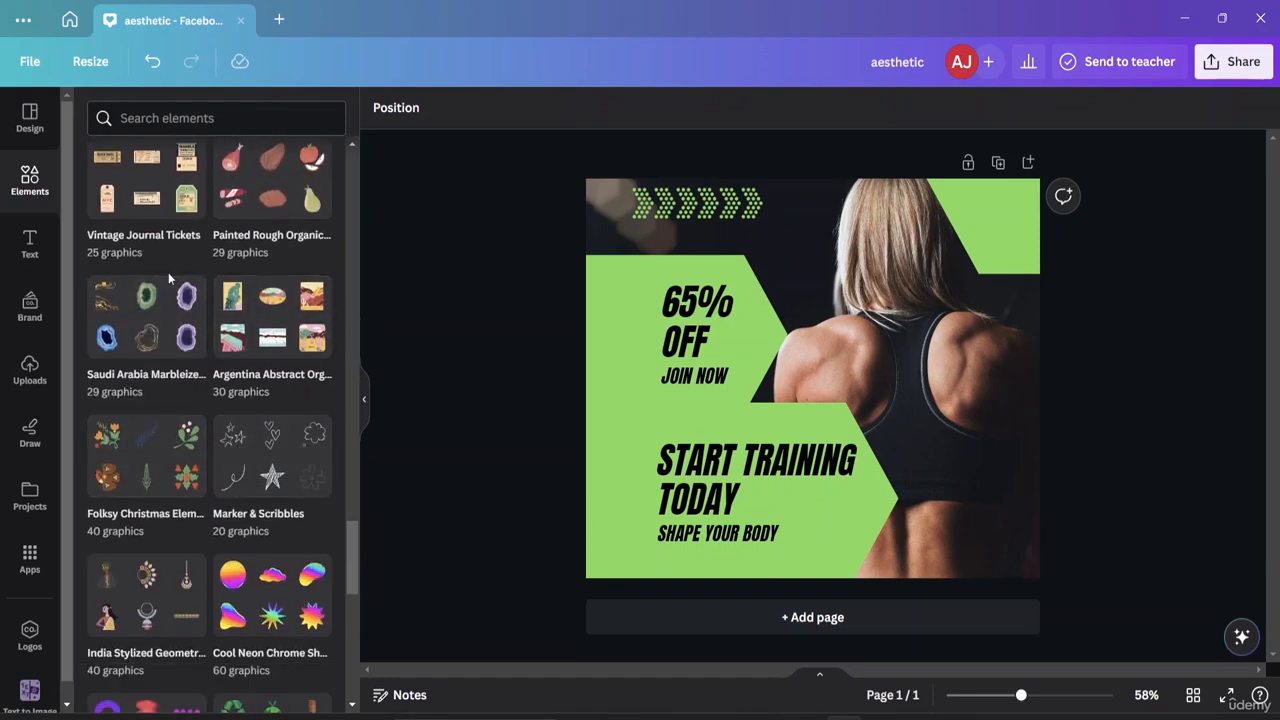
{"action": "scroll", "coordinate": [167, 215], "scroll_direction": "up", "scroll_amount": 4}
{"action": "scroll", "coordinate": [167, 218], "scroll_direction": "up", "scroll_amount": 10}
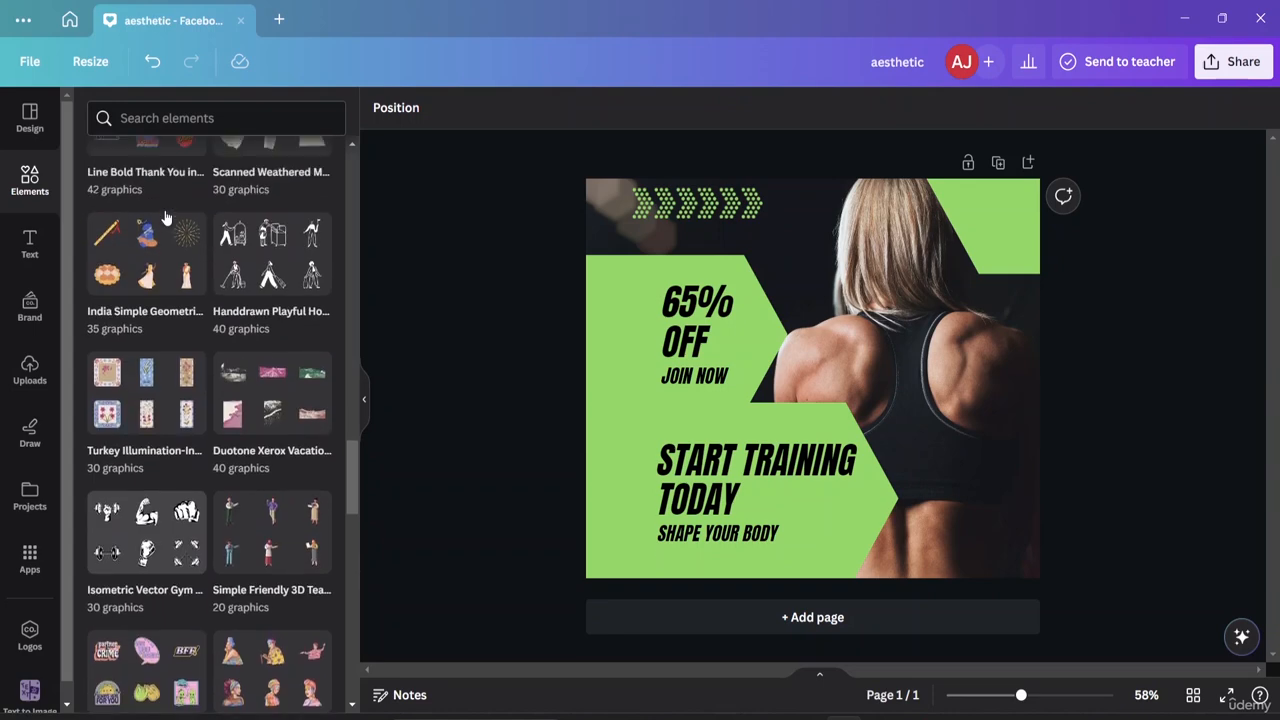
{"action": "scroll", "coordinate": [167, 218], "scroll_direction": "up", "scroll_amount": 10}
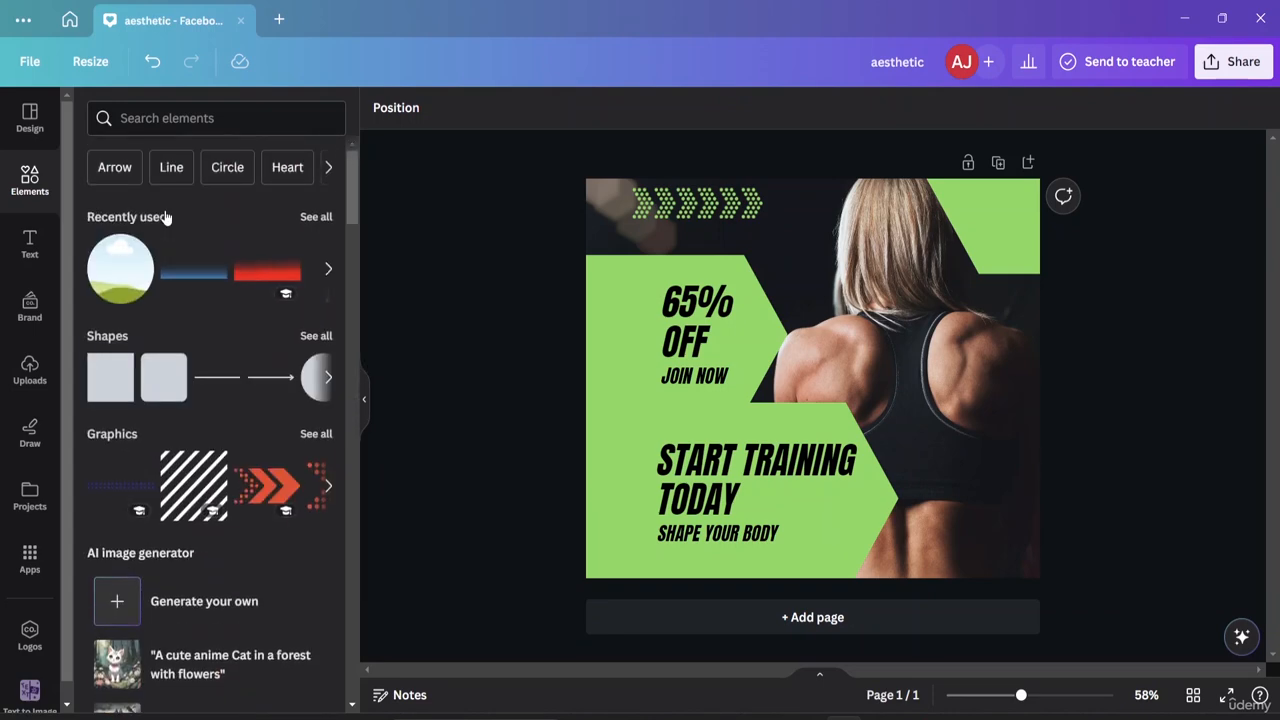
Add a subtitle text box from the Basketball brand styles to the post and clear its placeholder text
{"action": "left_click", "coordinate": [30, 250]}
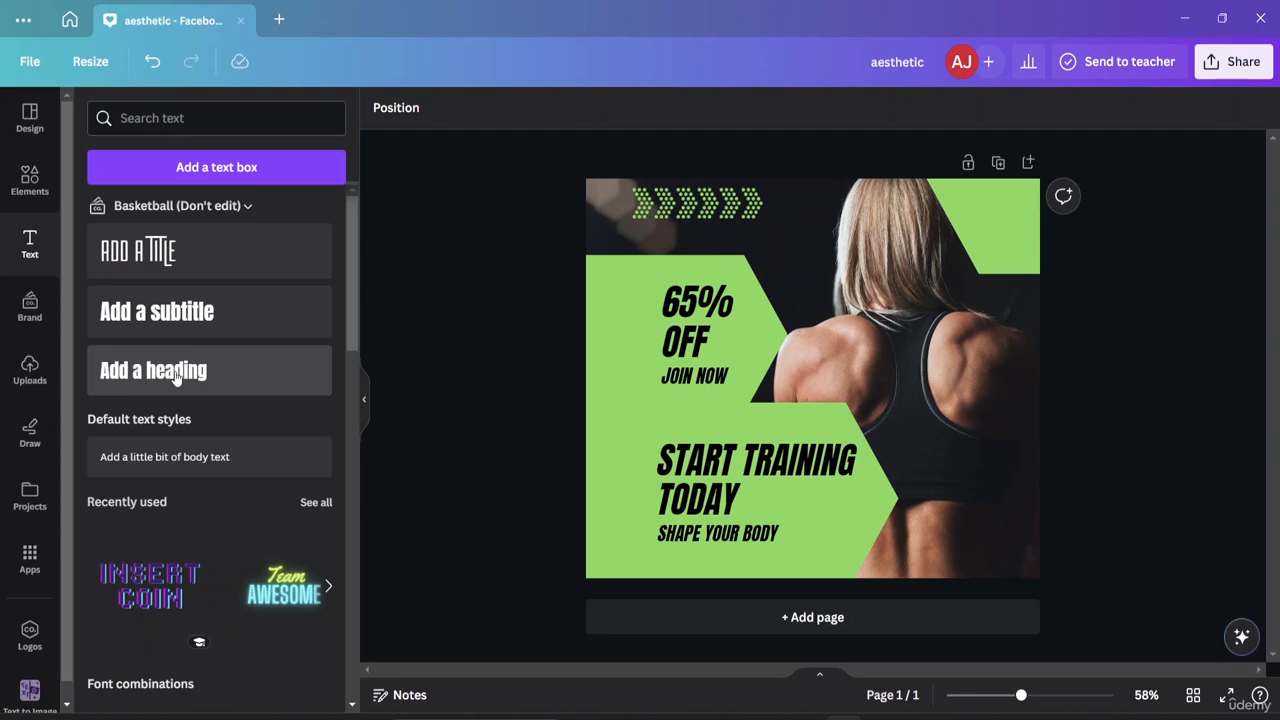
{"action": "left_click", "coordinate": [186, 322]}
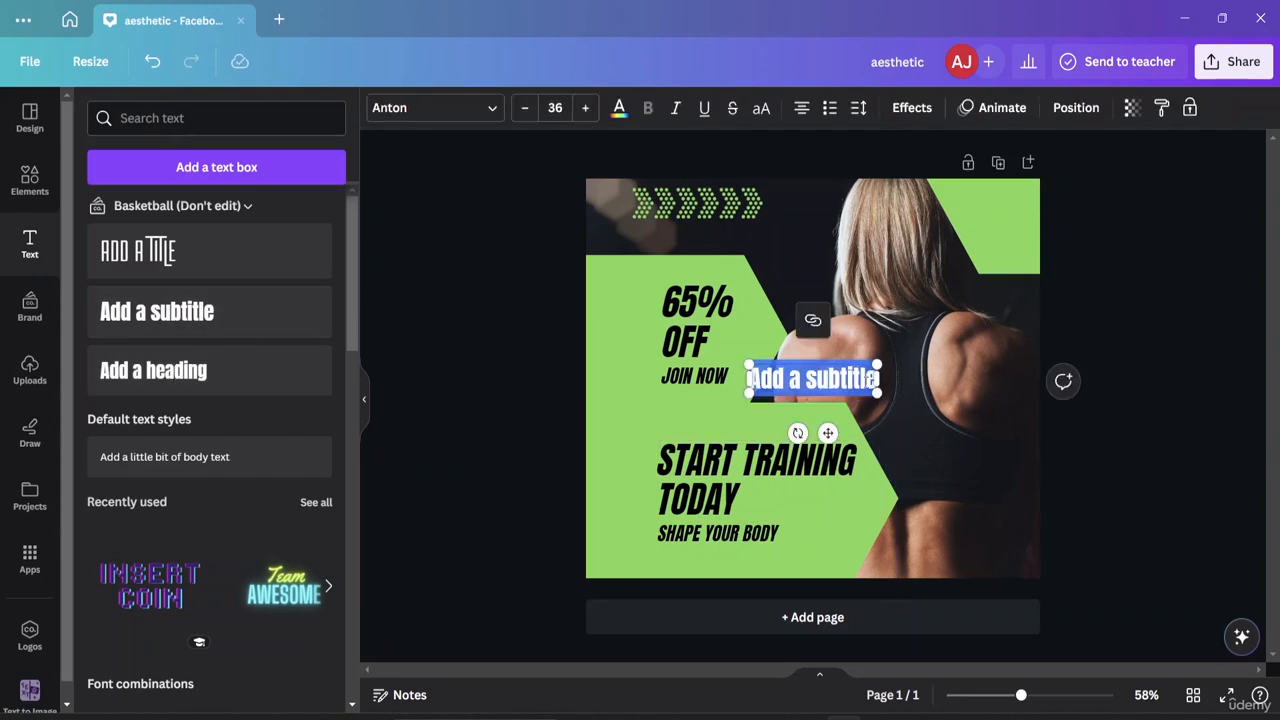
{"action": "double_click", "coordinate": [876, 378]}
{"action": "double_click", "coordinate": [876, 378]}
{"action": "key", "text": "BackSpace"}
{"action": "key", "text": "BackSpace"}
{"action": "key", "text": "BackSpace"}
{"action": "key", "text": "BackSpace"}
{"action": "key", "text": "BackSpace"}
{"action": "key", "text": "BackSpace"}
{"action": "key", "text": "BackSpace"}
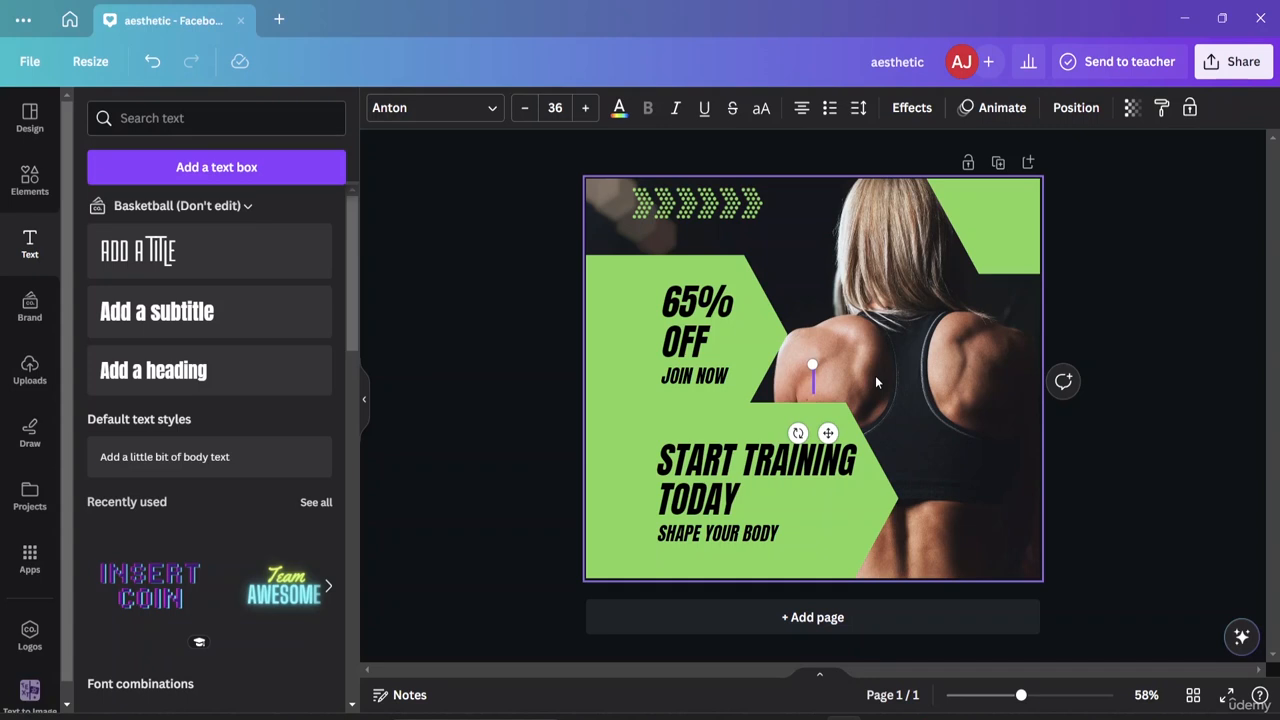
Enter "Canva Tutorial" as the text of the new subtitle box
{"action": "type", "text": "Caqnva"}
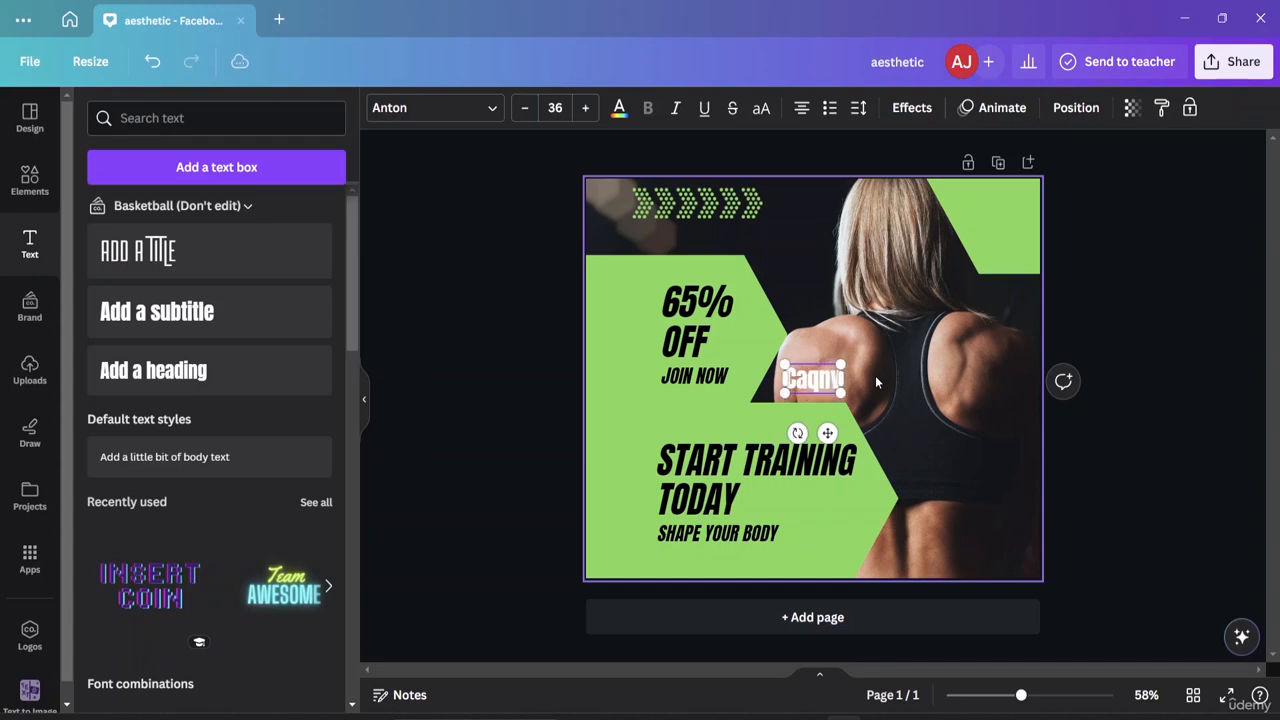
{"action": "key", "text": "BackSpace"}
{"action": "key", "text": "BackSpace"}
{"action": "key", "text": "BackSpace"}
{"action": "key", "text": "BackSpace"}
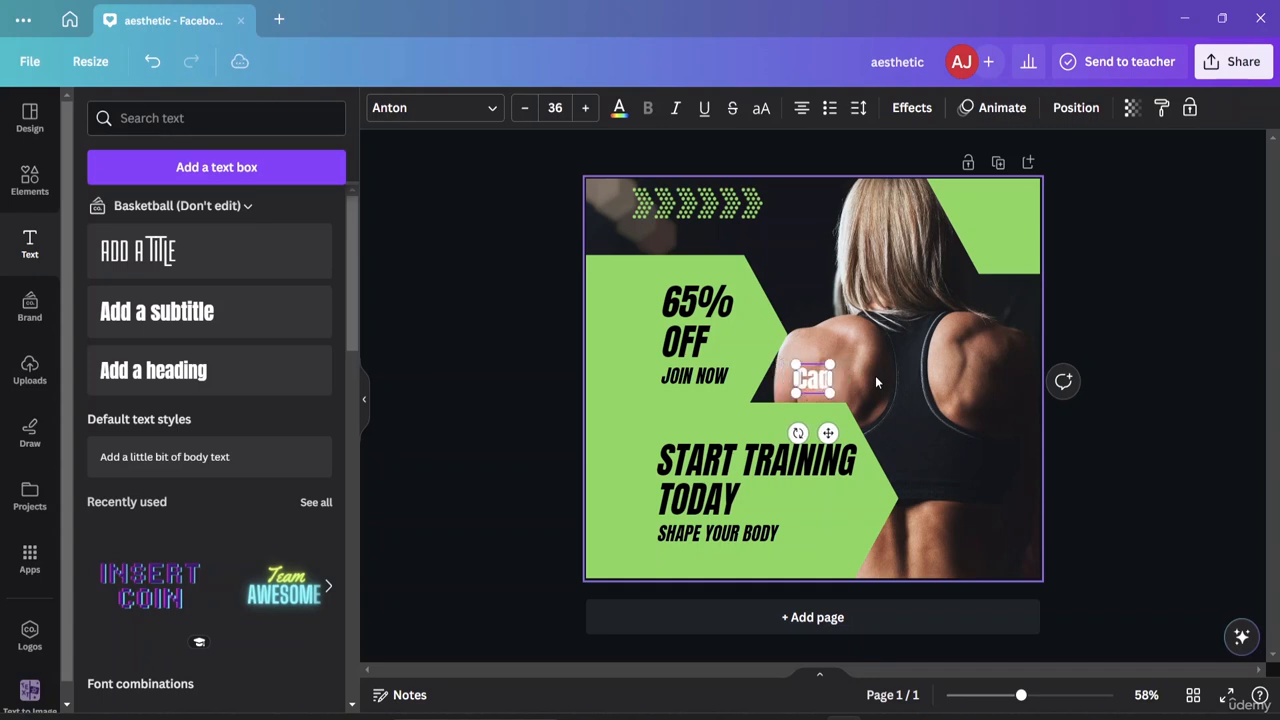
{"action": "type", "text": "nva!"}
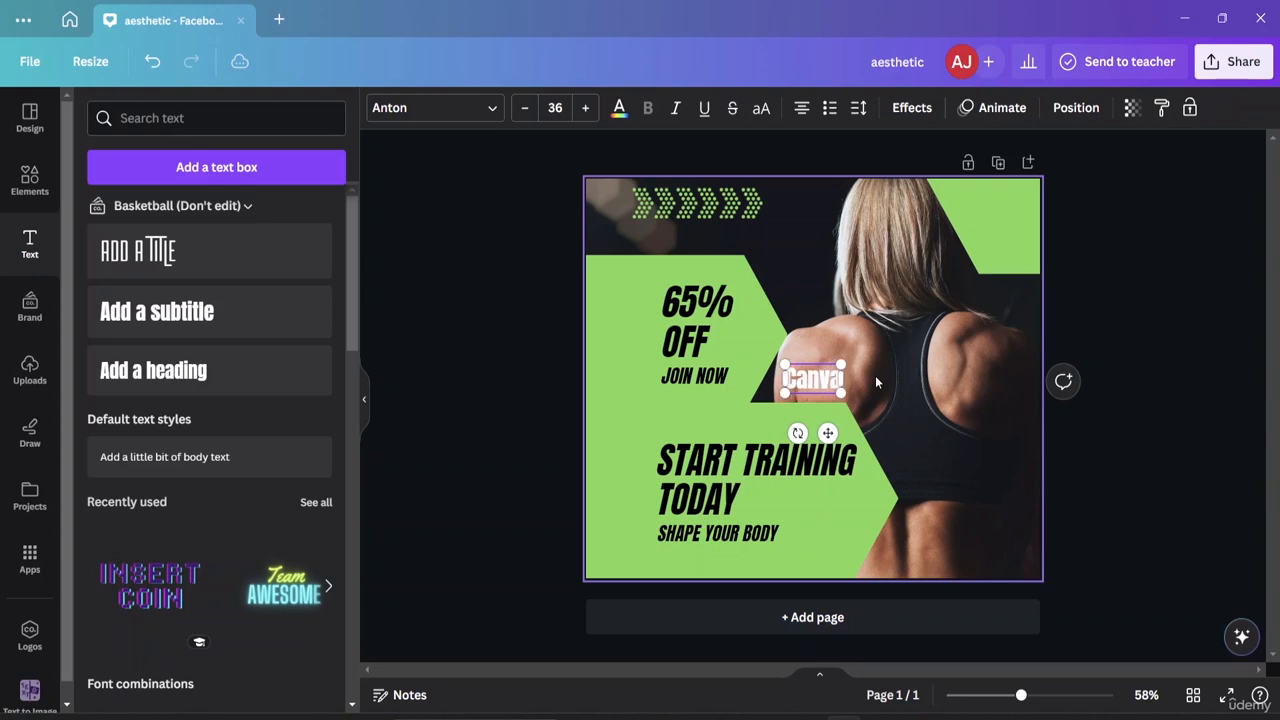
{"action": "type", "text": " Tuto"}
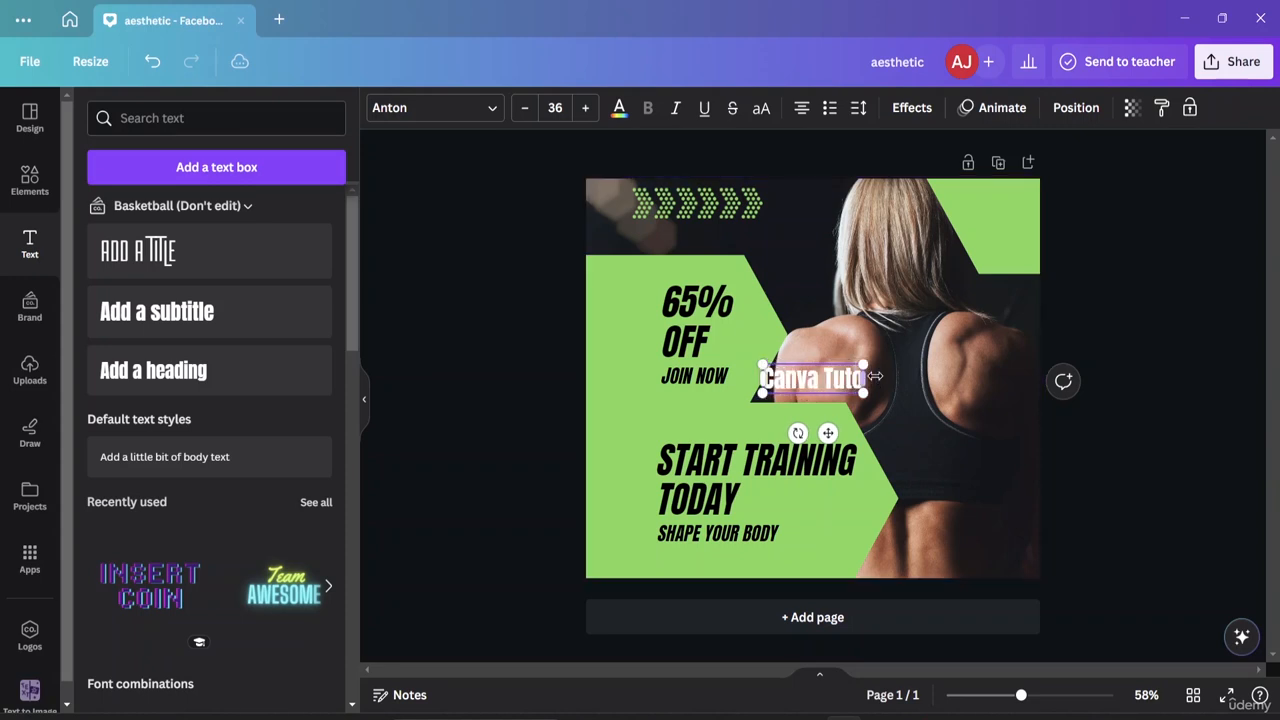
{"action": "type", "text": "rial"}
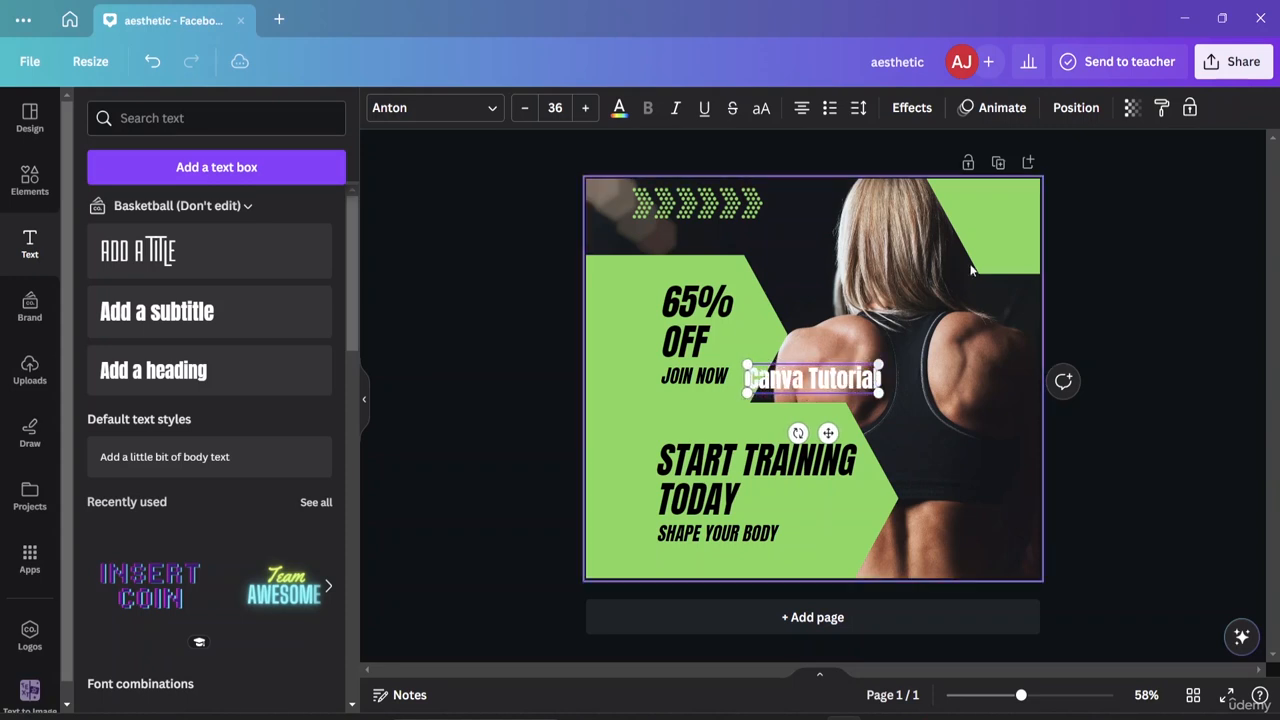
Widen the "Canva Tutorial" text box and set its text to font size 47
{"action": "key", "text": "ctrl+shift+Left"}
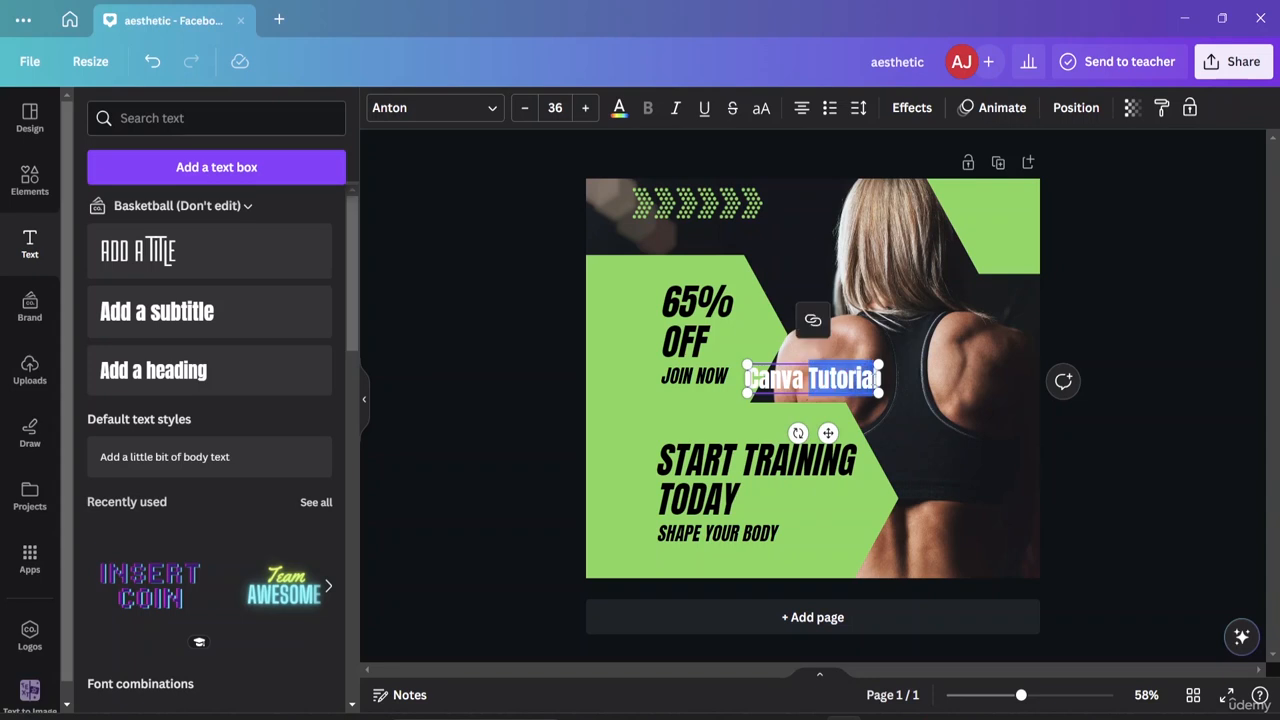
{"action": "left_click", "coordinate": [819, 379]}
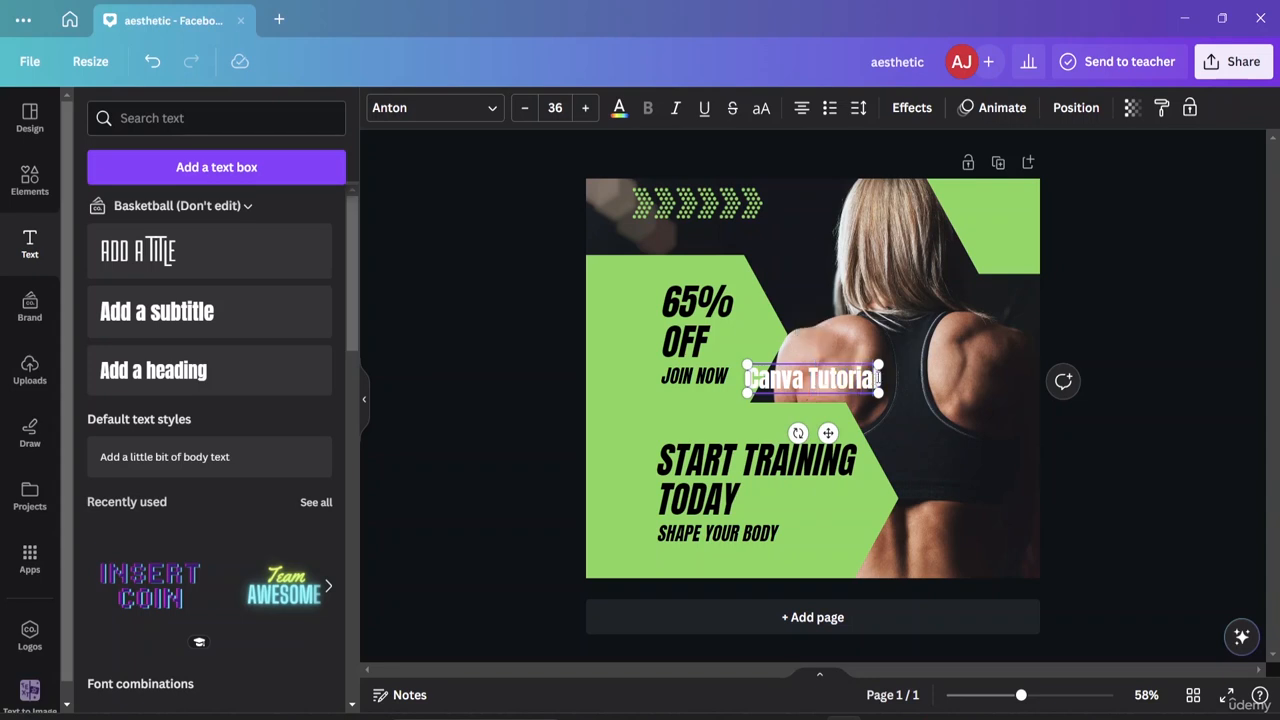
{"action": "left_click_drag", "start_coordinate": [882, 378], "coordinate": [797, 381]}
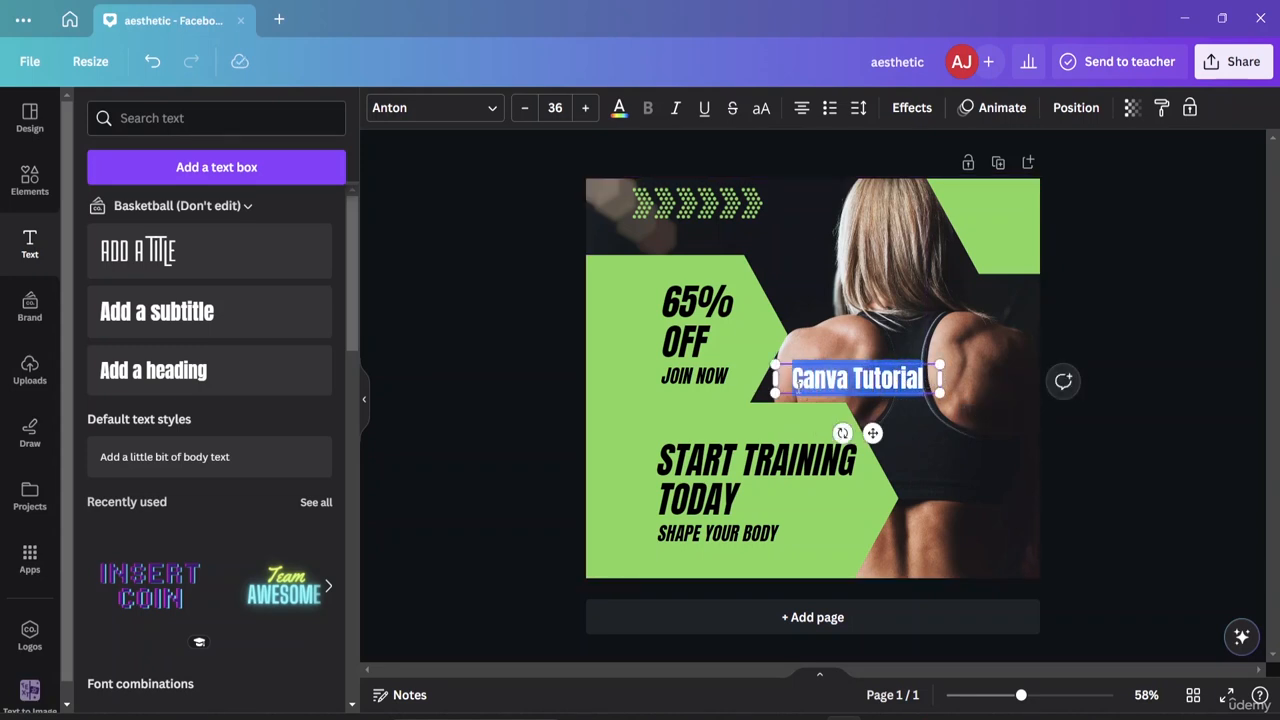
{"action": "left_click", "coordinate": [587, 108]}
{"action": "left_click", "coordinate": [587, 108]}
{"action": "left_click", "coordinate": [587, 108]}
{"action": "left_click", "coordinate": [587, 108]}
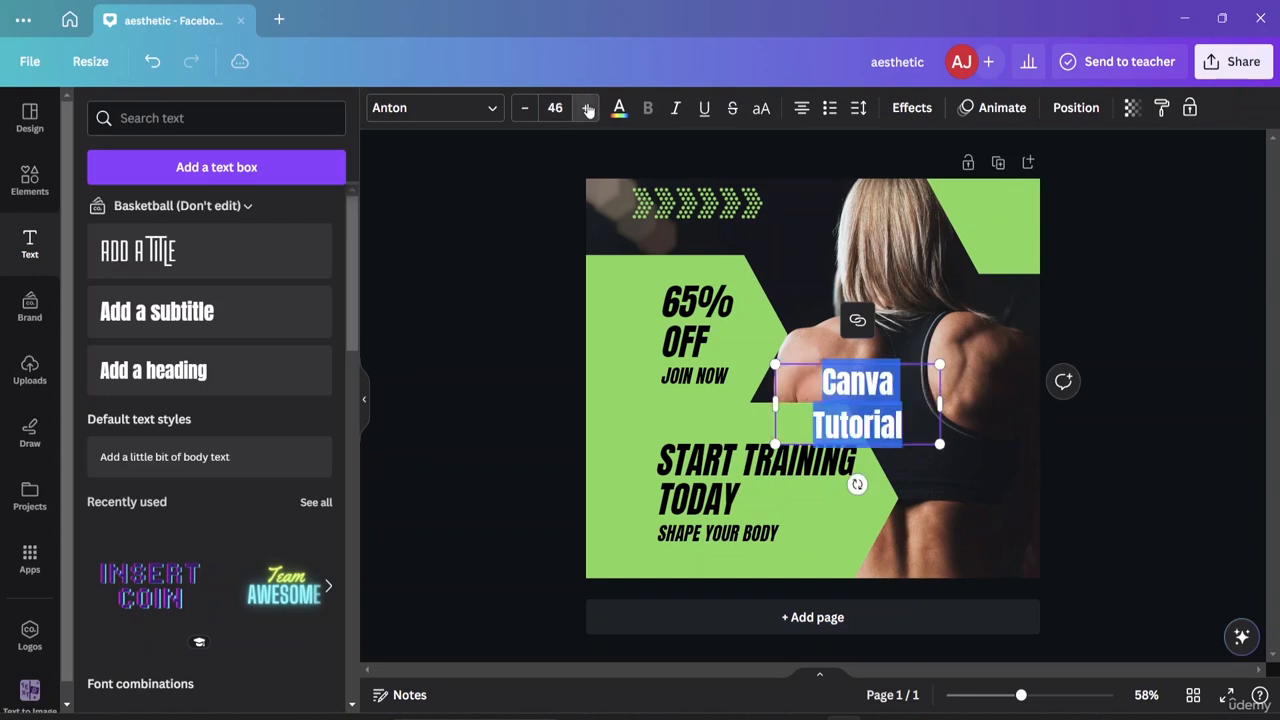
{"action": "left_click", "coordinate": [587, 108]}
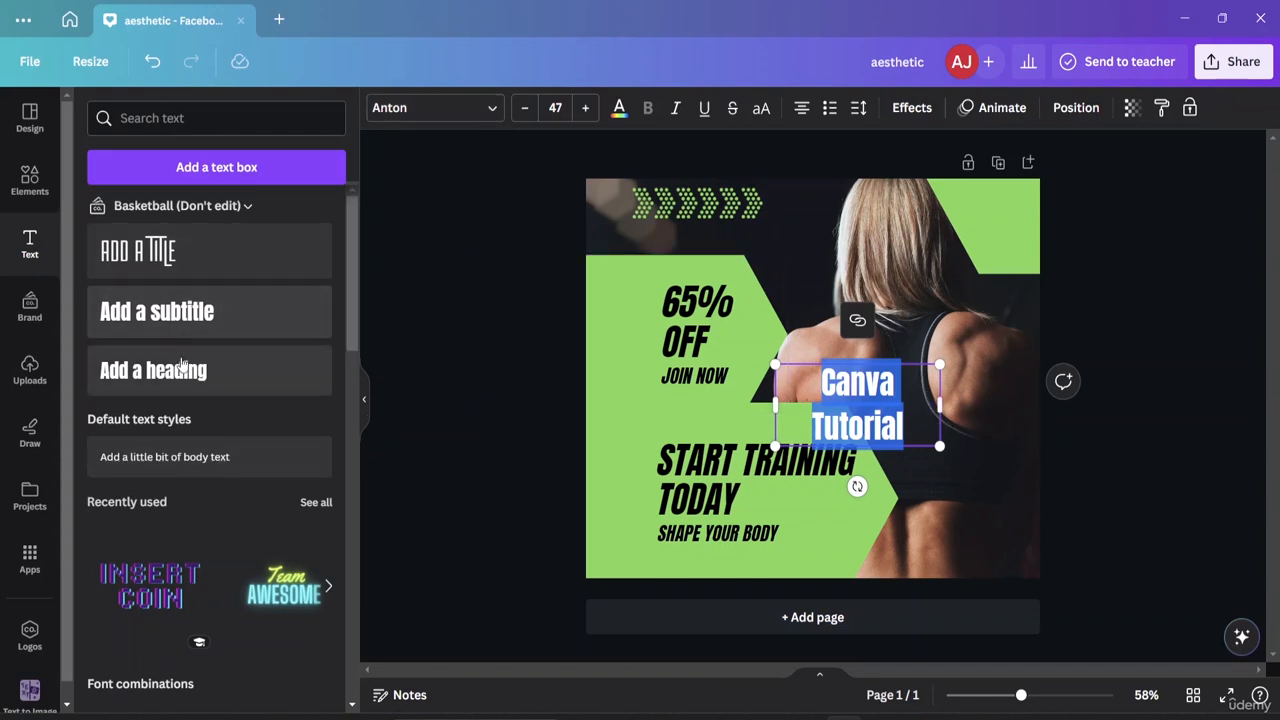
Look at the font combinations and delete the "Canva Tutorial" text box from the post
{"action": "scroll", "coordinate": [182, 400], "scroll_direction": "down", "scroll_amount": 3}
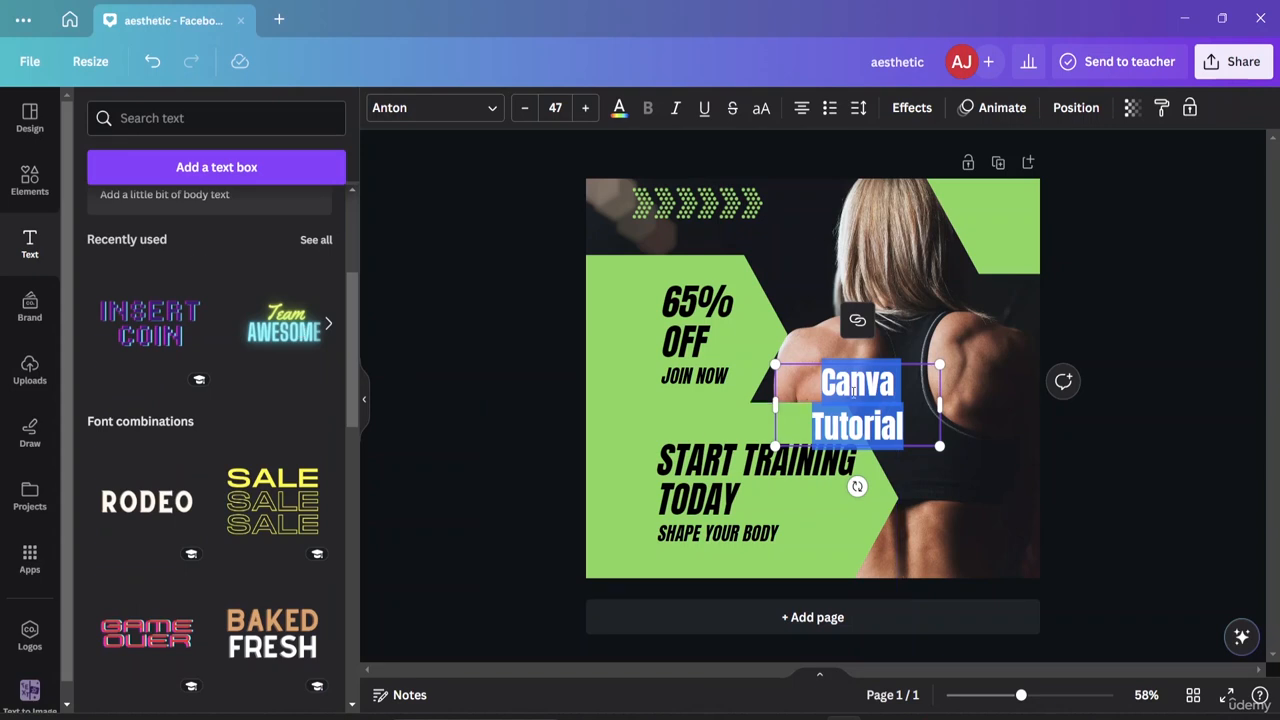
{"action": "left_click", "coordinate": [929, 373]}
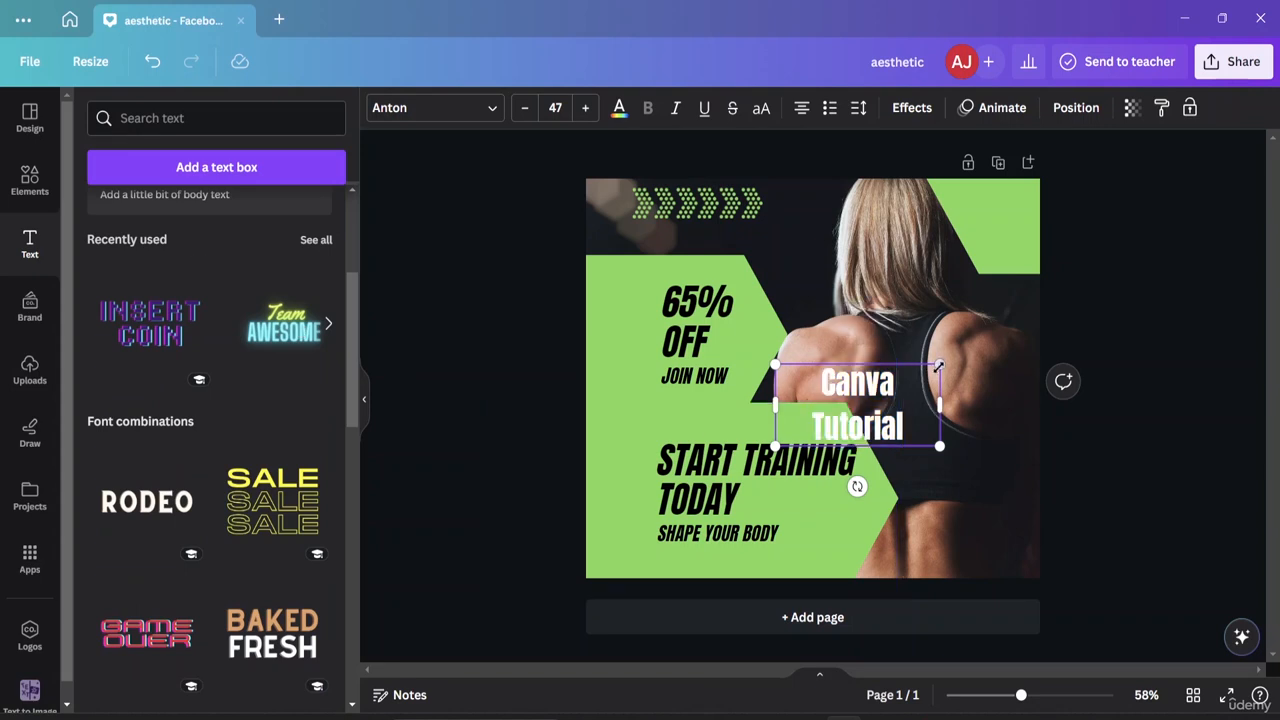
{"action": "left_click", "coordinate": [916, 366]}
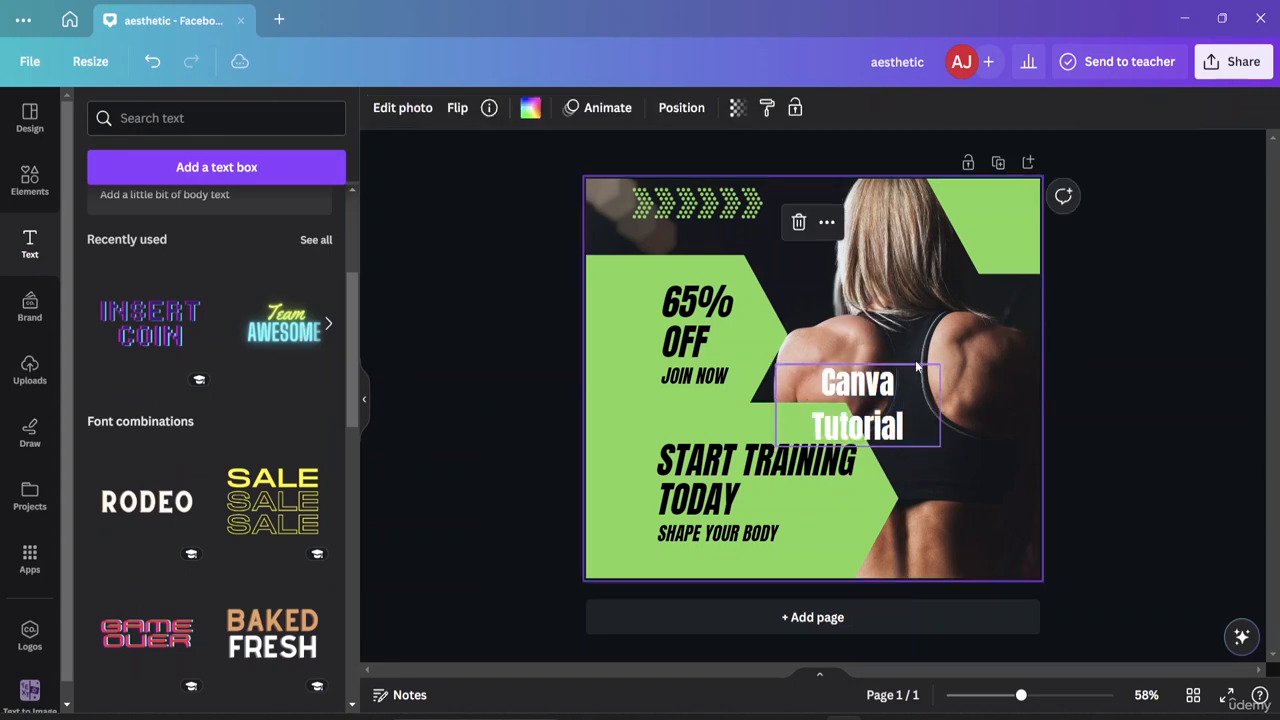
{"action": "left_click", "coordinate": [925, 378]}
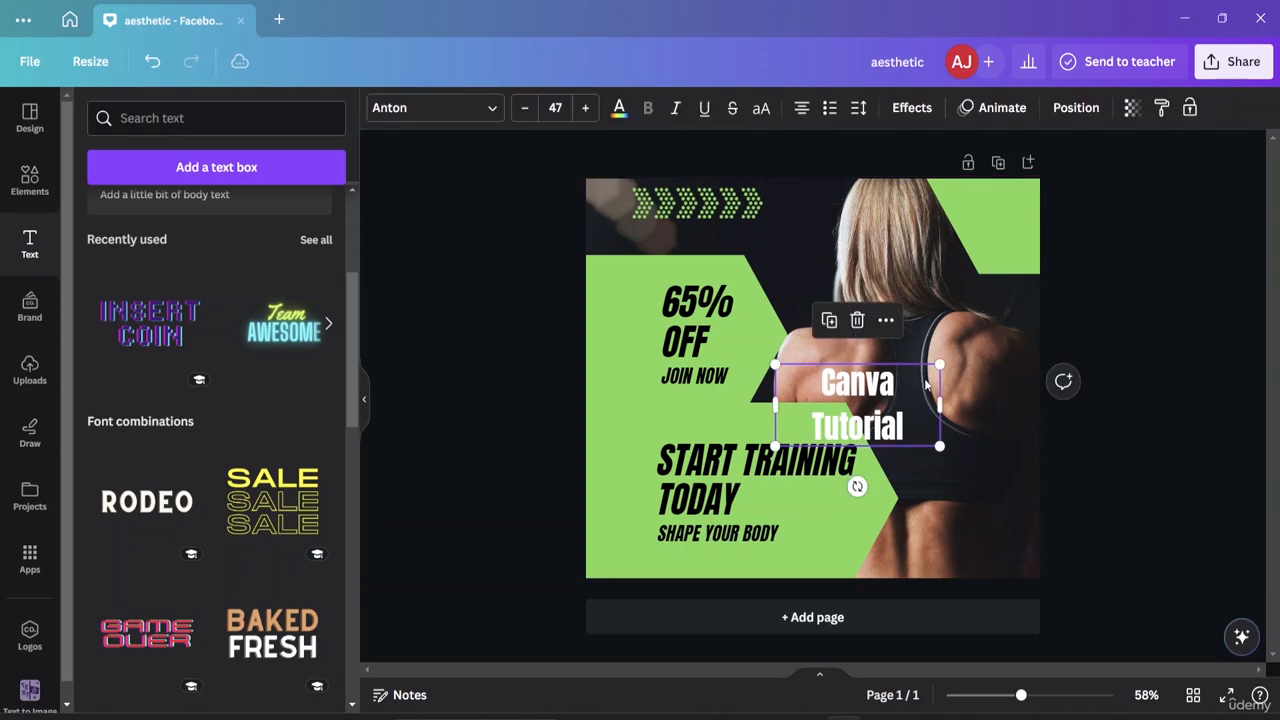
{"action": "key", "text": "Delete"}
{"action": "left_click_drag", "start_coordinate": [789, 251], "coordinate": [480, 360]}
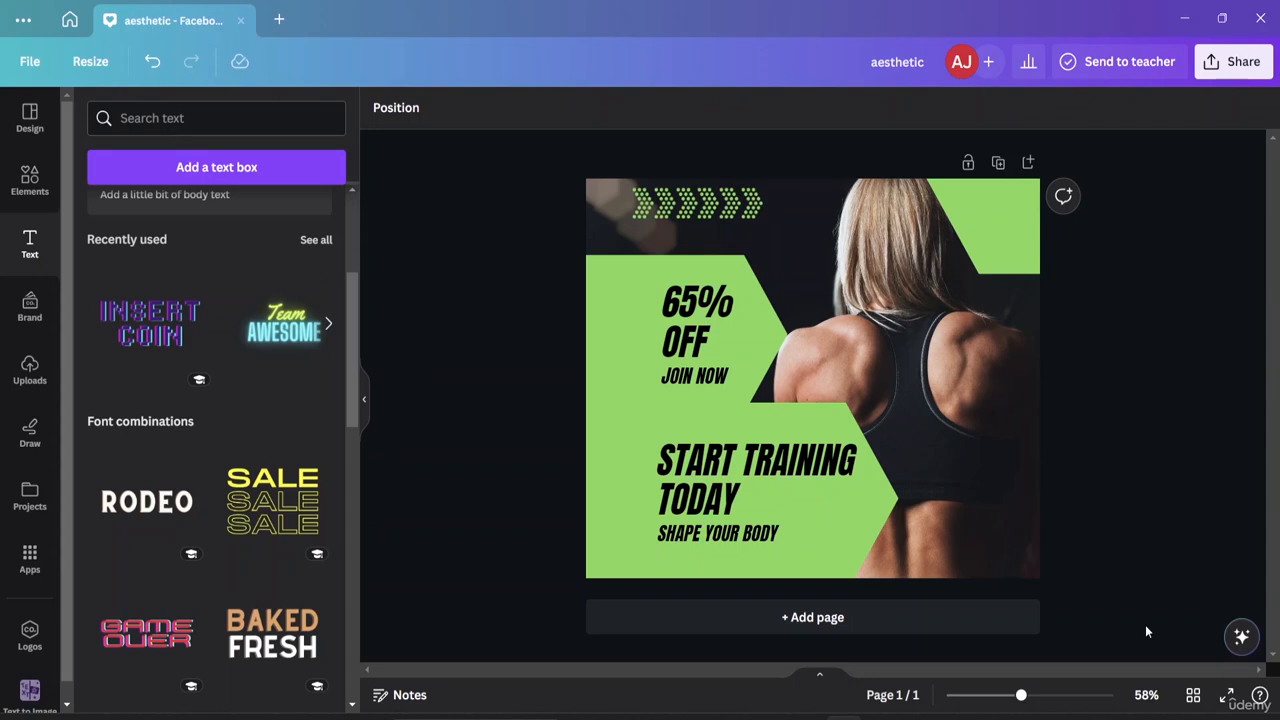
Add the recently used "INSERT COIN" text design to the post and replace its word "COIN" with "COLOUR"
{"action": "left_click", "coordinate": [150, 322]}
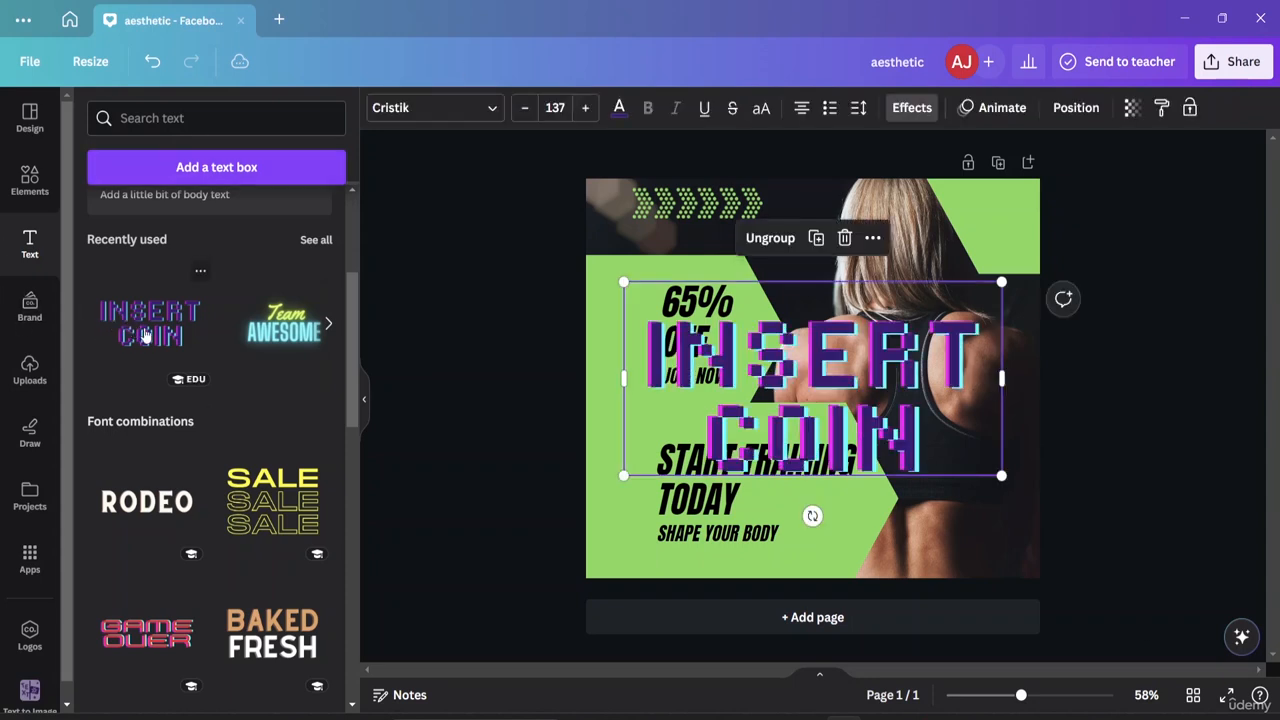
{"action": "left_click", "coordinate": [921, 441]}
{"action": "left_click", "coordinate": [910, 419]}
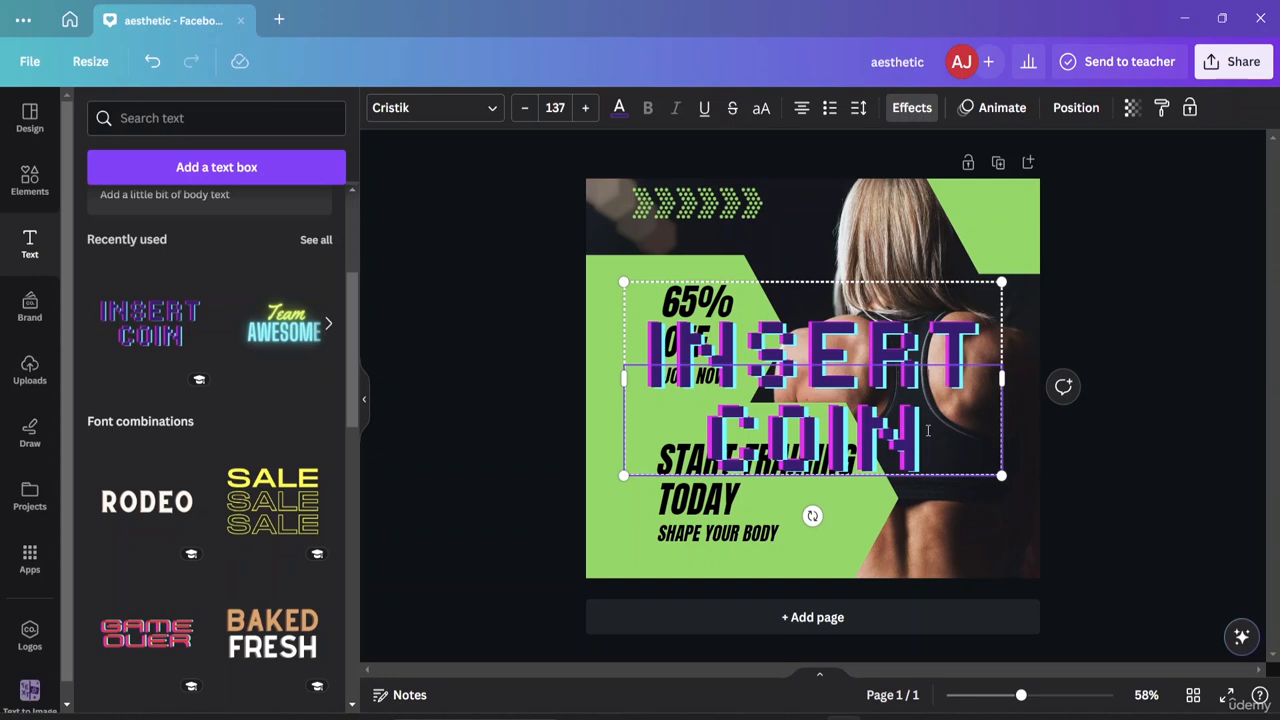
{"action": "key", "text": "BackSpace"}
{"action": "key", "text": "BackSpace"}
{"action": "key", "text": "BackSpace"}
{"action": "key", "text": "BackSpace"}
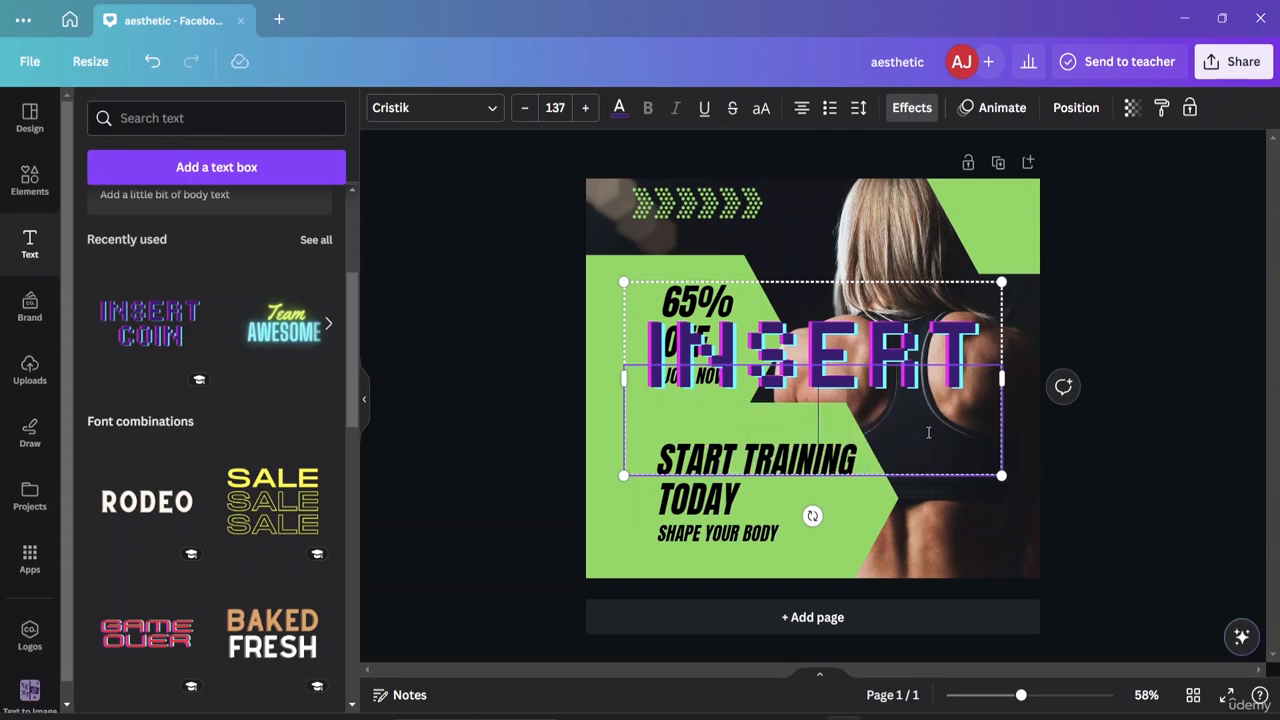
{"action": "type", "text": "CF"}
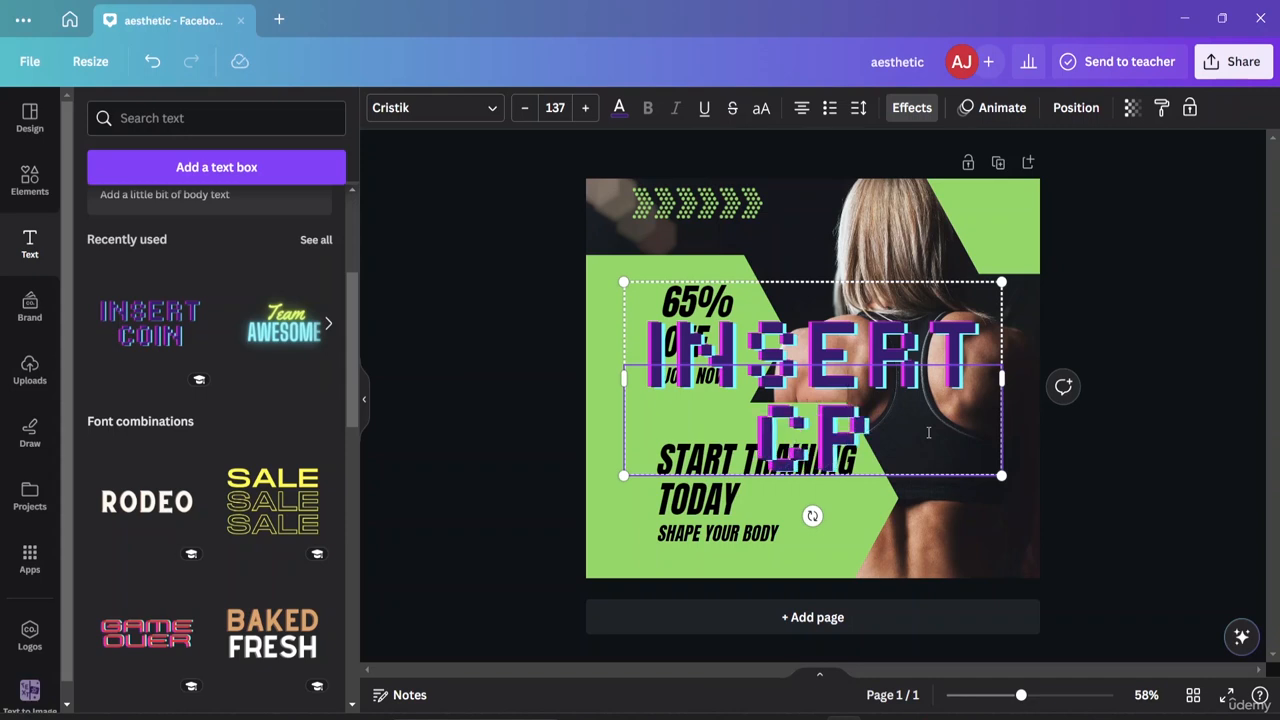
{"action": "key", "text": "BackSpace"}
{"action": "type", "text": "O"}
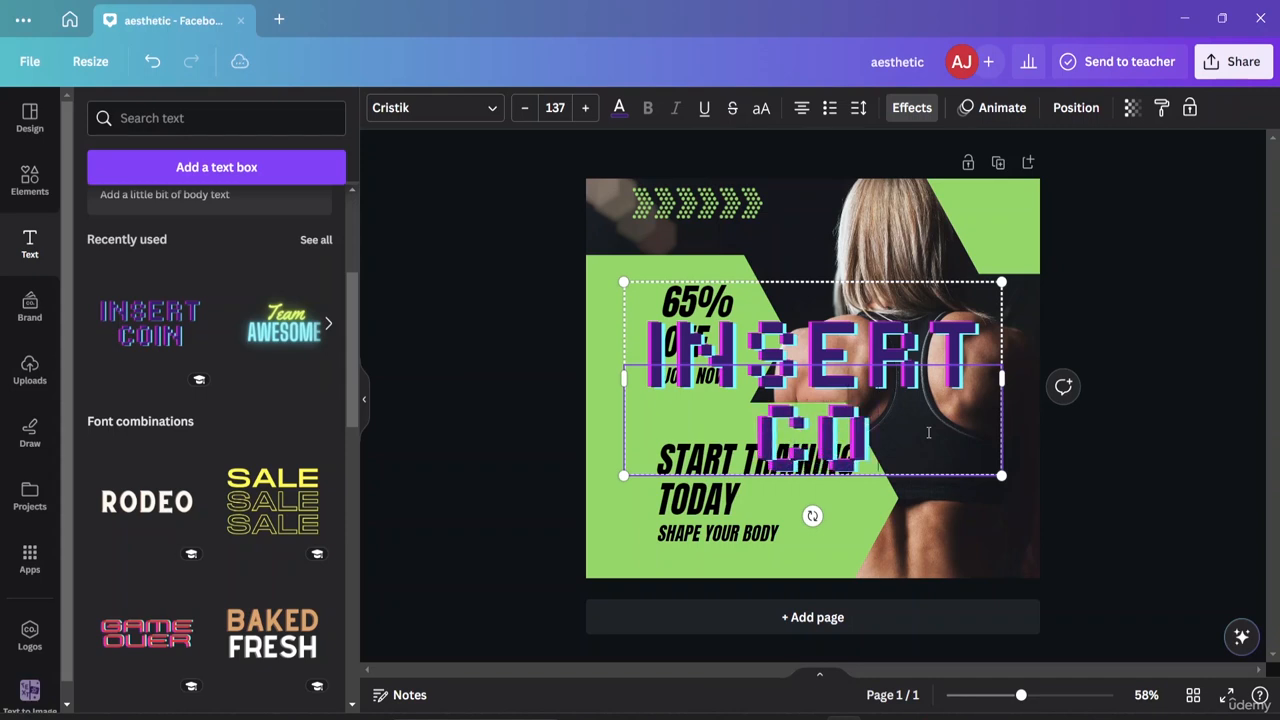
{"action": "type", "text": "LOUR"}
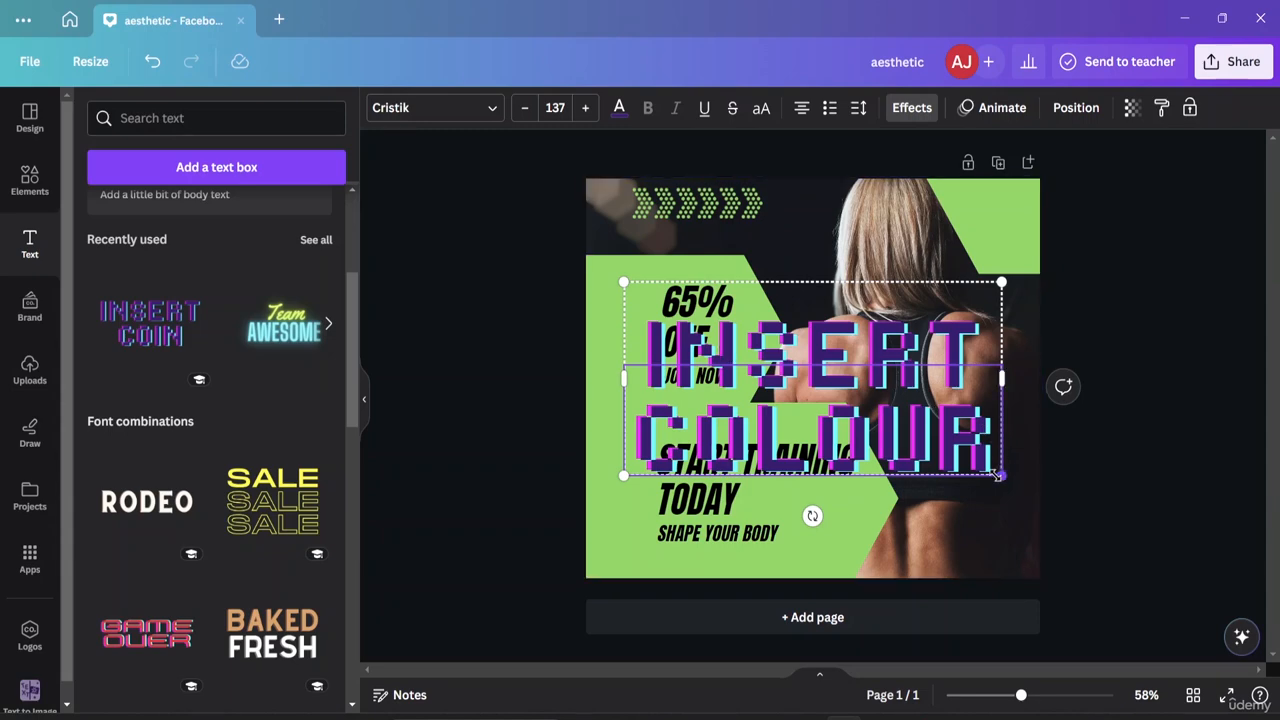
Shrink the "INSERT COLOUR" text to about font size 37.3 and move it to the lower-right corner of the post
{"action": "left_click_drag", "start_coordinate": [1001, 475], "coordinate": [720, 330]}
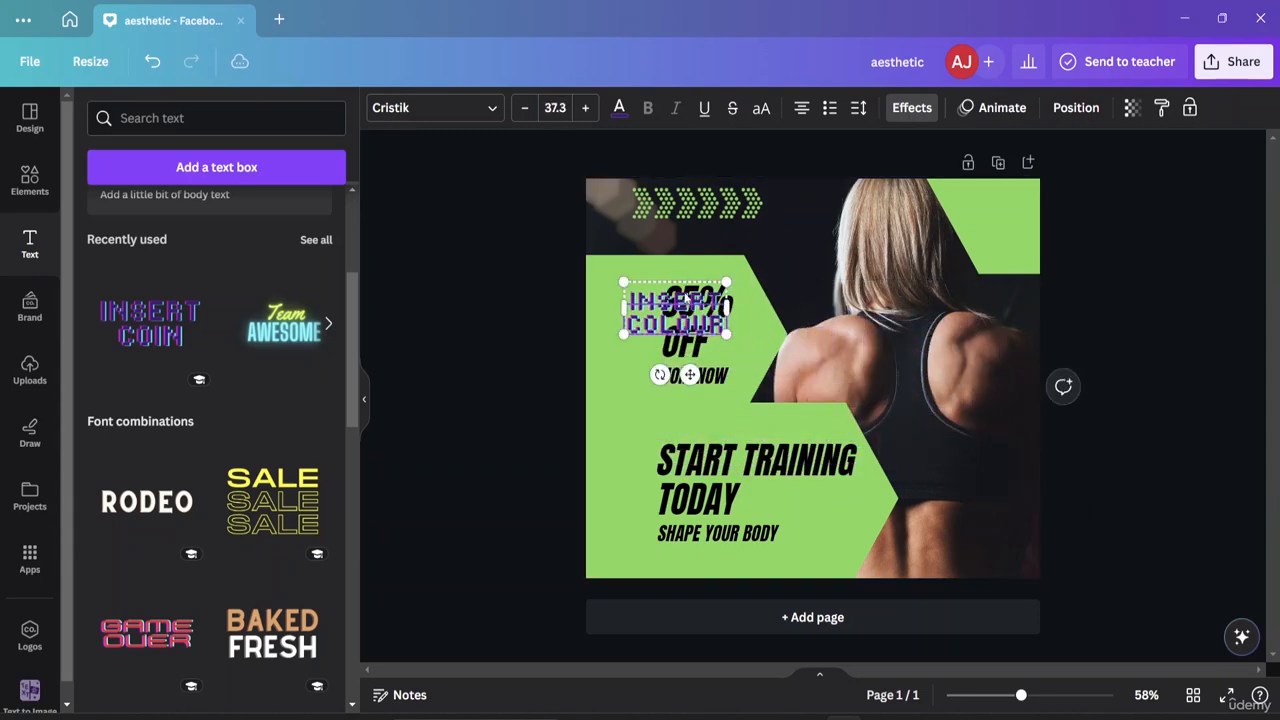
{"action": "left_click_drag", "start_coordinate": [685, 289], "coordinate": [970, 522]}
{"action": "left_click", "coordinate": [1107, 319]}
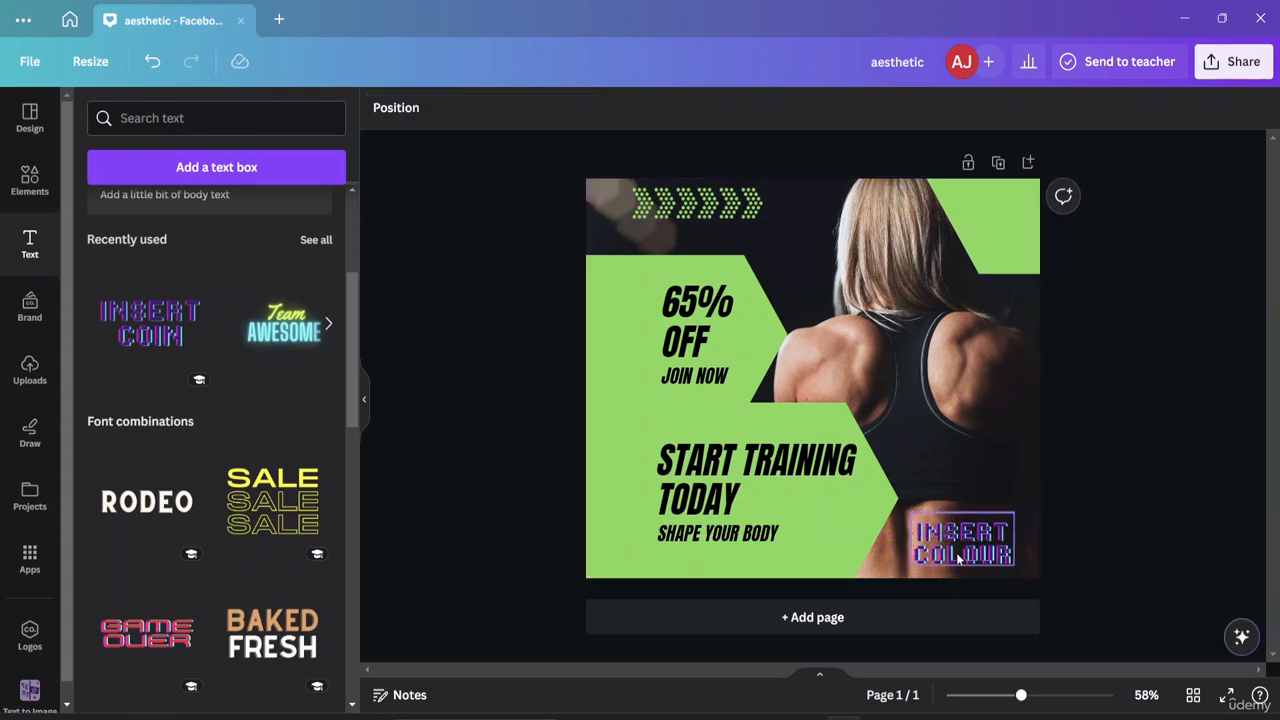
Look at more font combinations and delete the "INSERT COLOUR" text from the post
{"action": "scroll", "coordinate": [145, 550], "scroll_direction": "down", "scroll_amount": 10}
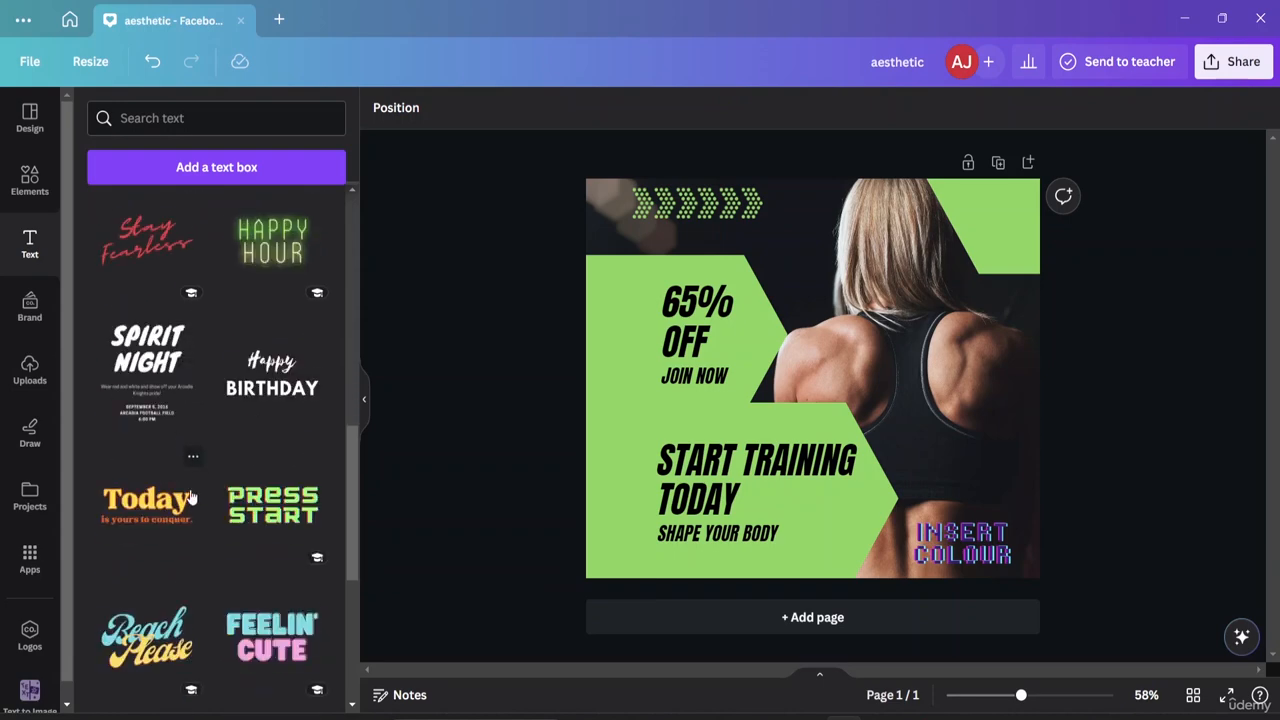
{"action": "scroll", "coordinate": [208, 398], "scroll_direction": "down", "scroll_amount": 8}
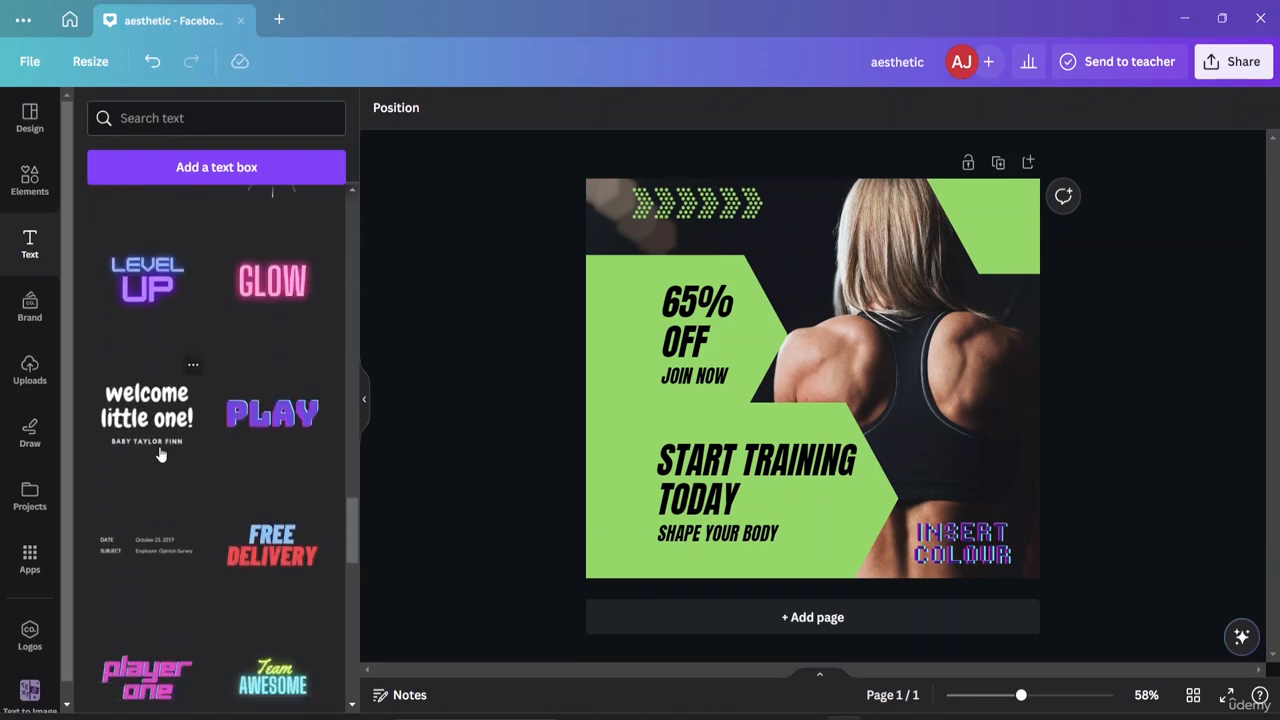
{"action": "scroll", "coordinate": [243, 451], "scroll_direction": "down", "scroll_amount": 4}
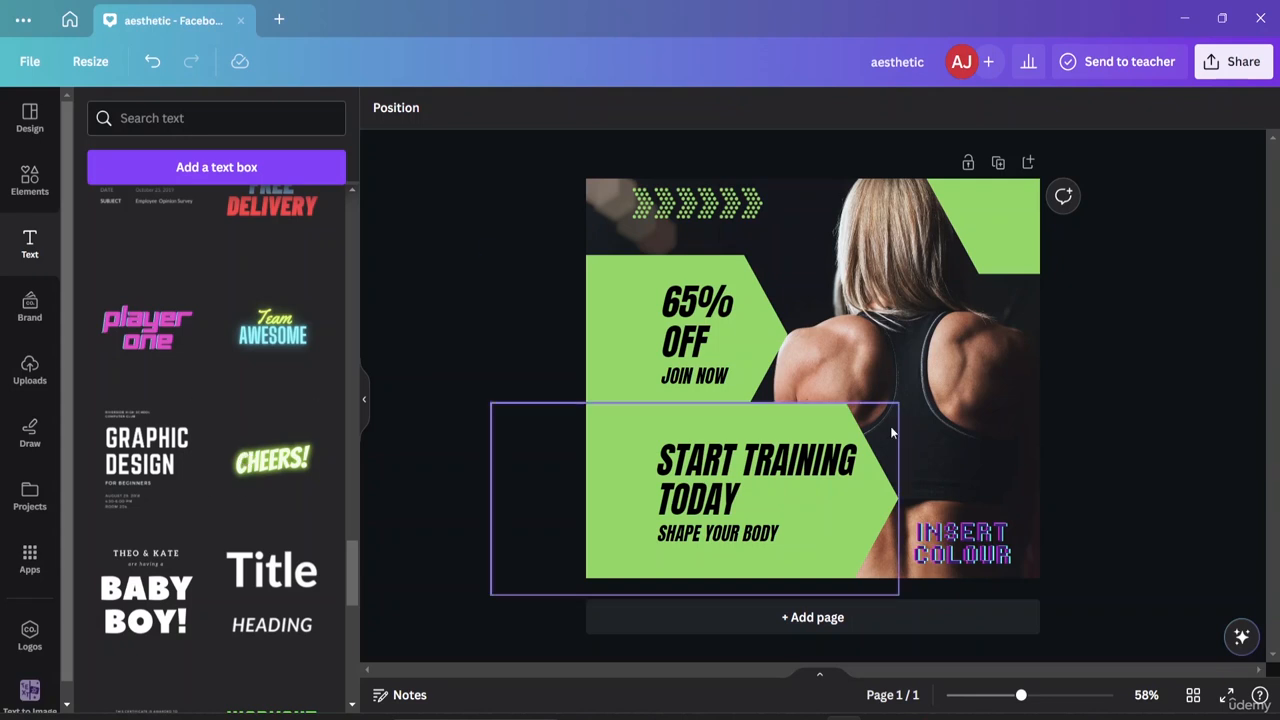
{"action": "left_click", "coordinate": [946, 553]}
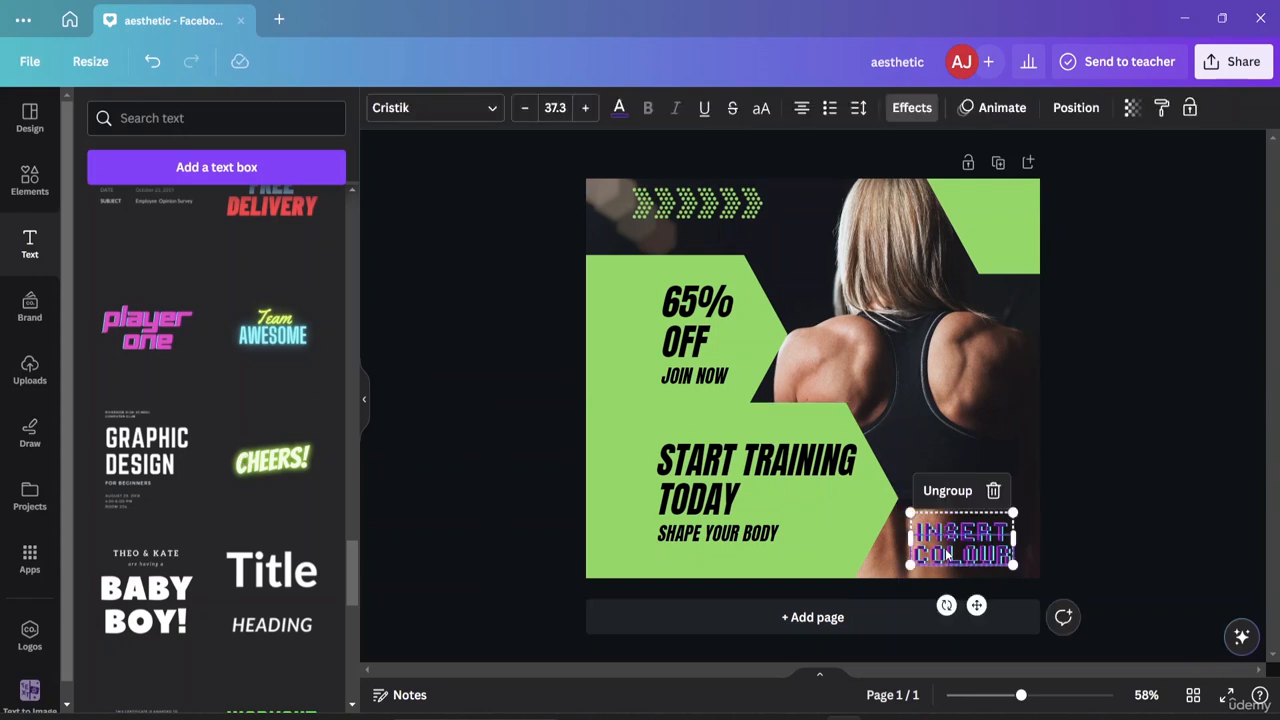
{"action": "left_click", "coordinate": [945, 548]}
{"action": "key", "text": "Delete"}
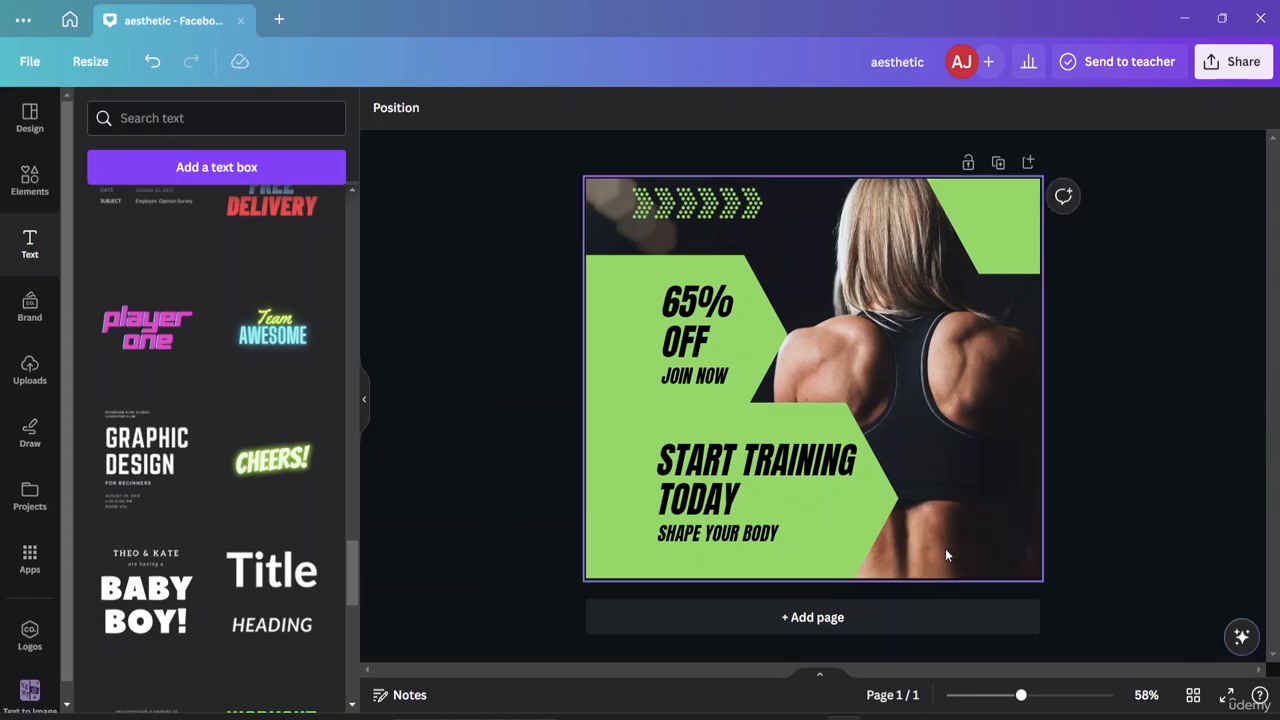
Add a plain text box to the post and replace its placeholder with "YOUR TEXT"
{"action": "scroll", "coordinate": [278, 360], "scroll_direction": "up", "scroll_amount": 10}
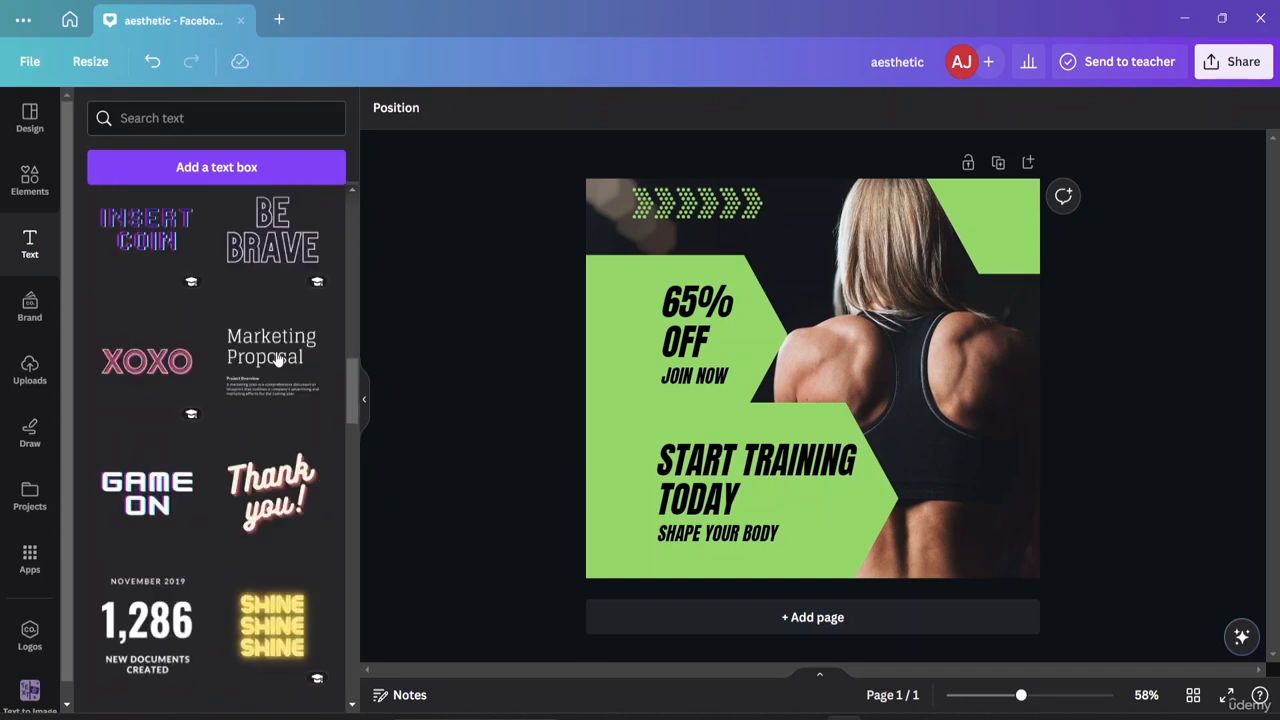
{"action": "scroll", "coordinate": [278, 360], "scroll_direction": "up", "scroll_amount": 10}
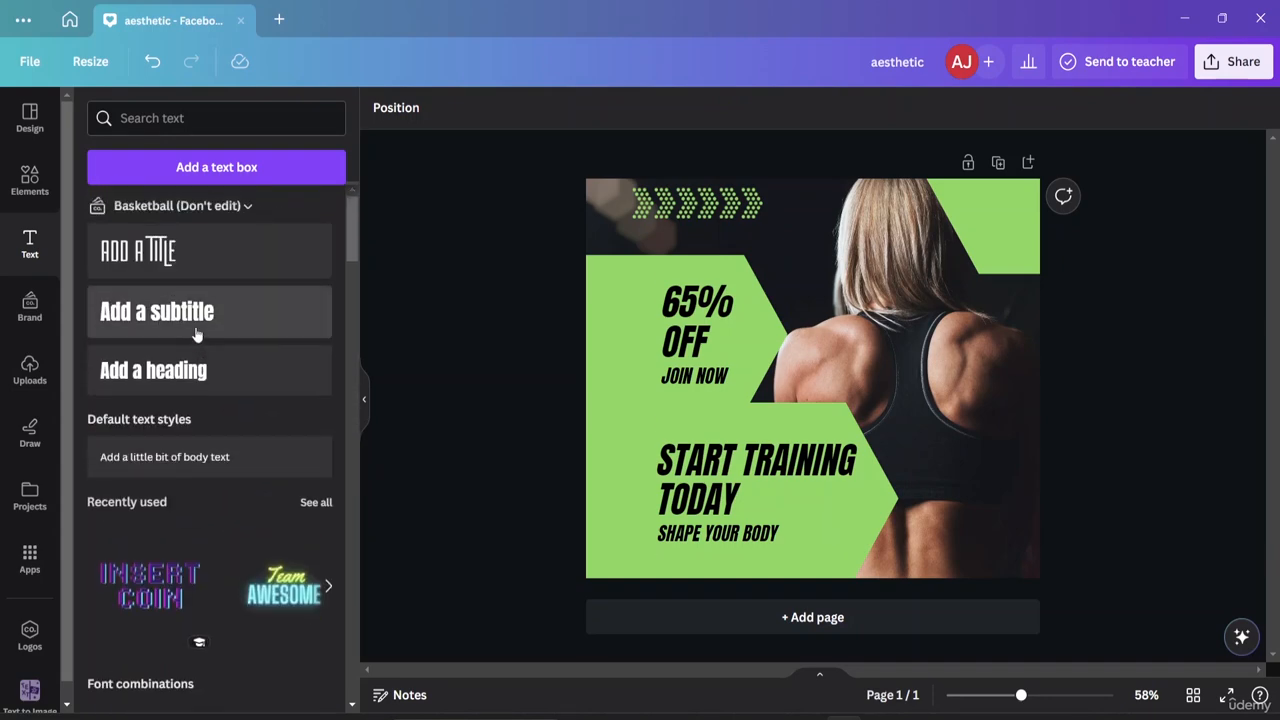
{"action": "left_click", "coordinate": [235, 167]}
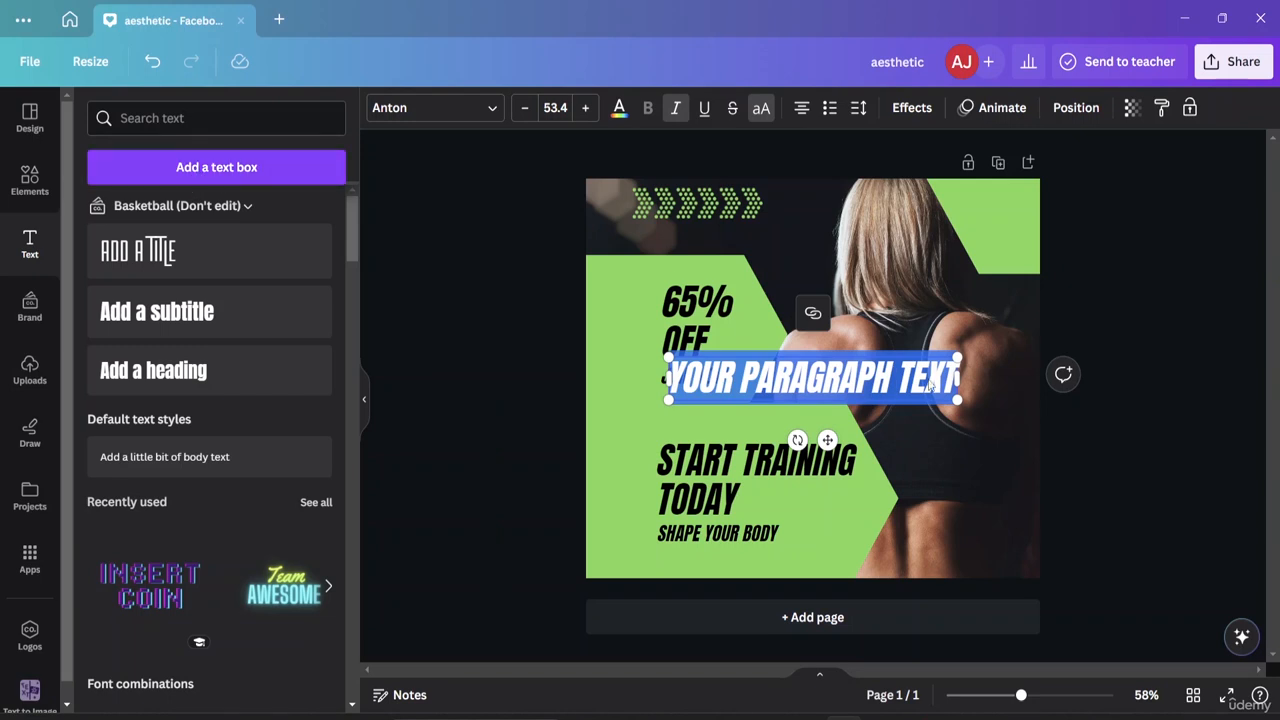
{"action": "type", "text": "YYO"}
{"action": "key", "text": "BackSpace"}
{"action": "key", "text": "BackSpace"}
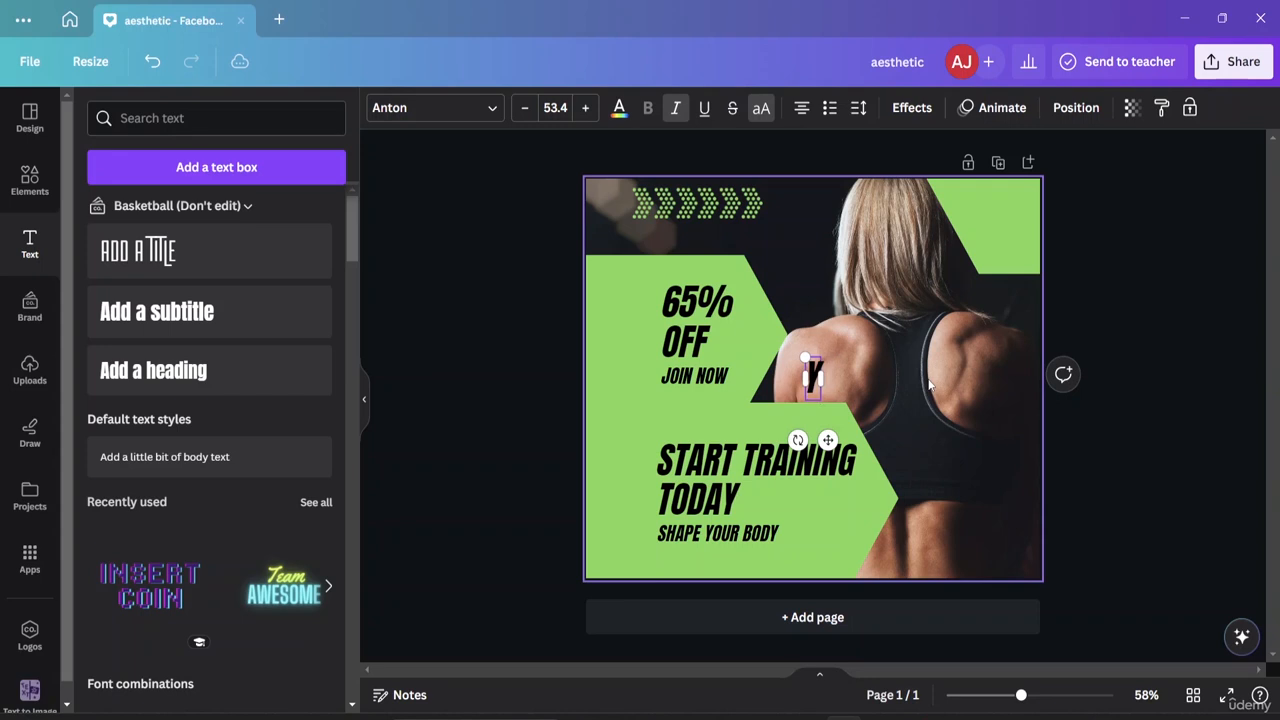
{"action": "type", "text": "OUR"}
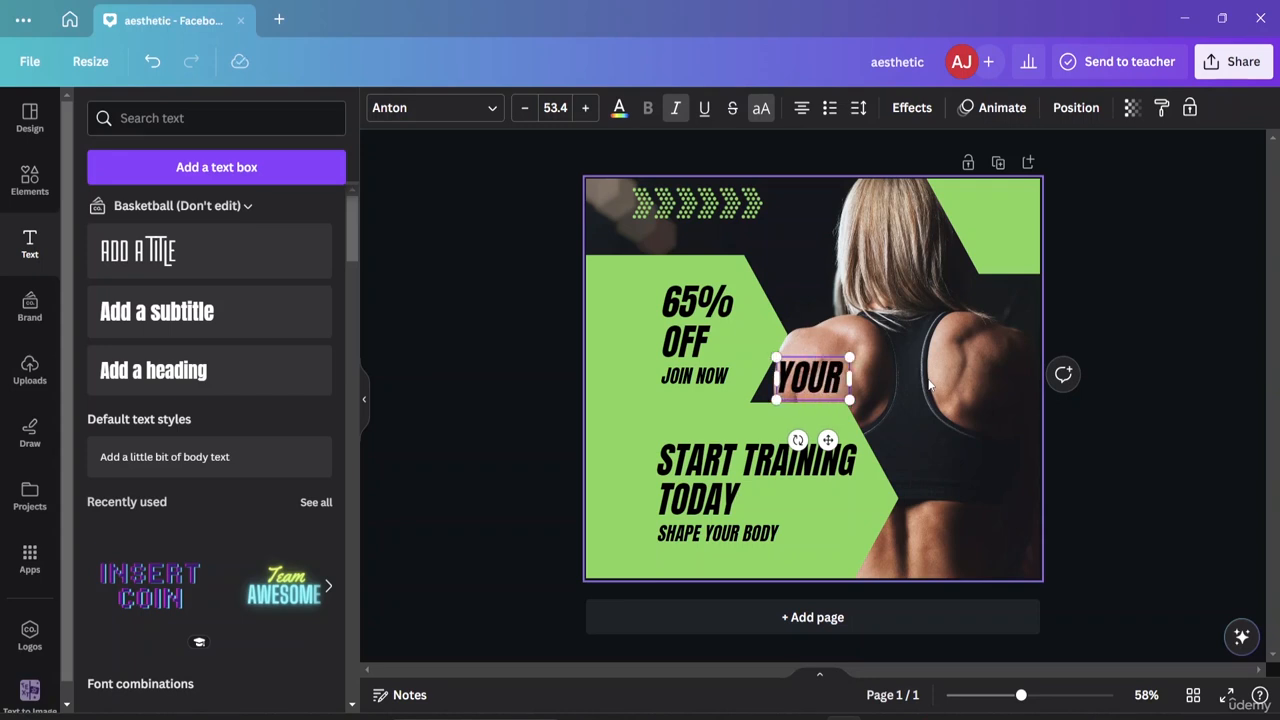
{"action": "type", "text": " TEXT"}
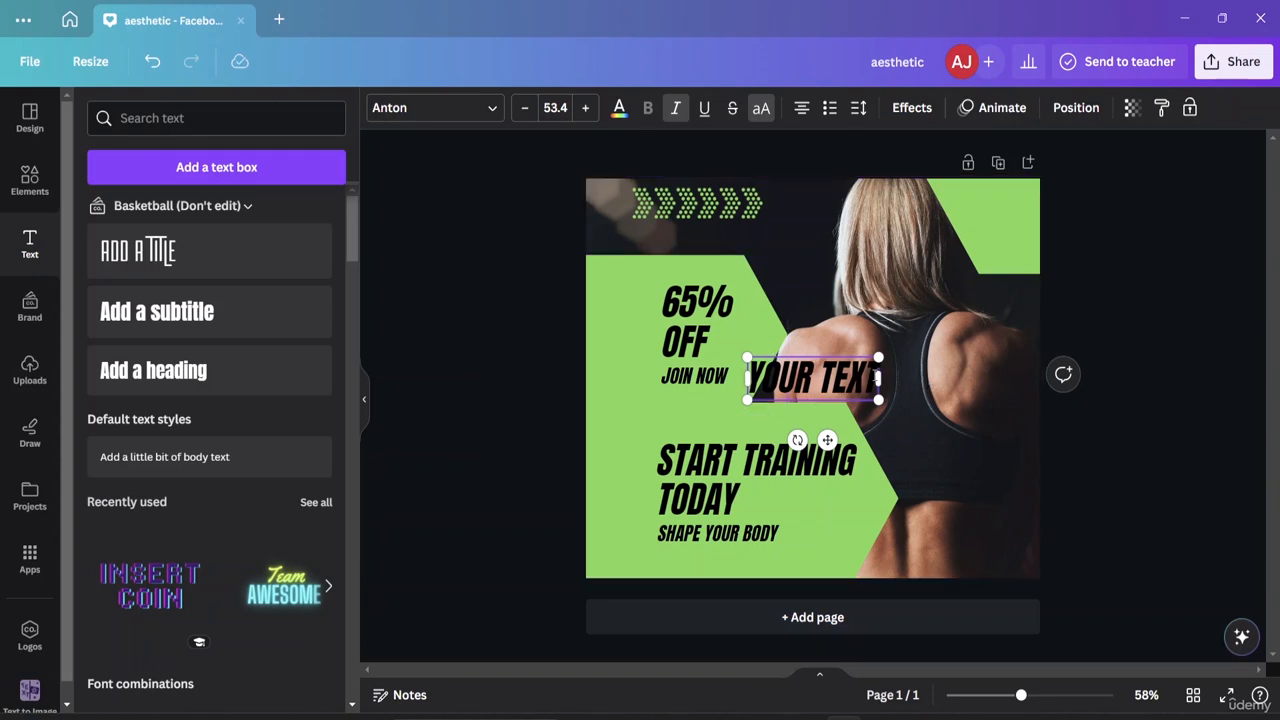
Remove the italics from "YOUR TEXT" and raise its font size to 60.4
{"action": "left_click_drag", "start_coordinate": [876, 378], "coordinate": [748, 379]}
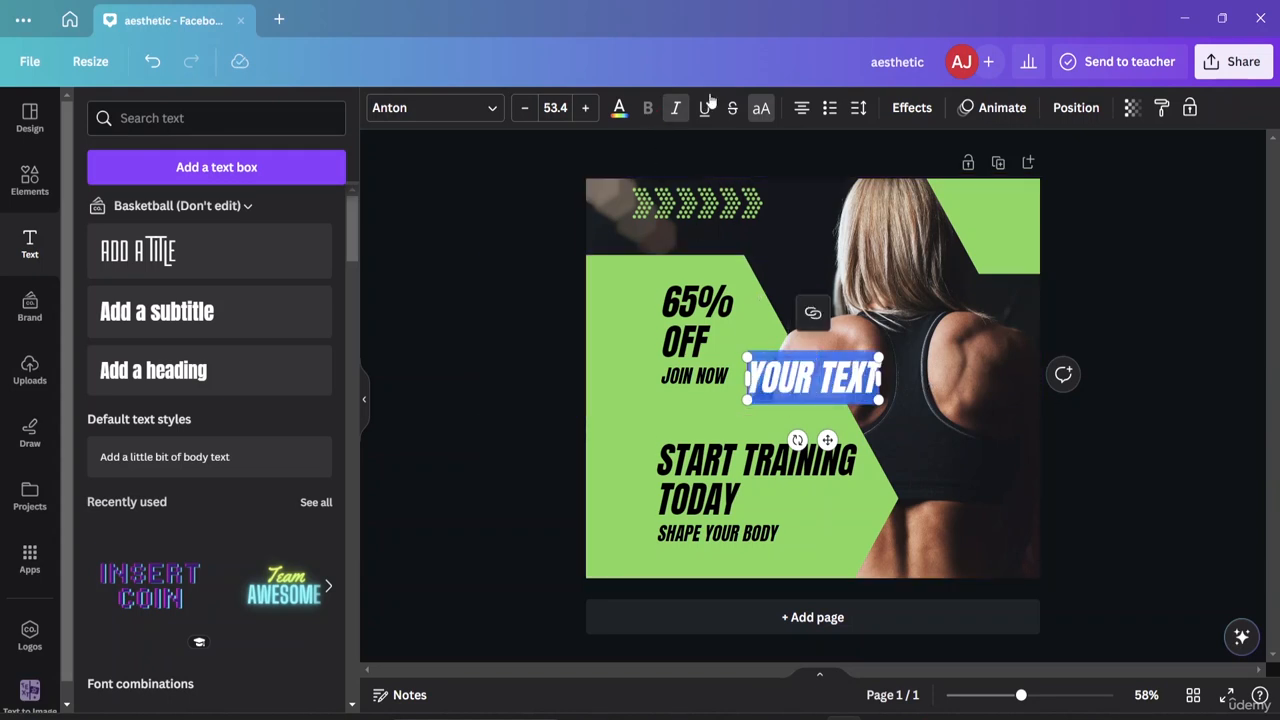
{"action": "left_click", "coordinate": [676, 112]}
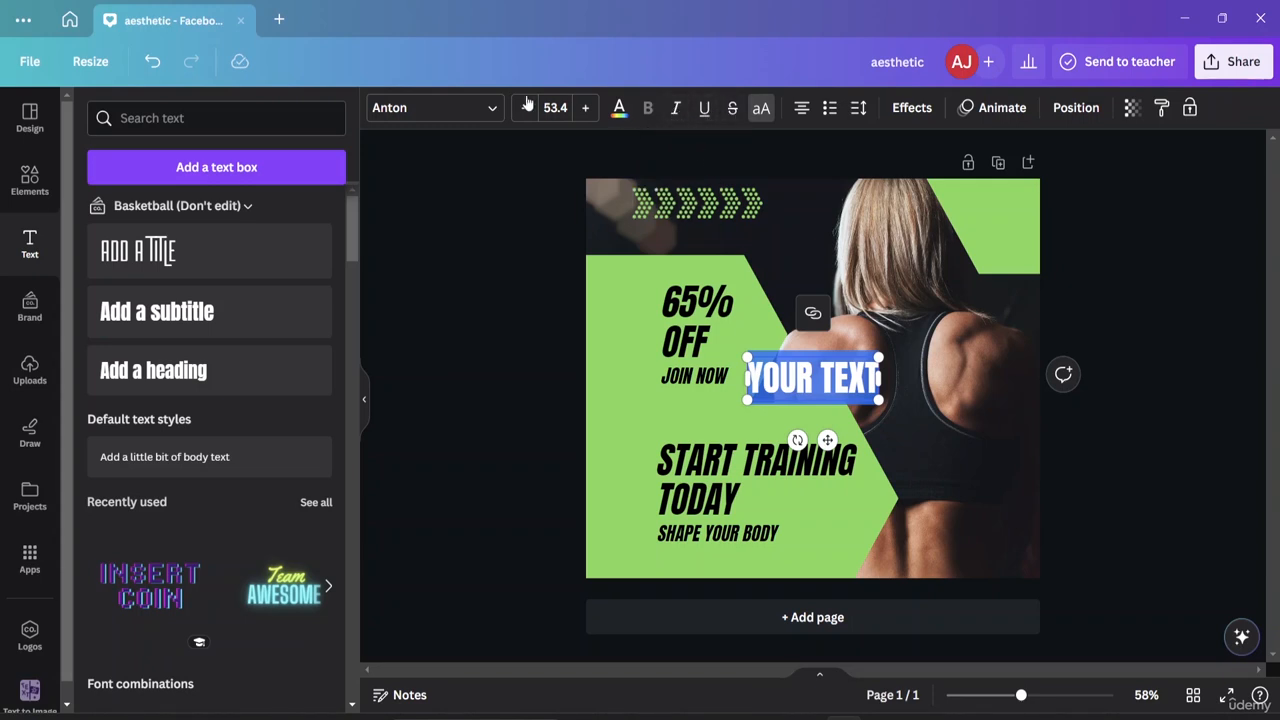
{"action": "left_click", "coordinate": [586, 108]}
{"action": "left_click", "coordinate": [586, 108]}
{"action": "left_click", "coordinate": [586, 108]}
{"action": "left_click", "coordinate": [586, 108]}
{"action": "left_click", "coordinate": [586, 108]}
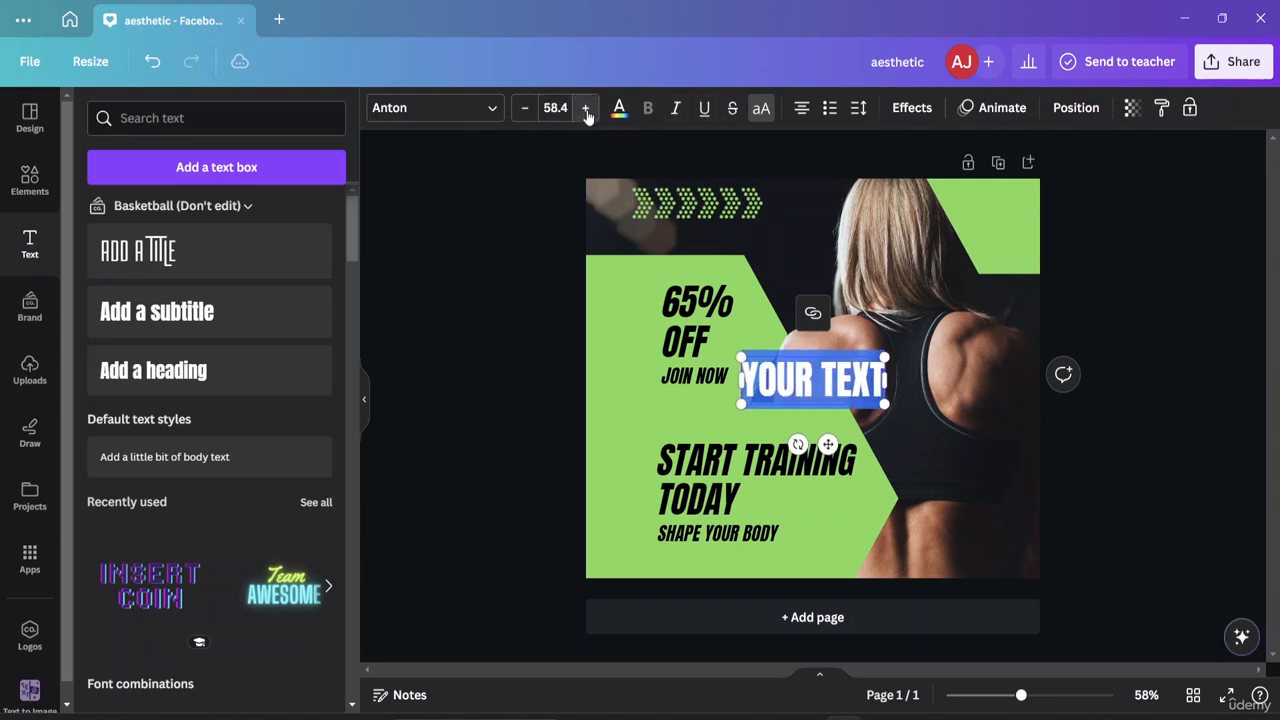
{"action": "left_click", "coordinate": [586, 108]}
{"action": "left_click", "coordinate": [586, 108]}
Set the "YOUR TEXT" font to Horizon and colour it with the red of the Basketball brand colours
{"action": "left_click", "coordinate": [486, 108]}
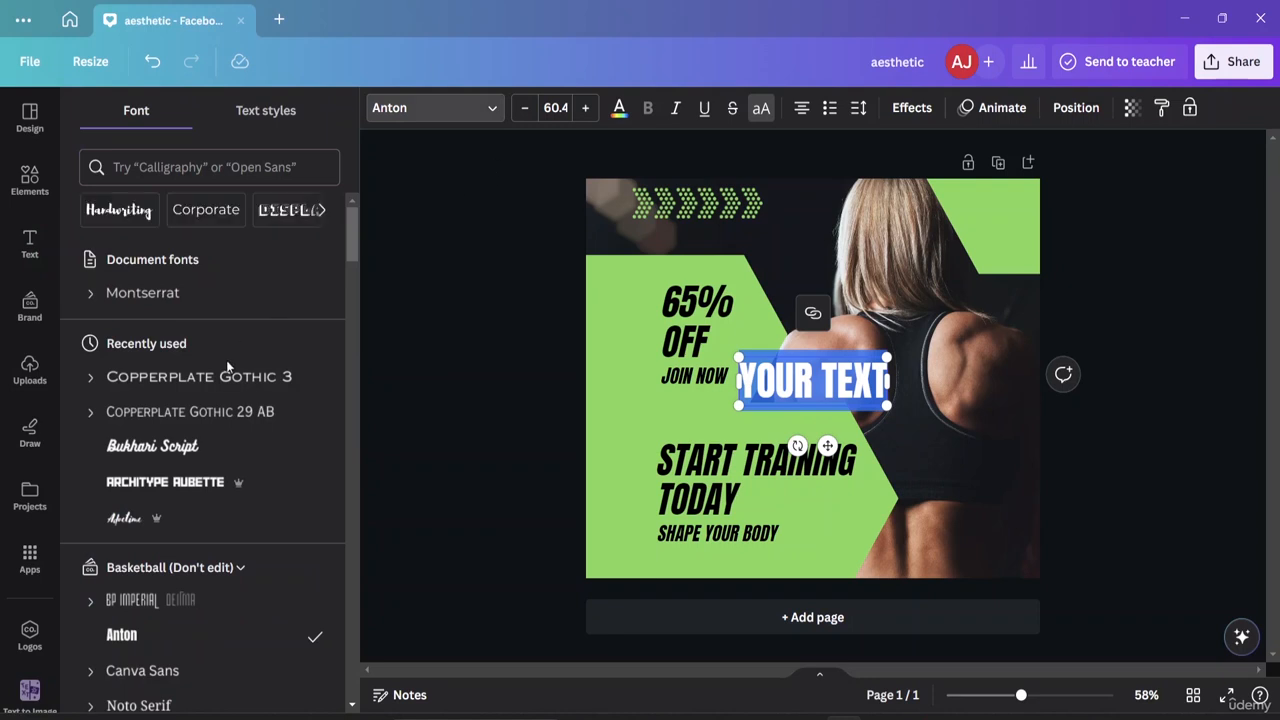
{"action": "left_click", "coordinate": [210, 458]}
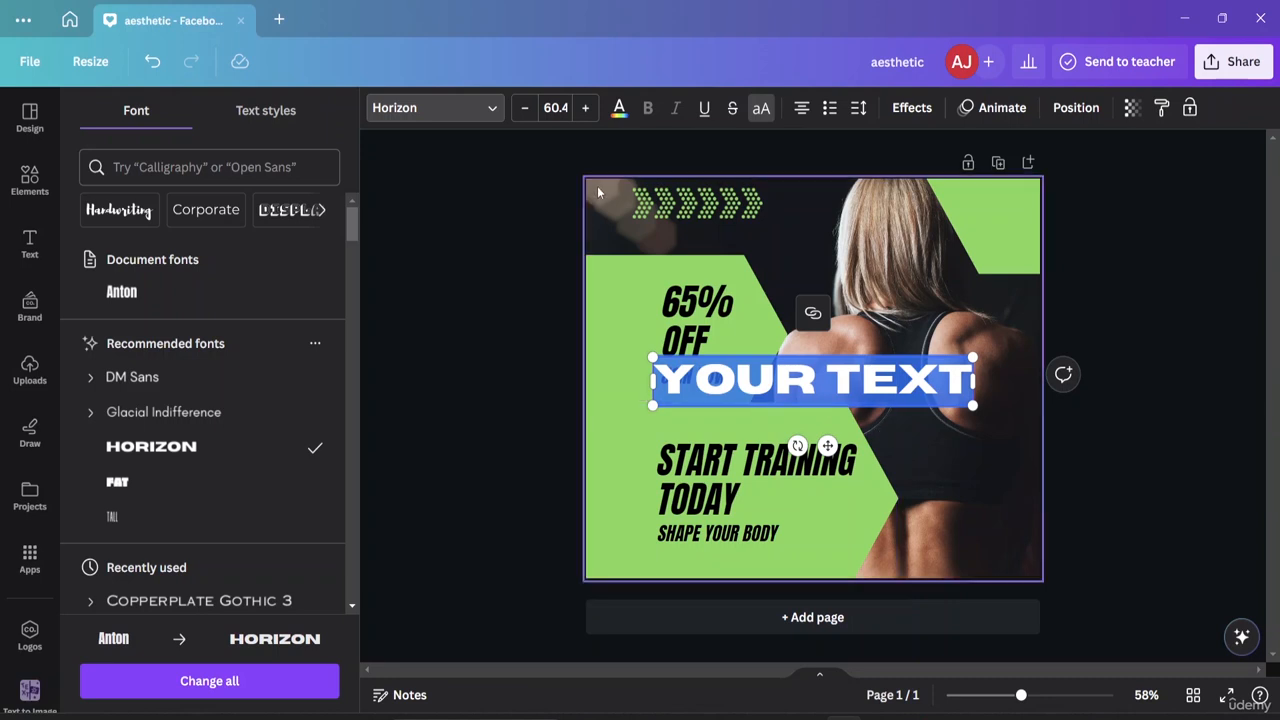
{"action": "left_click", "coordinate": [619, 110]}
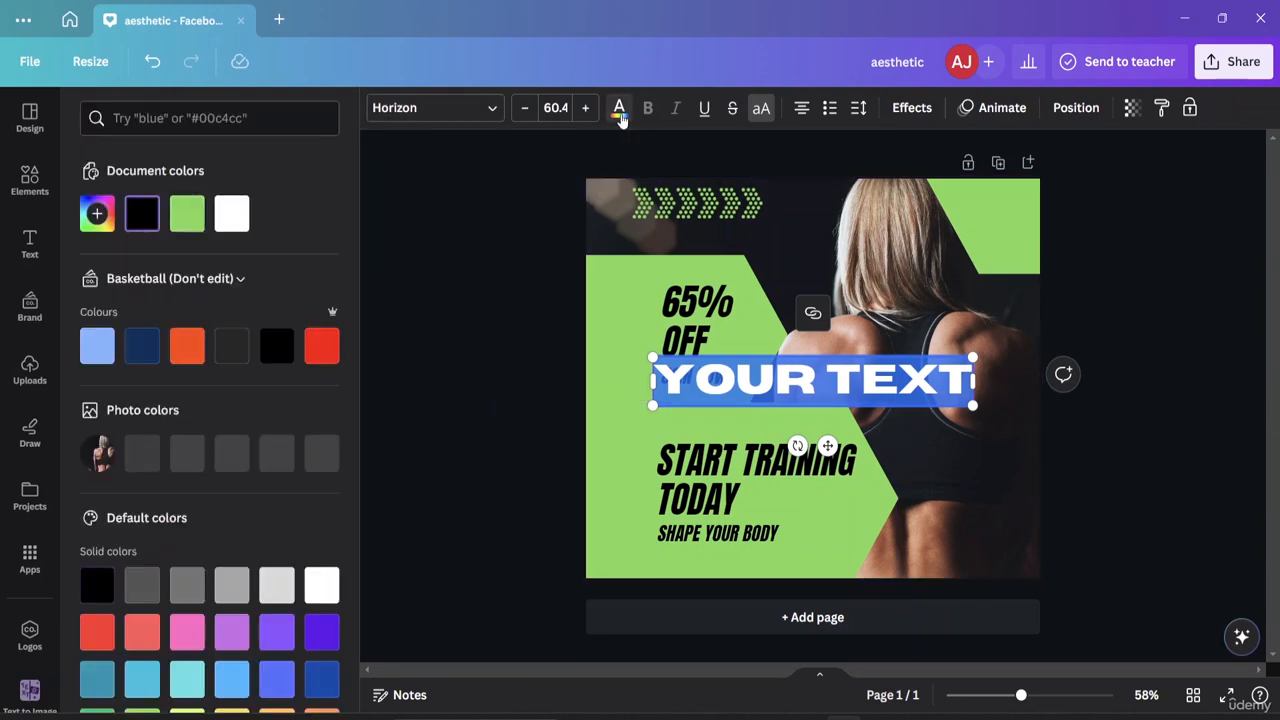
{"action": "left_click", "coordinate": [321, 345]}
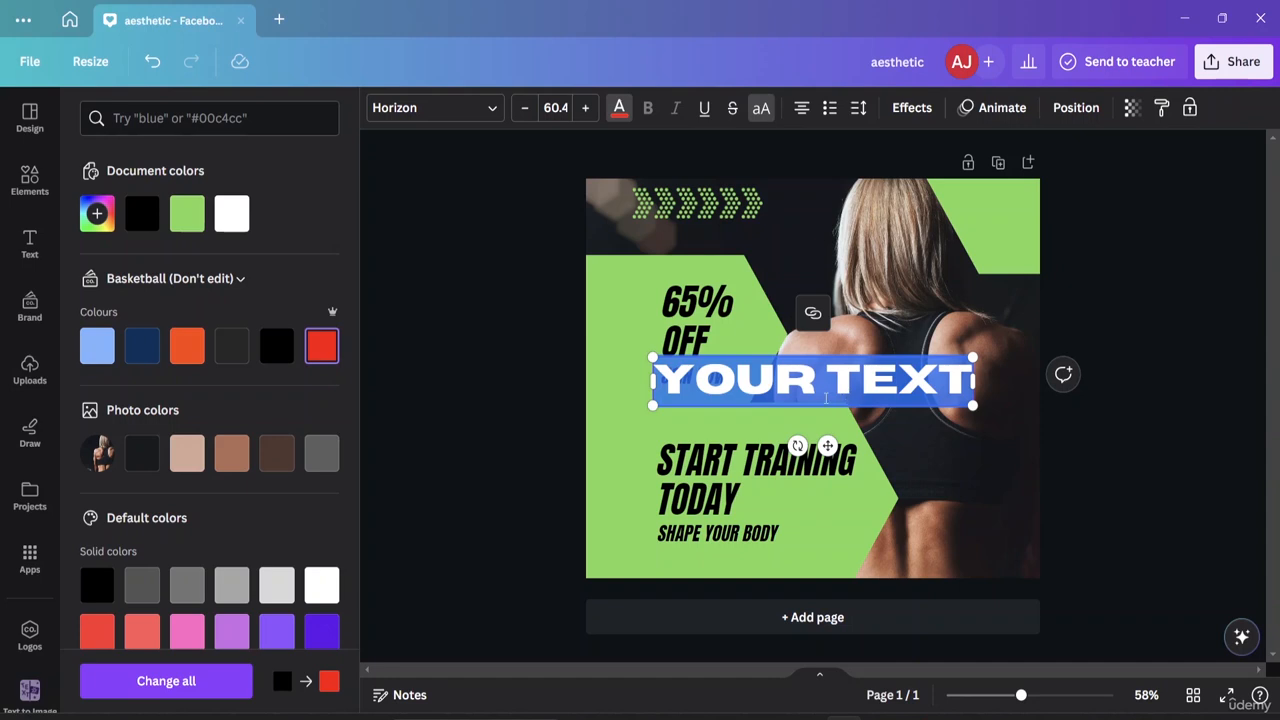
Move the "YOUR TEXT" box to the top of the post, then delete it
{"action": "left_click_drag", "start_coordinate": [784, 353], "coordinate": [729, 190]}
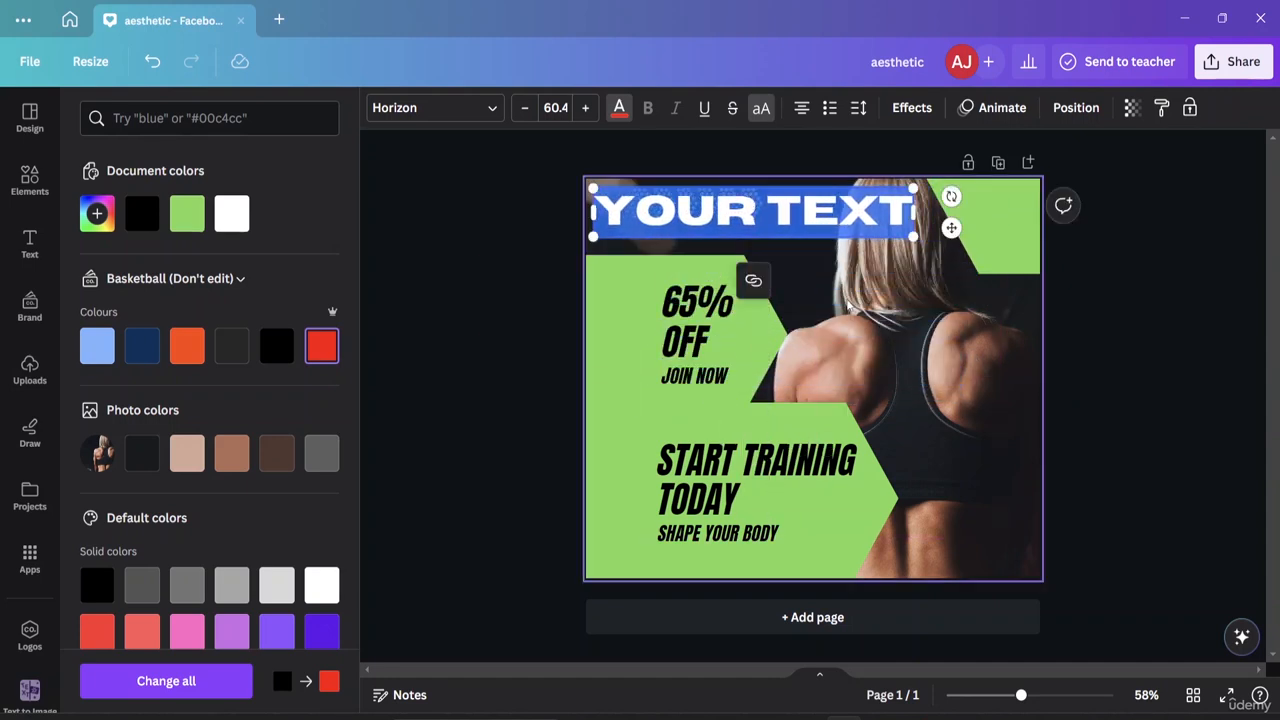
{"action": "left_click", "coordinate": [1223, 347]}
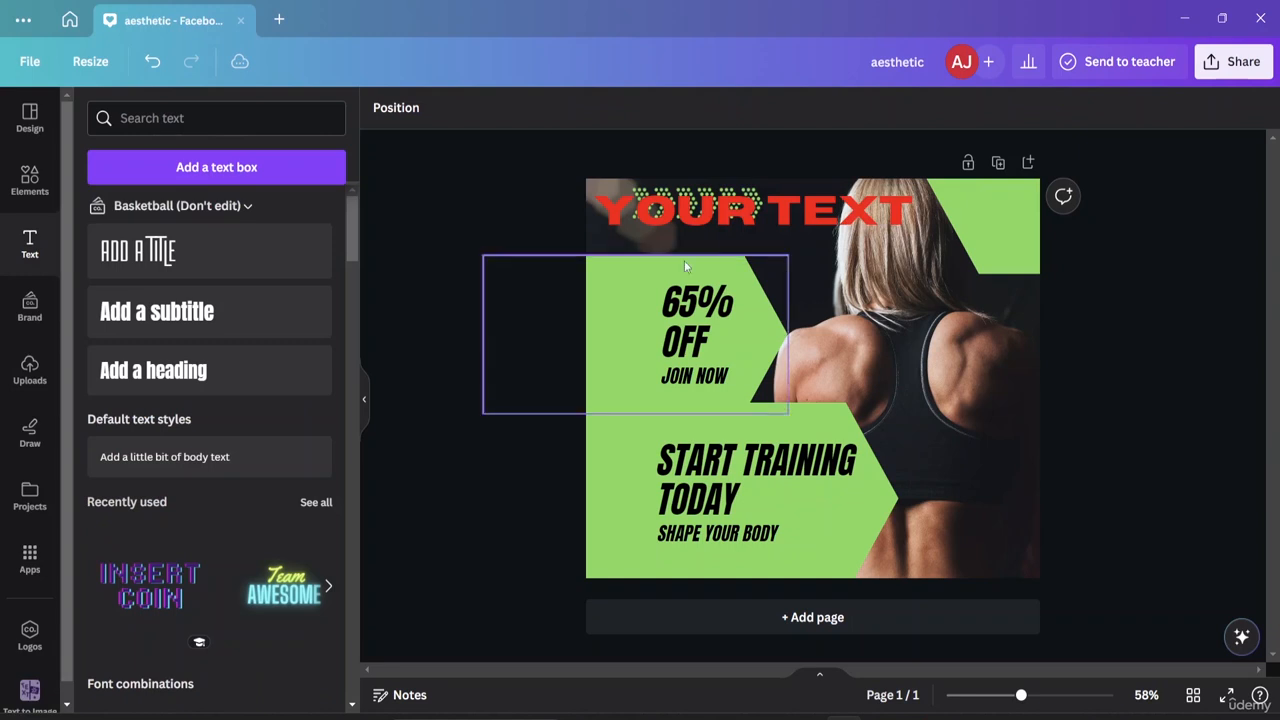
{"action": "left_click", "coordinate": [778, 222]}
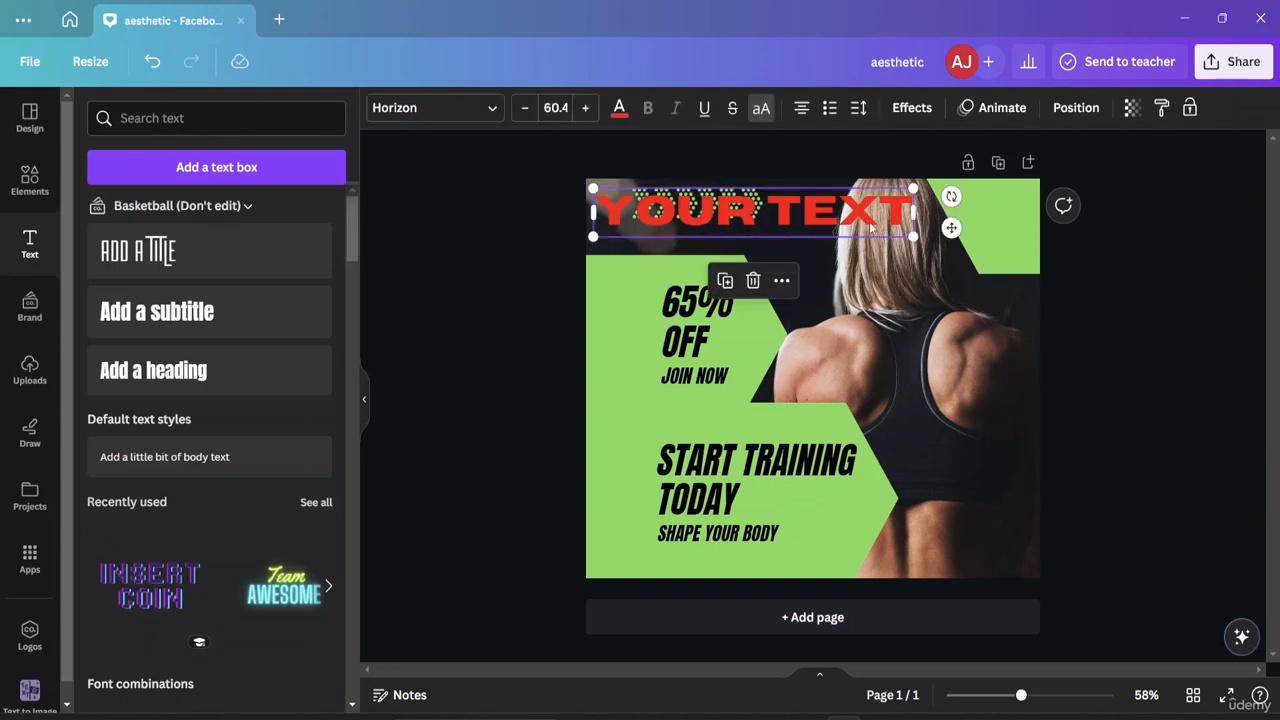
{"action": "key", "text": "Delete"}
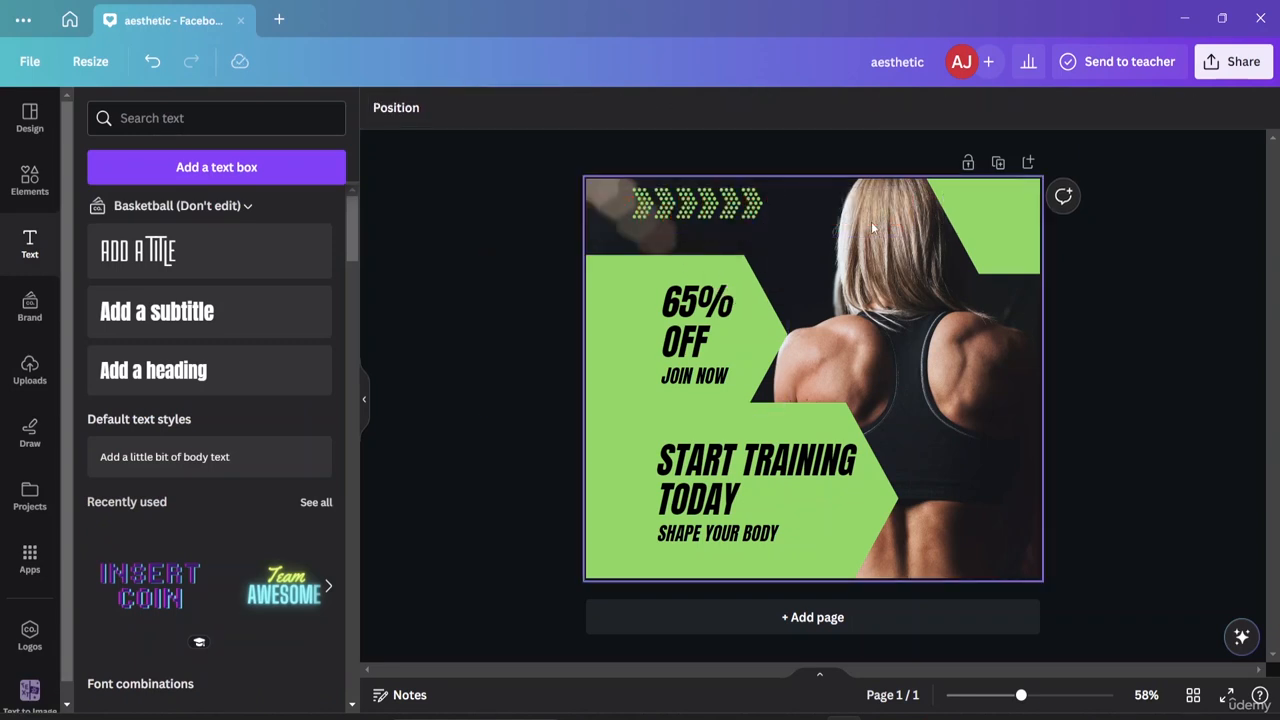
Look through the text styles and the available font combinations
{"action": "scroll", "coordinate": [248, 387], "scroll_direction": "down", "scroll_amount": 2}
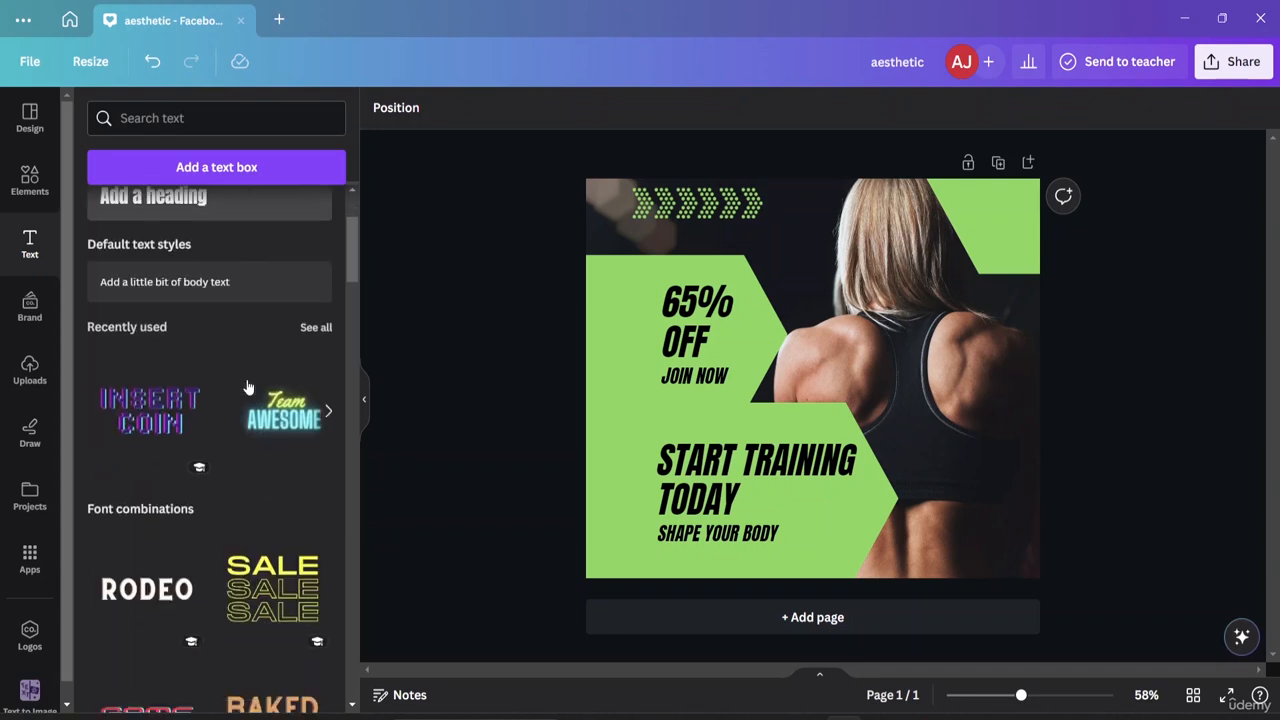
{"action": "scroll", "coordinate": [247, 395], "scroll_direction": "up", "scroll_amount": 2}
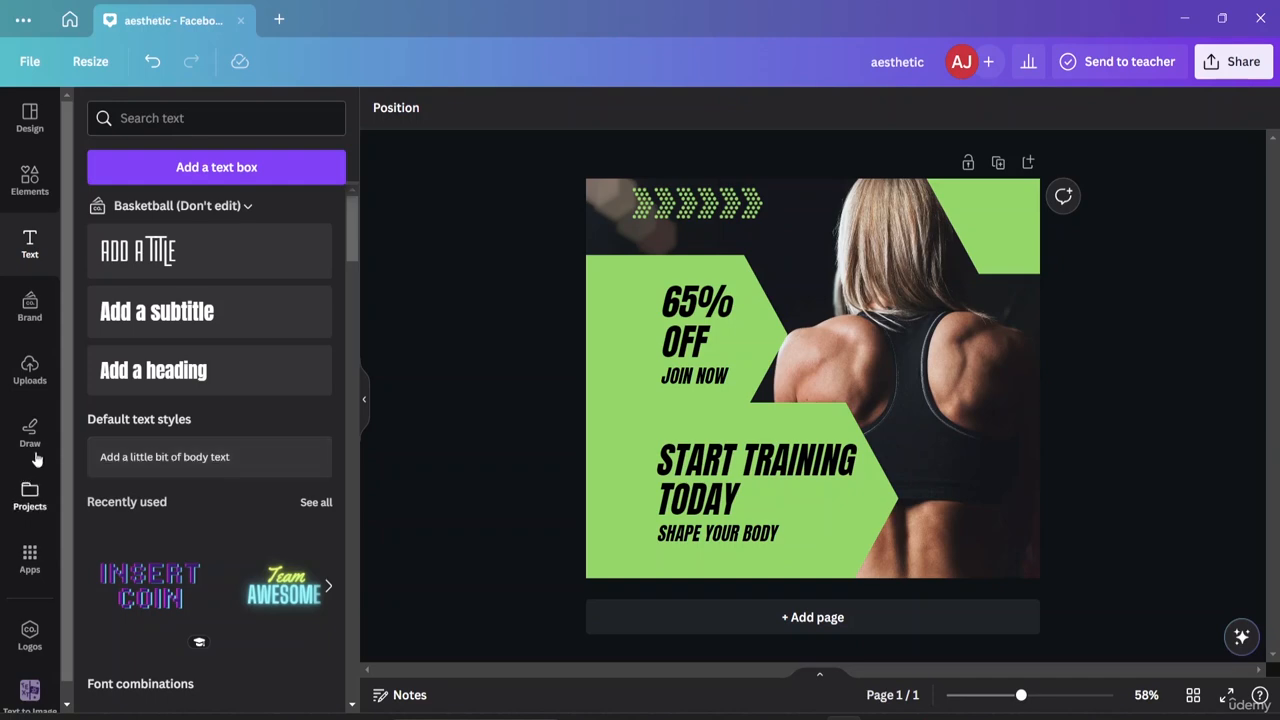
{"action": "scroll", "coordinate": [226, 312], "scroll_direction": "down", "scroll_amount": 10}
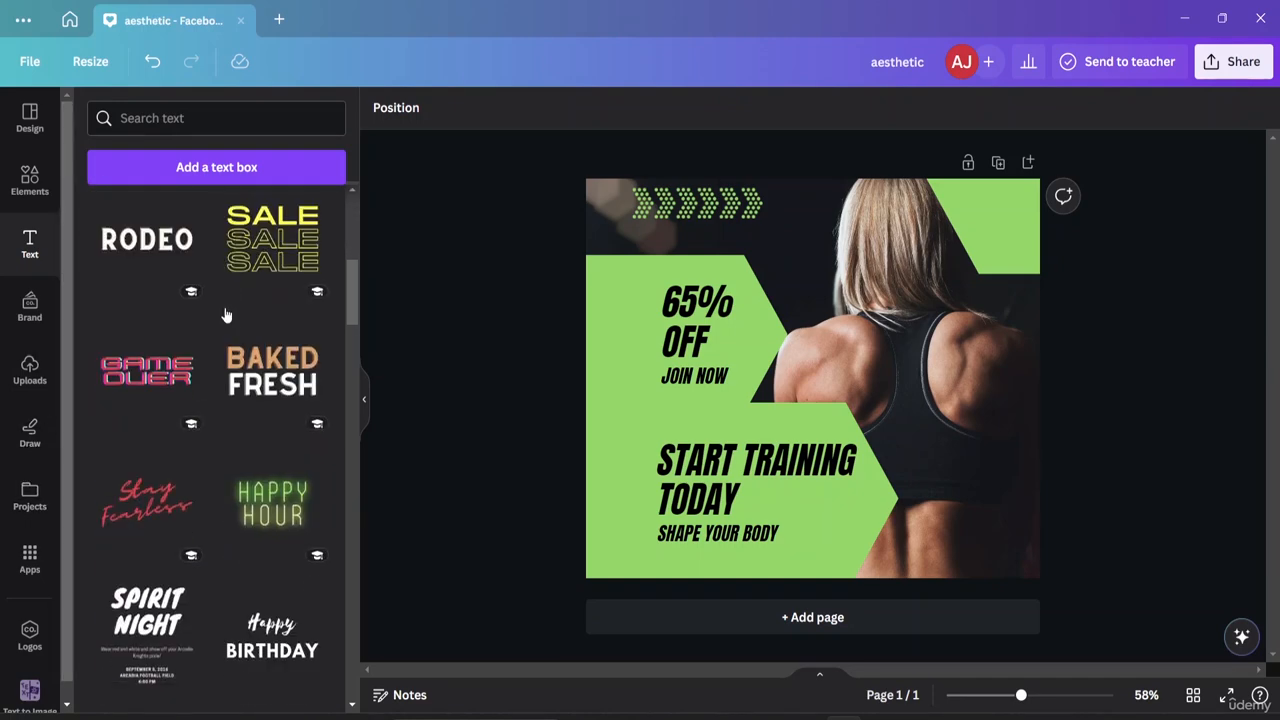
{"action": "scroll", "coordinate": [224, 316], "scroll_direction": "down", "scroll_amount": 5}
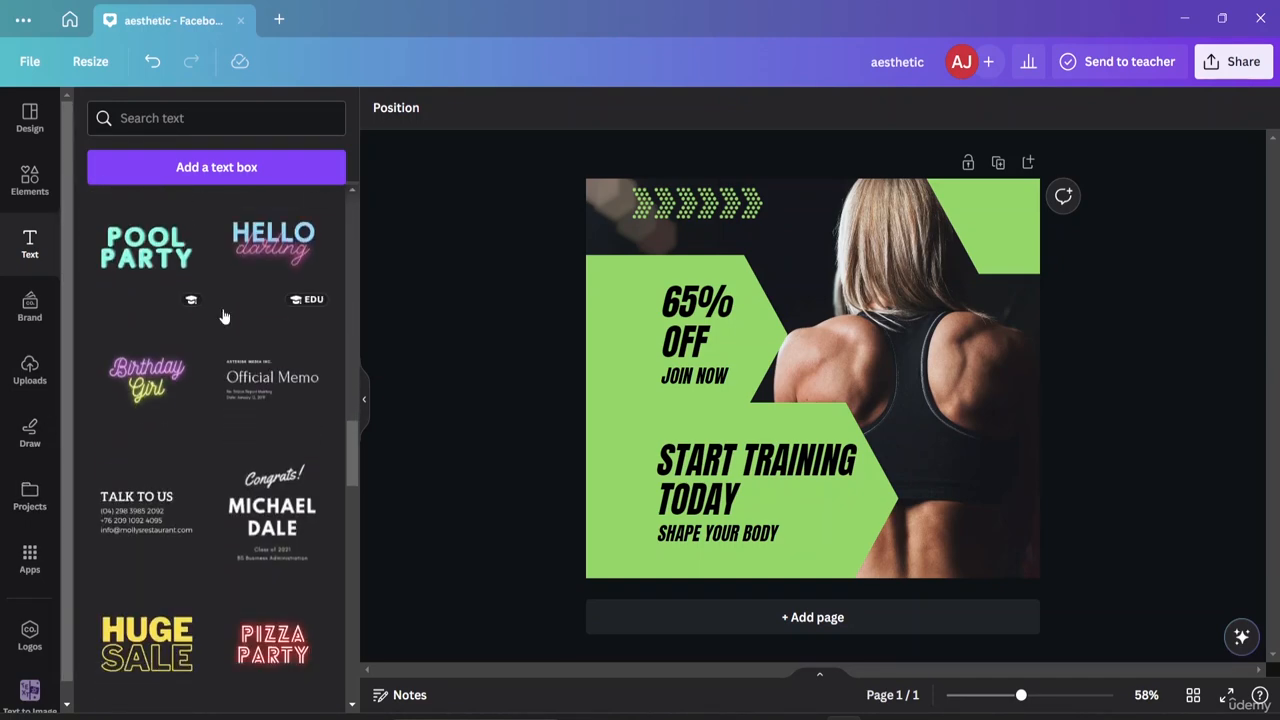
{"action": "scroll", "coordinate": [224, 316], "scroll_direction": "up", "scroll_amount": 7}
{"action": "scroll", "coordinate": [224, 316], "scroll_direction": "up", "scroll_amount": 3}
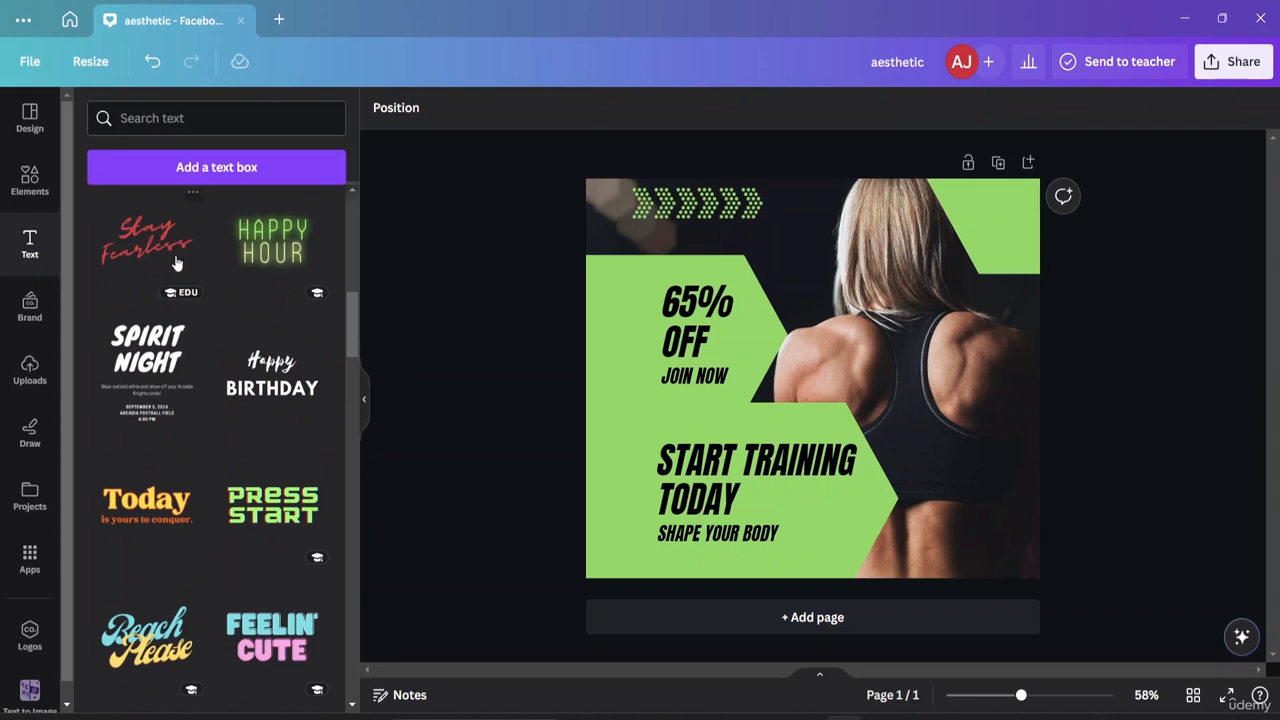
Add the neon green "HAPPY HOUR" font combination and shrink it into the lower-right corner of the post at font size 52.8
{"action": "left_click", "coordinate": [262, 255]}
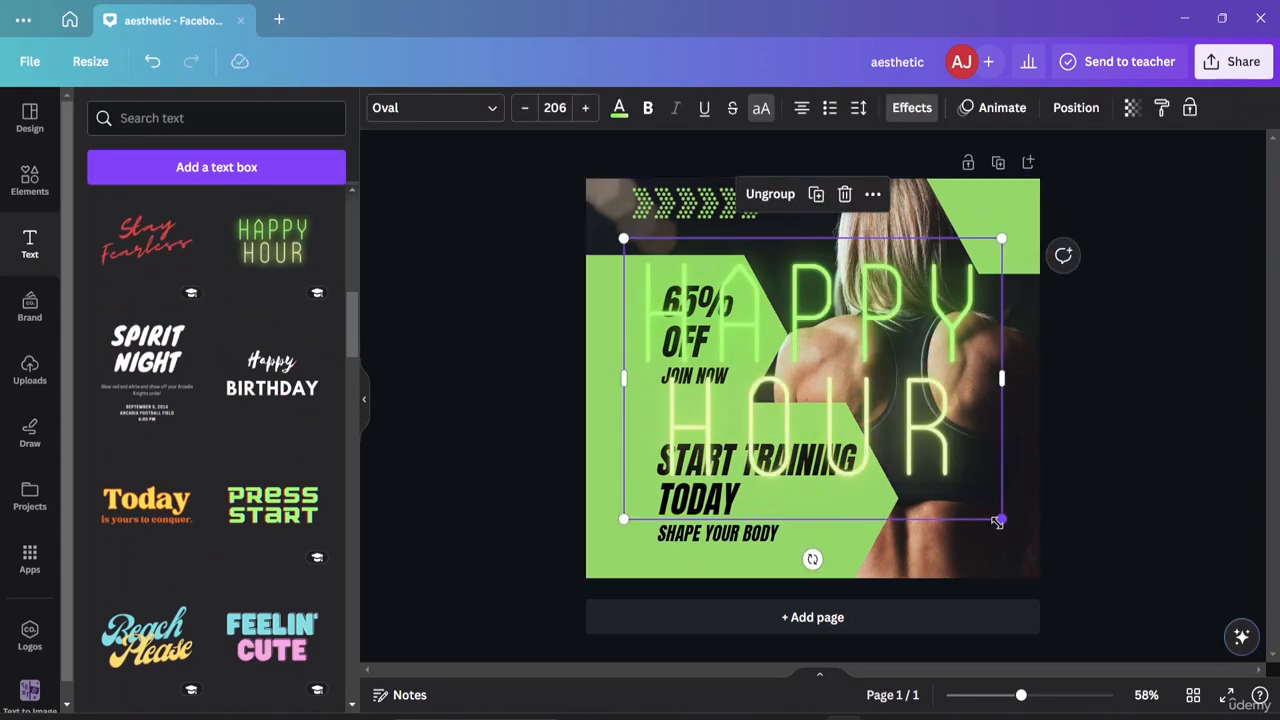
{"action": "left_click_drag", "start_coordinate": [997, 521], "coordinate": [952, 522]}
{"action": "left_click", "coordinate": [1130, 432]}
Underline both words of the "HAPPY HOUR" text, first "HOUR" and then "HAPPY"
{"action": "left_click", "coordinate": [966, 538]}
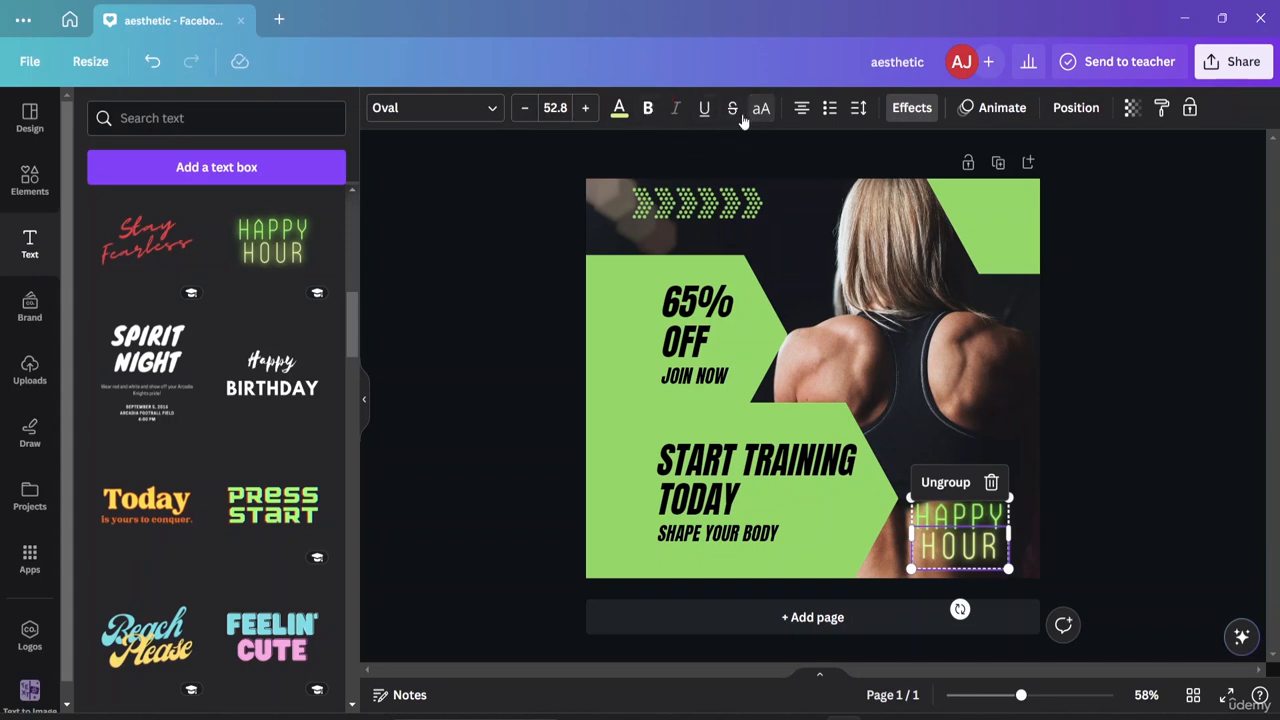
{"action": "left_click", "coordinate": [705, 110]}
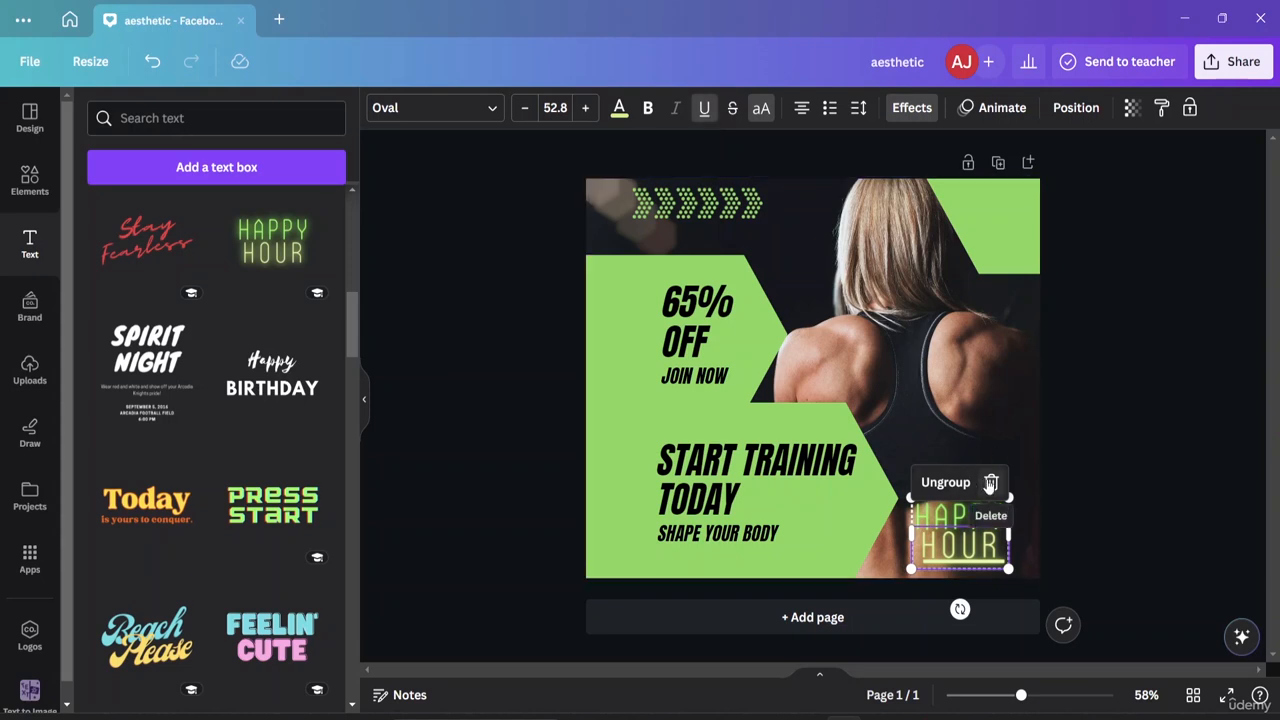
{"action": "left_click", "coordinate": [1099, 461]}
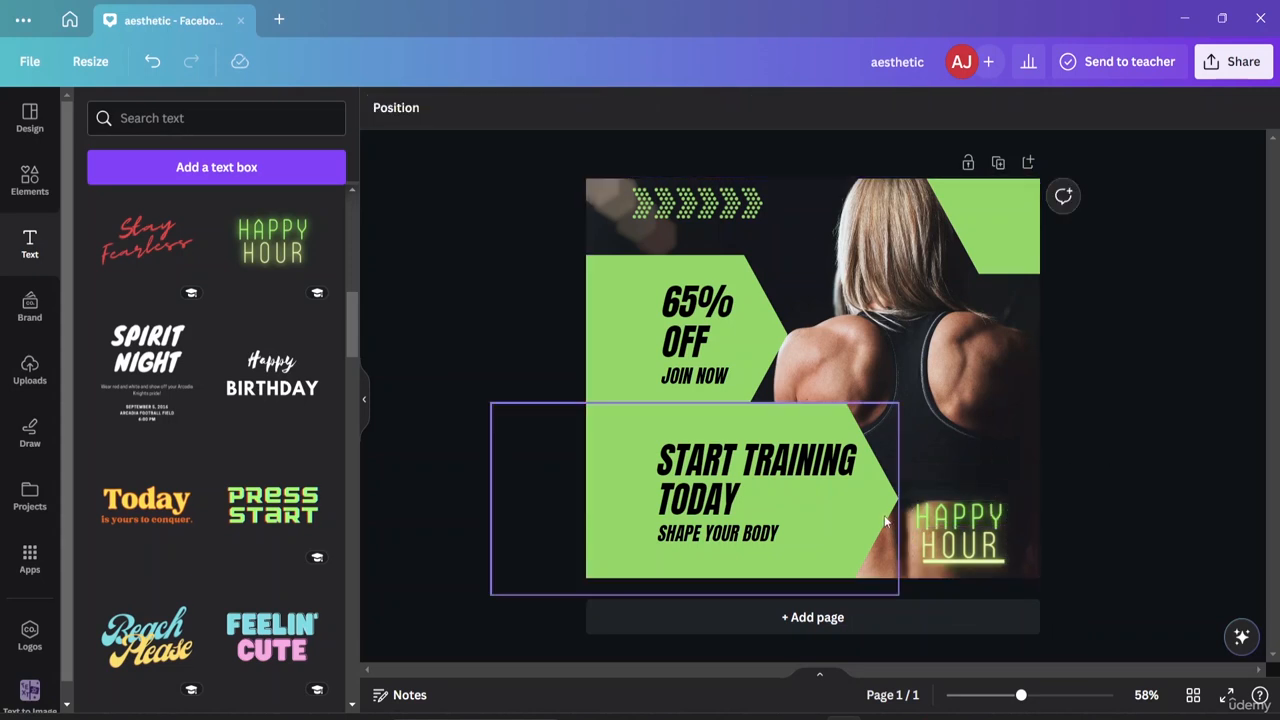
{"action": "left_click", "coordinate": [921, 510]}
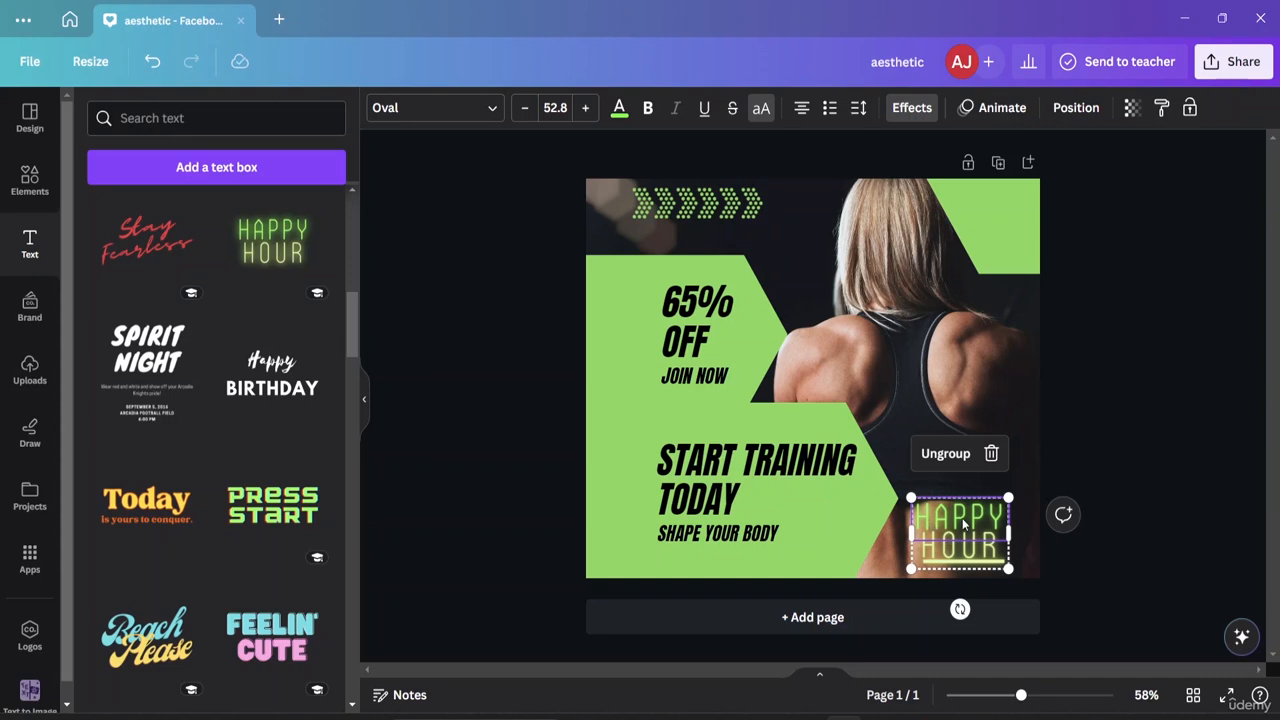
{"action": "left_click", "coordinate": [704, 108]}
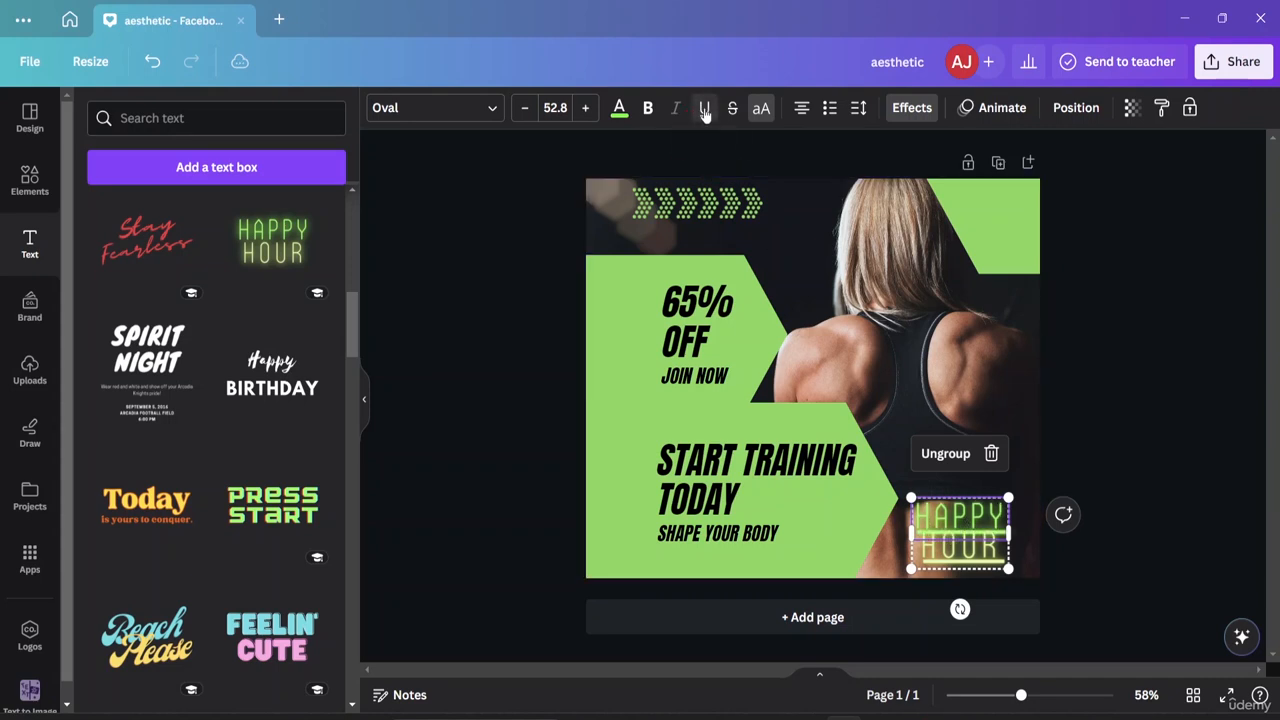
{"action": "left_click", "coordinate": [1136, 355]}
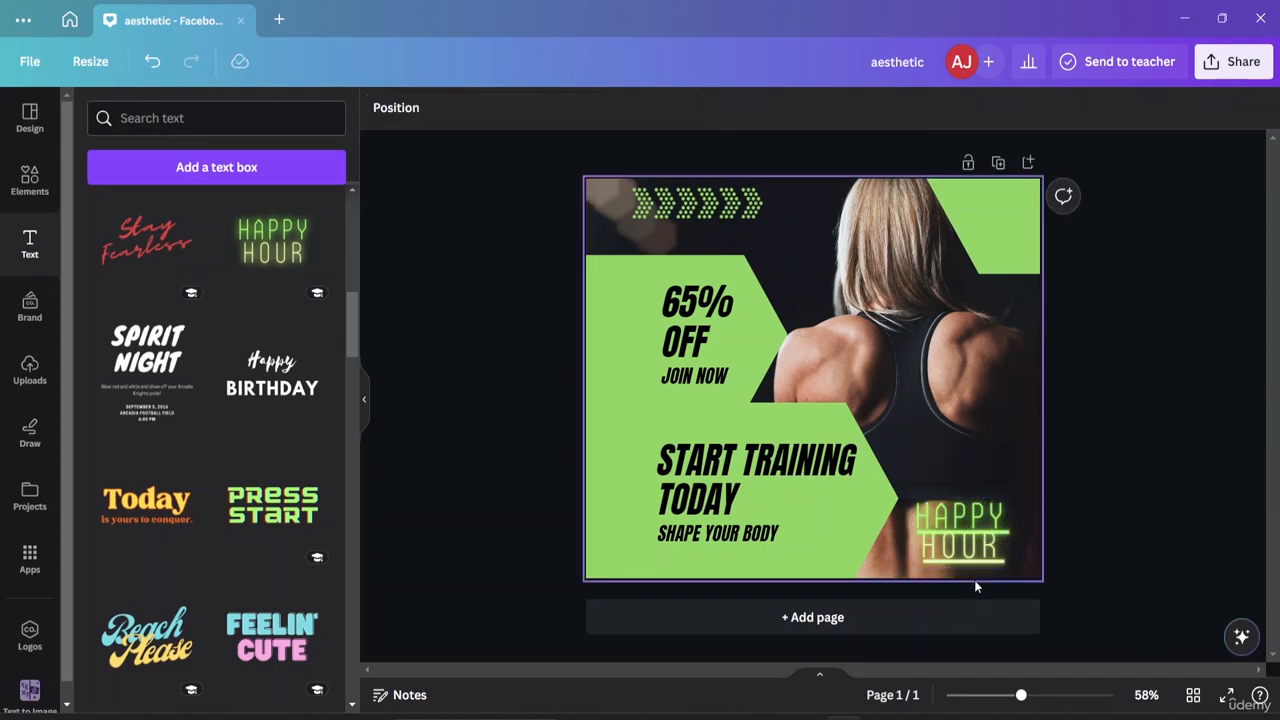
Try left, justified and right alignment on "HOUR" and nudge the group, then undo these changes back to centred text
{"action": "left_click", "coordinate": [924, 508]}
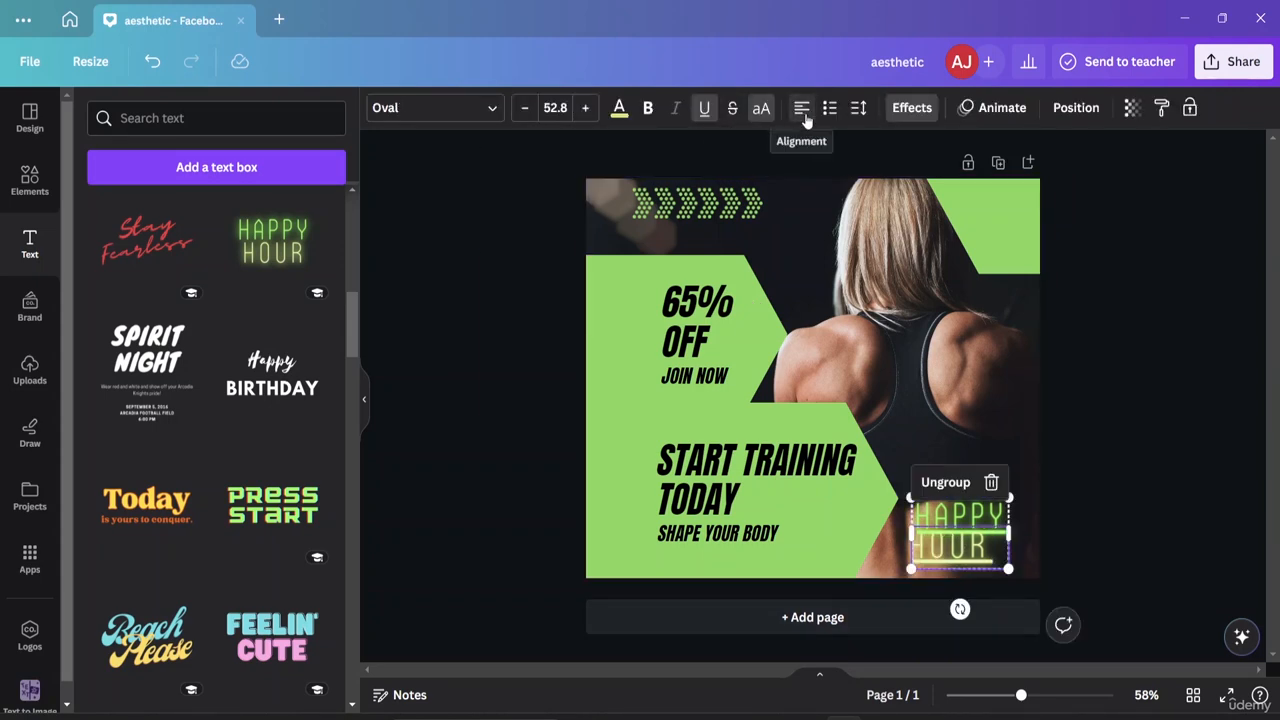
{"action": "left_click", "coordinate": [806, 118]}
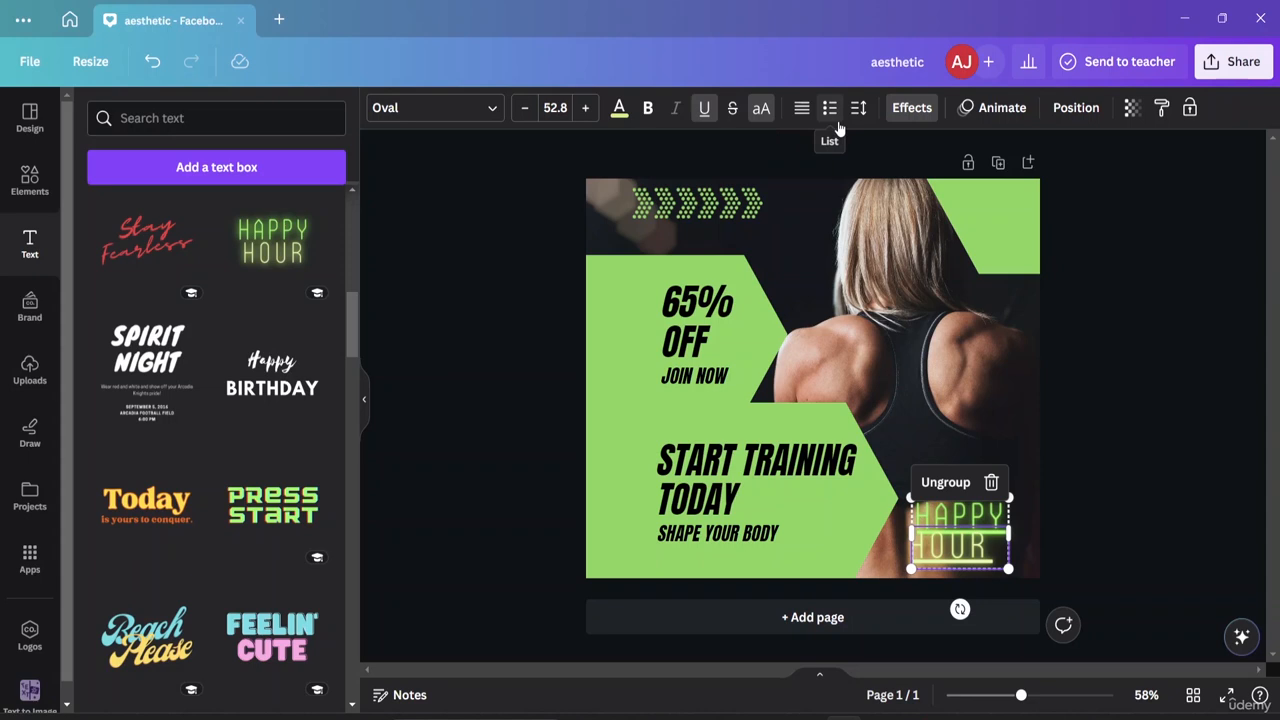
{"action": "left_click", "coordinate": [802, 109]}
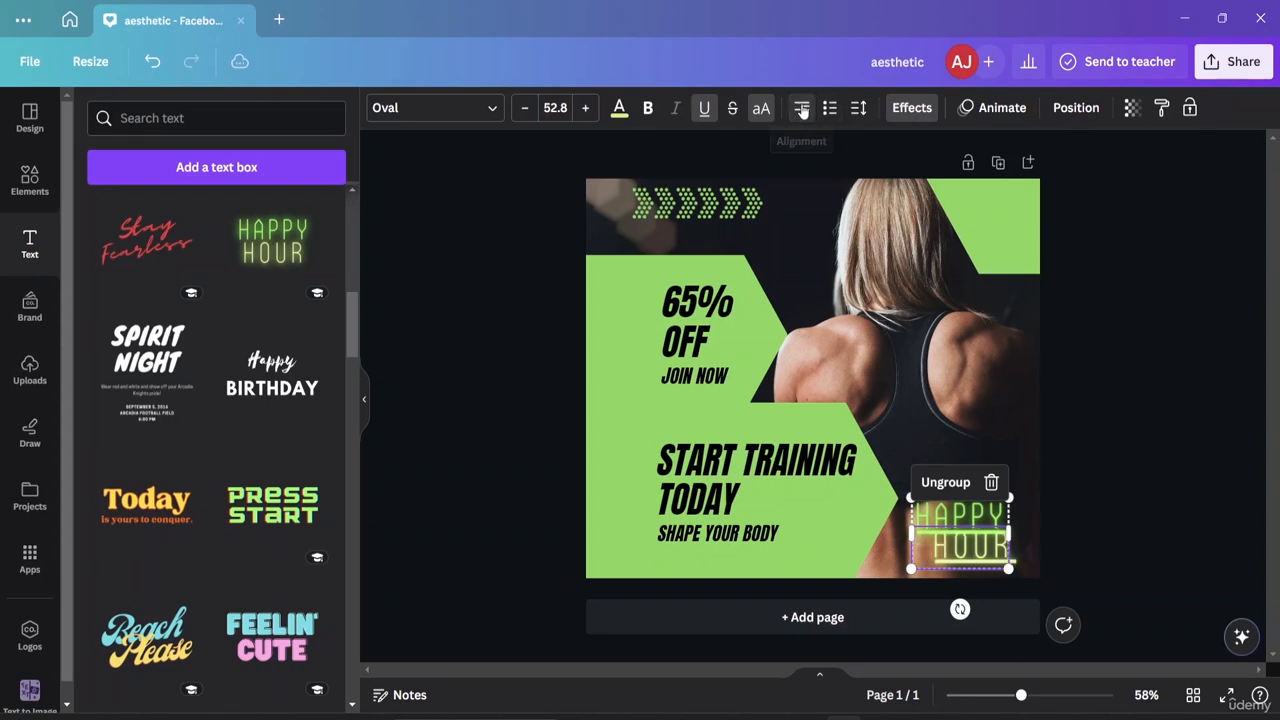
{"action": "left_click", "coordinate": [986, 548]}
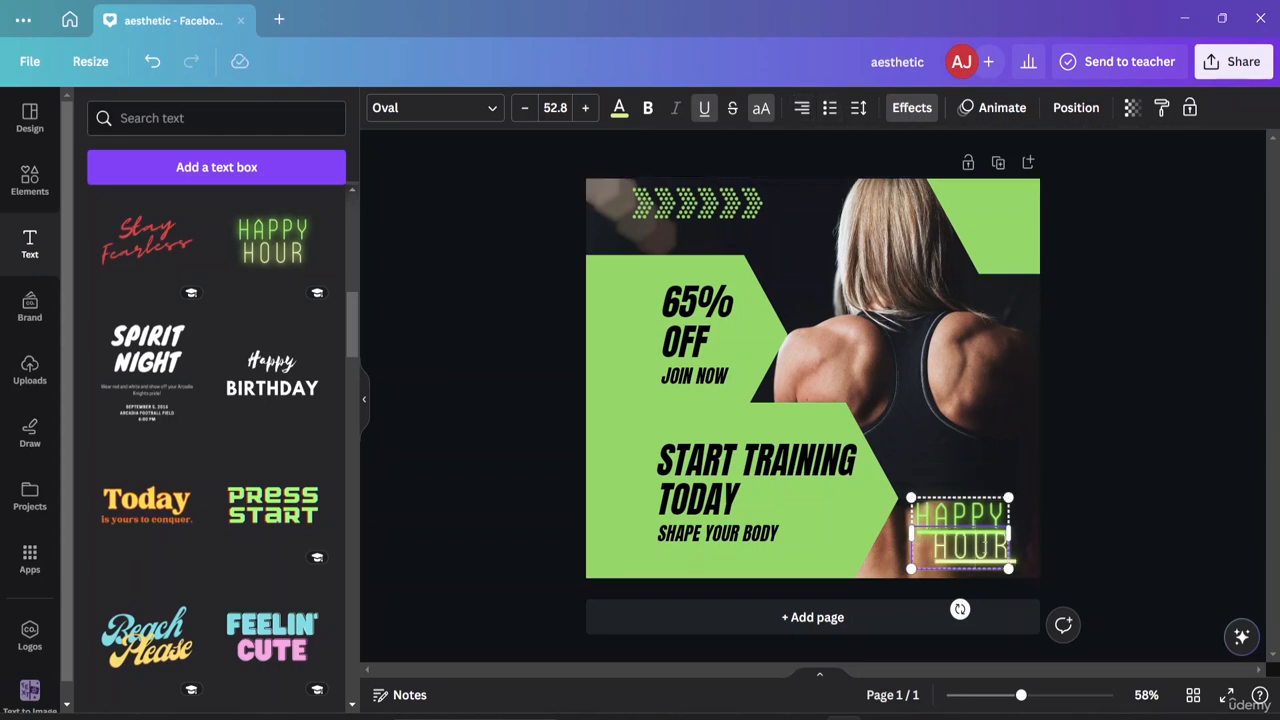
{"action": "left_click", "coordinate": [980, 545]}
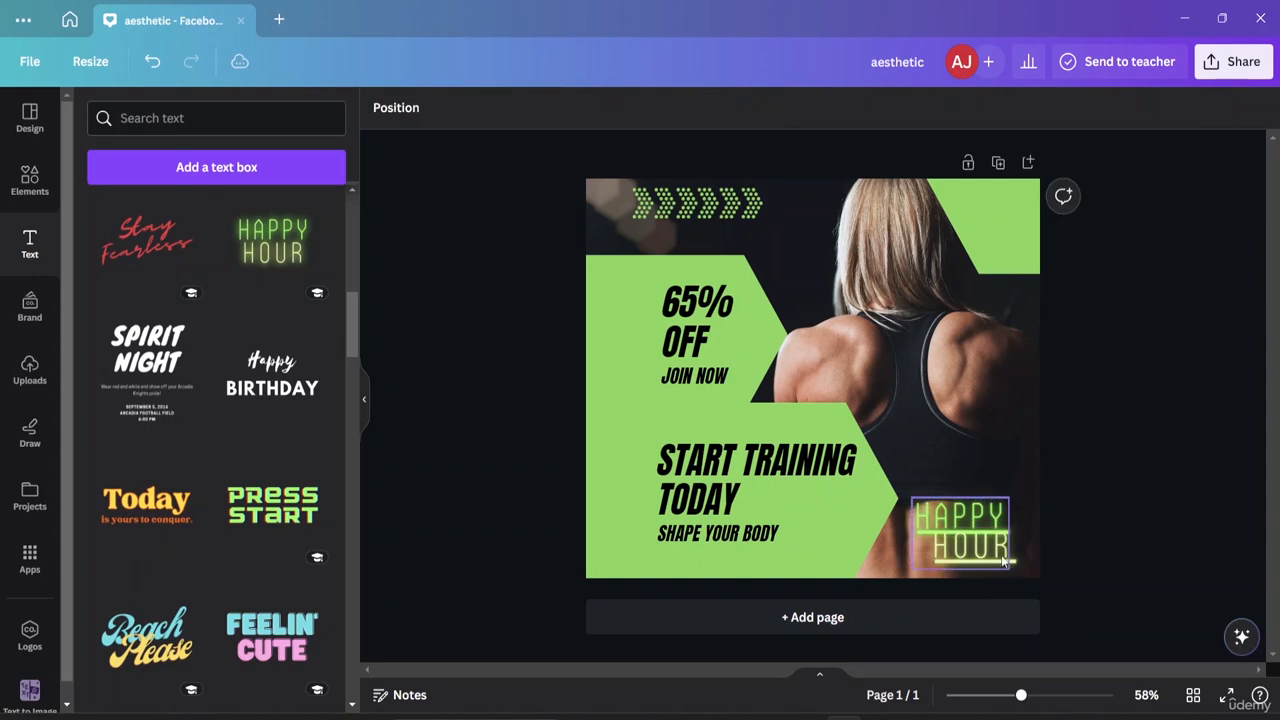
{"action": "left_click_drag", "start_coordinate": [980, 553], "coordinate": [986, 546]}
{"action": "left_click", "coordinate": [1150, 491]}
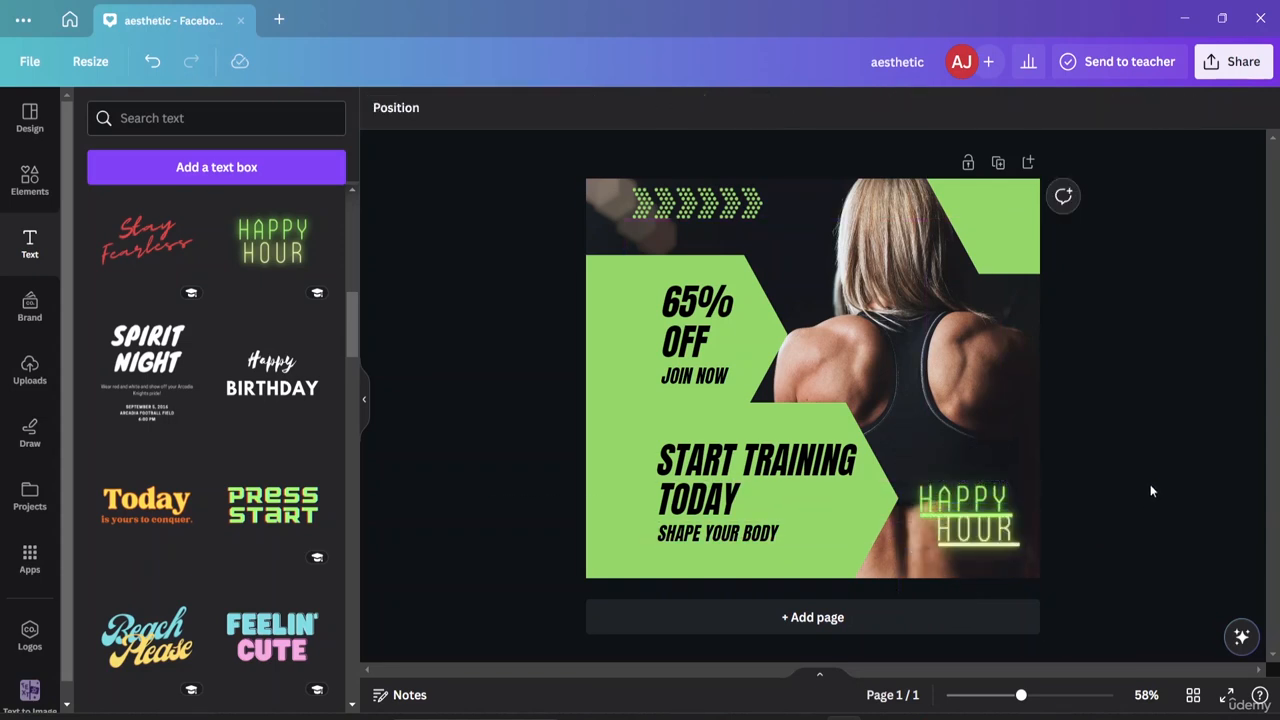
{"action": "key", "text": "ctrl+z"}
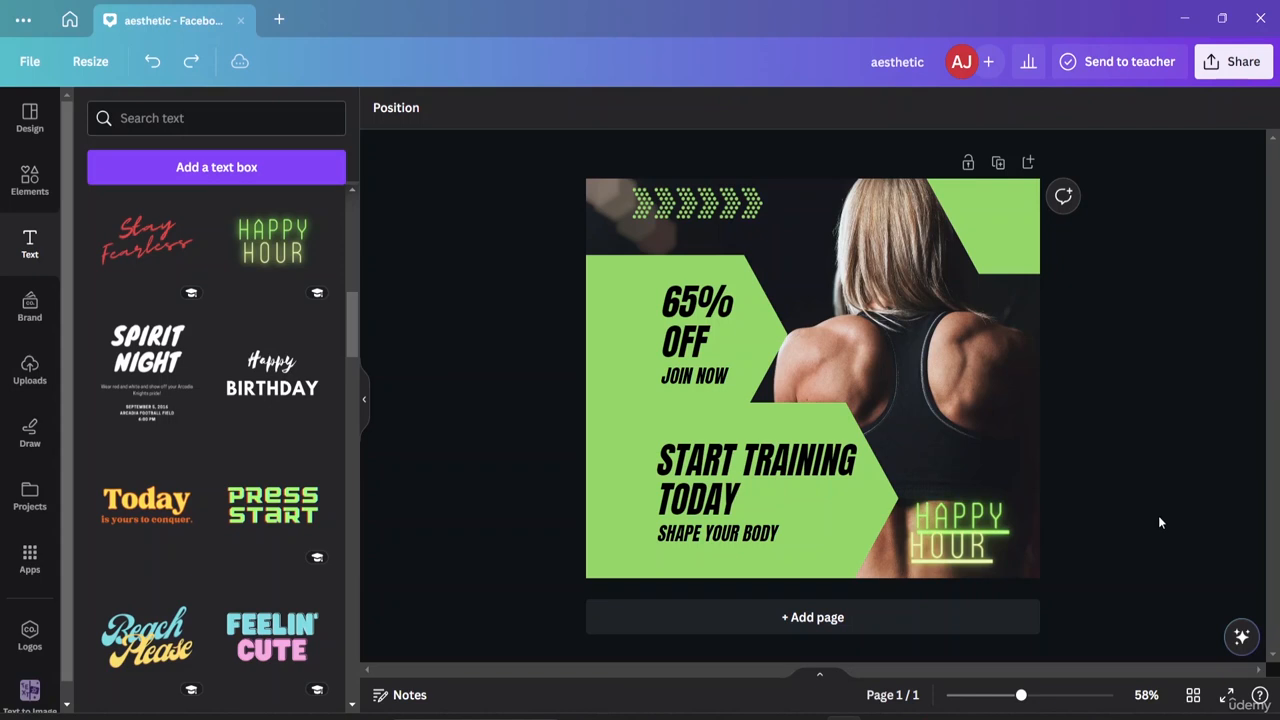
{"action": "key", "text": "ctrl+z"}
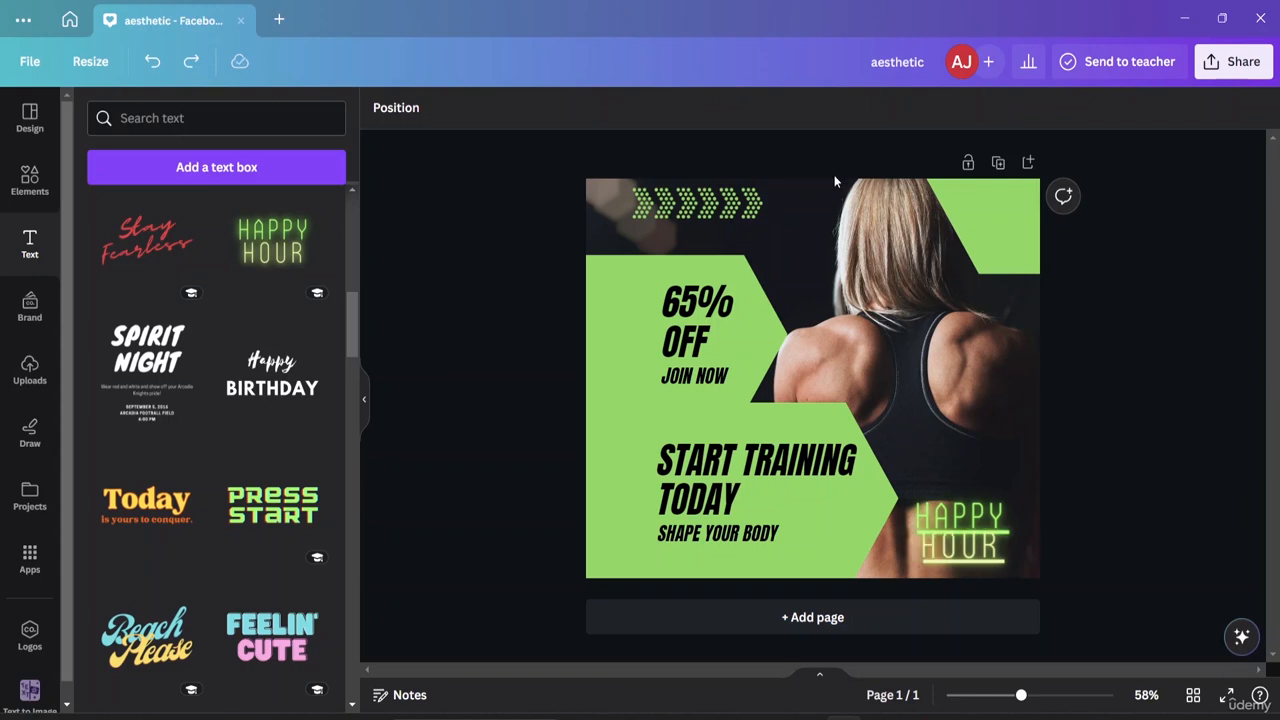
Set the letter spacing of "HOUR" to 265 and its line spacing to 1.85
{"action": "left_click", "coordinate": [966, 554]}
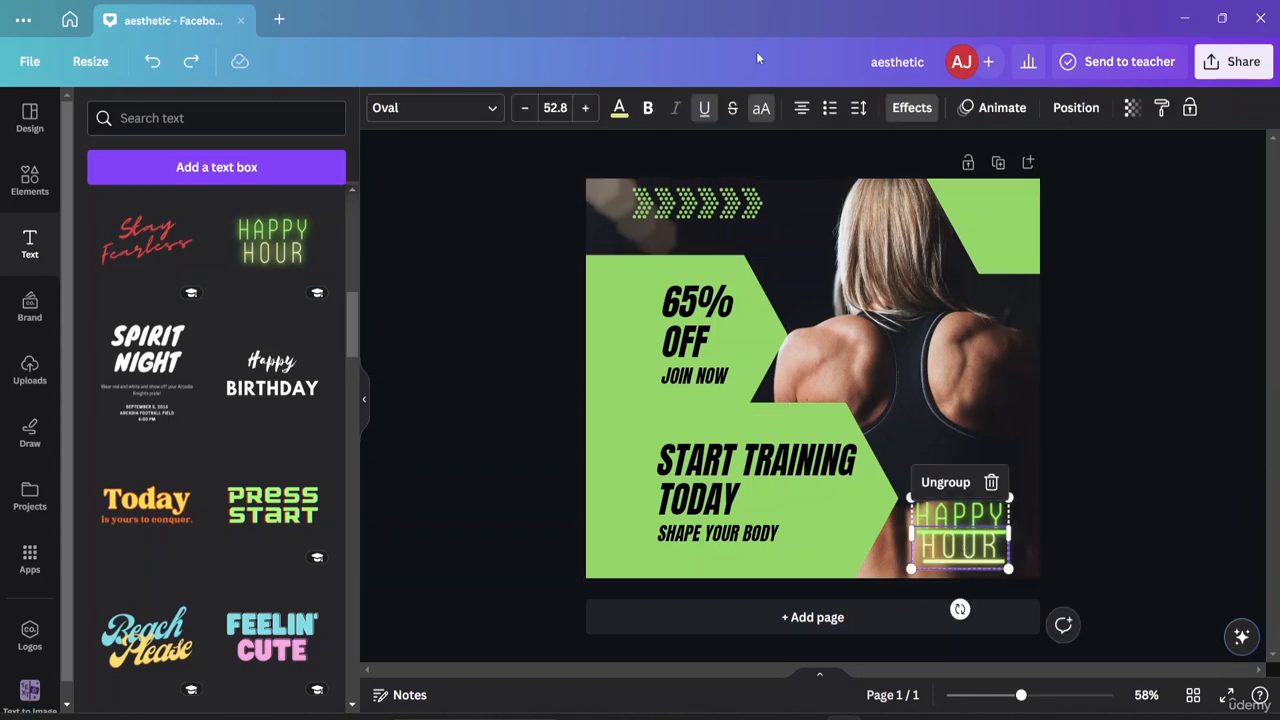
{"action": "left_click", "coordinate": [857, 110]}
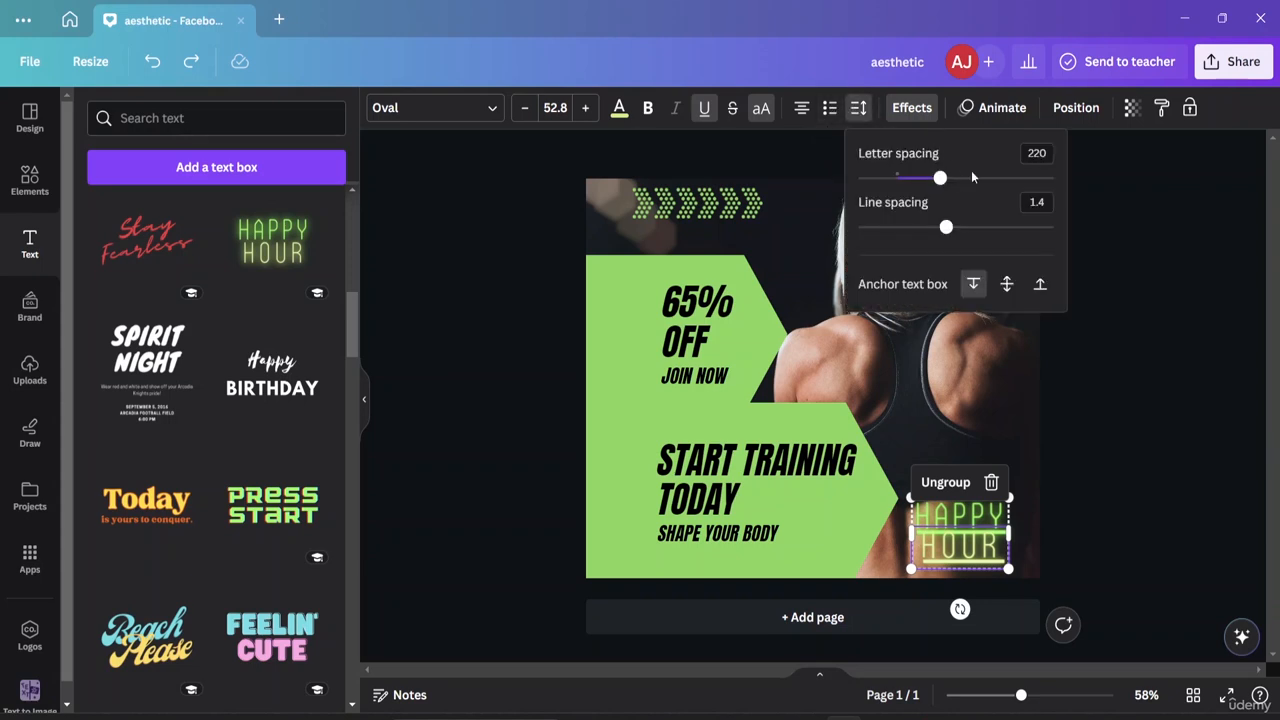
{"action": "left_click_drag", "start_coordinate": [943, 180], "coordinate": [991, 234]}
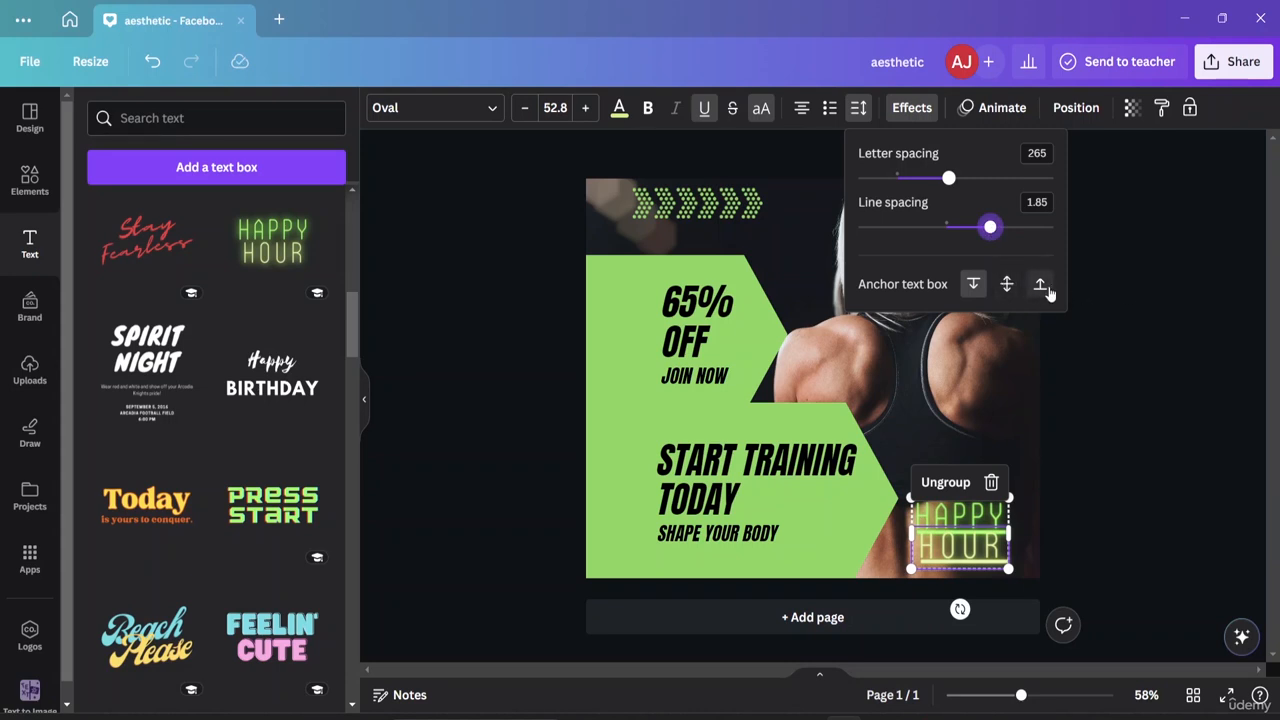
{"action": "left_click", "coordinate": [1236, 223]}
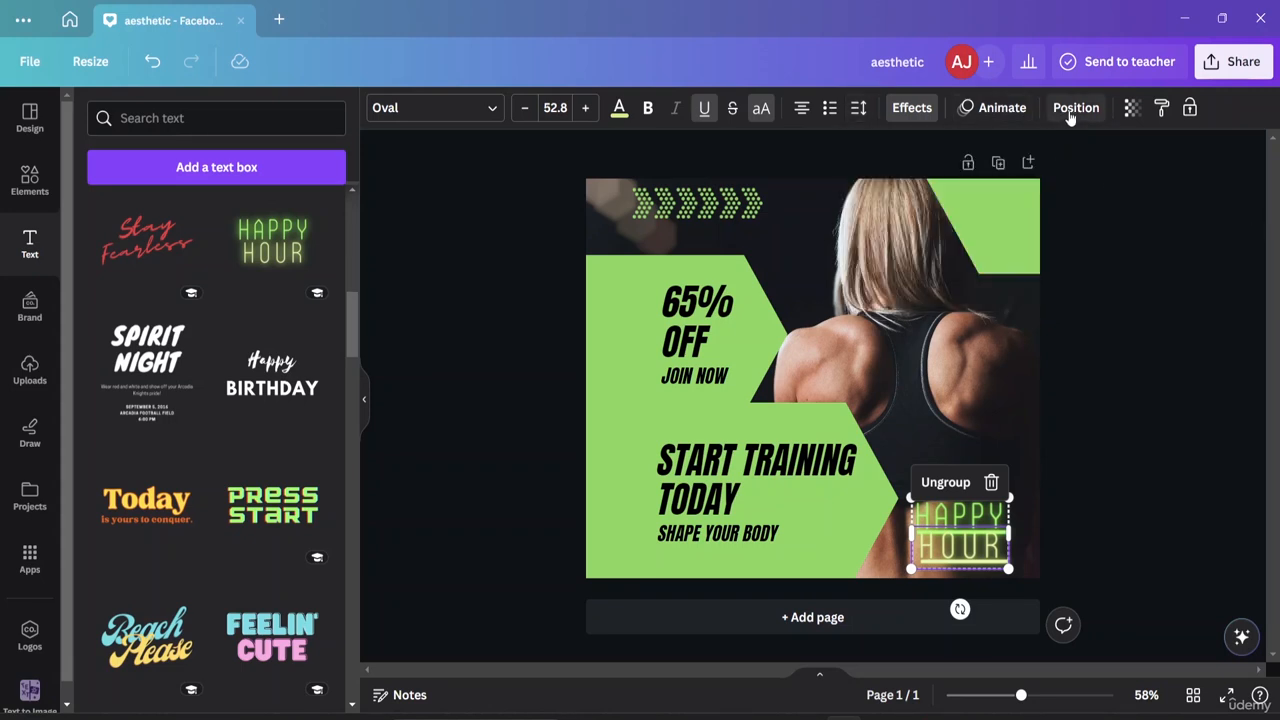
Set the transparency of "HOUR" to 69
{"action": "left_click", "coordinate": [1131, 108]}
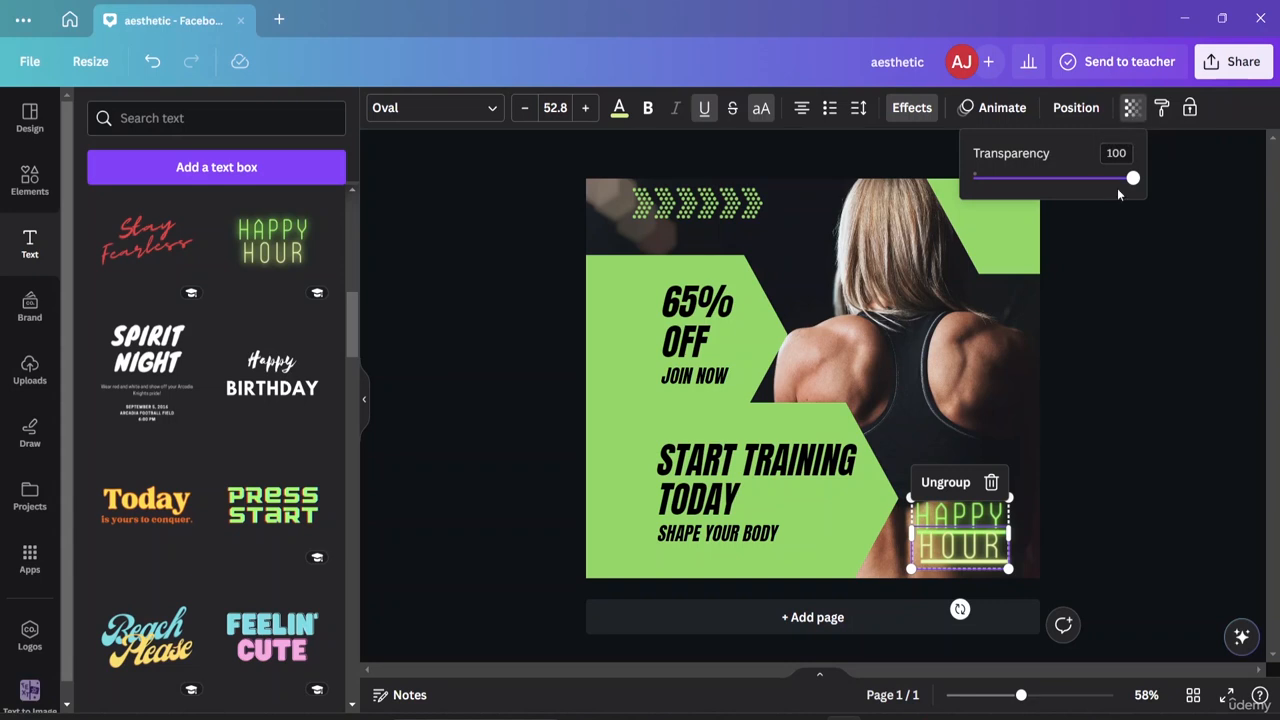
{"action": "left_click_drag", "start_coordinate": [1130, 188], "coordinate": [1085, 188]}
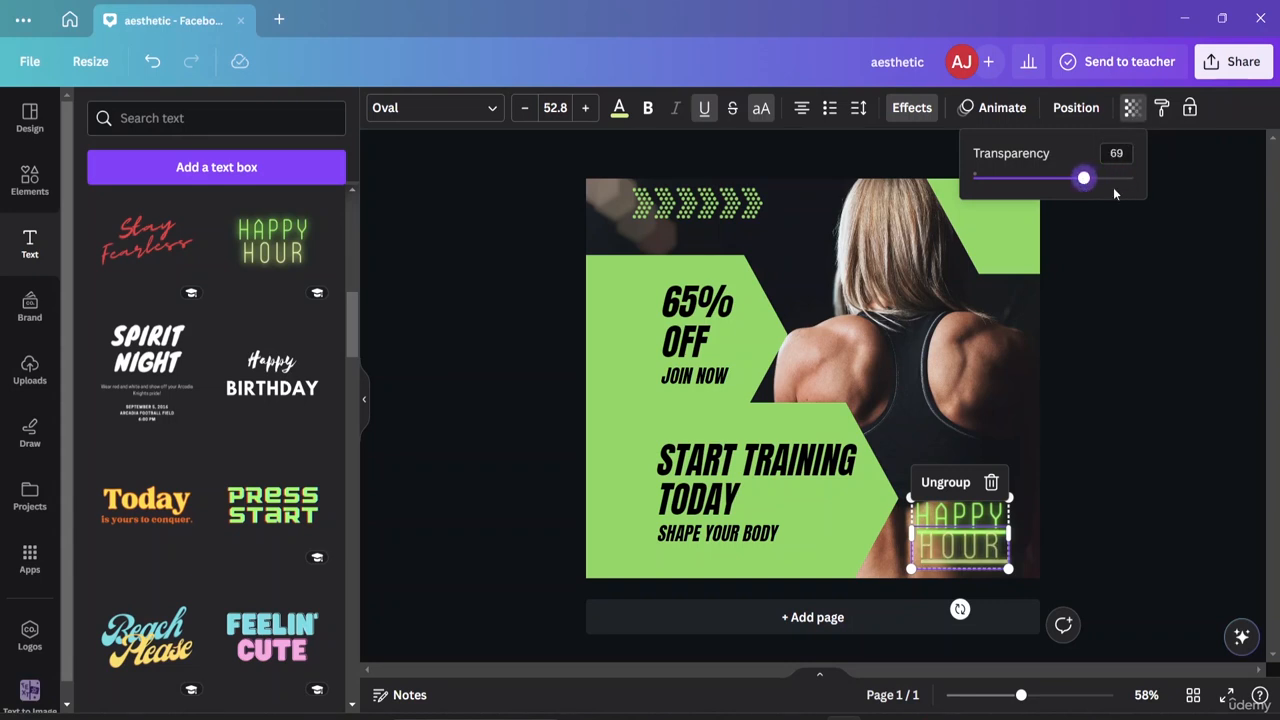
{"action": "left_click", "coordinate": [1143, 258]}
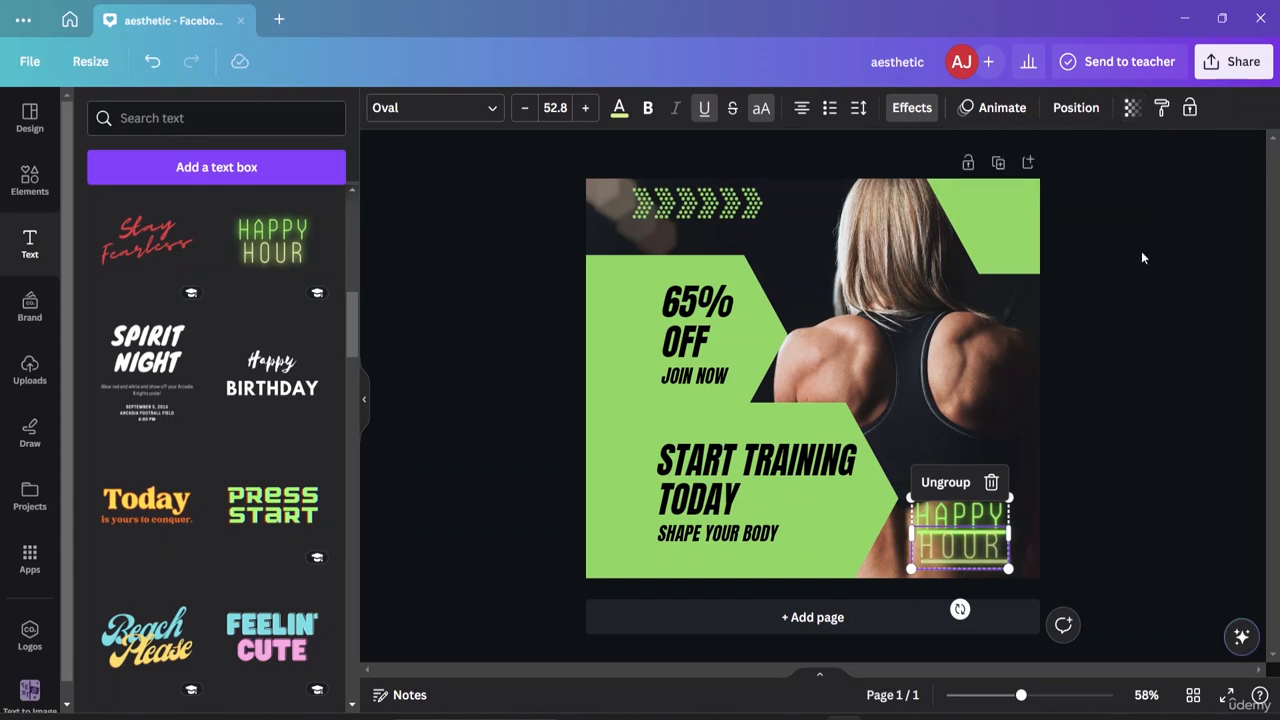
Lock the "HAPPY HOUR" group and unlock it again, then shift it slightly to the right
{"action": "left_click", "coordinate": [1189, 110]}
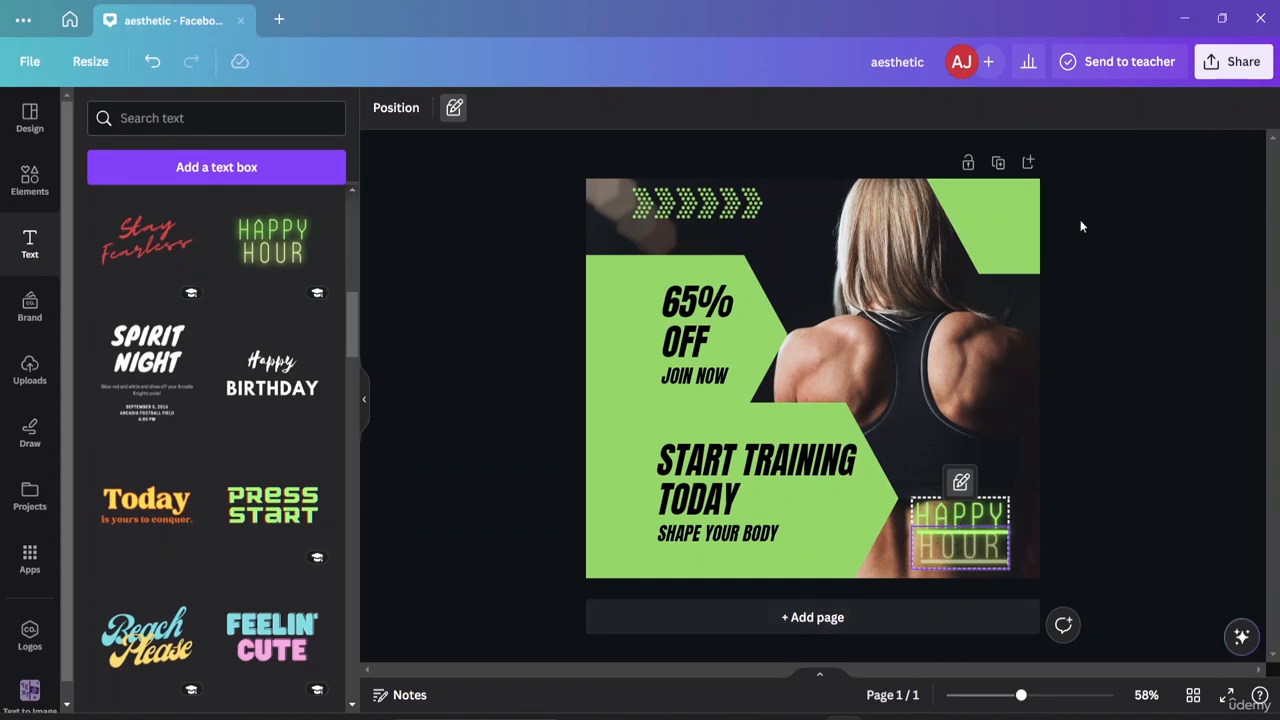
{"action": "left_click", "coordinate": [961, 484]}
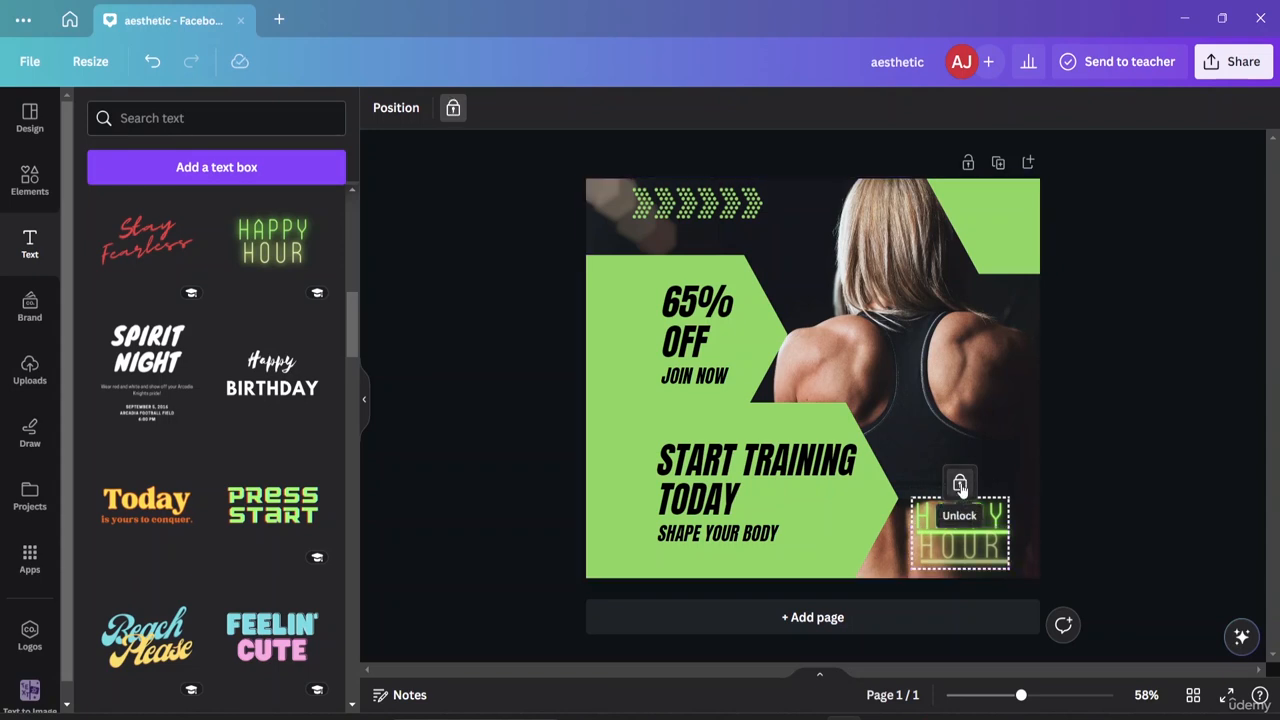
{"action": "left_click", "coordinate": [960, 484]}
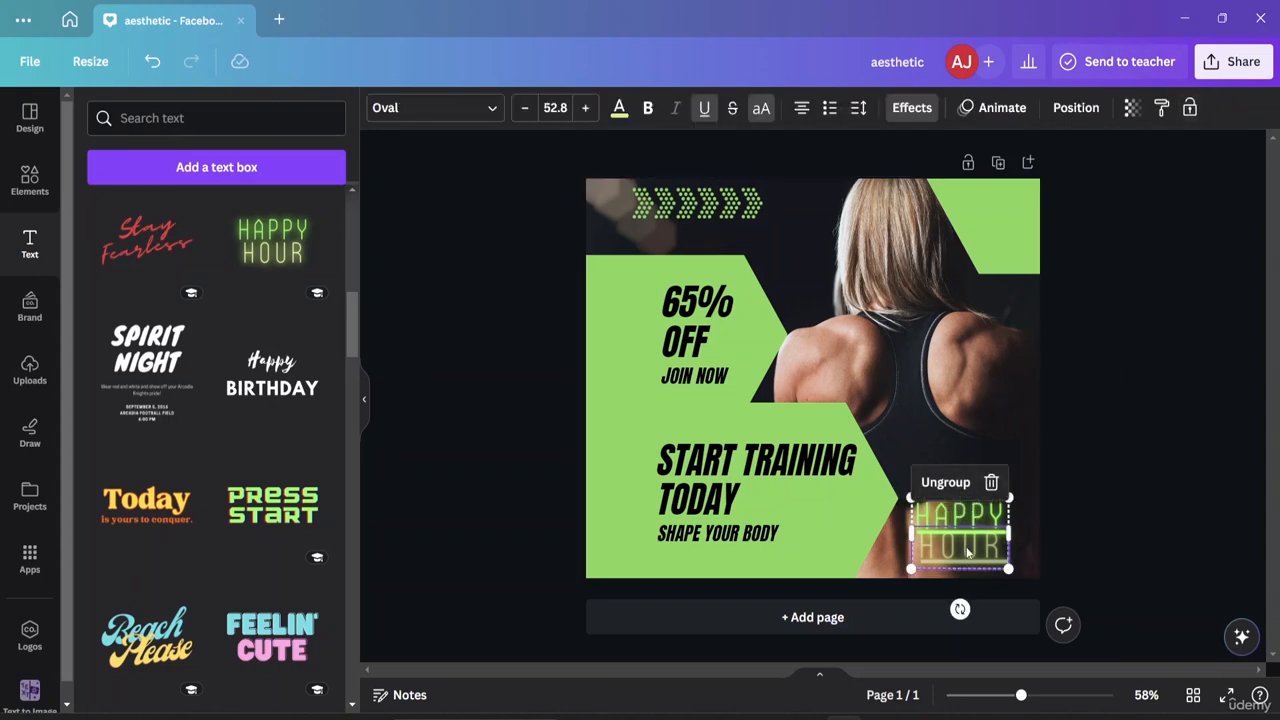
{"action": "mouse_move", "coordinate": [967, 552]}
{"action": "left_mouse_down"}
{"action": "mouse_move", "coordinate": [1000, 540]}
{"action": "mouse_move", "coordinate": [969, 543]}
{"action": "left_mouse_up"}
{"action": "left_click", "coordinate": [1202, 441]}
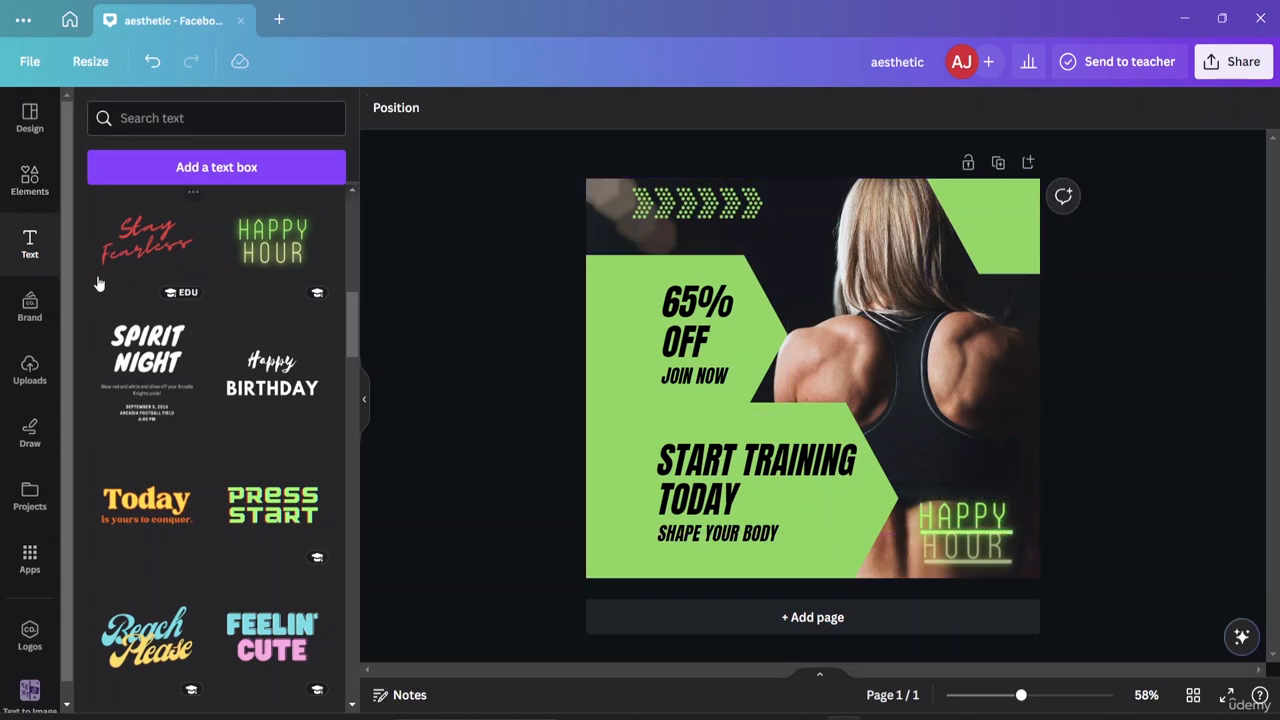
Open the Basketball brand kit, view its full set of logos and return to the kit overview
{"action": "left_click", "coordinate": [30, 305]}
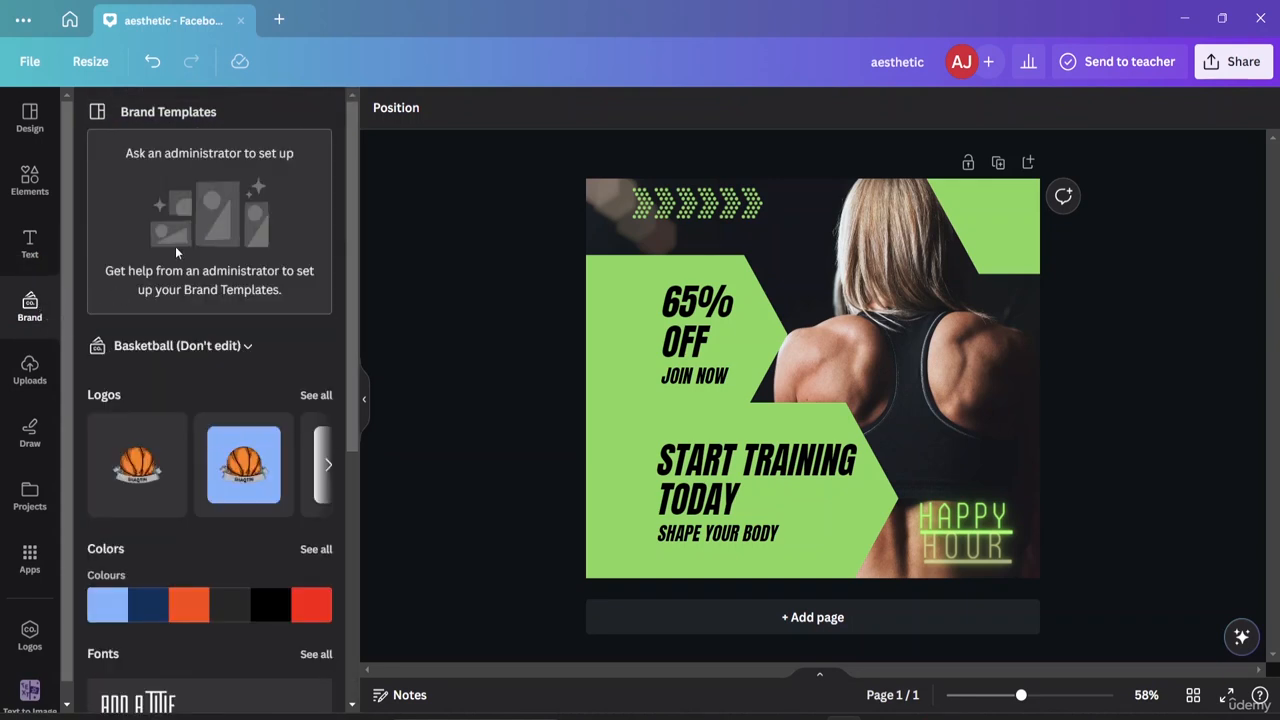
{"action": "scroll", "coordinate": [213, 405], "scroll_direction": "down", "scroll_amount": 1}
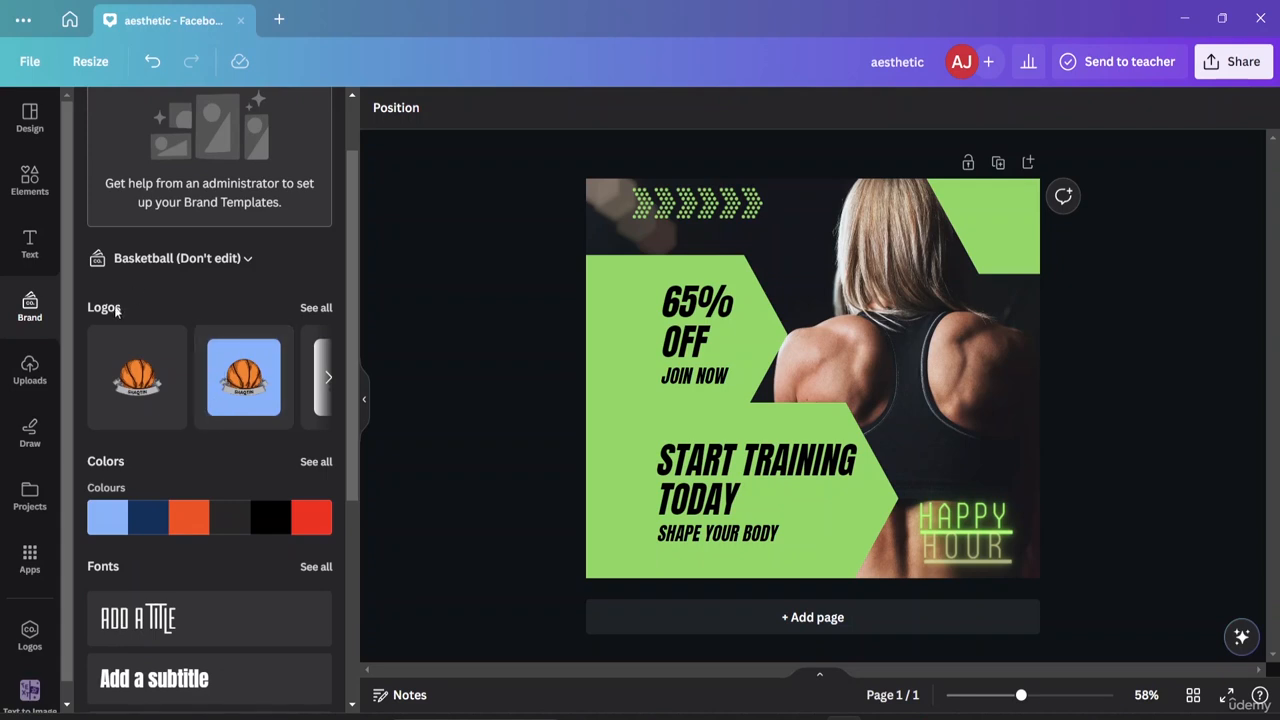
{"action": "scroll", "coordinate": [290, 305], "scroll_direction": "down", "scroll_amount": 1}
{"action": "left_click", "coordinate": [318, 222]}
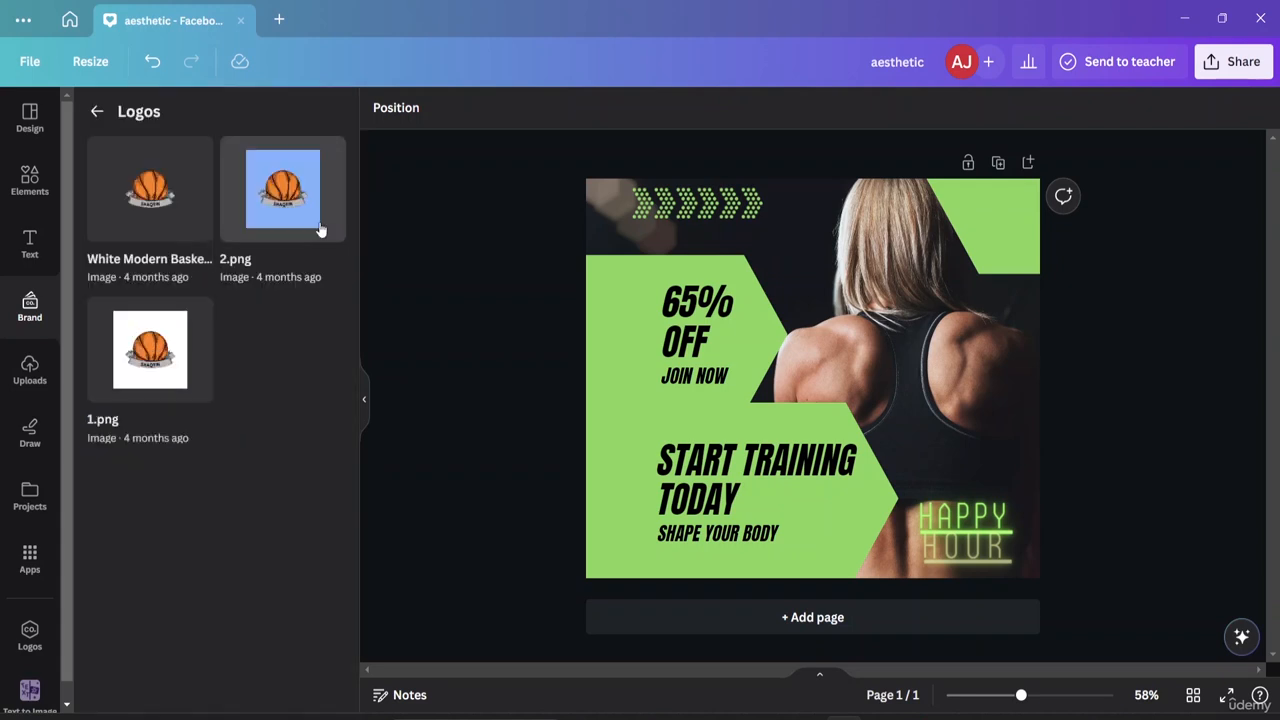
{"action": "left_click", "coordinate": [96, 111]}
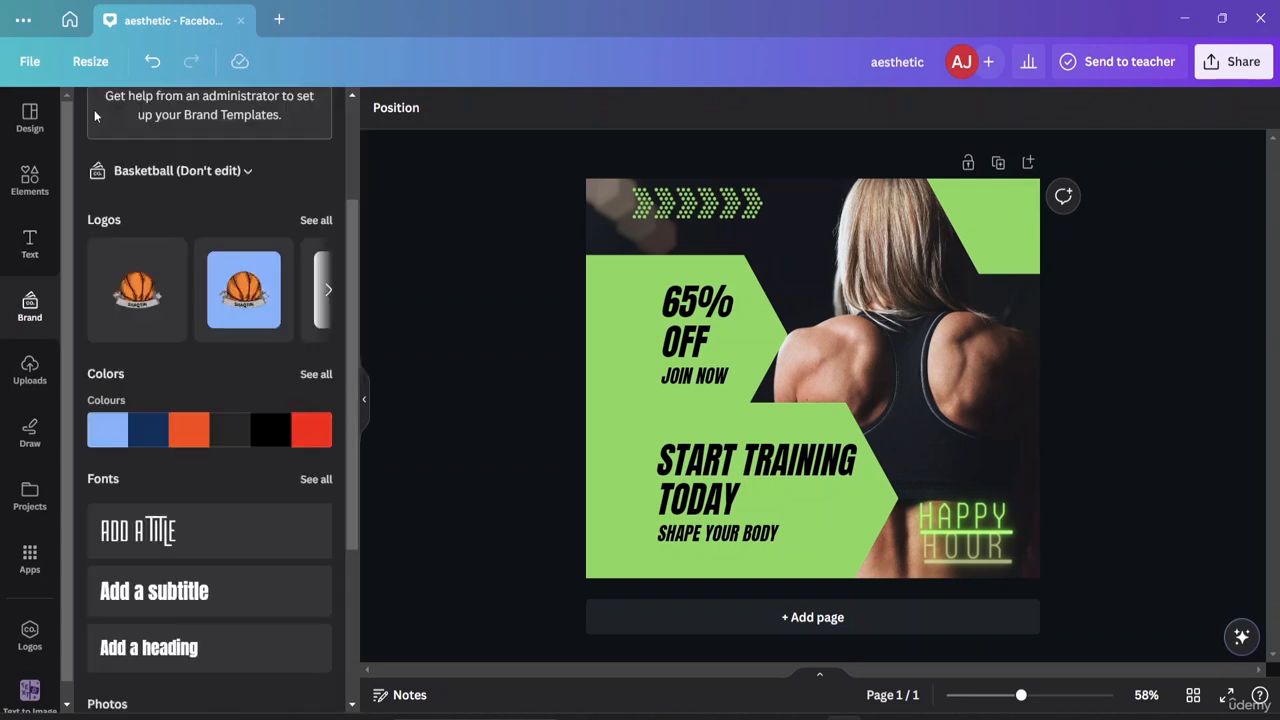
Look through the brand kit's colours, fonts, photos, graphics and icons sections
{"action": "scroll", "coordinate": [186, 430], "scroll_direction": "down", "scroll_amount": 3}
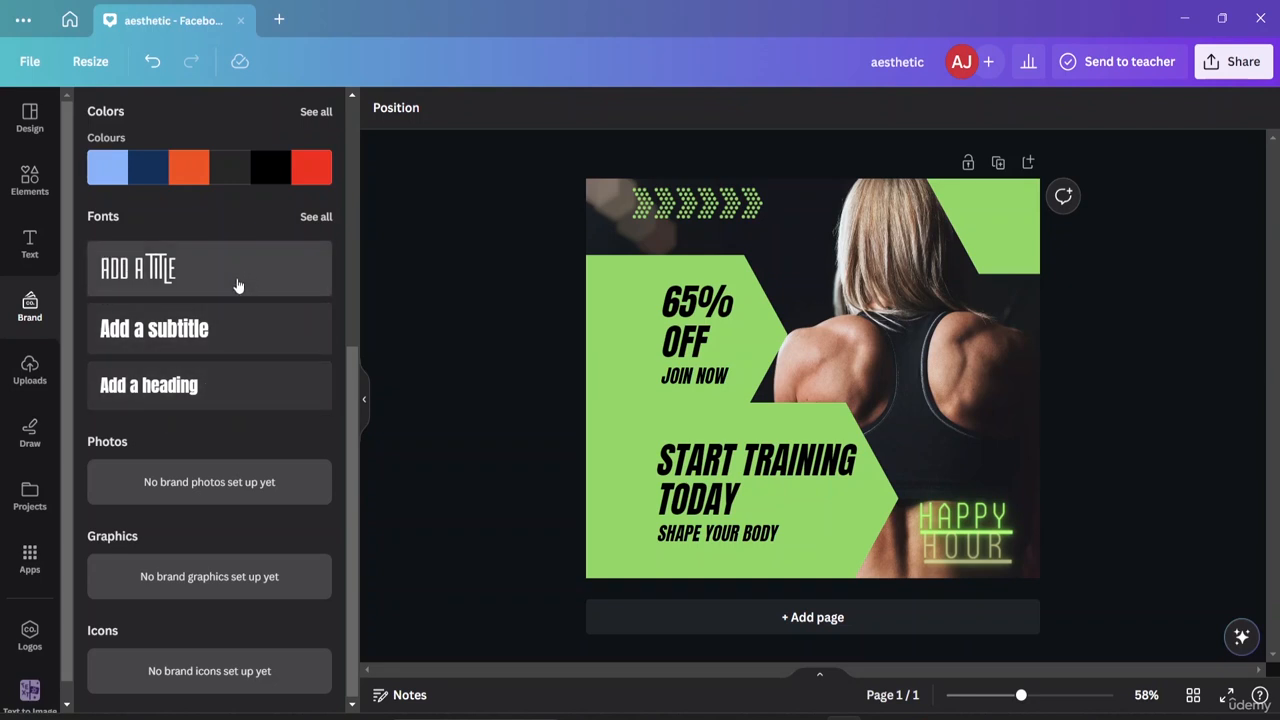
{"action": "scroll", "coordinate": [238, 287], "scroll_direction": "up", "scroll_amount": 5}
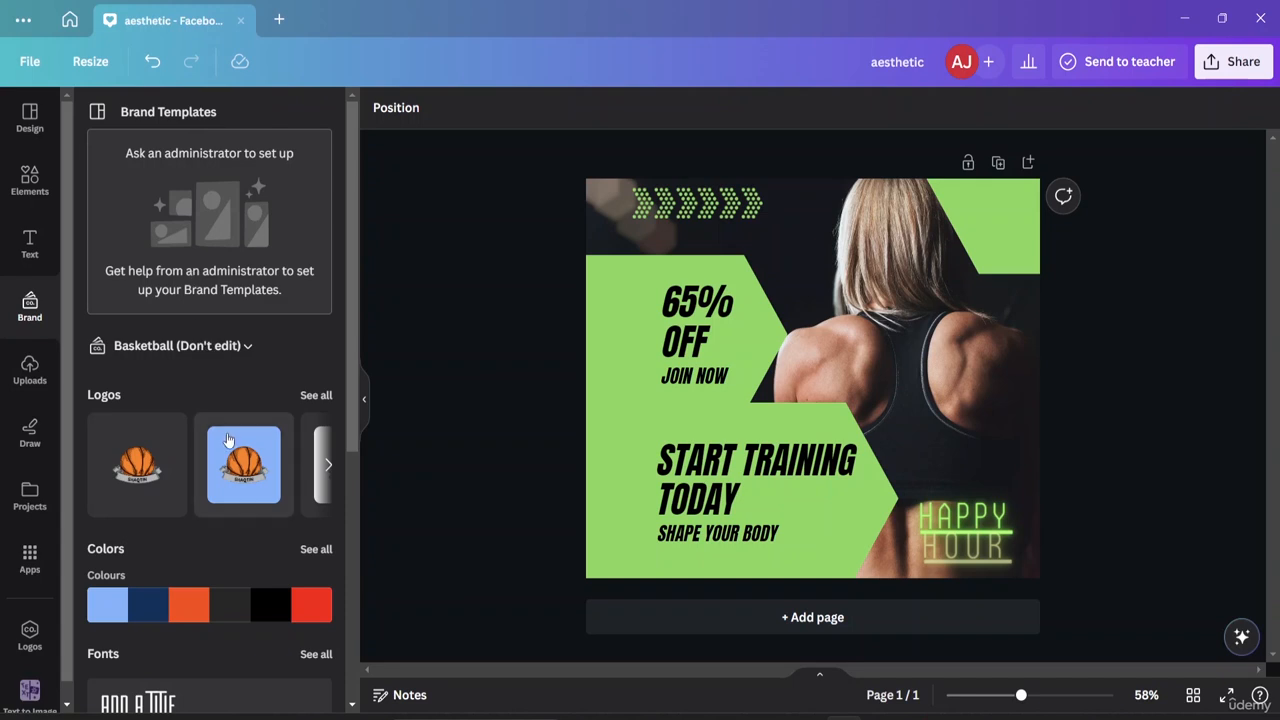
{"action": "scroll", "coordinate": [240, 385], "scroll_direction": "down", "scroll_amount": 3}
{"action": "scroll", "coordinate": [240, 385], "scroll_direction": "up", "scroll_amount": 3}
{"action": "scroll", "coordinate": [273, 645], "scroll_direction": "down", "scroll_amount": 2}
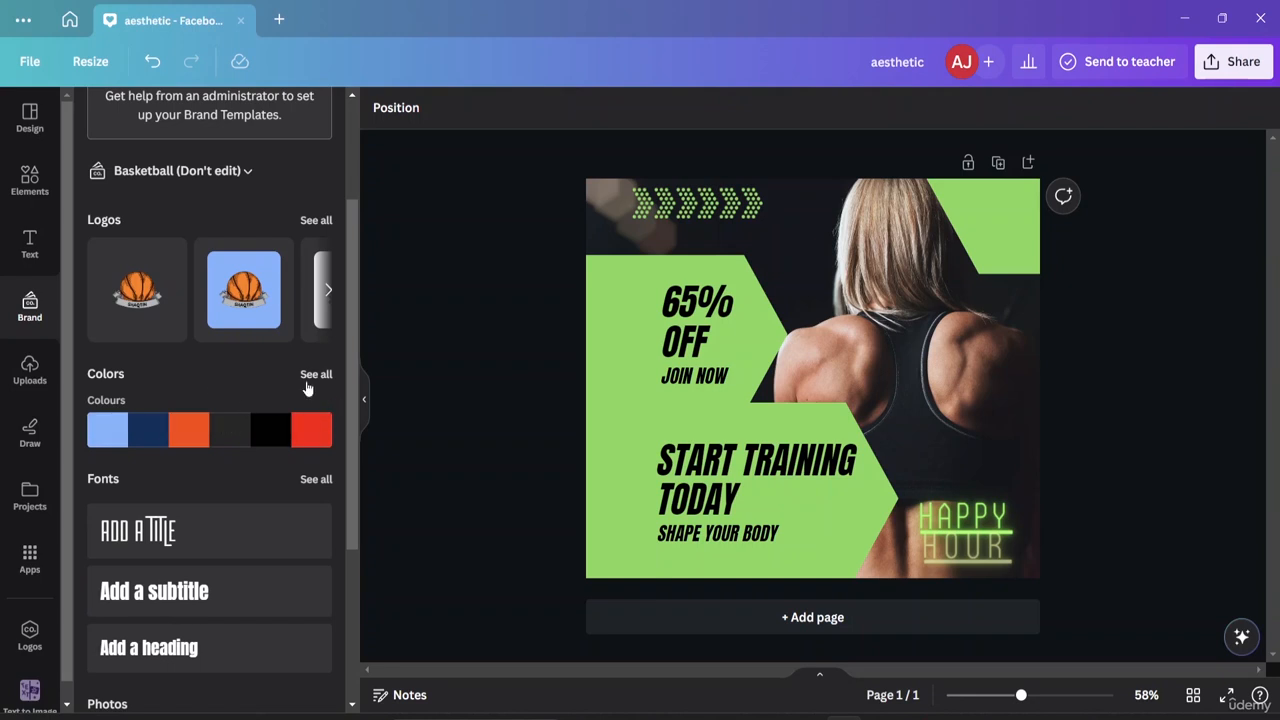
{"action": "left_click", "coordinate": [213, 432]}
{"action": "scroll", "coordinate": [220, 470], "scroll_direction": "down", "scroll_amount": 2}
{"action": "scroll", "coordinate": [222, 477], "scroll_direction": "down", "scroll_amount": 1}
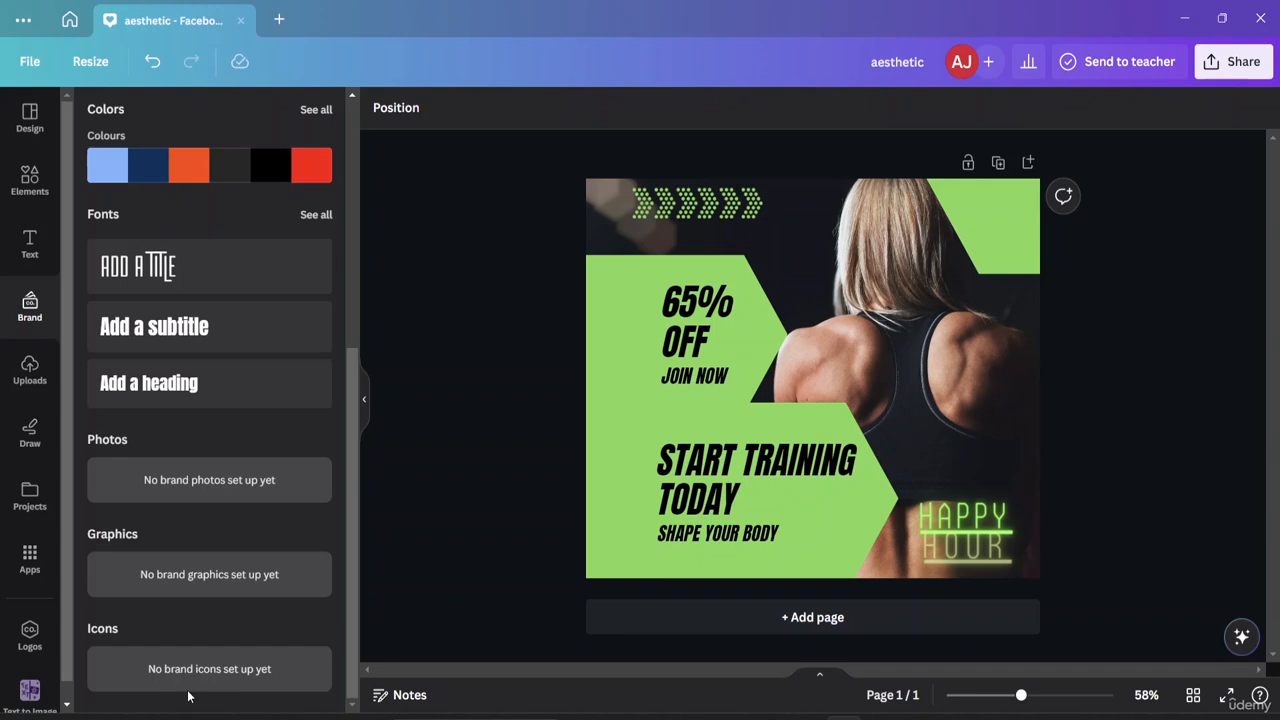
{"action": "scroll", "coordinate": [268, 222], "scroll_direction": "up", "scroll_amount": 5}
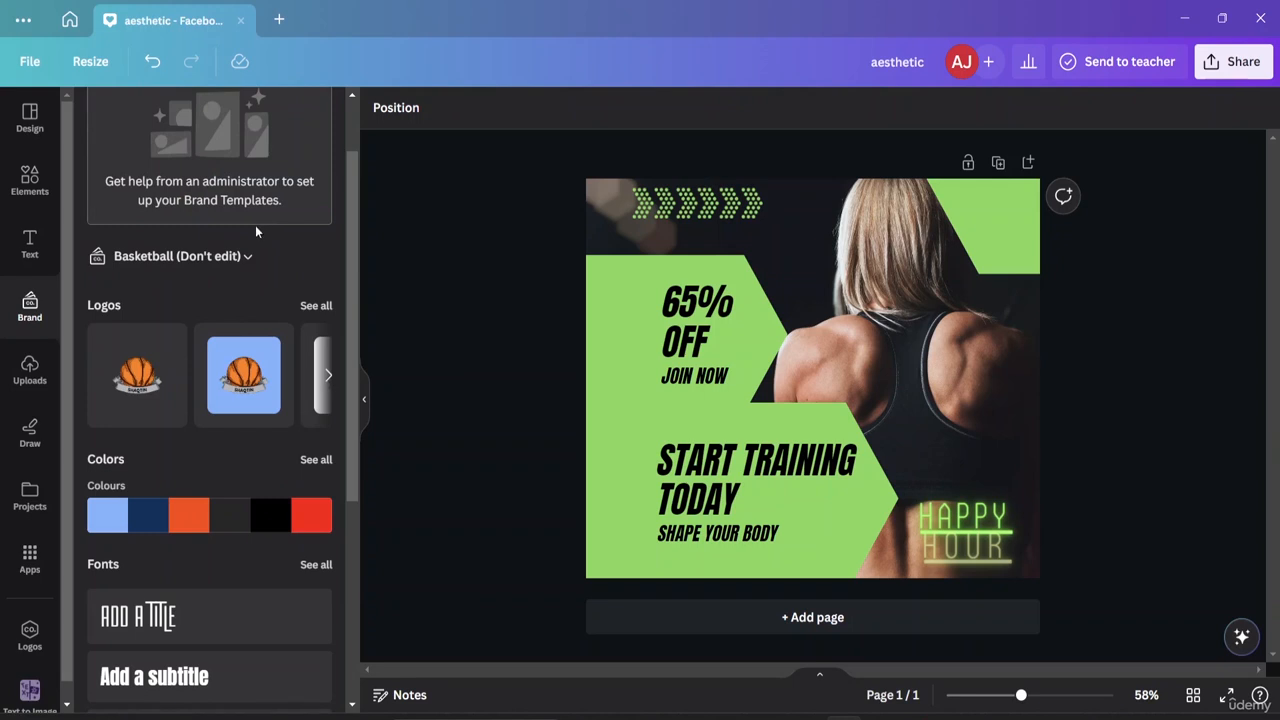
Look through the uploaded images, videos and audio files and the additional upload source options
{"action": "left_click", "coordinate": [30, 368]}
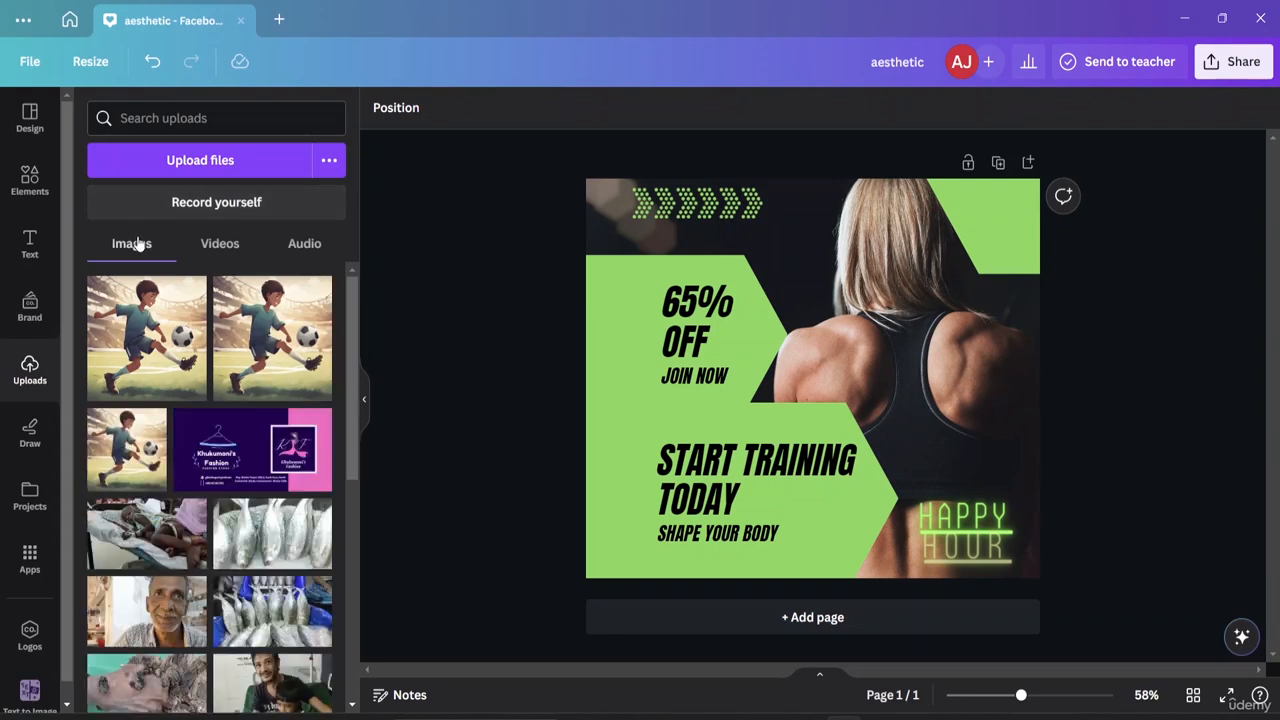
{"action": "left_click", "coordinate": [213, 247]}
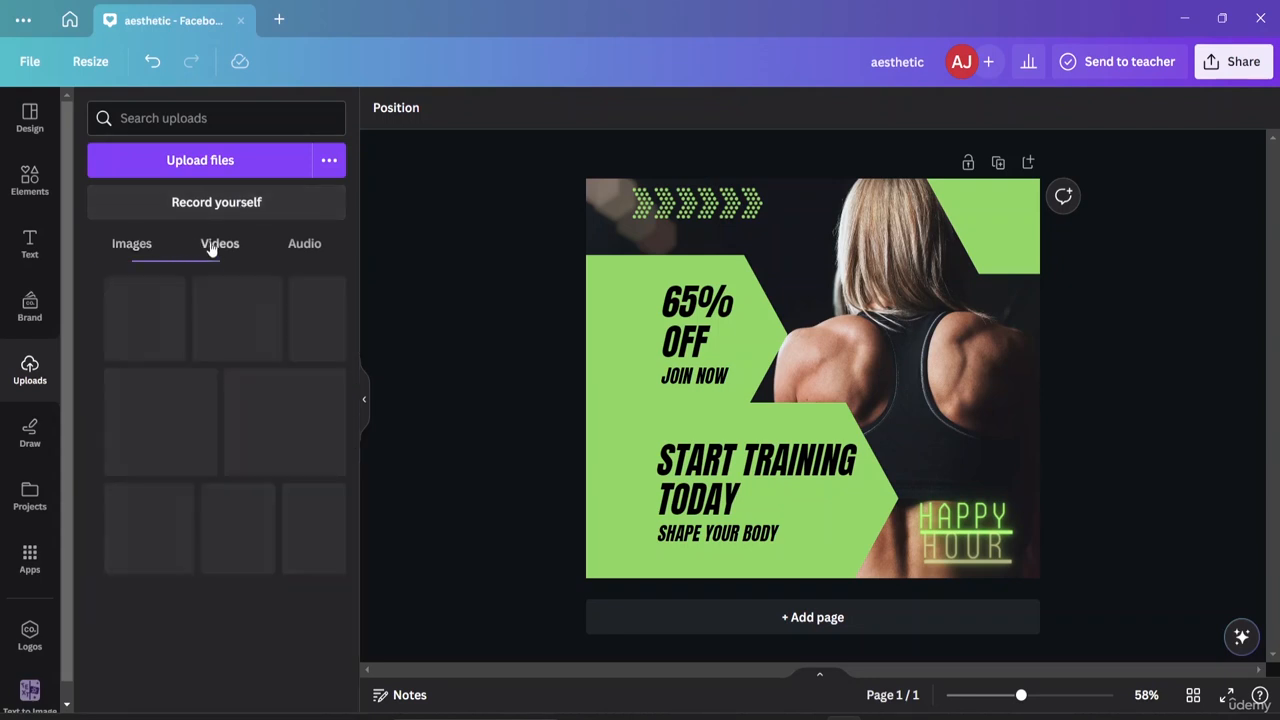
{"action": "left_click", "coordinate": [292, 248]}
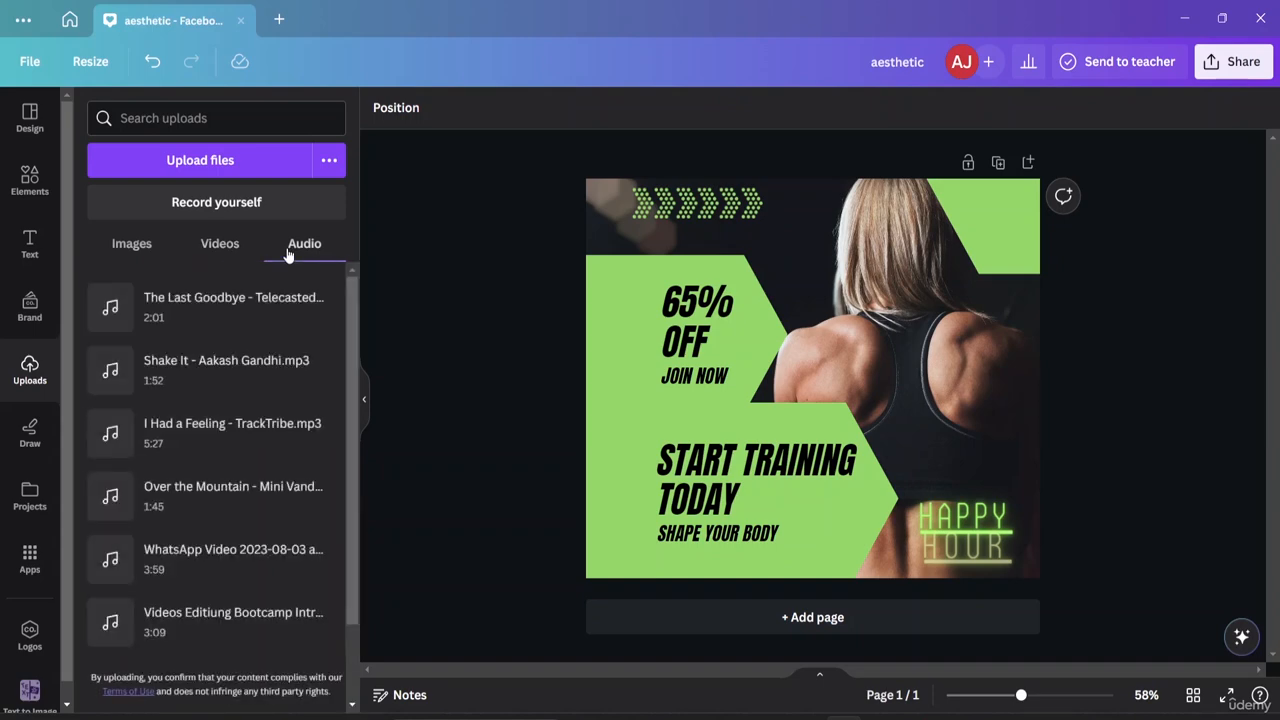
{"action": "scroll", "coordinate": [208, 344], "scroll_direction": "down", "scroll_amount": 1}
{"action": "scroll", "coordinate": [170, 280], "scroll_direction": "up", "scroll_amount": 1}
{"action": "left_click", "coordinate": [130, 245]}
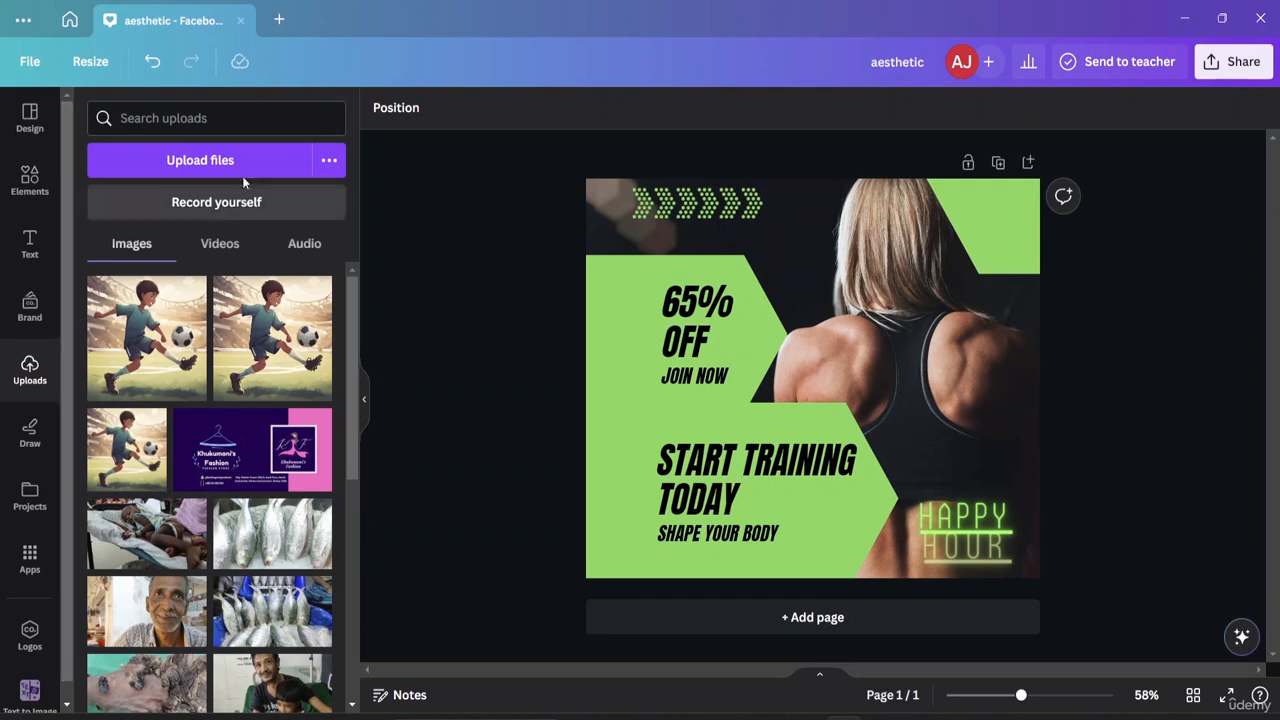
{"action": "left_click", "coordinate": [333, 161]}
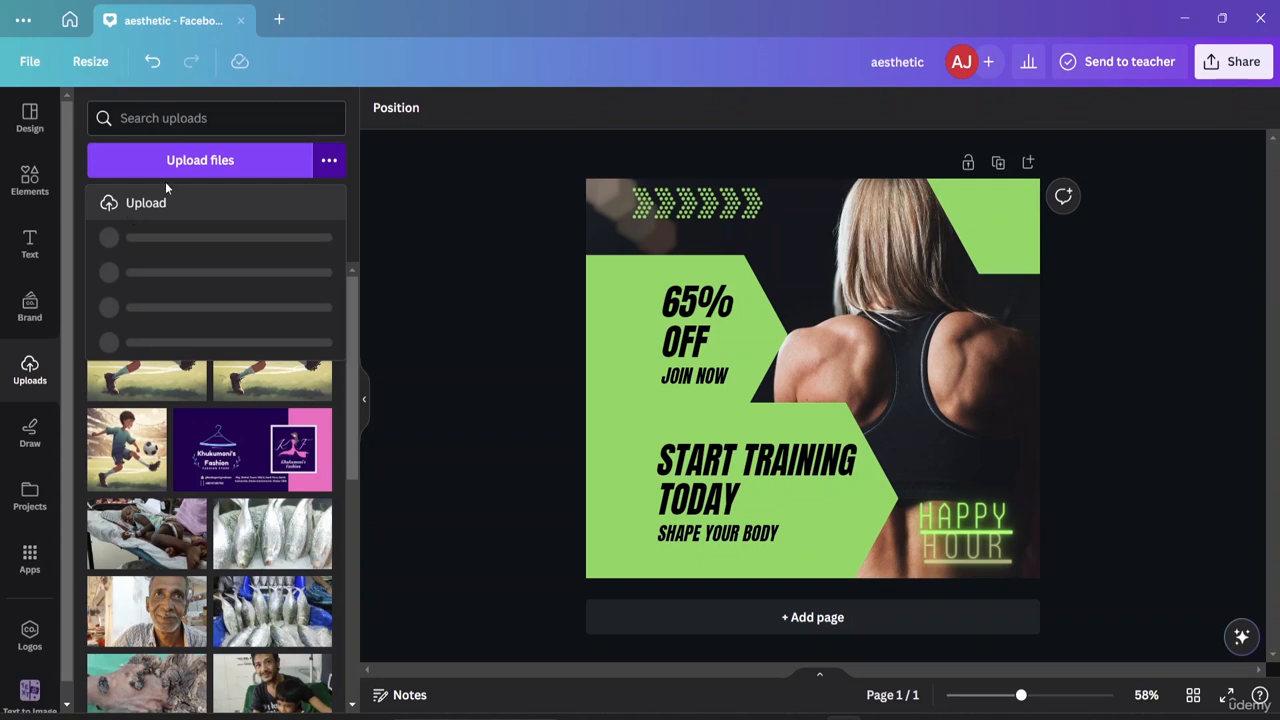
{"action": "left_click", "coordinate": [395, 156]}
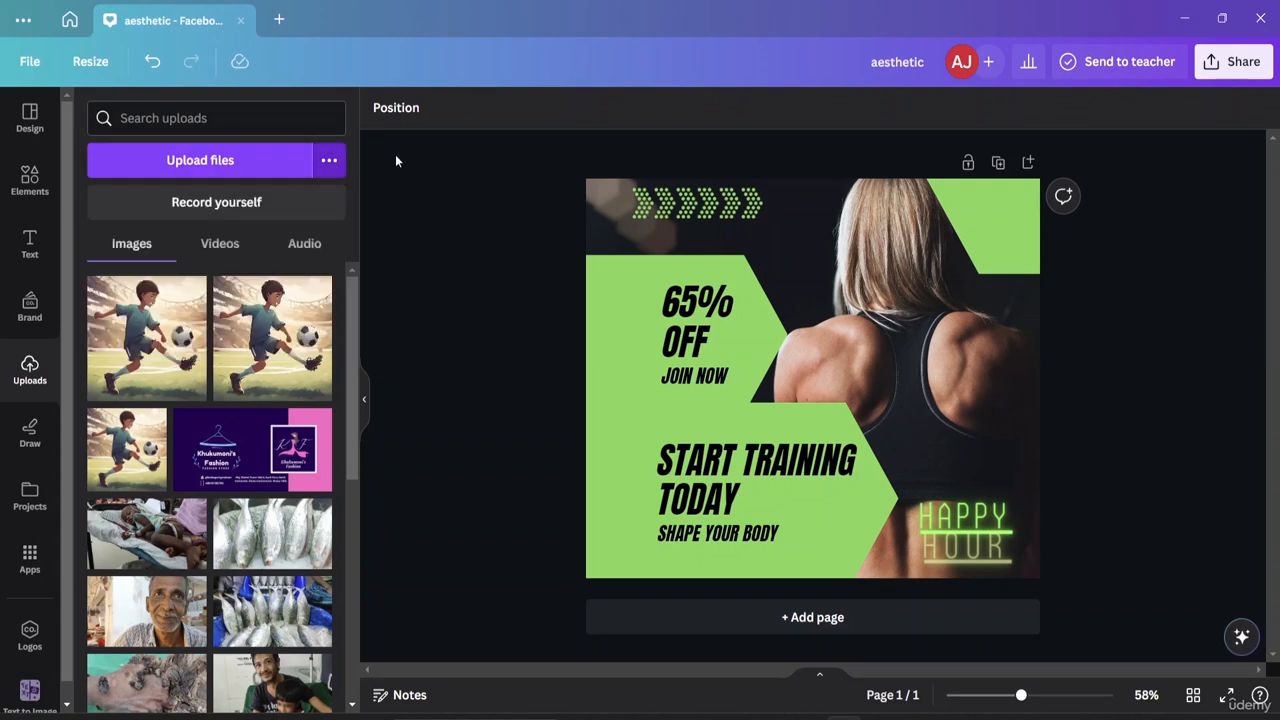
Open the self-recording studio, exit it without recording and return to the uploads
{"action": "left_click", "coordinate": [230, 210]}
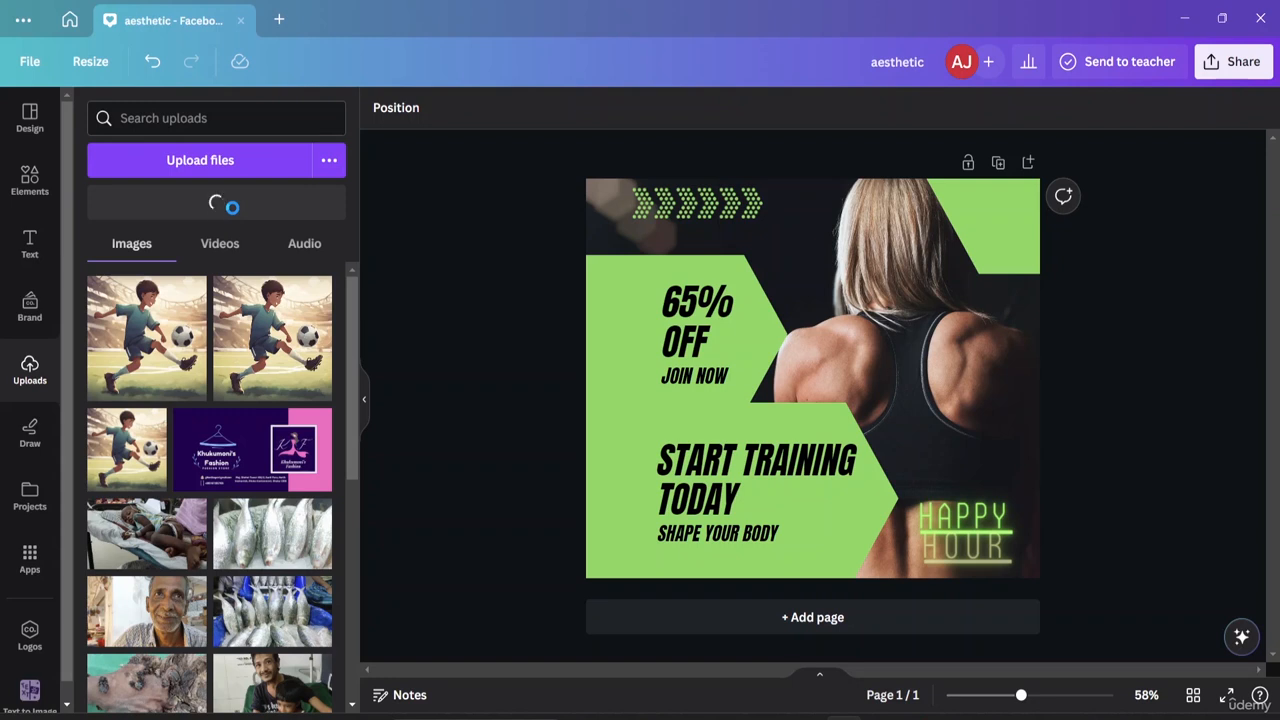
{"action": "left_click", "coordinate": [24, 445]}
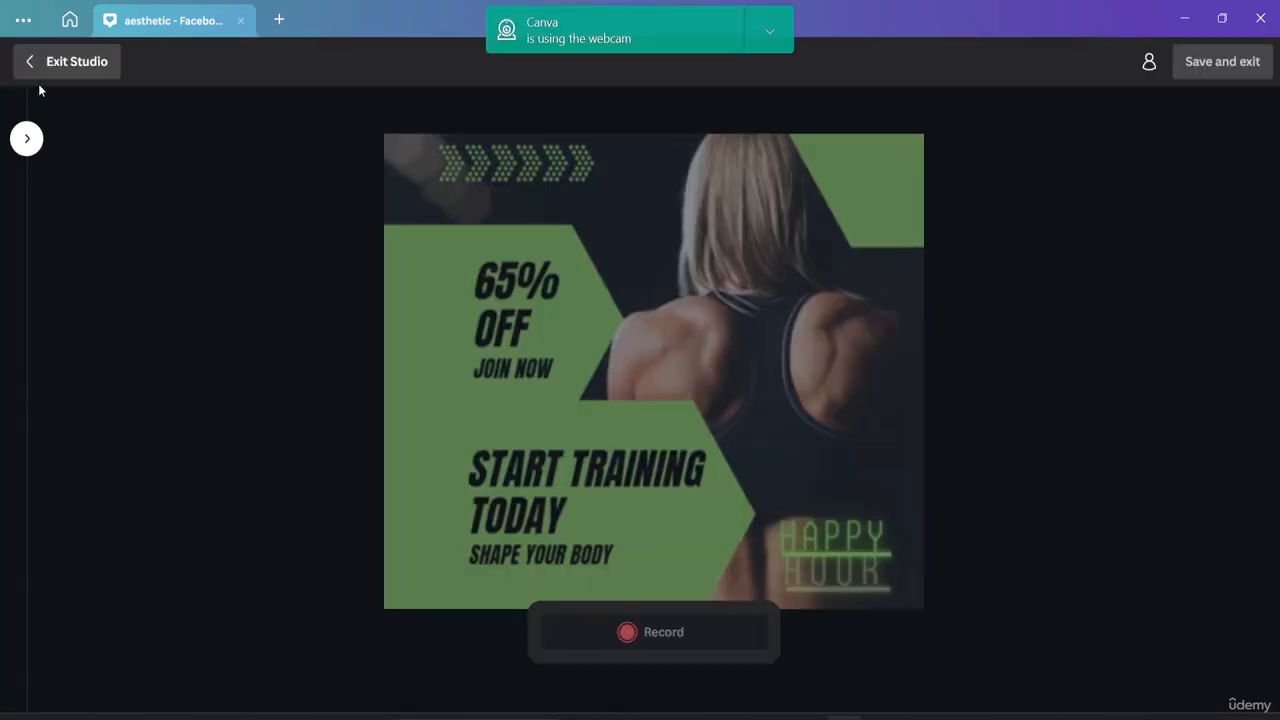
{"action": "left_click", "coordinate": [30, 63]}
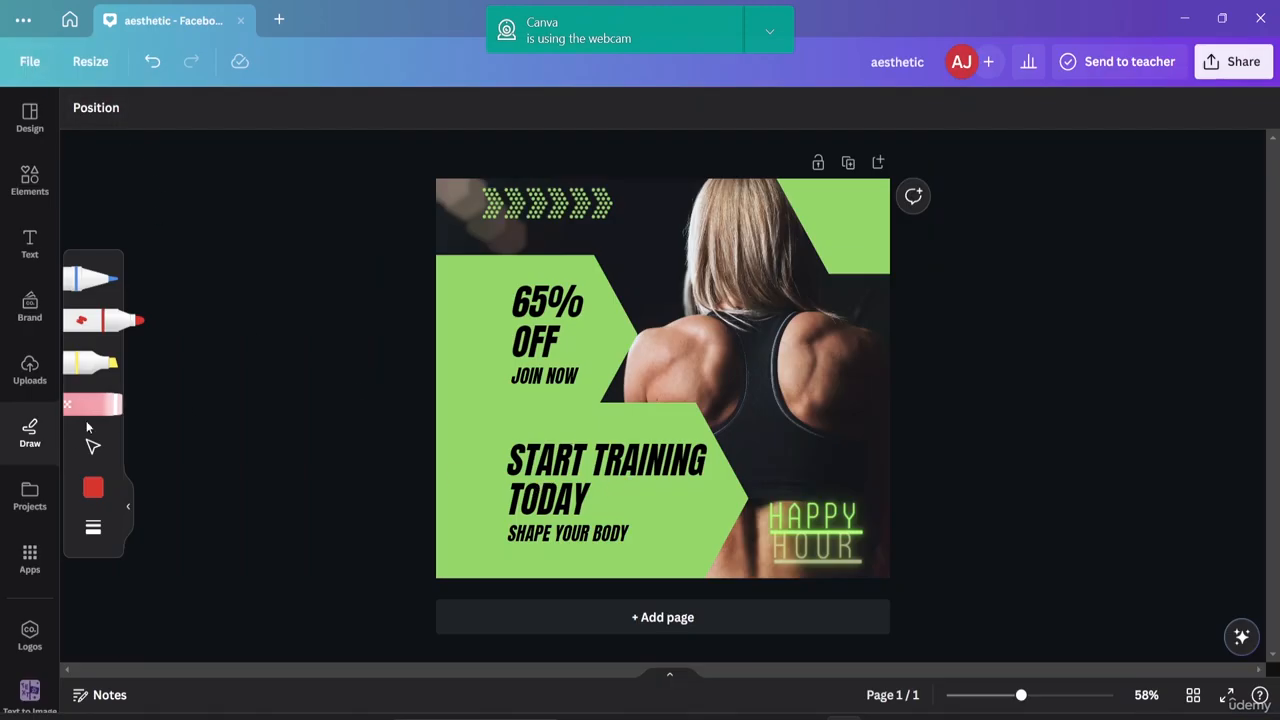
{"action": "left_click", "coordinate": [34, 384]}
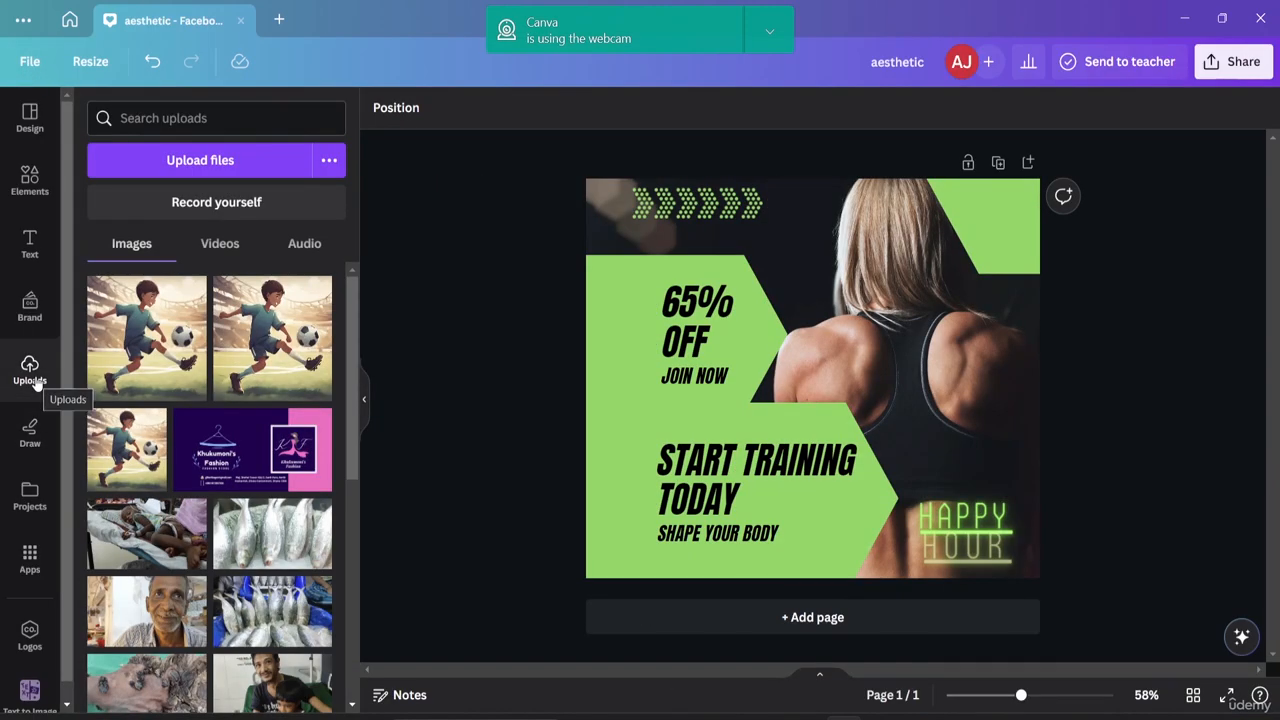
{"action": "left_click", "coordinate": [34, 434]}
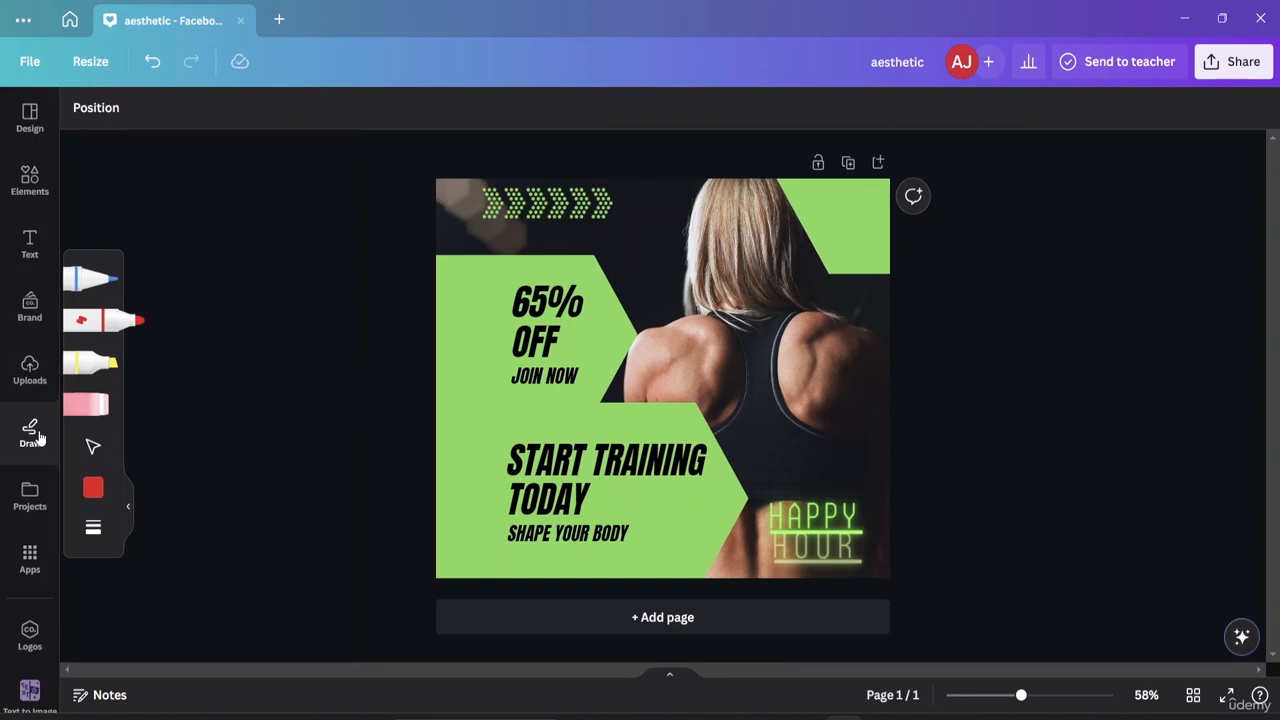
{"action": "left_click", "coordinate": [29, 370]}
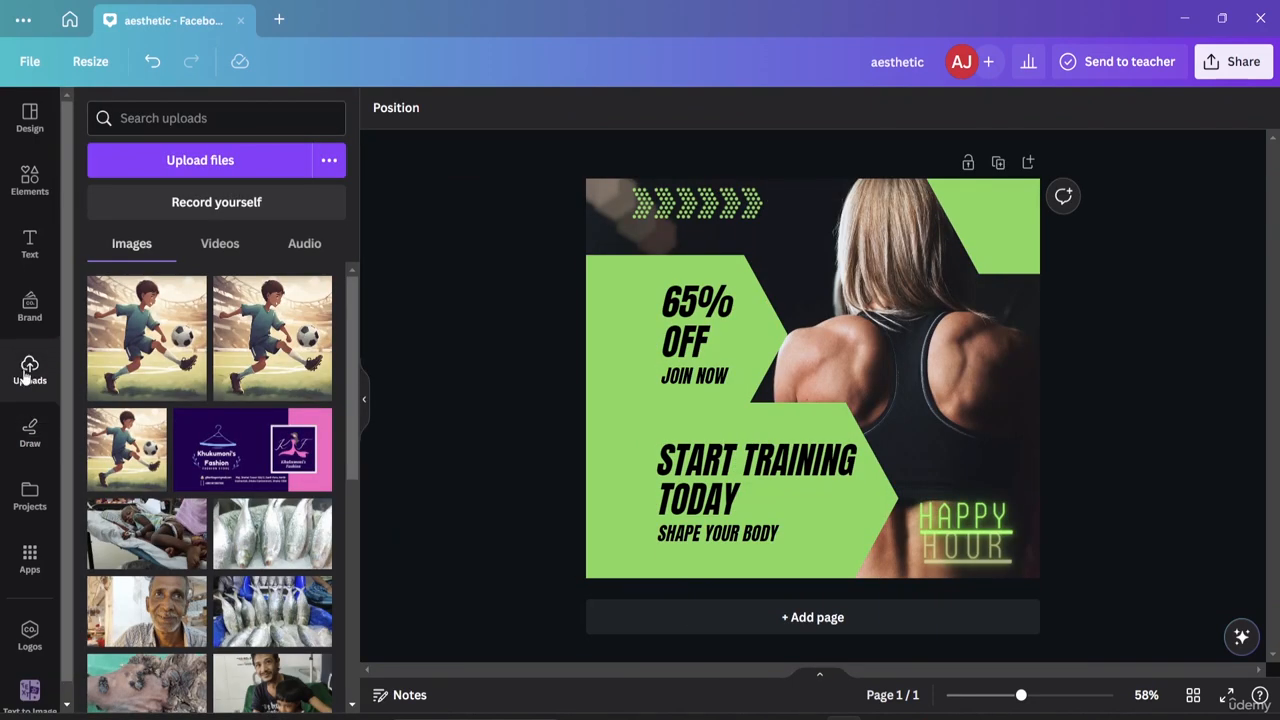
Draw a blue pen scribble on the green area beside "65% OFF" and remove it with the eraser
{"action": "left_click", "coordinate": [29, 436]}
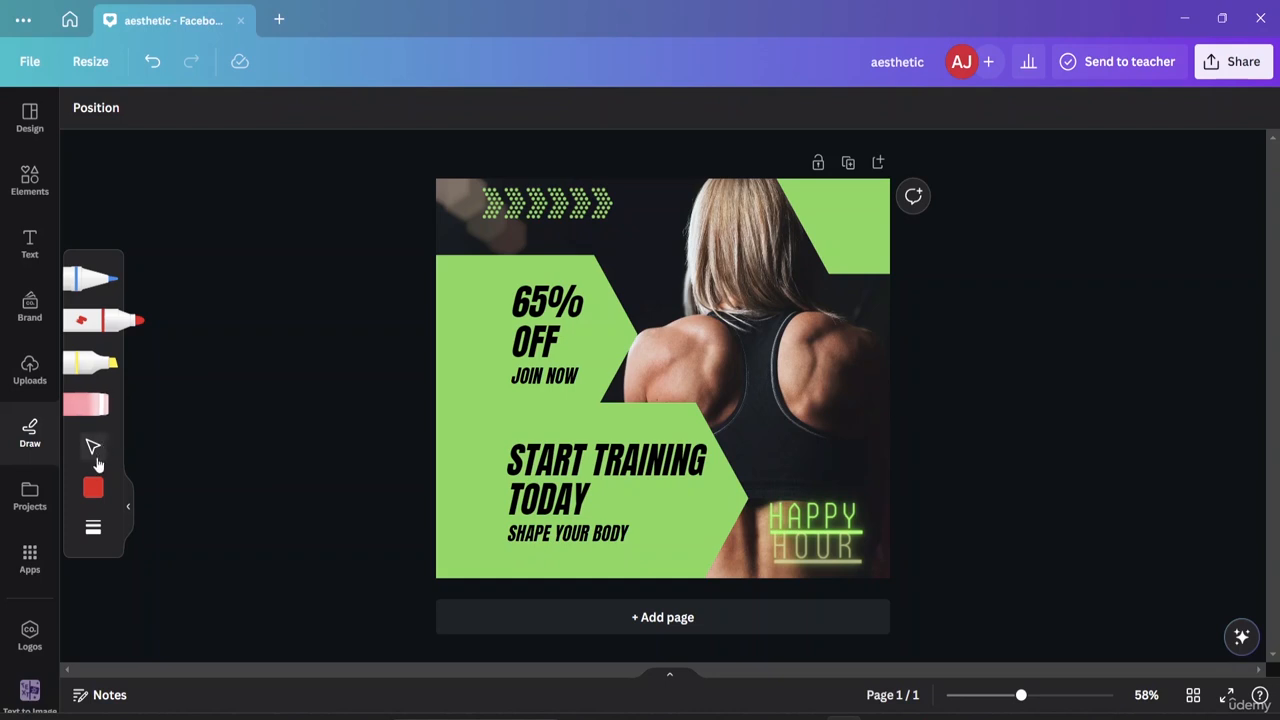
{"action": "left_click", "coordinate": [112, 284]}
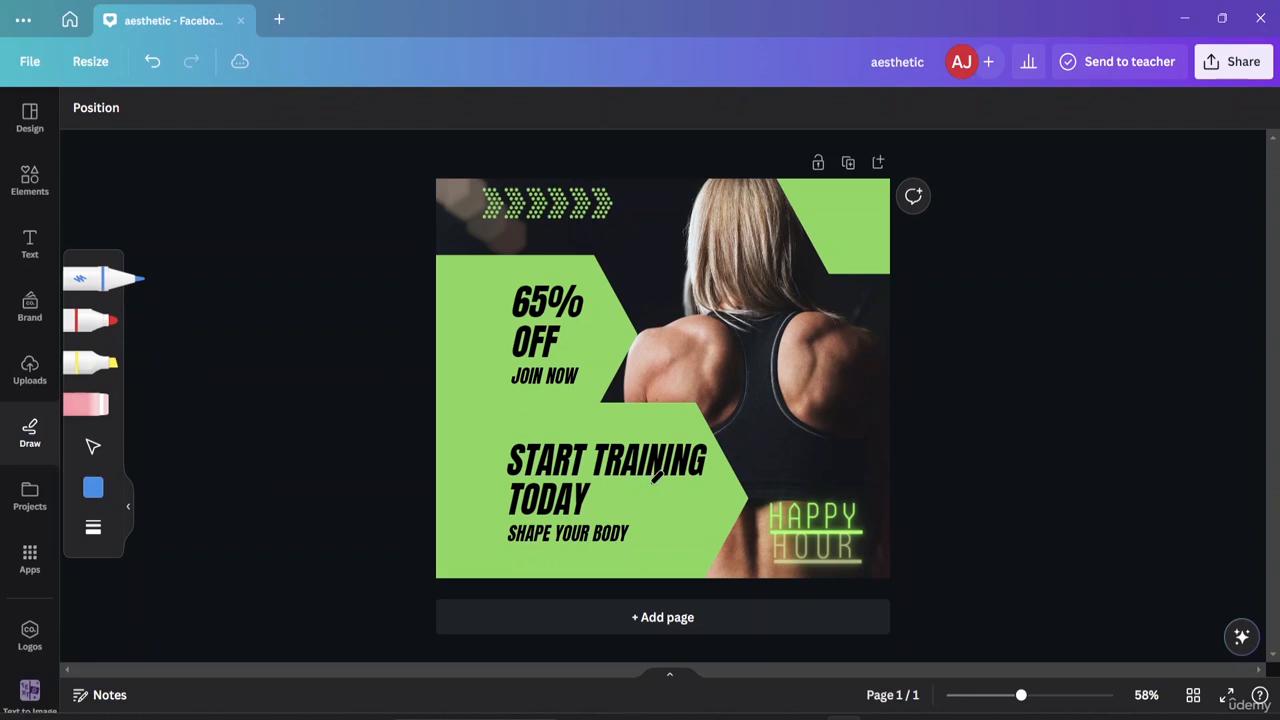
{"action": "mouse_move", "coordinate": [455, 427]}
{"action": "left_mouse_down"}
{"action": "mouse_move", "coordinate": [486, 351]}
{"action": "mouse_move", "coordinate": [474, 313]}
{"action": "mouse_move", "coordinate": [484, 438]}
{"action": "mouse_move", "coordinate": [461, 443]}
{"action": "mouse_move", "coordinate": [486, 414]}
{"action": "mouse_move", "coordinate": [461, 361]}
{"action": "mouse_move", "coordinate": [458, 325]}
{"action": "mouse_move", "coordinate": [473, 305]}
{"action": "mouse_move", "coordinate": [503, 345]}
{"action": "mouse_move", "coordinate": [486, 401]}
{"action": "left_mouse_up"}
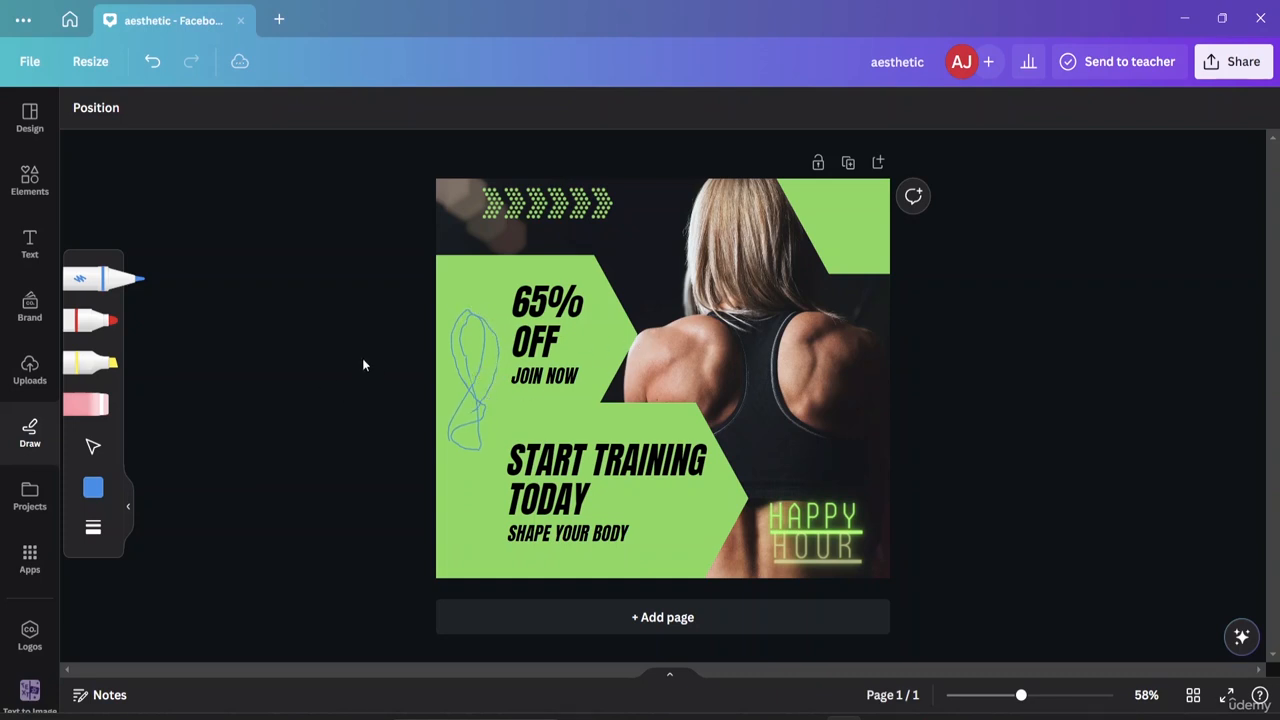
{"action": "left_click", "coordinate": [93, 404]}
{"action": "mouse_move", "coordinate": [465, 345]}
{"action": "left_mouse_down"}
{"action": "mouse_move", "coordinate": [468, 312]}
{"action": "mouse_move", "coordinate": [494, 359]}
{"action": "left_mouse_up"}
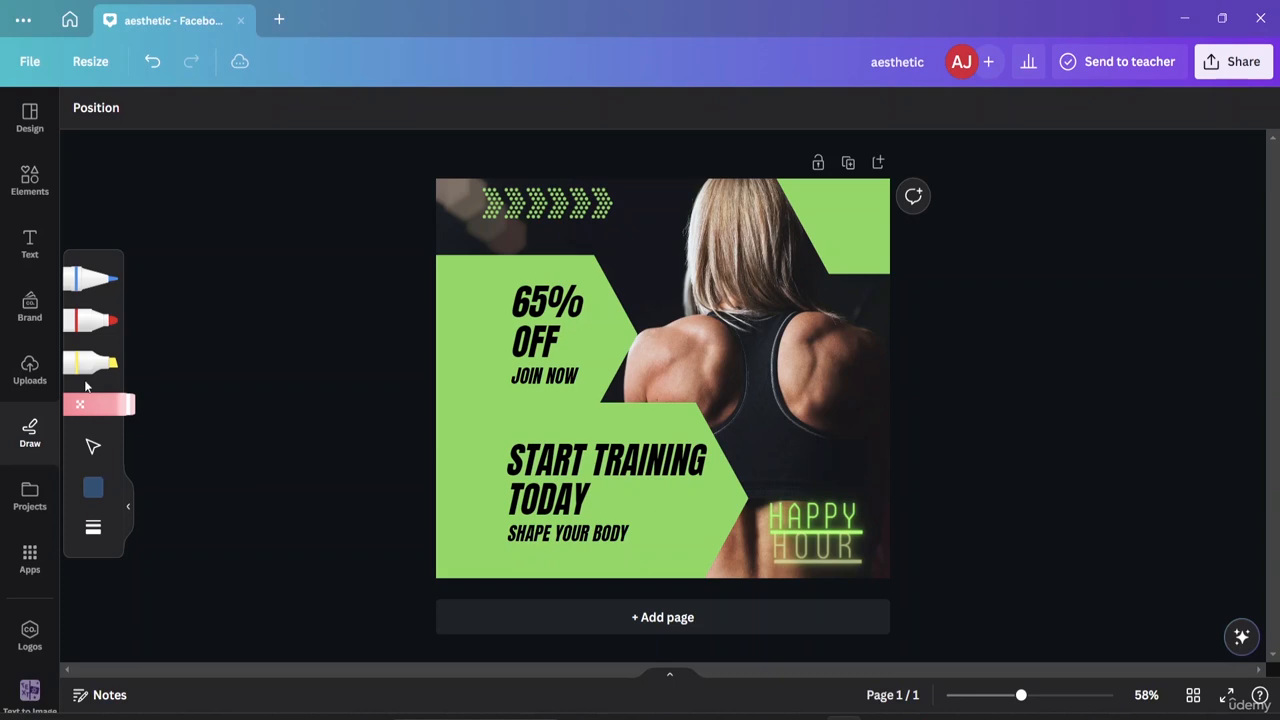
Draw a yellow highlighter figure-eight beside "65% OFF", select the drawing and delete it
{"action": "left_click", "coordinate": [85, 373]}
{"action": "mouse_move", "coordinate": [459, 326]}
{"action": "left_mouse_down"}
{"action": "mouse_move", "coordinate": [489, 391]}
{"action": "mouse_move", "coordinate": [485, 428]}
{"action": "mouse_move", "coordinate": [471, 430]}
{"action": "mouse_move", "coordinate": [466, 387]}
{"action": "mouse_move", "coordinate": [492, 320]}
{"action": "mouse_move", "coordinate": [479, 288]}
{"action": "mouse_move", "coordinate": [456, 304]}
{"action": "mouse_move", "coordinate": [483, 334]}
{"action": "left_mouse_up"}
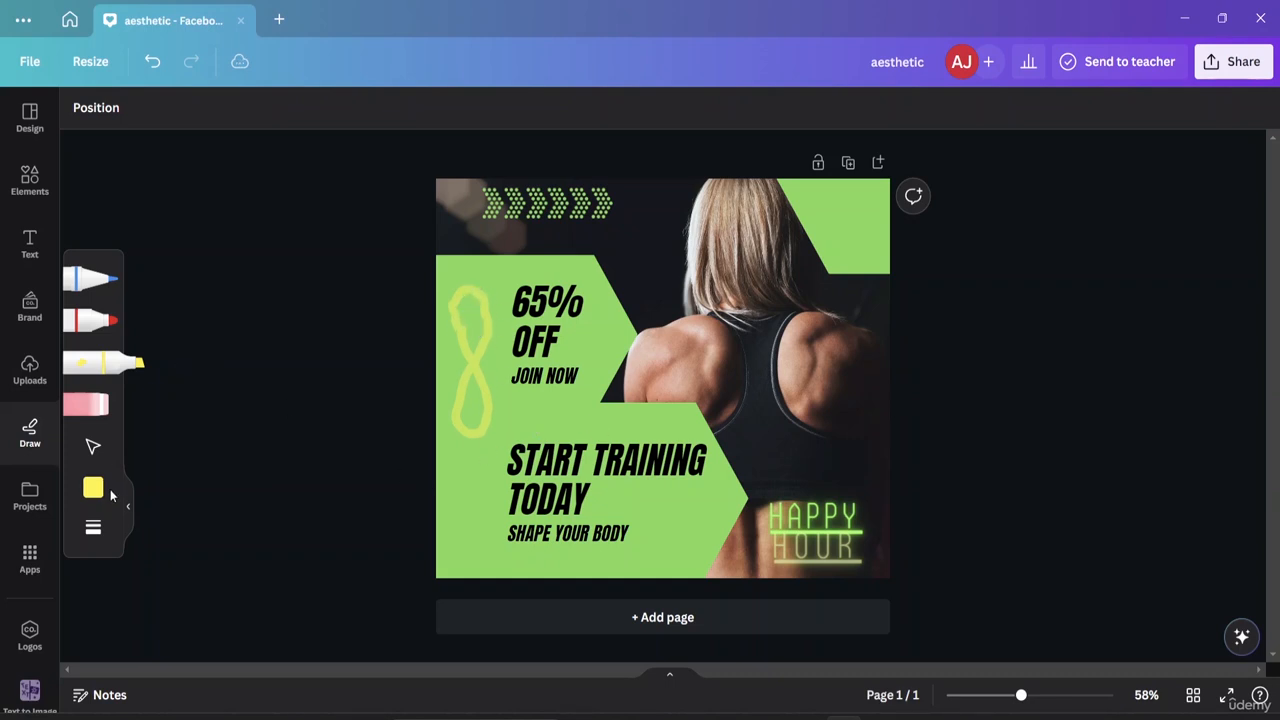
{"action": "left_click", "coordinate": [93, 446]}
{"action": "left_click", "coordinate": [465, 366]}
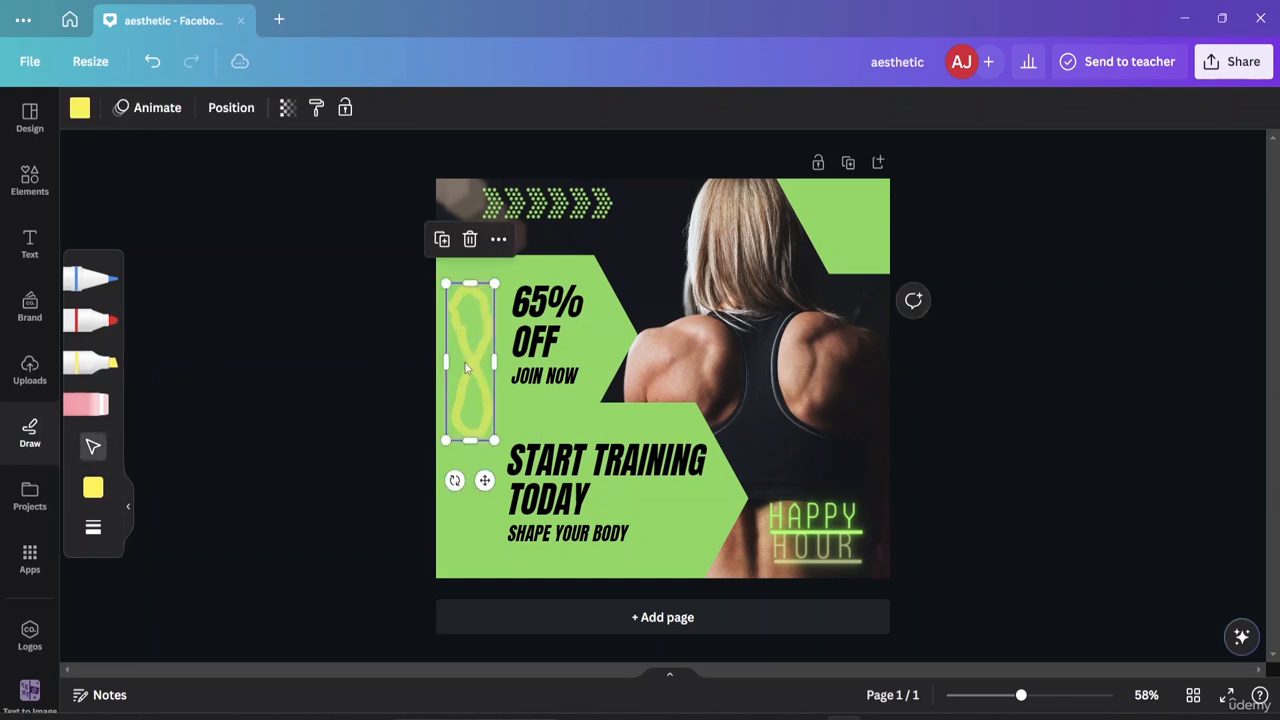
{"action": "left_click", "coordinate": [470, 239]}
{"action": "left_click_drag", "start_coordinate": [333, 256], "coordinate": [479, 412]}
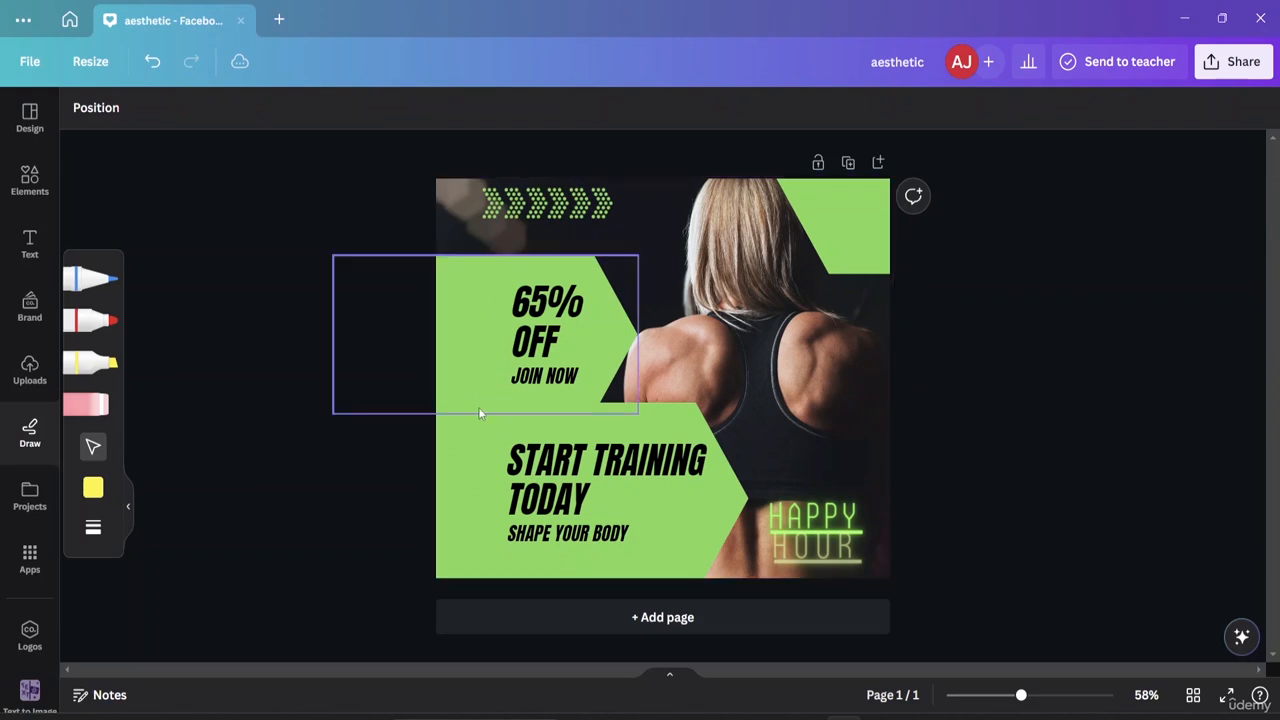
Try the Marker, switch to the Pen and give it the custom pink colour #C63286
{"action": "left_click", "coordinate": [96, 324]}
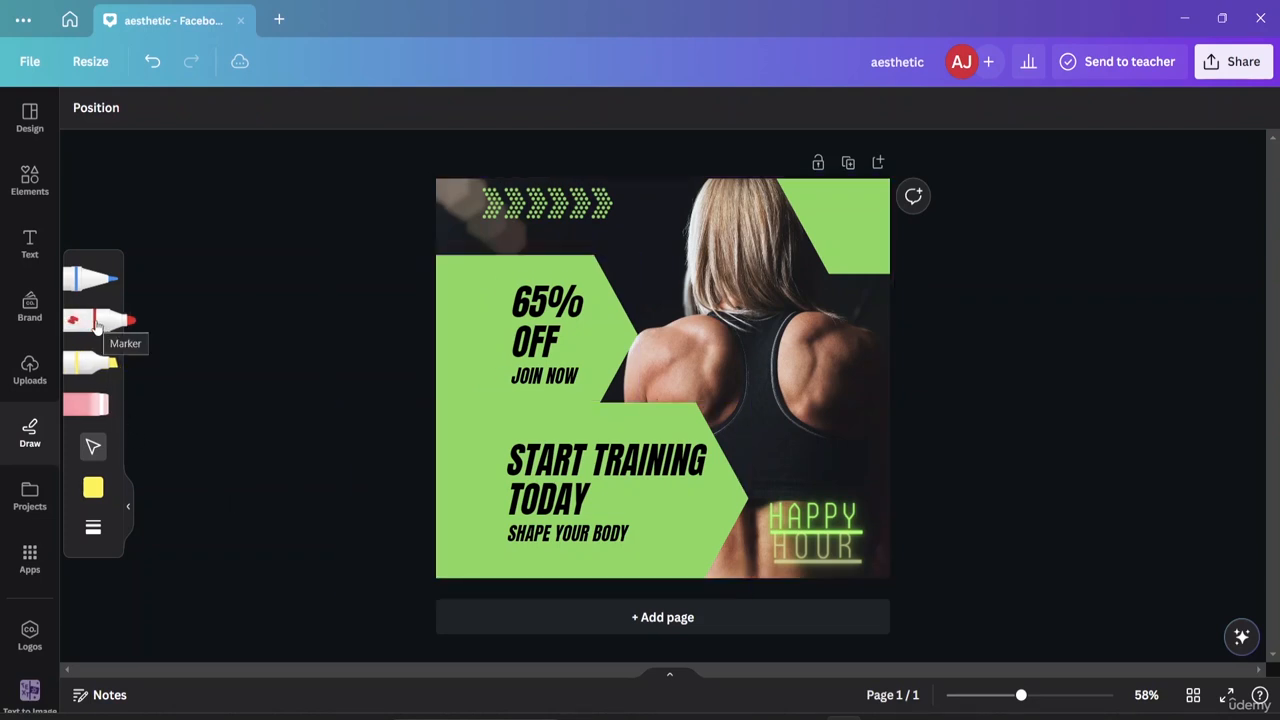
{"action": "left_click", "coordinate": [96, 326]}
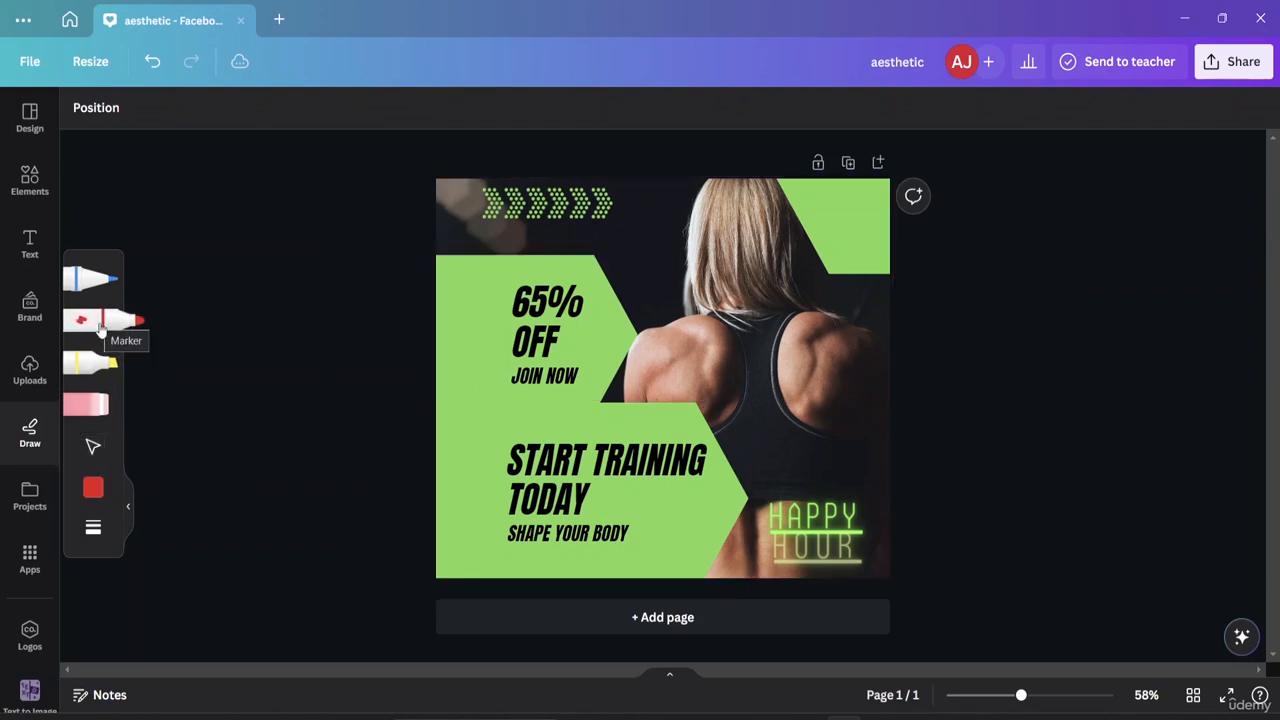
{"action": "left_click", "coordinate": [104, 282]}
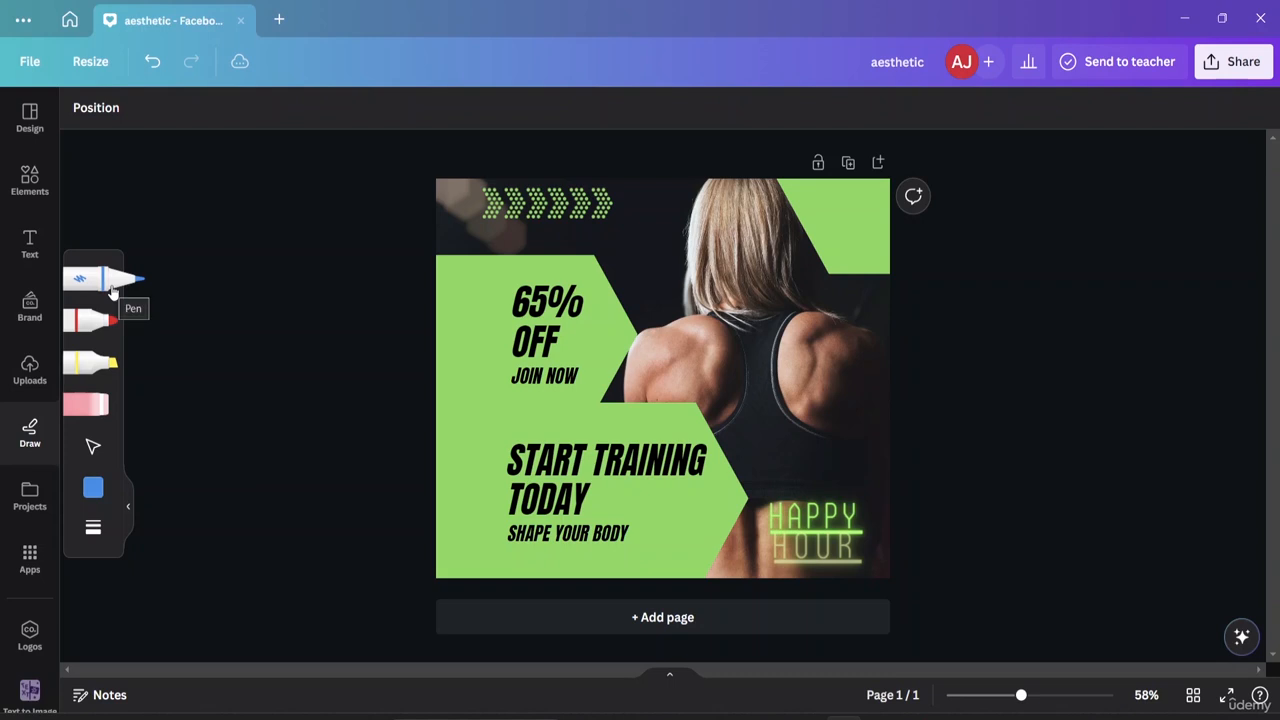
{"action": "left_click", "coordinate": [94, 490]}
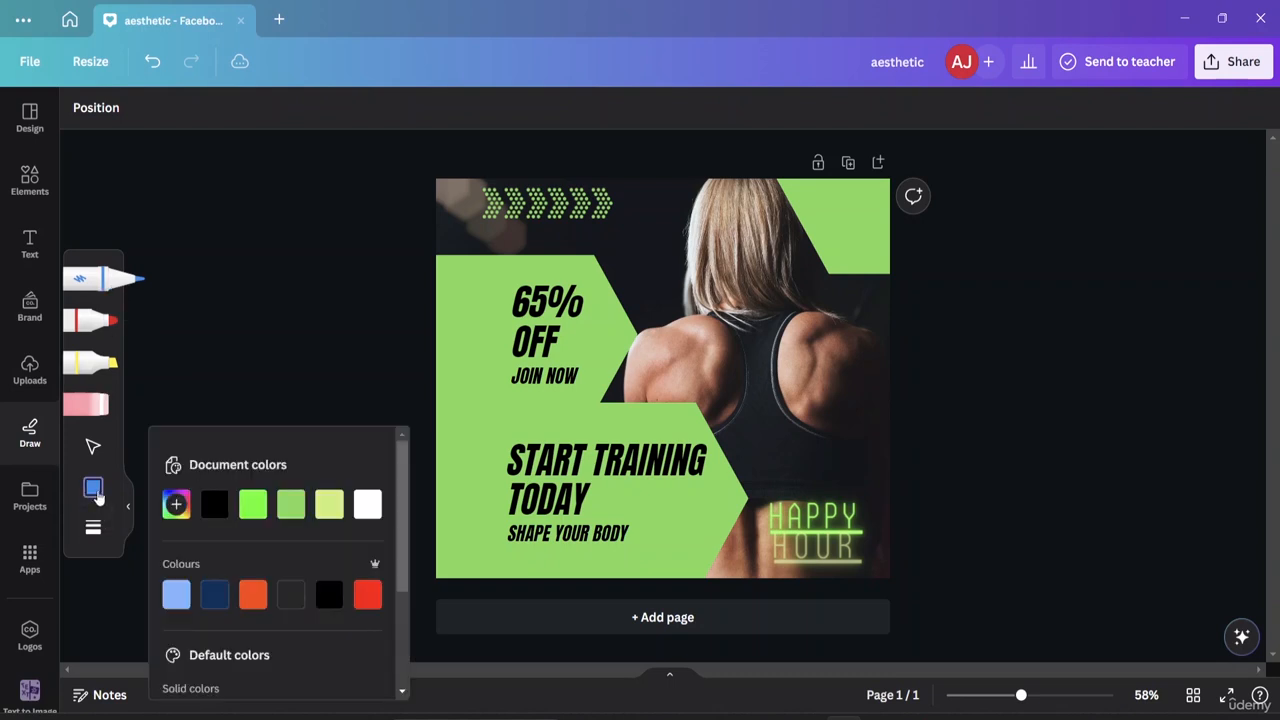
{"action": "scroll", "coordinate": [283, 554], "scroll_direction": "down", "scroll_amount": 3}
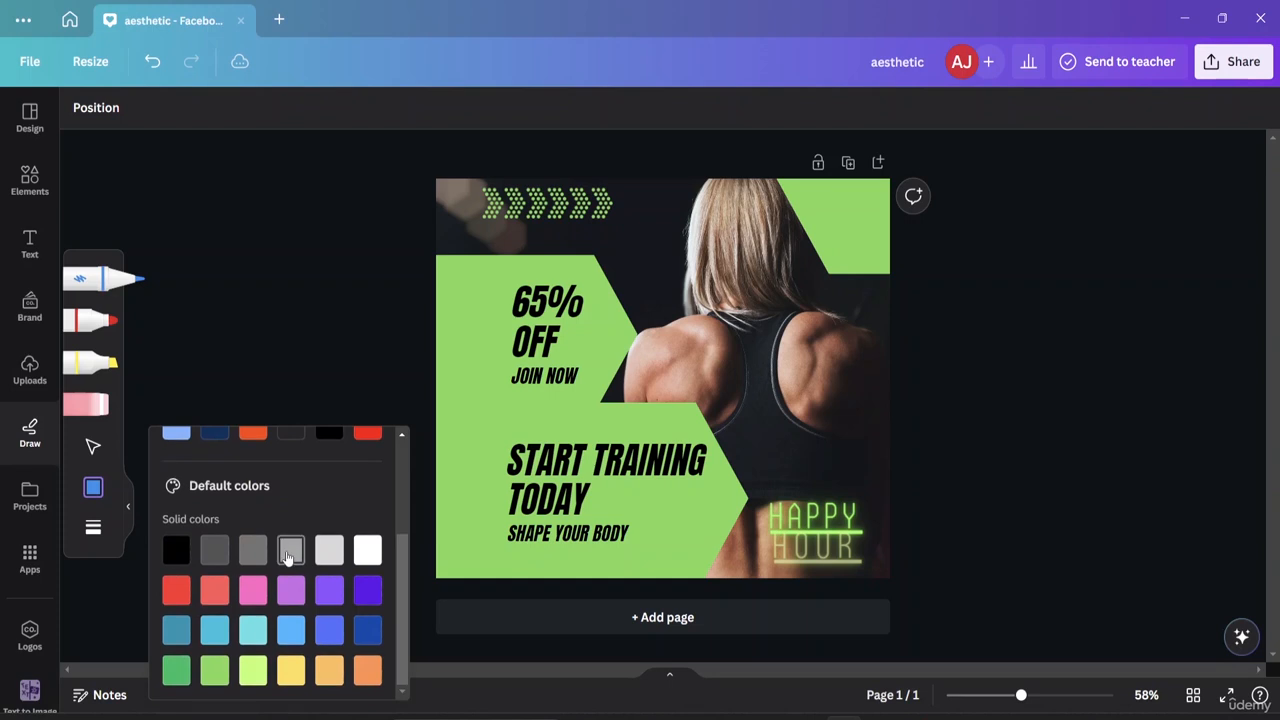
{"action": "scroll", "coordinate": [285, 548], "scroll_direction": "up", "scroll_amount": 3}
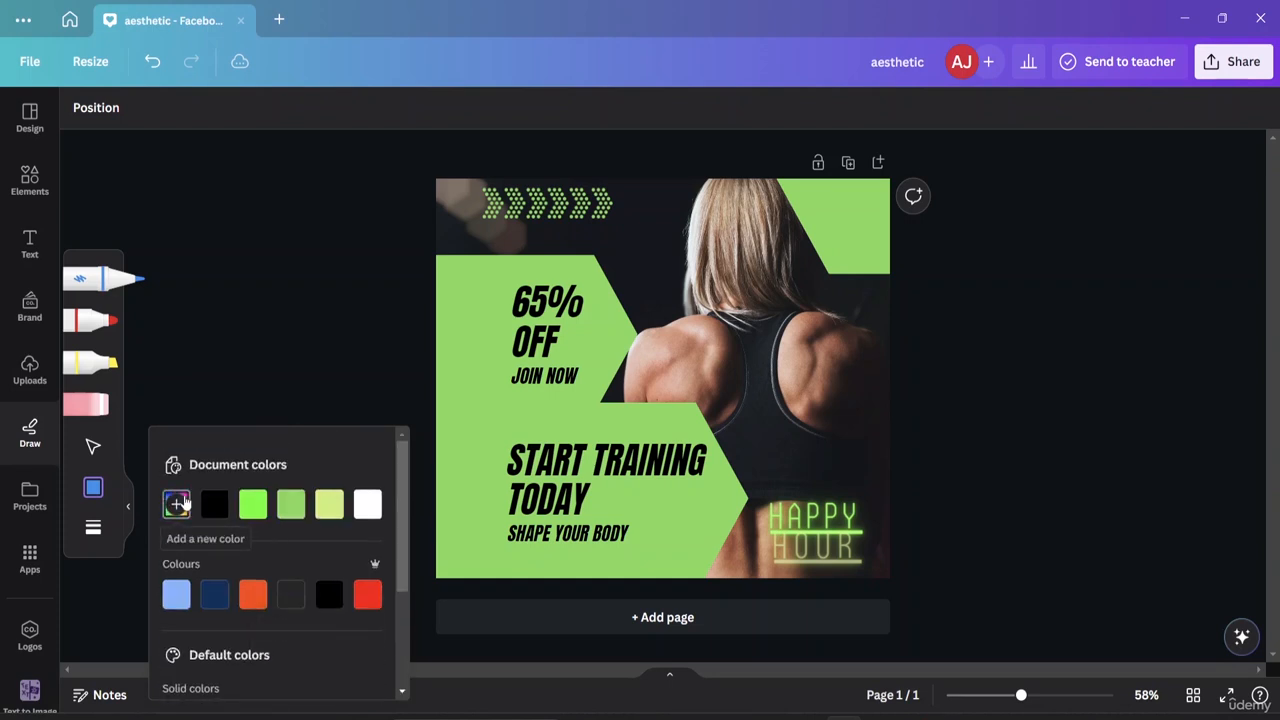
{"action": "left_click", "coordinate": [177, 504]}
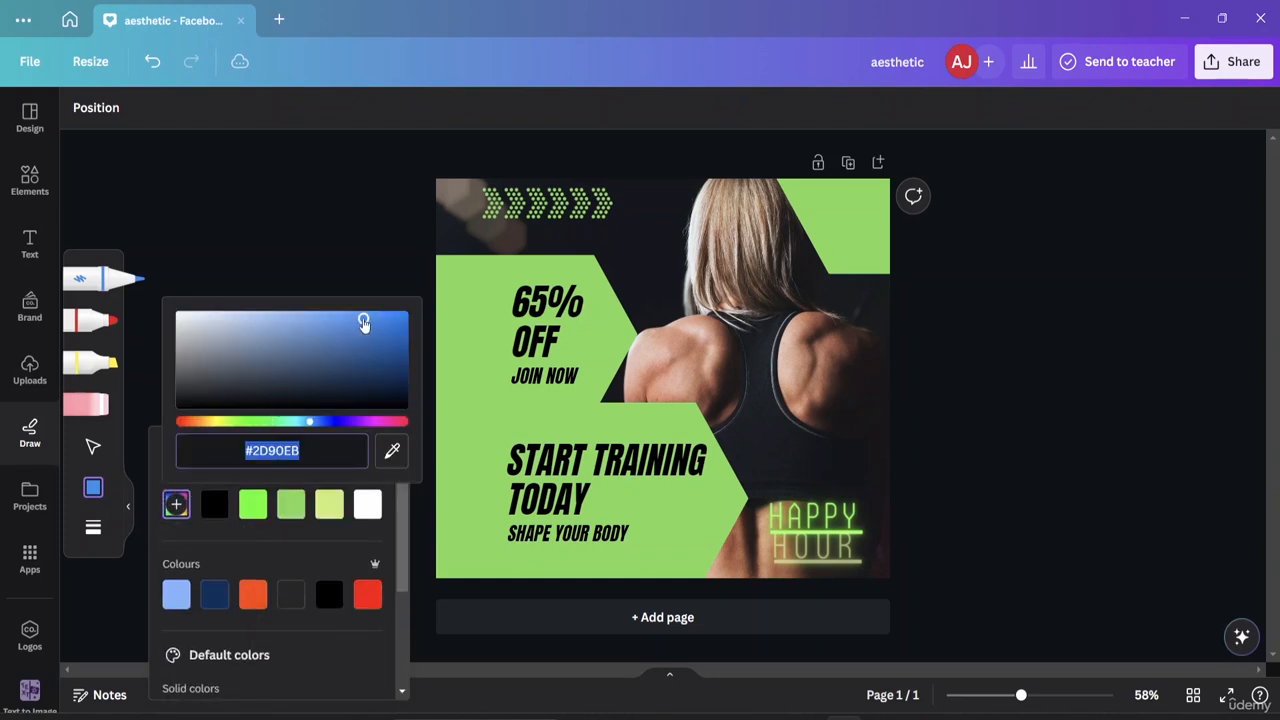
{"action": "left_click_drag", "start_coordinate": [363, 320], "coordinate": [392, 366]}
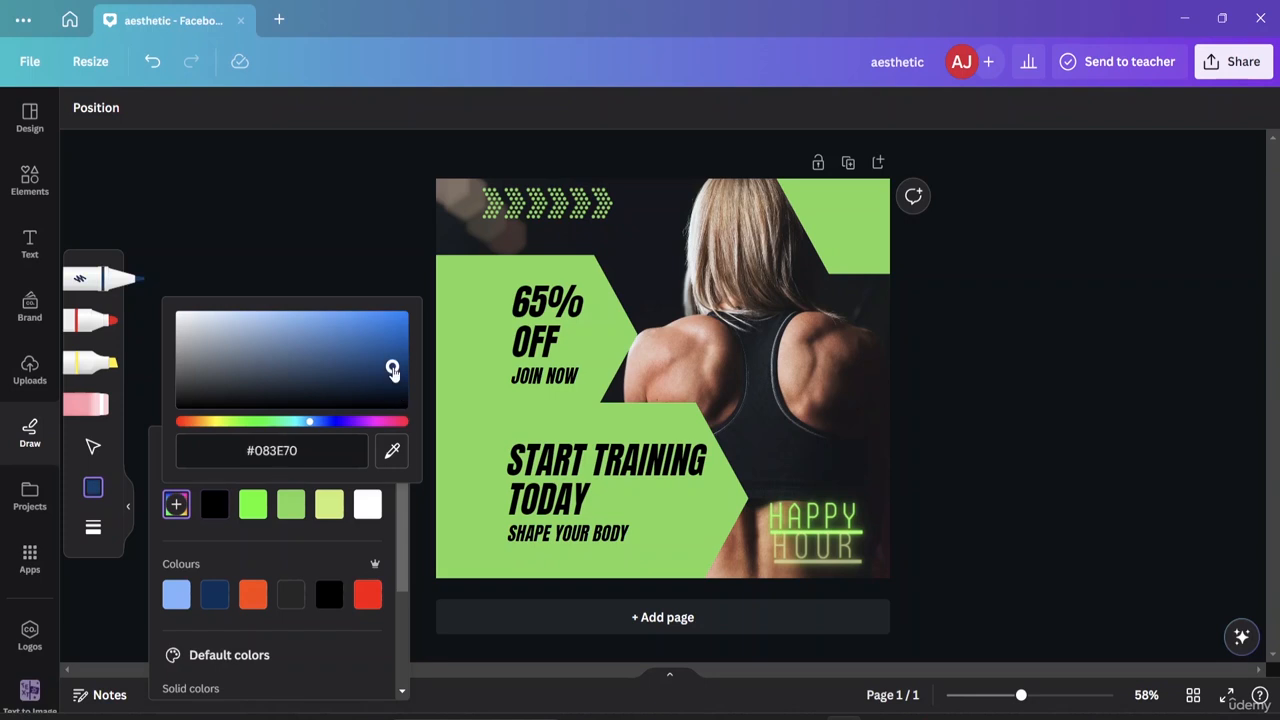
{"action": "left_click_drag", "start_coordinate": [316, 426], "coordinate": [382, 424]}
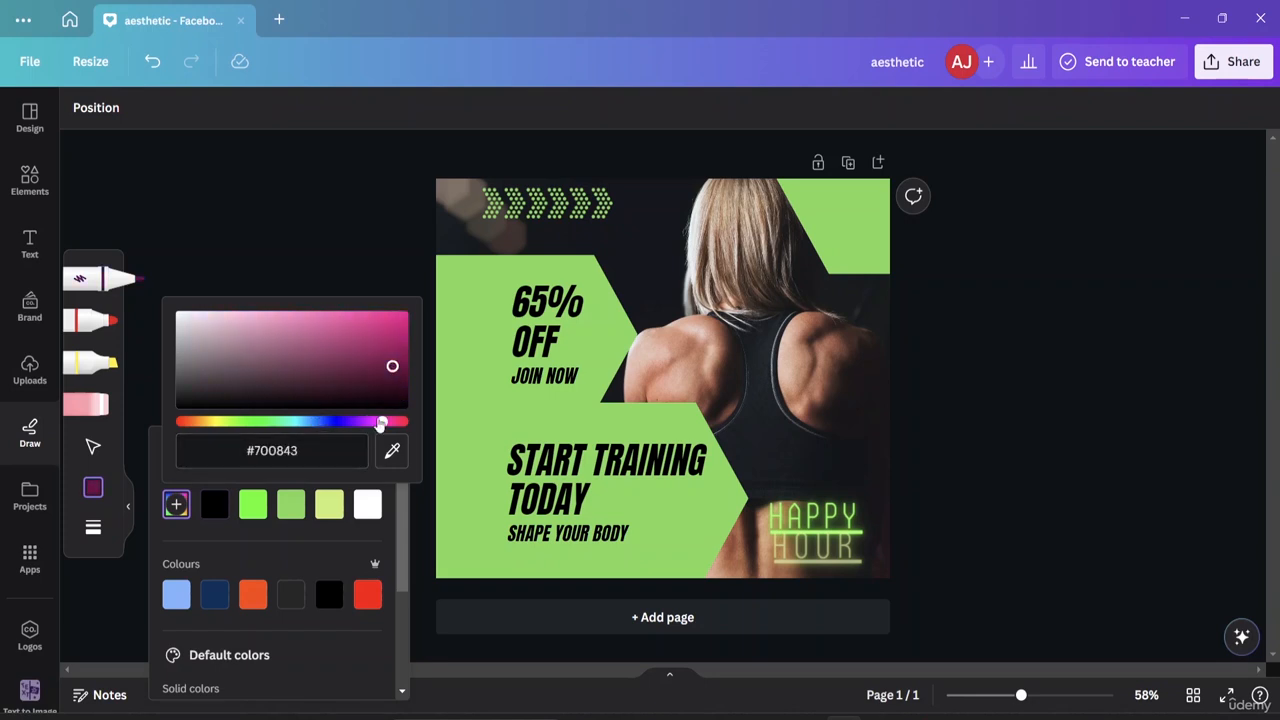
{"action": "left_click_drag", "start_coordinate": [392, 368], "coordinate": [349, 332]}
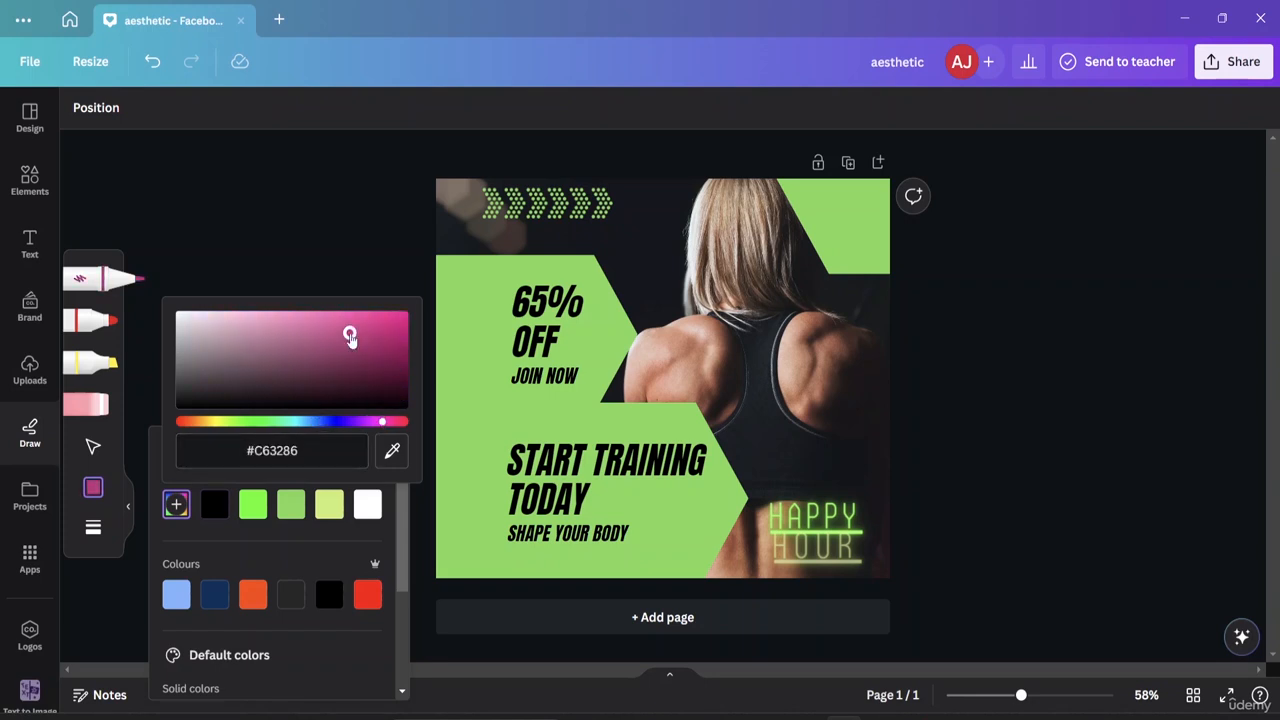
{"action": "left_click", "coordinate": [440, 633]}
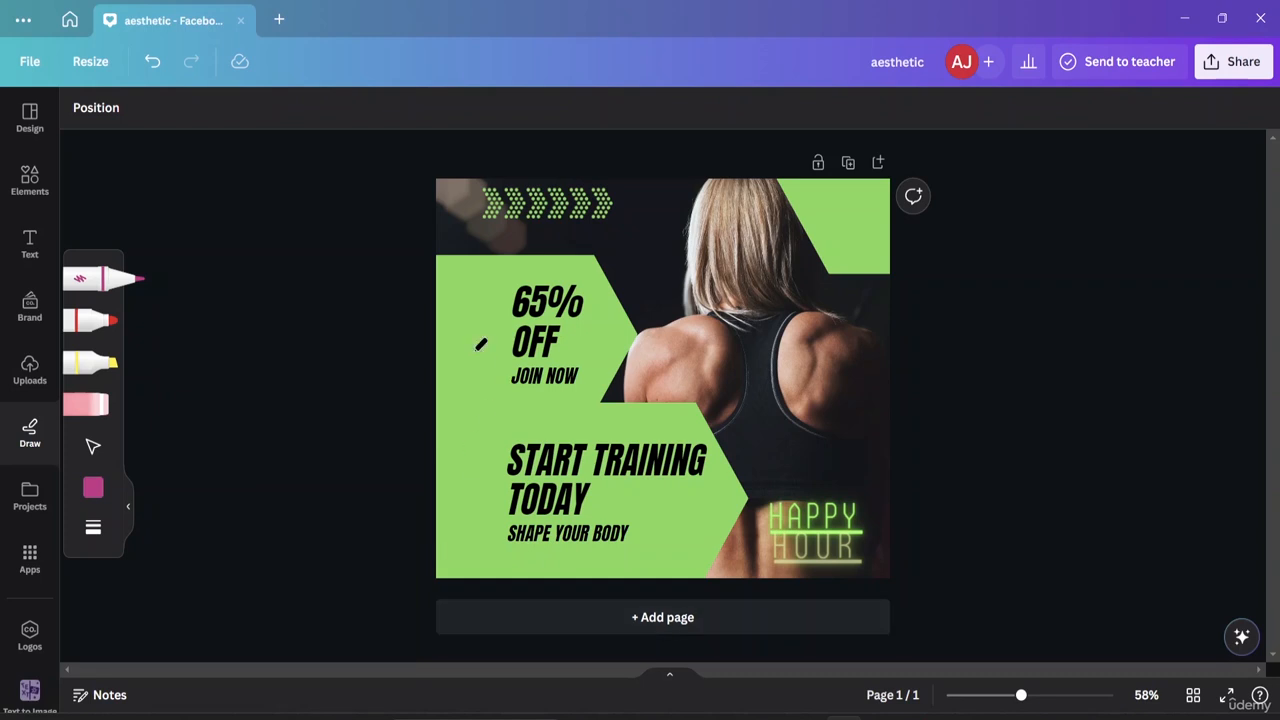
Draw a pink pen scribble beside "JOIN NOW" on the green area, select it and delete it
{"action": "mouse_move", "coordinate": [464, 348]}
{"action": "left_mouse_down"}
{"action": "mouse_move", "coordinate": [468, 407]}
{"action": "mouse_move", "coordinate": [485, 408]}
{"action": "mouse_move", "coordinate": [478, 371]}
{"action": "mouse_move", "coordinate": [502, 423]}
{"action": "mouse_move", "coordinate": [481, 333]}
{"action": "mouse_move", "coordinate": [478, 382]}
{"action": "left_mouse_up"}
{"action": "left_click", "coordinate": [93, 446]}
{"action": "left_click", "coordinate": [489, 384]}
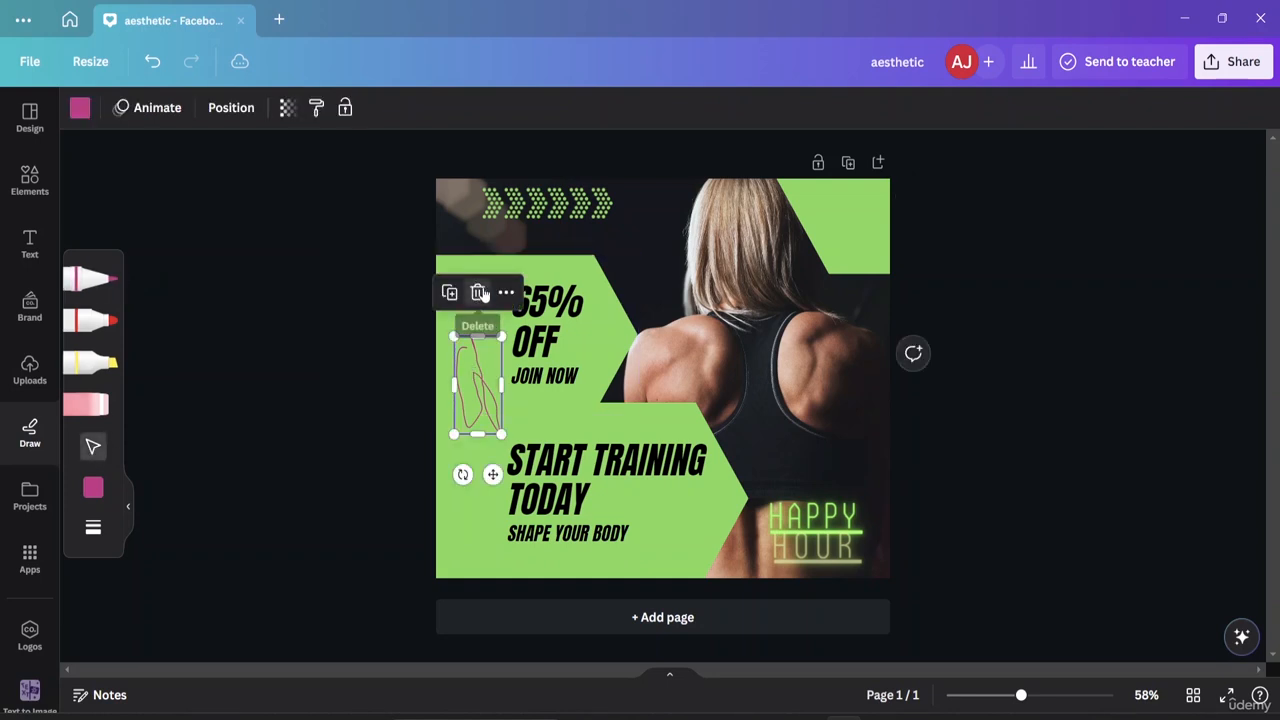
{"action": "key", "text": "Delete"}
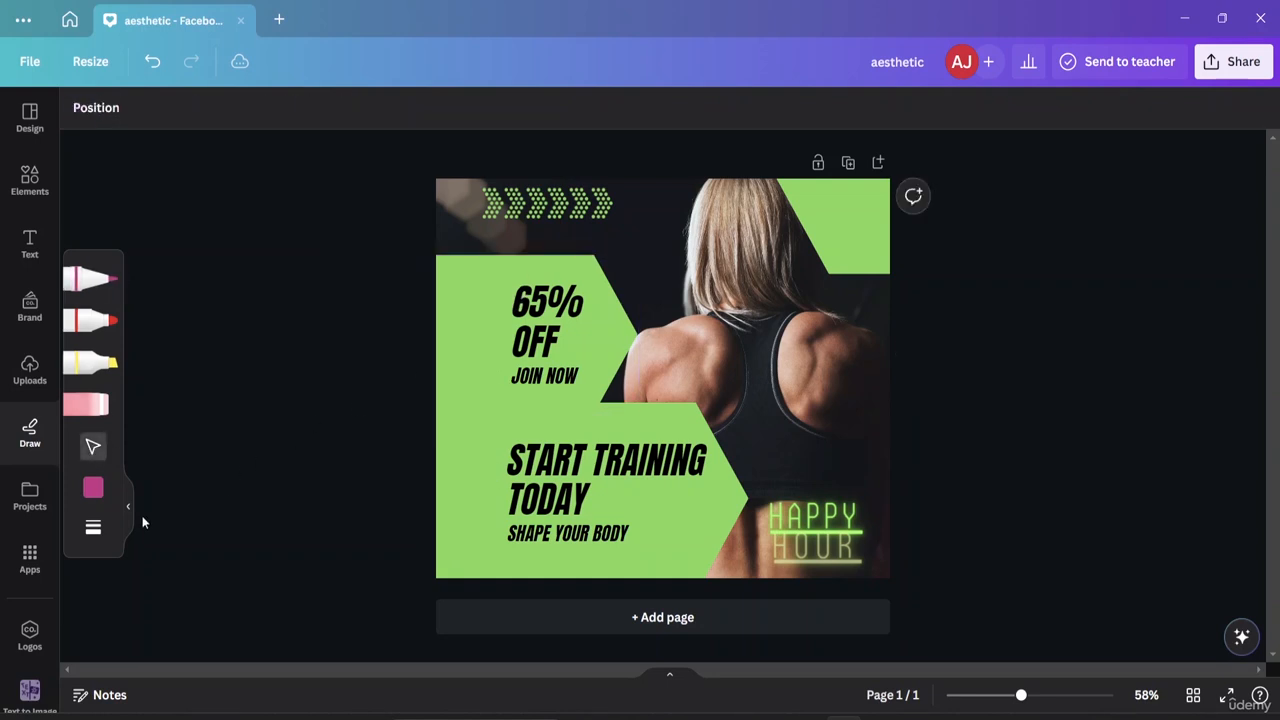
Set the pen's stroke weight to 26
{"action": "left_click", "coordinate": [91, 536]}
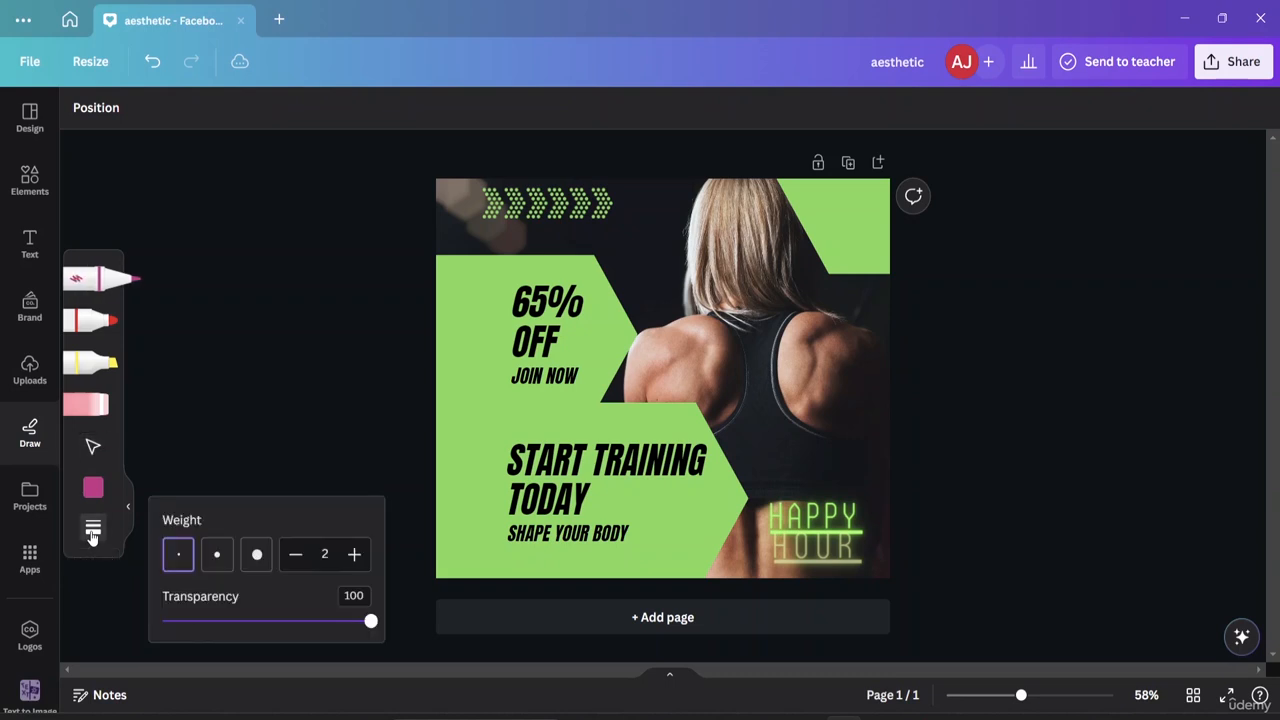
{"action": "left_click", "coordinate": [354, 555]}
{"action": "left_click", "coordinate": [354, 555]}
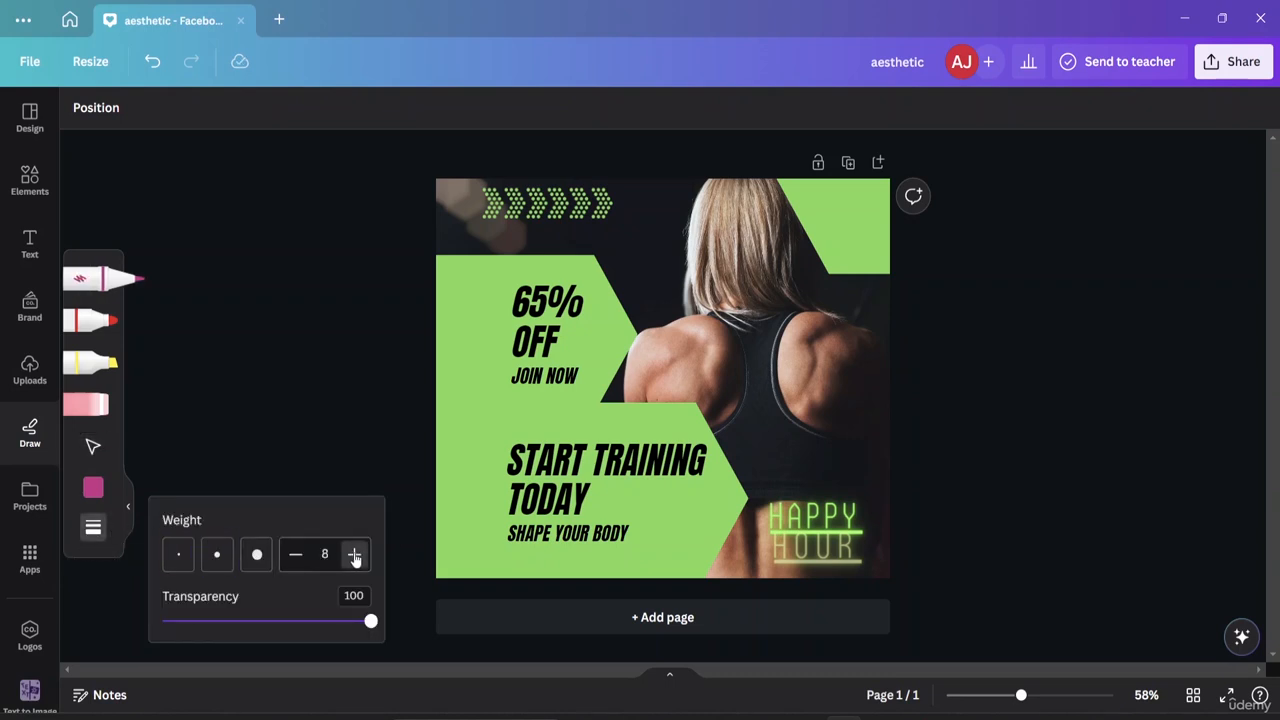
{"action": "left_click", "coordinate": [354, 555]}
{"action": "left_click", "coordinate": [355, 557]}
{"action": "left_click", "coordinate": [356, 558]}
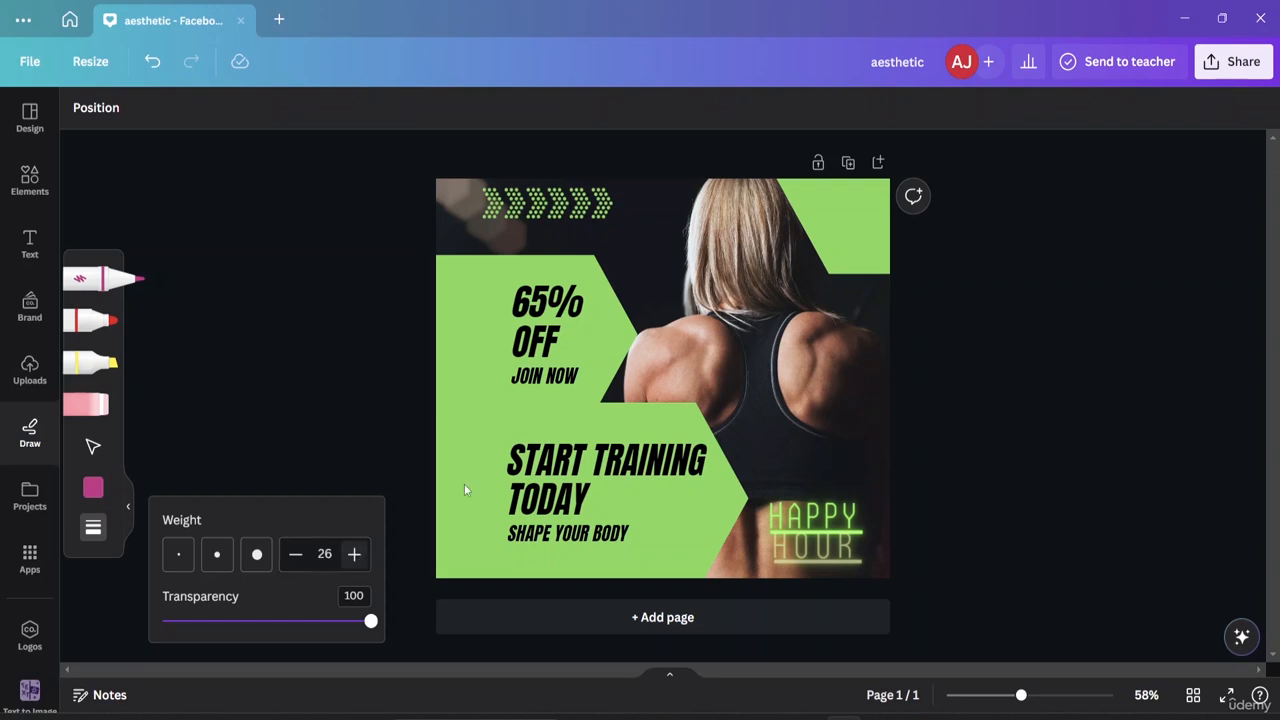
Draw a pink pen figure-eight on the green area between "JOIN NOW" and "START TRAINING TODAY", select it and delete it
{"action": "mouse_move", "coordinate": [452, 356]}
{"action": "left_mouse_down"}
{"action": "mouse_move", "coordinate": [451, 407]}
{"action": "mouse_move", "coordinate": [478, 484]}
{"action": "mouse_move", "coordinate": [452, 492]}
{"action": "mouse_move", "coordinate": [436, 452]}
{"action": "mouse_move", "coordinate": [468, 418]}
{"action": "mouse_move", "coordinate": [476, 378]}
{"action": "left_mouse_up"}
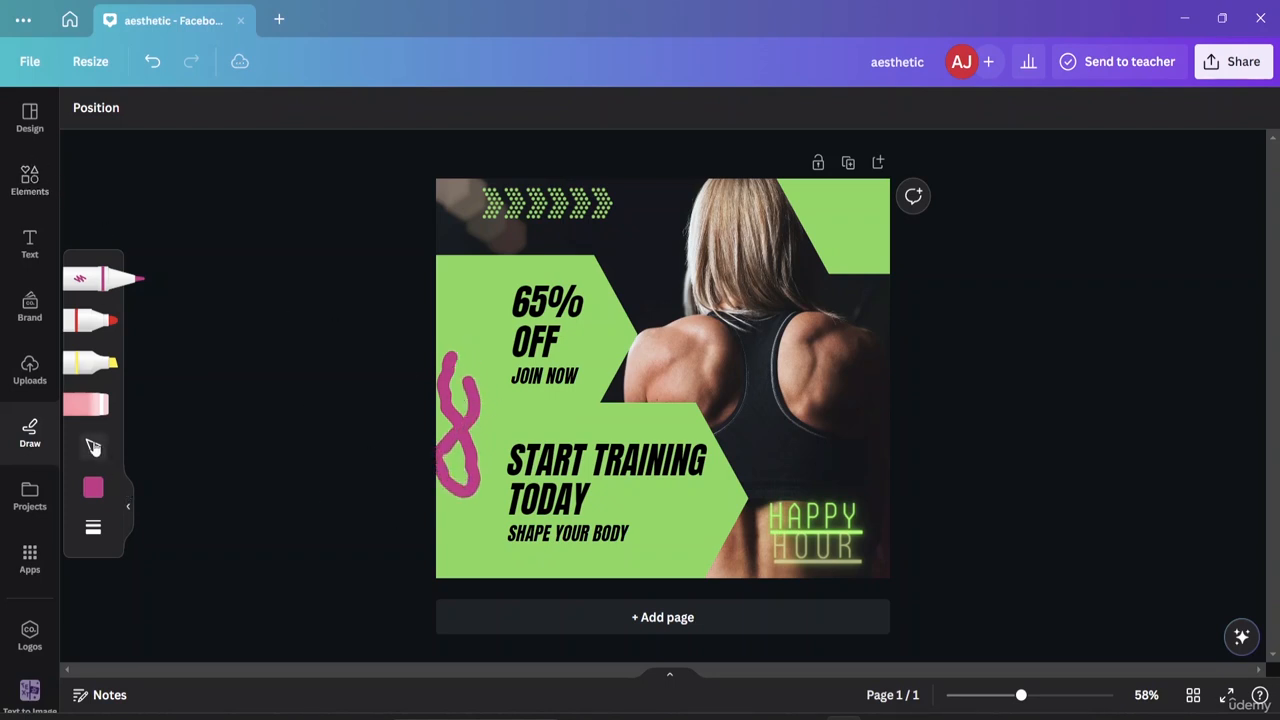
{"action": "left_click", "coordinate": [93, 447]}
{"action": "left_click", "coordinate": [474, 431]}
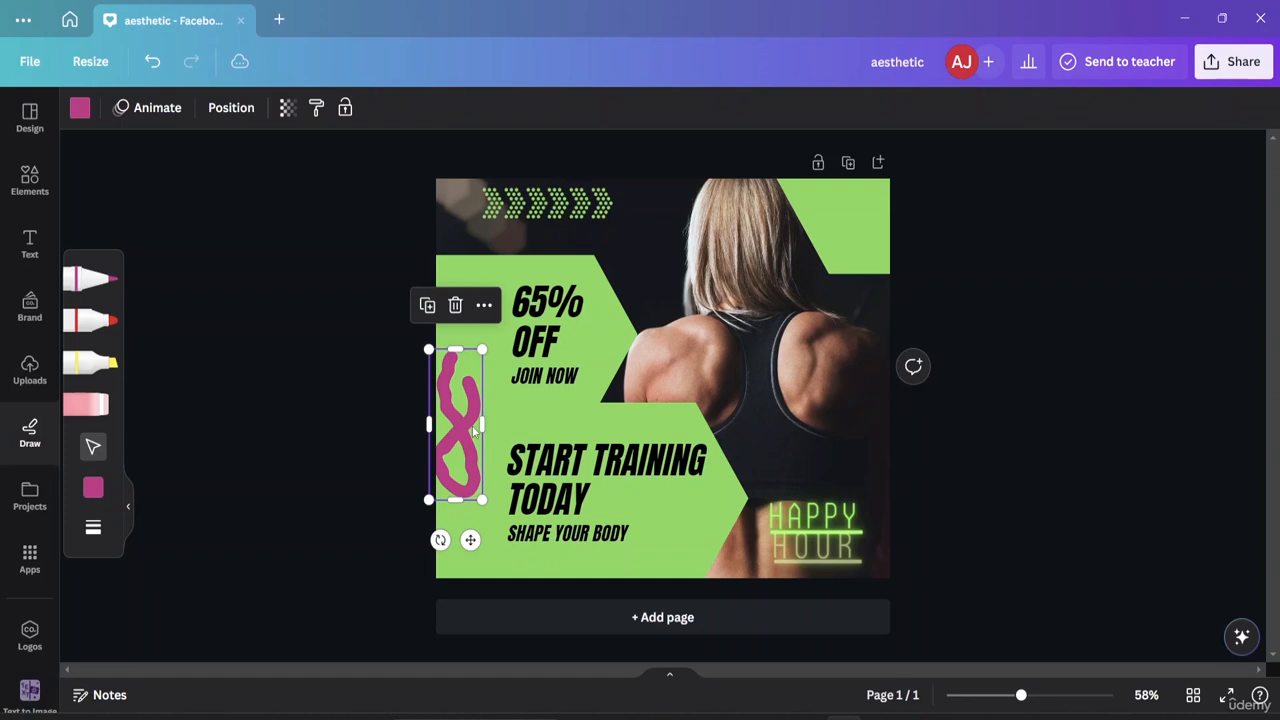
{"action": "key", "text": "Delete"}
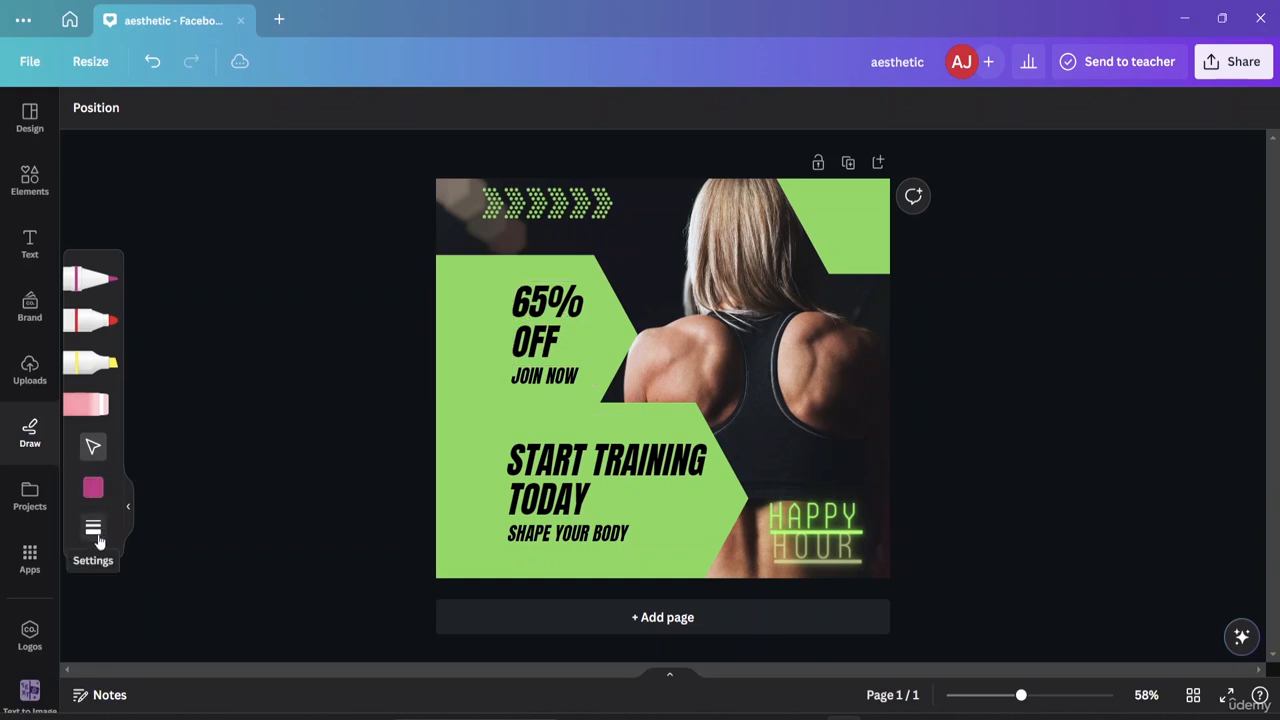
Set the pen's transparency to 64 and draw a semi-transparent pink squiggle beside "65% OFF" on the green area
{"action": "left_click", "coordinate": [93, 530]}
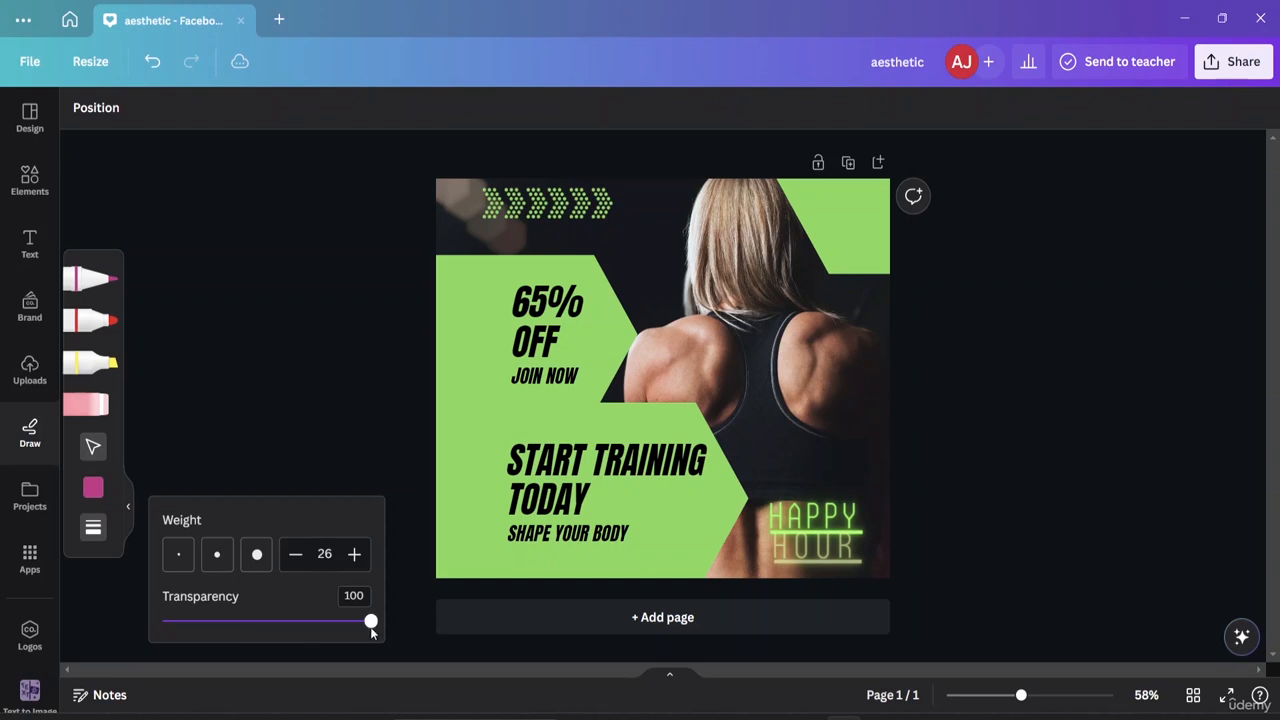
{"action": "left_click_drag", "start_coordinate": [370, 622], "coordinate": [295, 621]}
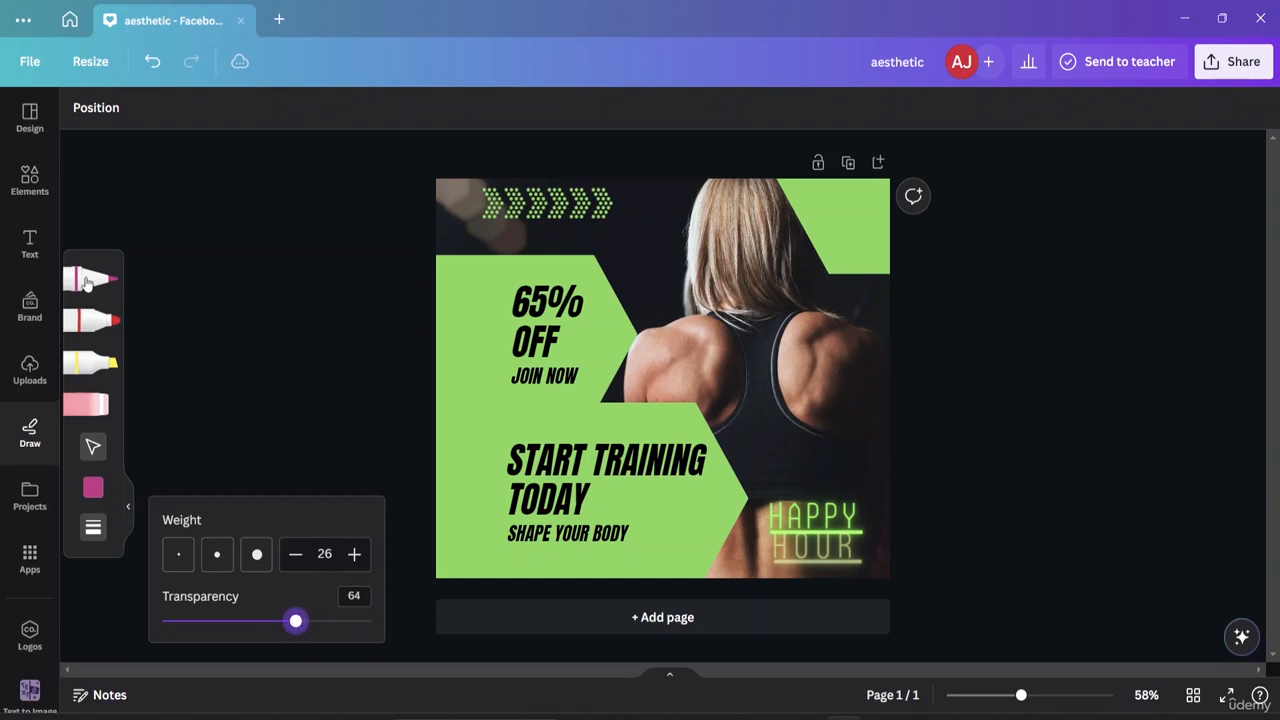
{"action": "left_click", "coordinate": [86, 284]}
{"action": "mouse_move", "coordinate": [440, 335]}
{"action": "left_mouse_down"}
{"action": "mouse_move", "coordinate": [475, 437]}
{"action": "mouse_move", "coordinate": [456, 316]}
{"action": "mouse_move", "coordinate": [478, 327]}
{"action": "mouse_move", "coordinate": [500, 408]}
{"action": "left_mouse_up"}
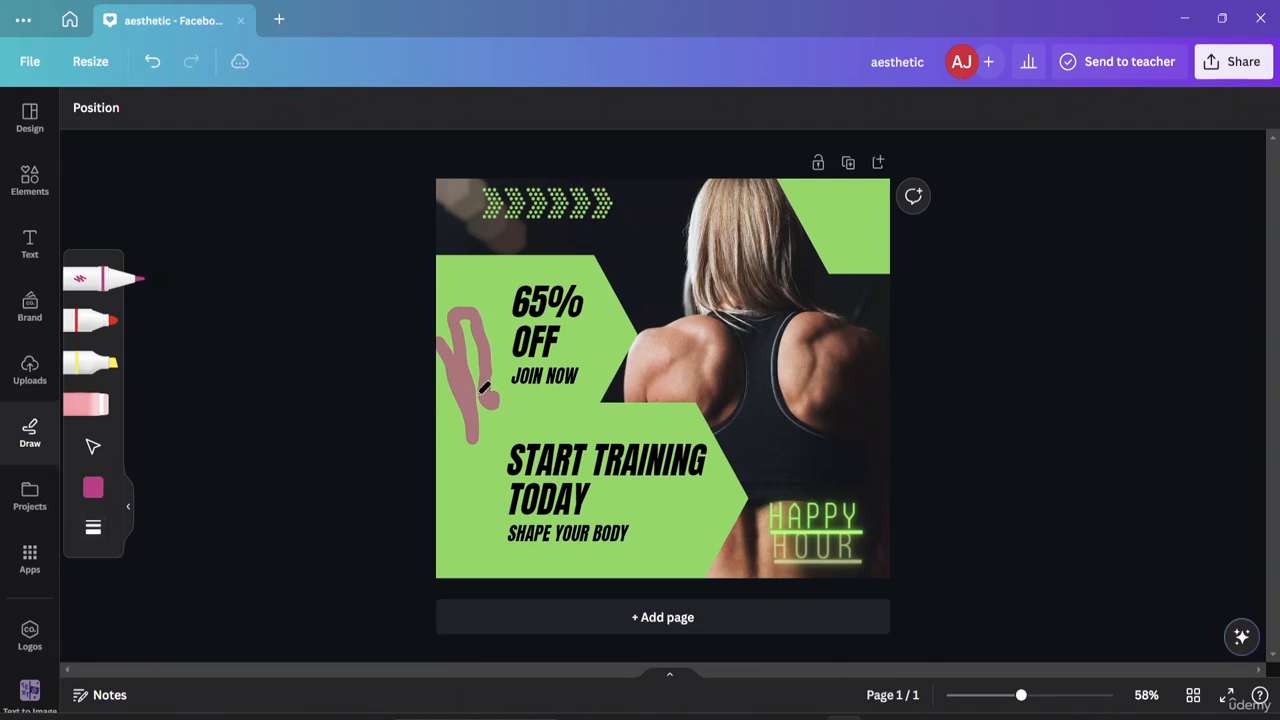
Set the pen's transparency to 12 and draw a faint figure-eight beside "START TRAINING TODAY"
{"action": "left_click", "coordinate": [94, 529]}
{"action": "left_click_drag", "start_coordinate": [292, 618], "coordinate": [187, 622]}
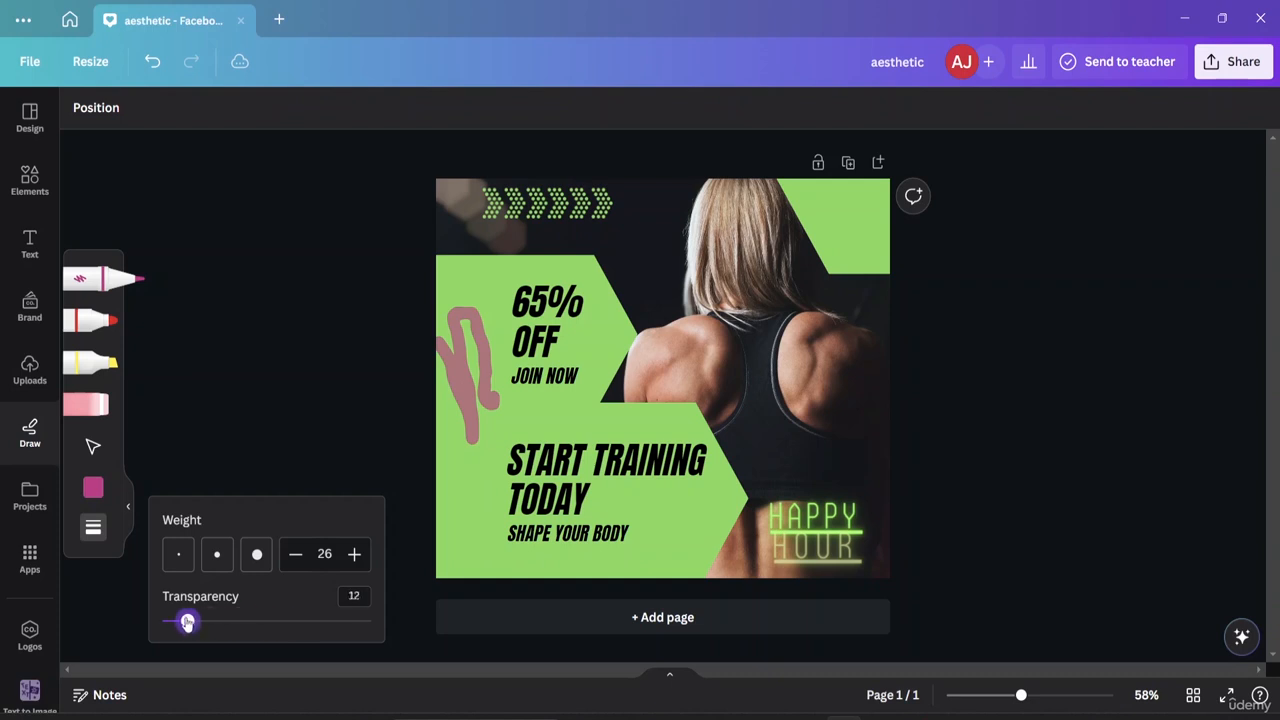
{"action": "mouse_move", "coordinate": [458, 468]}
{"action": "left_mouse_down"}
{"action": "mouse_move", "coordinate": [477, 534]}
{"action": "mouse_move", "coordinate": [463, 556]}
{"action": "mouse_move", "coordinate": [490, 464]}
{"action": "mouse_move", "coordinate": [456, 454]}
{"action": "mouse_move", "coordinate": [480, 503]}
{"action": "left_mouse_up"}
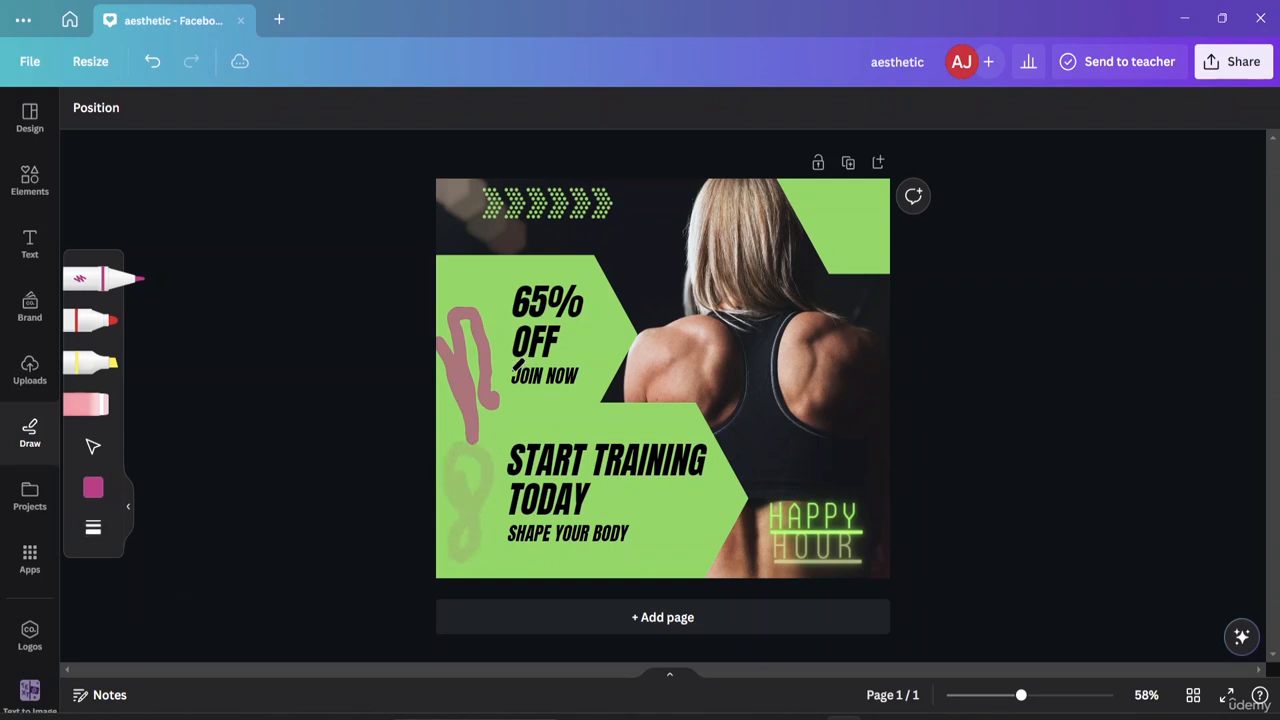
Select the two transparent pen drawings on the green area and delete both
{"action": "left_click", "coordinate": [93, 446]}
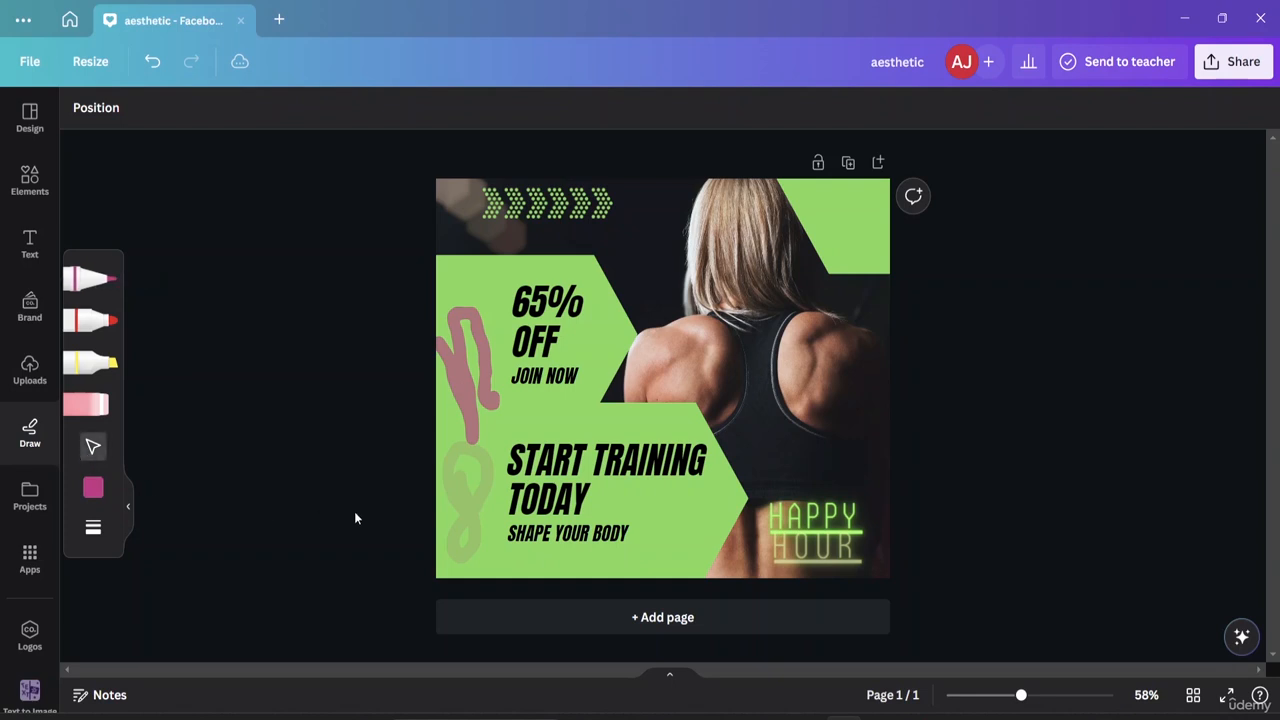
{"action": "mouse_move", "coordinate": [420, 292]}
{"action": "left_mouse_down"}
{"action": "mouse_move", "coordinate": [476, 376]}
{"action": "mouse_move", "coordinate": [487, 521]}
{"action": "mouse_move", "coordinate": [448, 480]}
{"action": "left_mouse_up"}
{"action": "left_click", "coordinate": [488, 520]}
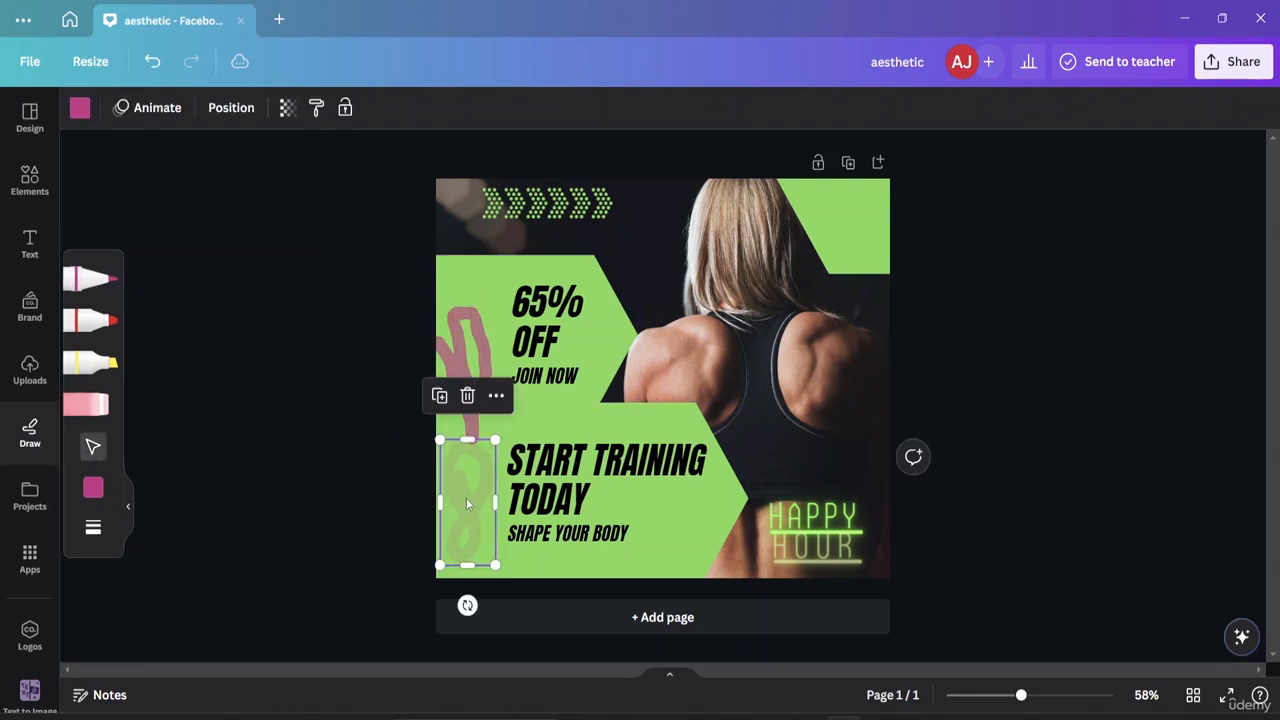
{"action": "left_click", "coordinate": [470, 397]}
{"action": "left_click", "coordinate": [475, 394]}
{"action": "left_click", "coordinate": [466, 260]}
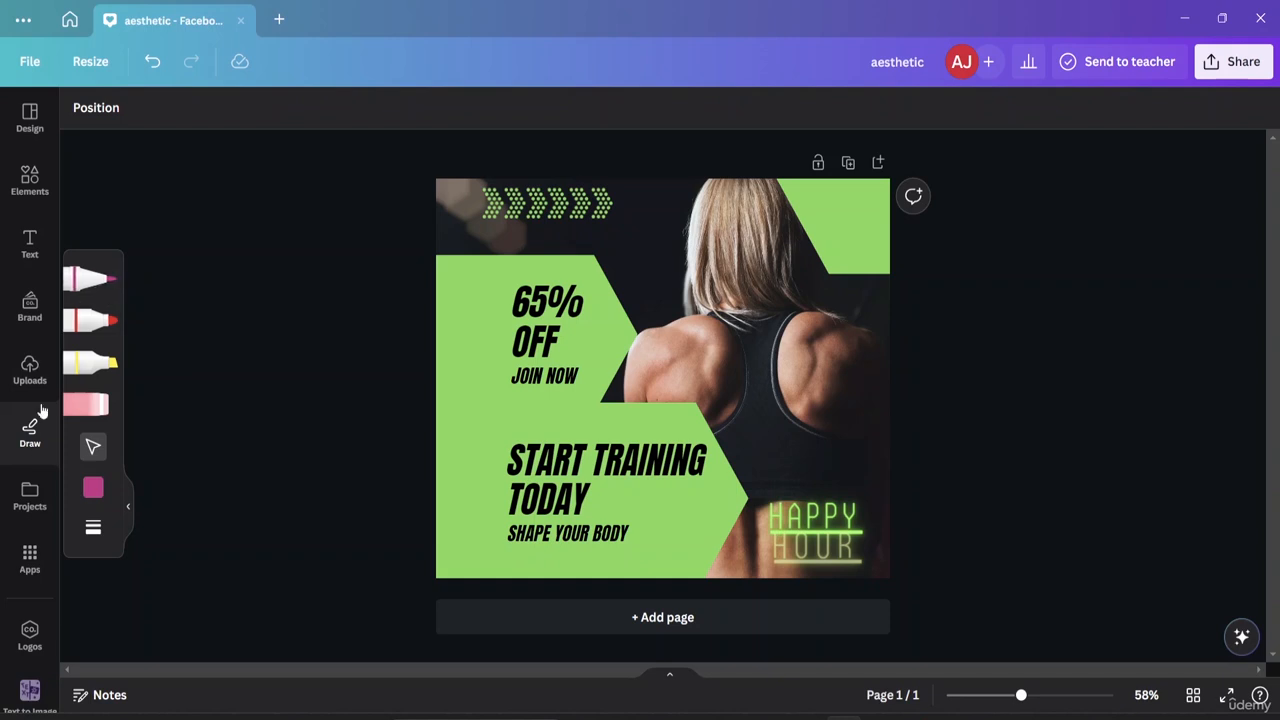
Examine the saved projects by category: all content, designs, folders, images and videos
{"action": "left_click", "coordinate": [33, 500]}
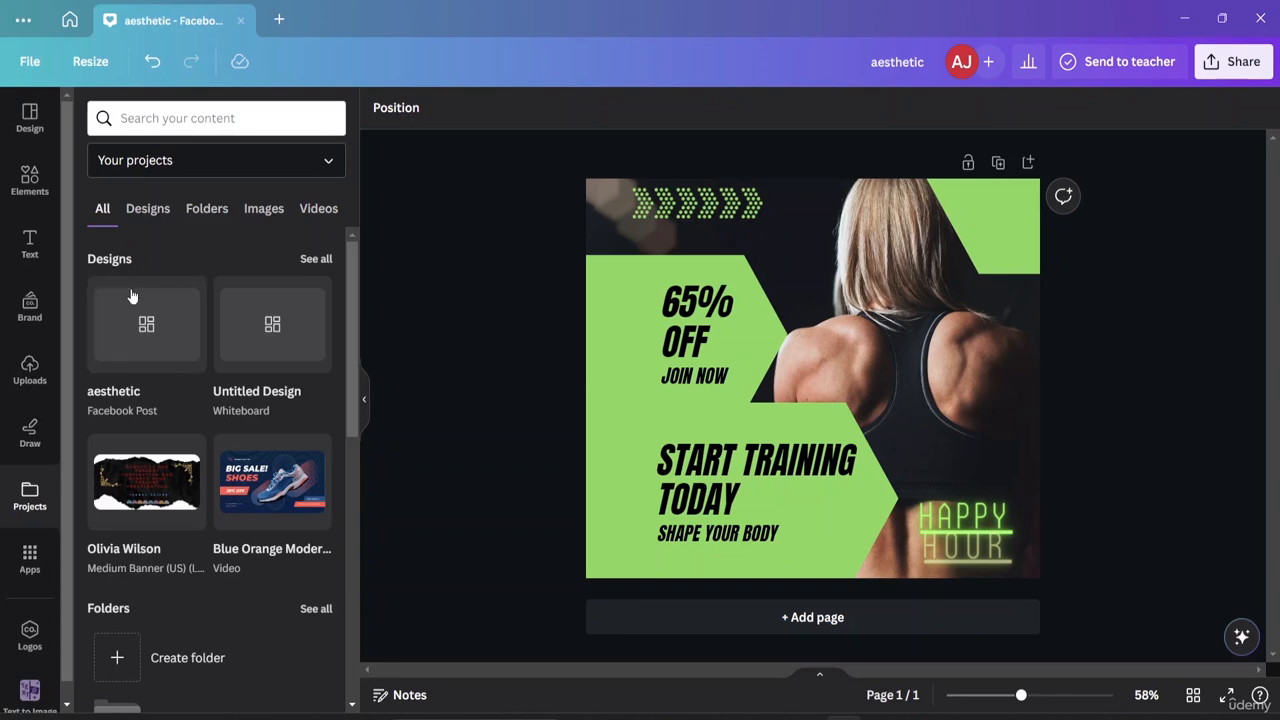
{"action": "scroll", "coordinate": [145, 545], "scroll_direction": "down", "scroll_amount": 5}
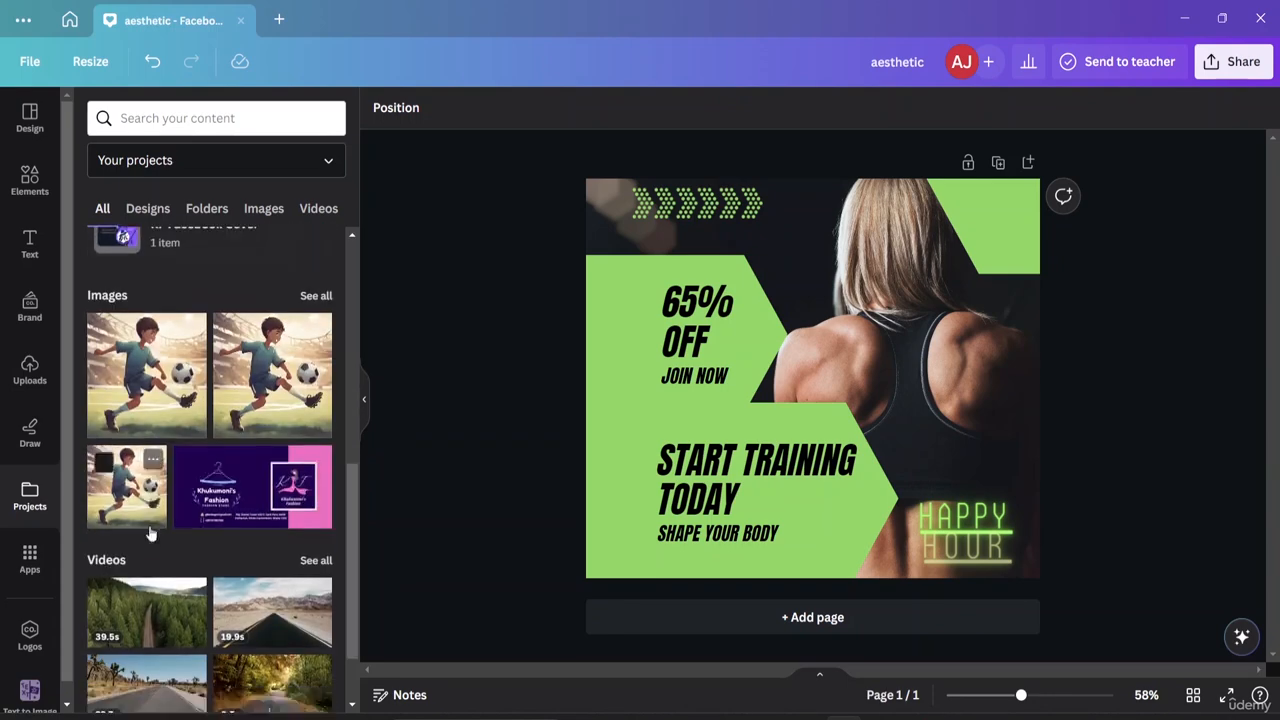
{"action": "scroll", "coordinate": [149, 525], "scroll_direction": "down", "scroll_amount": 2}
{"action": "scroll", "coordinate": [149, 525], "scroll_direction": "up", "scroll_amount": 10}
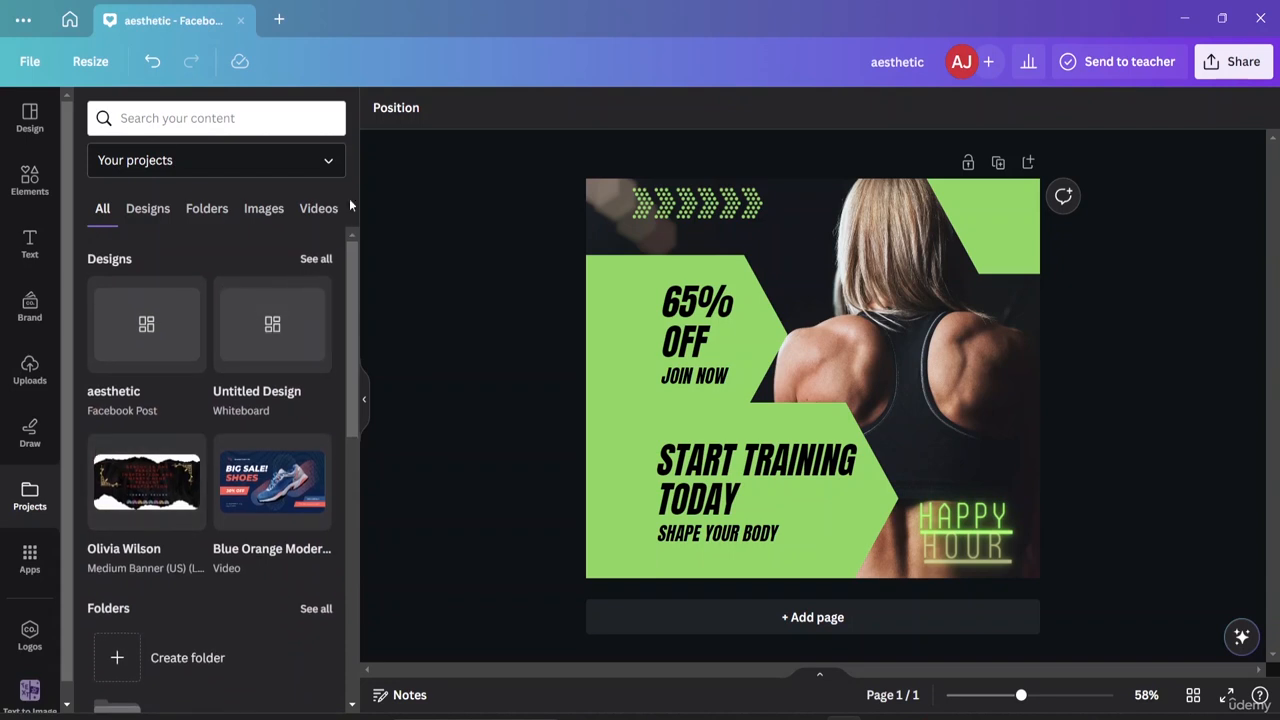
{"action": "left_click", "coordinate": [157, 213]}
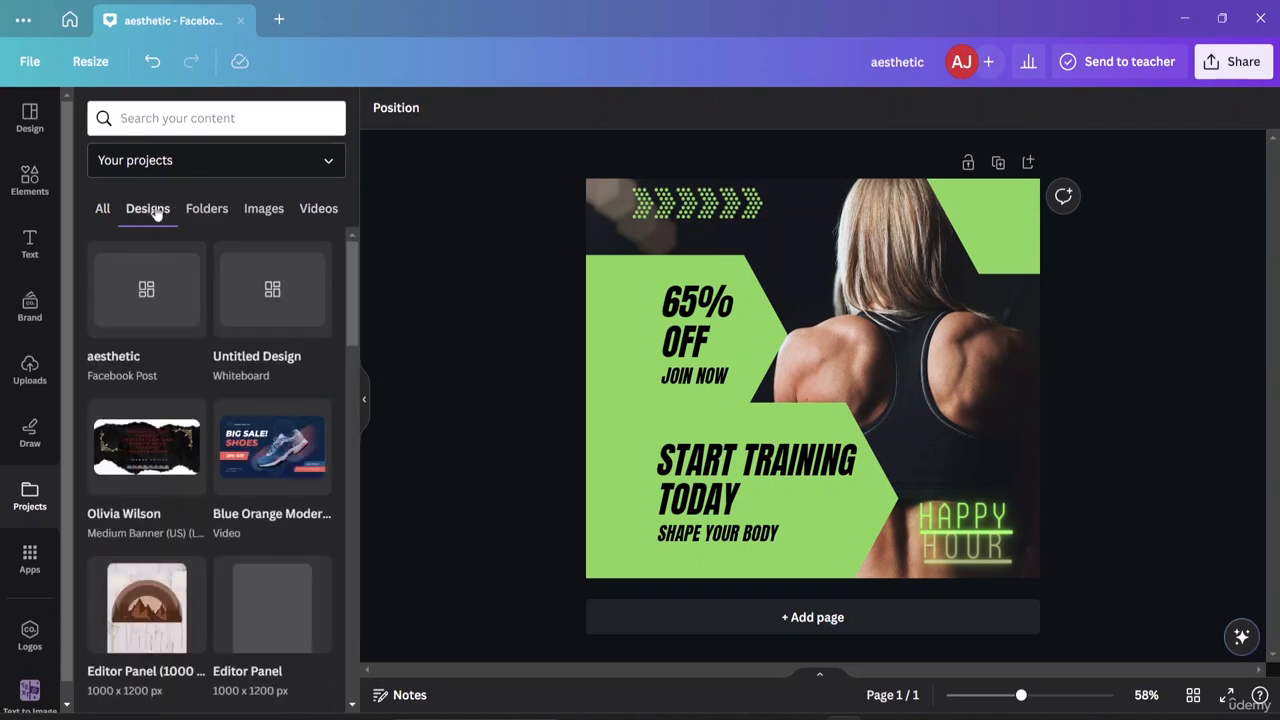
{"action": "left_click", "coordinate": [210, 211]}
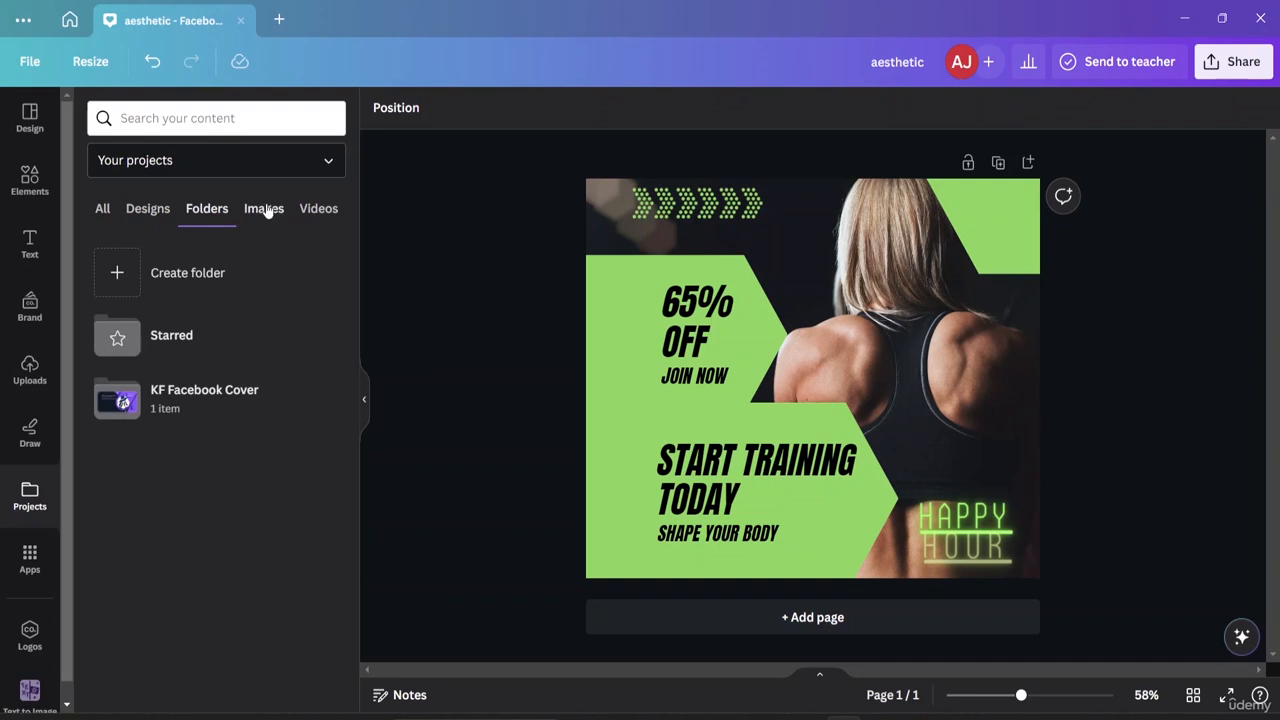
{"action": "left_click", "coordinate": [266, 209]}
{"action": "left_click", "coordinate": [311, 205]}
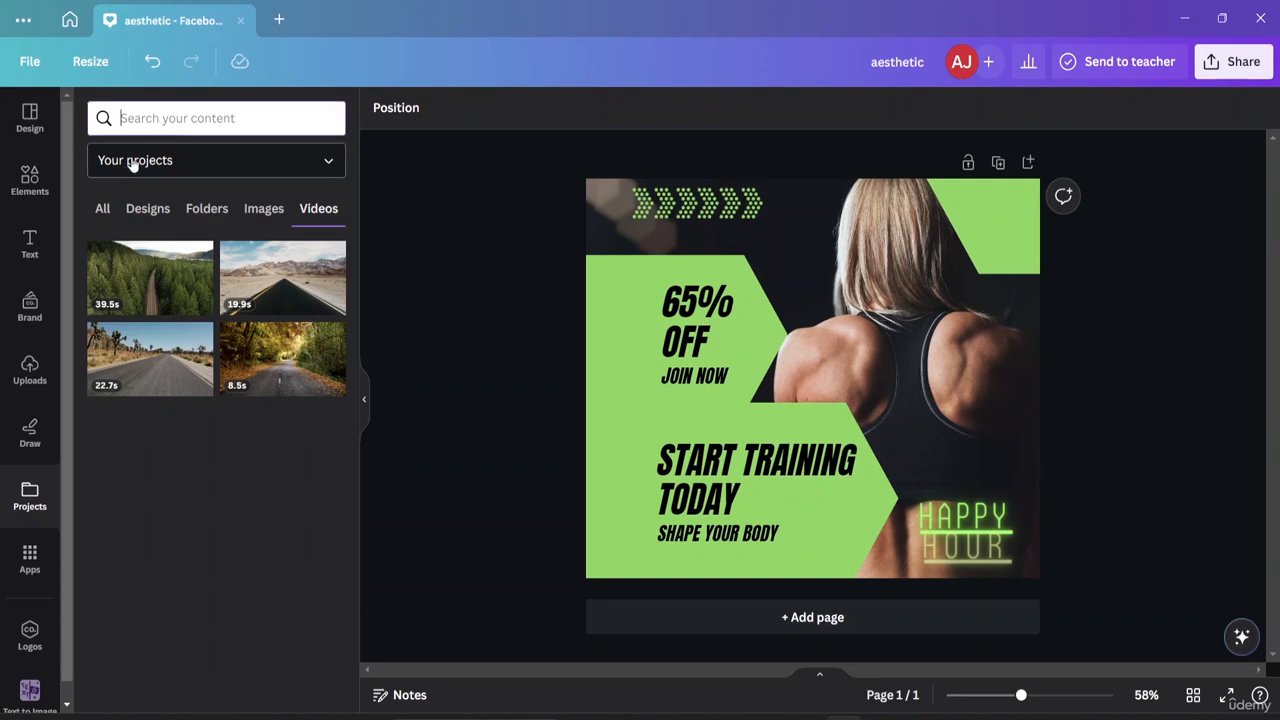
{"action": "left_click", "coordinate": [103, 210]}
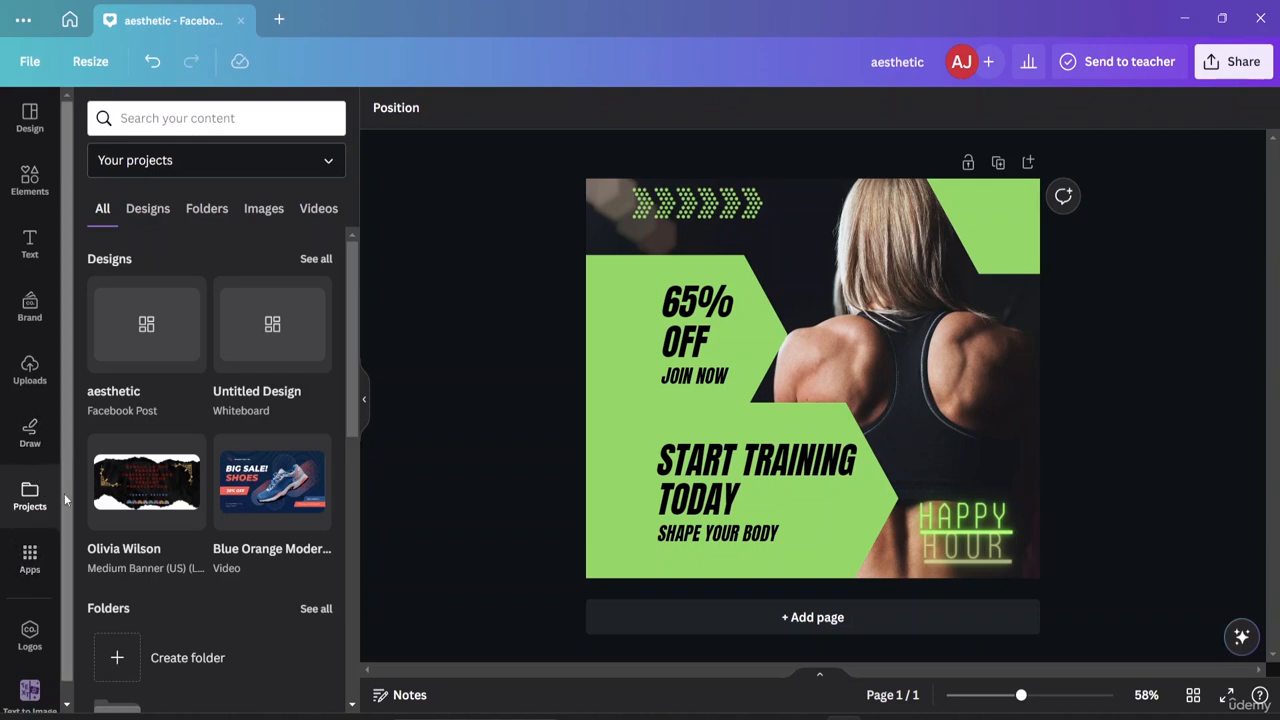
Check the list of apps already in use and return to the apps available to discover
{"action": "left_click", "coordinate": [30, 566]}
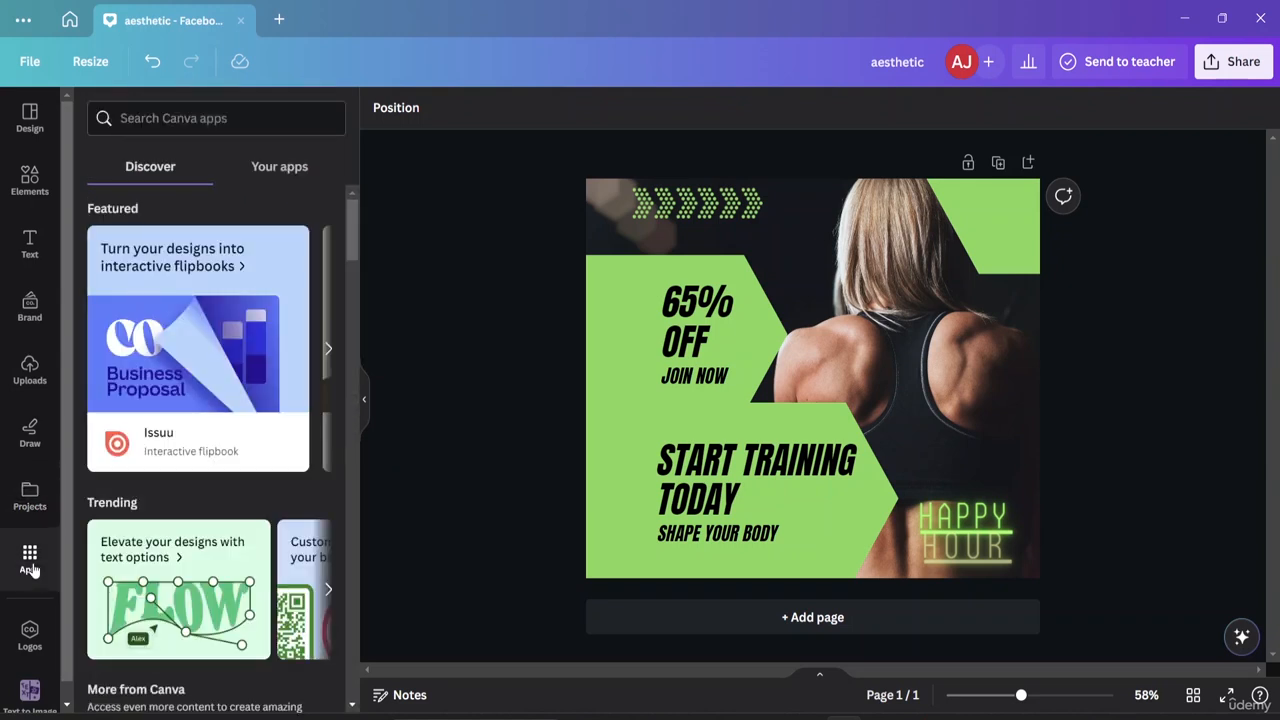
{"action": "left_click", "coordinate": [280, 170]}
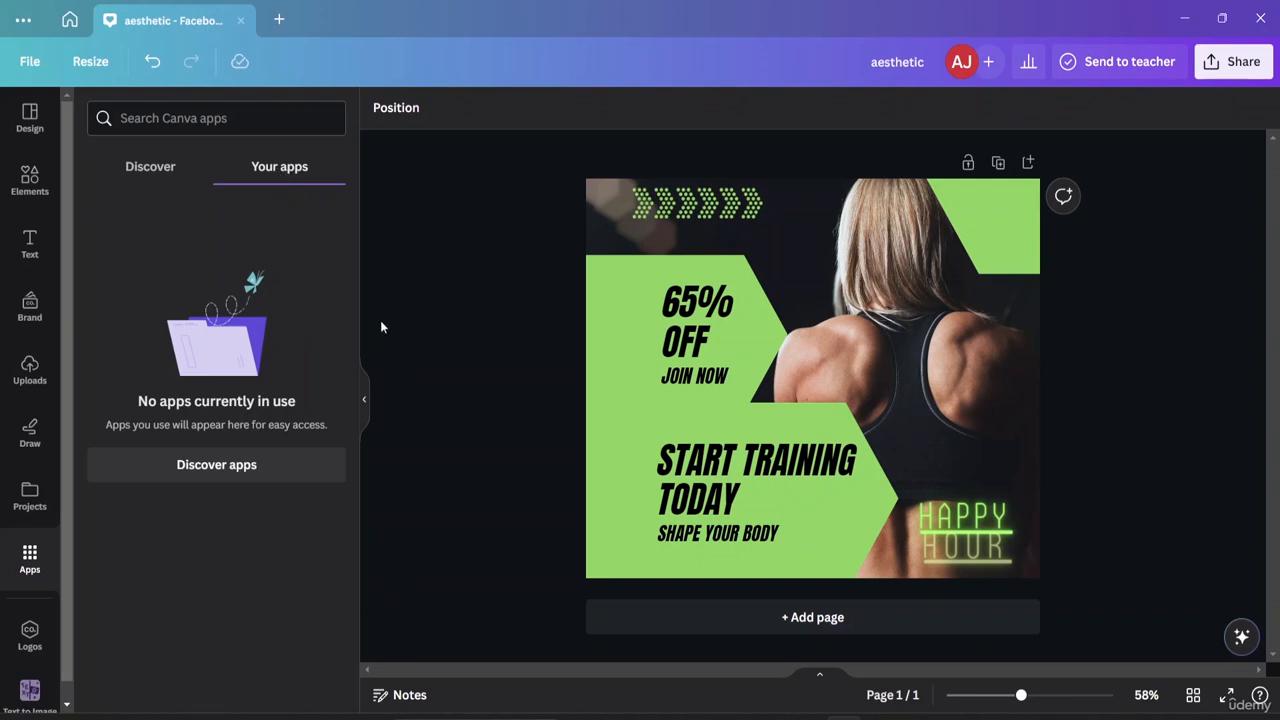
{"action": "left_click", "coordinate": [241, 475]}
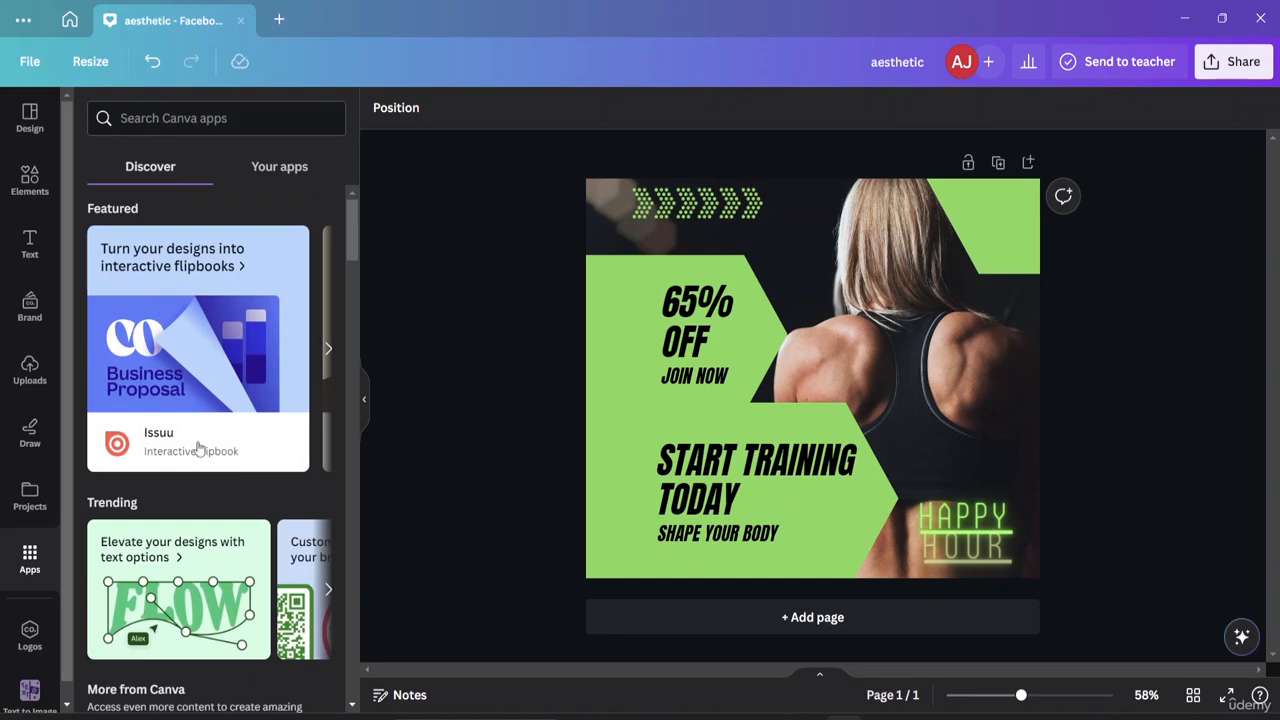
Browse the discoverable apps through "Create something new", read the Murf AI description and return to the apps list
{"action": "scroll", "coordinate": [192, 440], "scroll_direction": "down", "scroll_amount": 2}
{"action": "scroll", "coordinate": [195, 445], "scroll_direction": "down", "scroll_amount": 3}
{"action": "scroll", "coordinate": [193, 447], "scroll_direction": "down", "scroll_amount": 2}
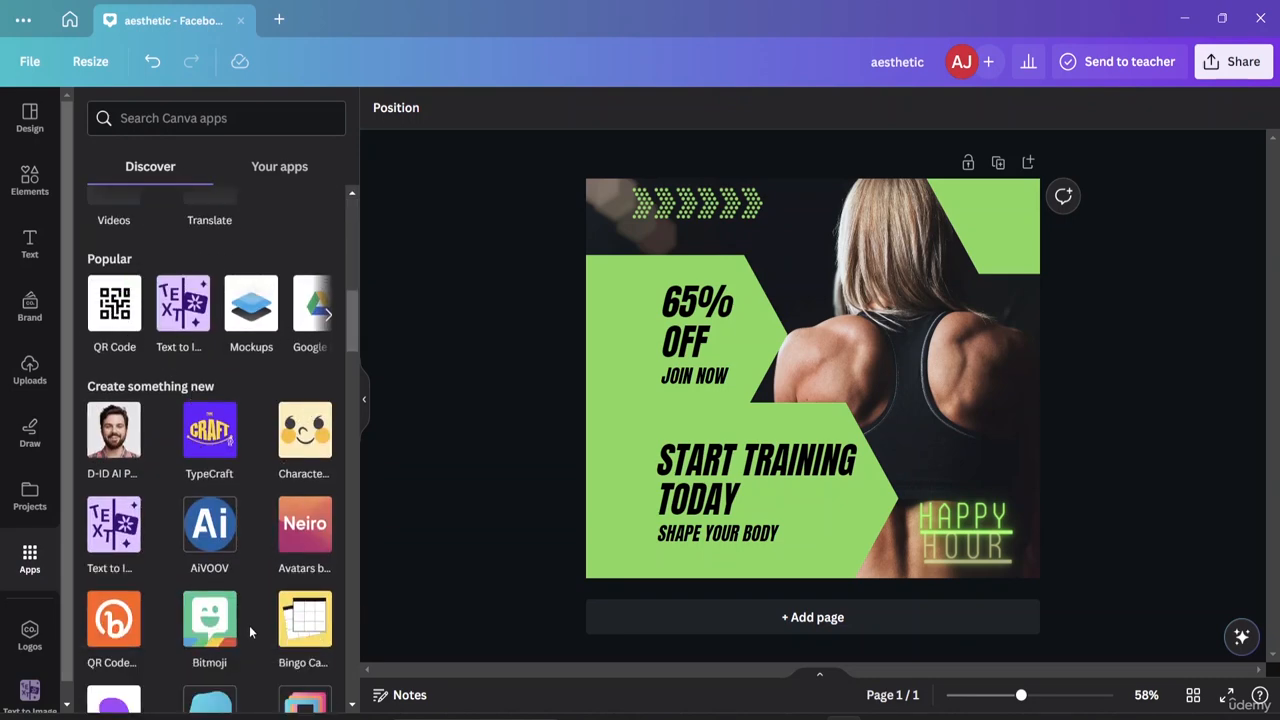
{"action": "scroll", "coordinate": [235, 560], "scroll_direction": "down", "scroll_amount": 3}
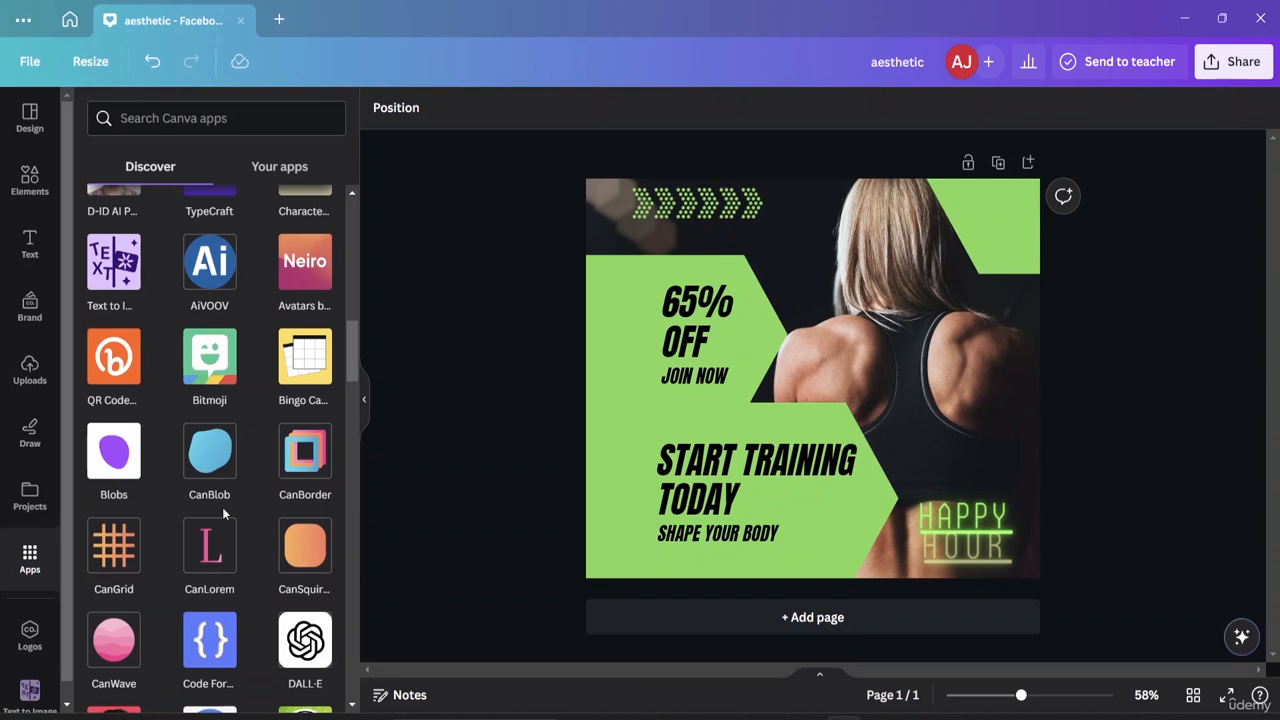
{"action": "scroll", "coordinate": [170, 490], "scroll_direction": "down", "scroll_amount": 2}
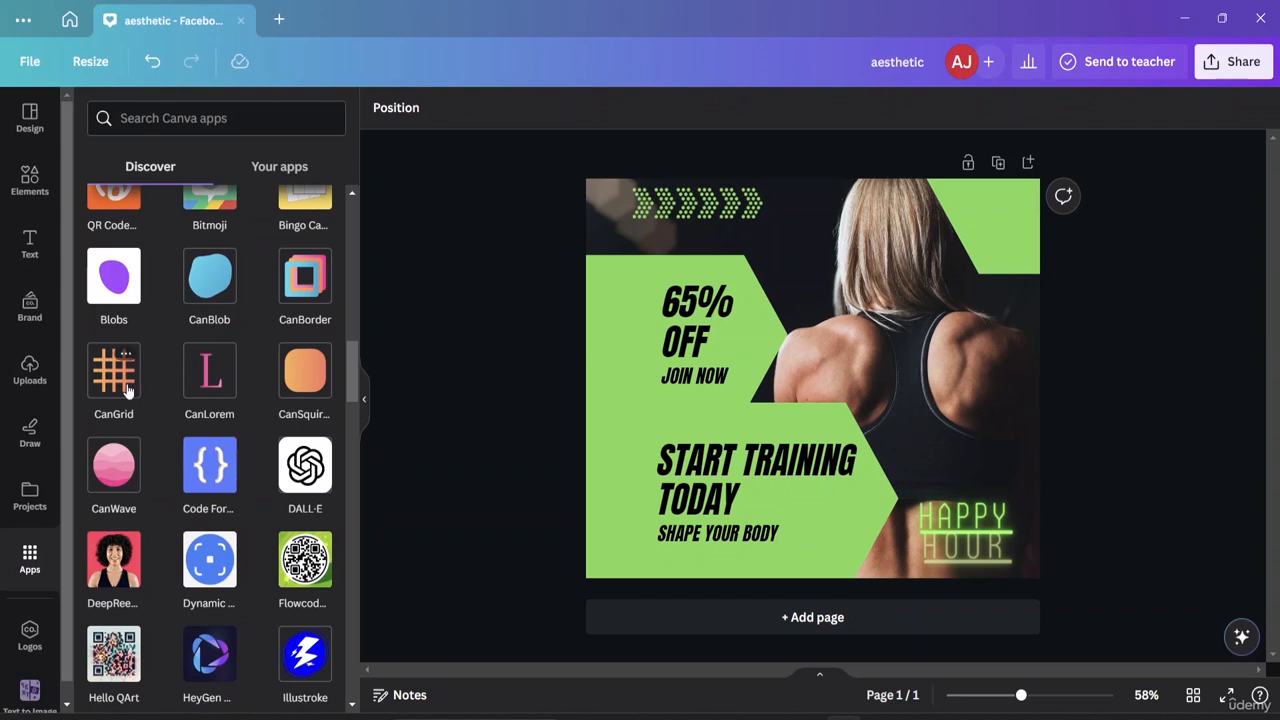
{"action": "scroll", "coordinate": [164, 515], "scroll_direction": "down", "scroll_amount": 2}
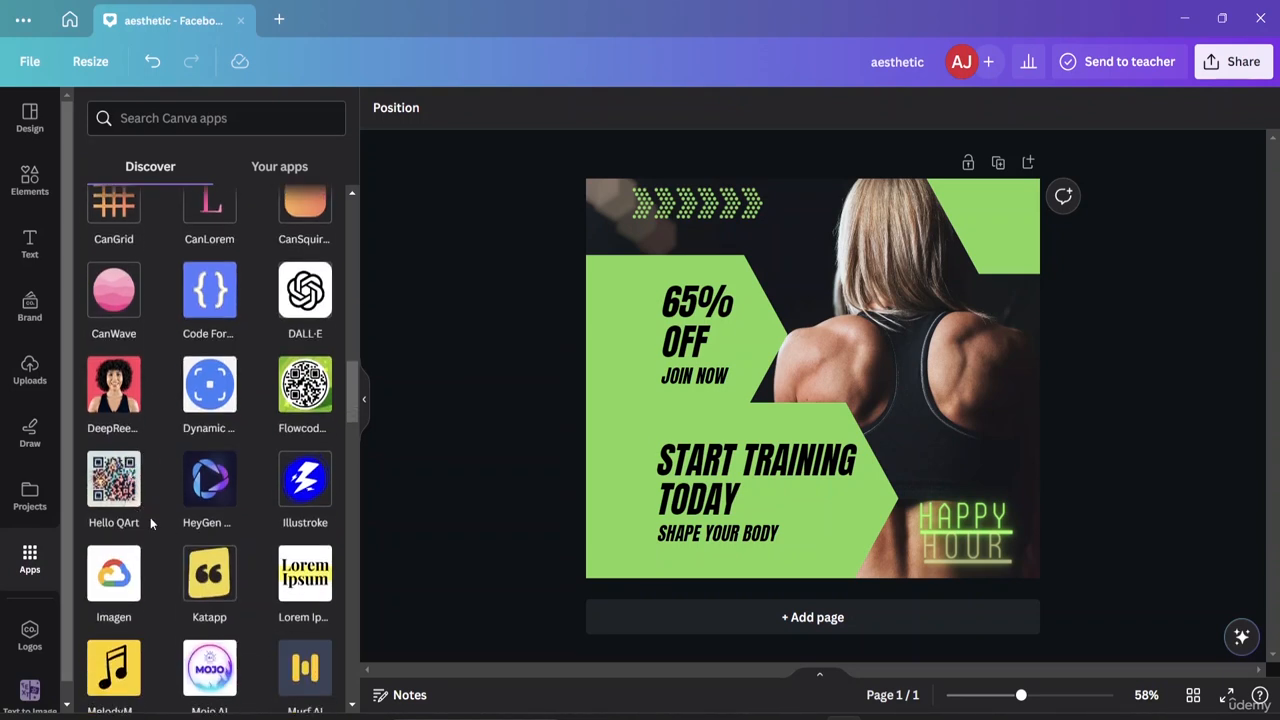
{"action": "scroll", "coordinate": [163, 504], "scroll_direction": "down", "scroll_amount": 3}
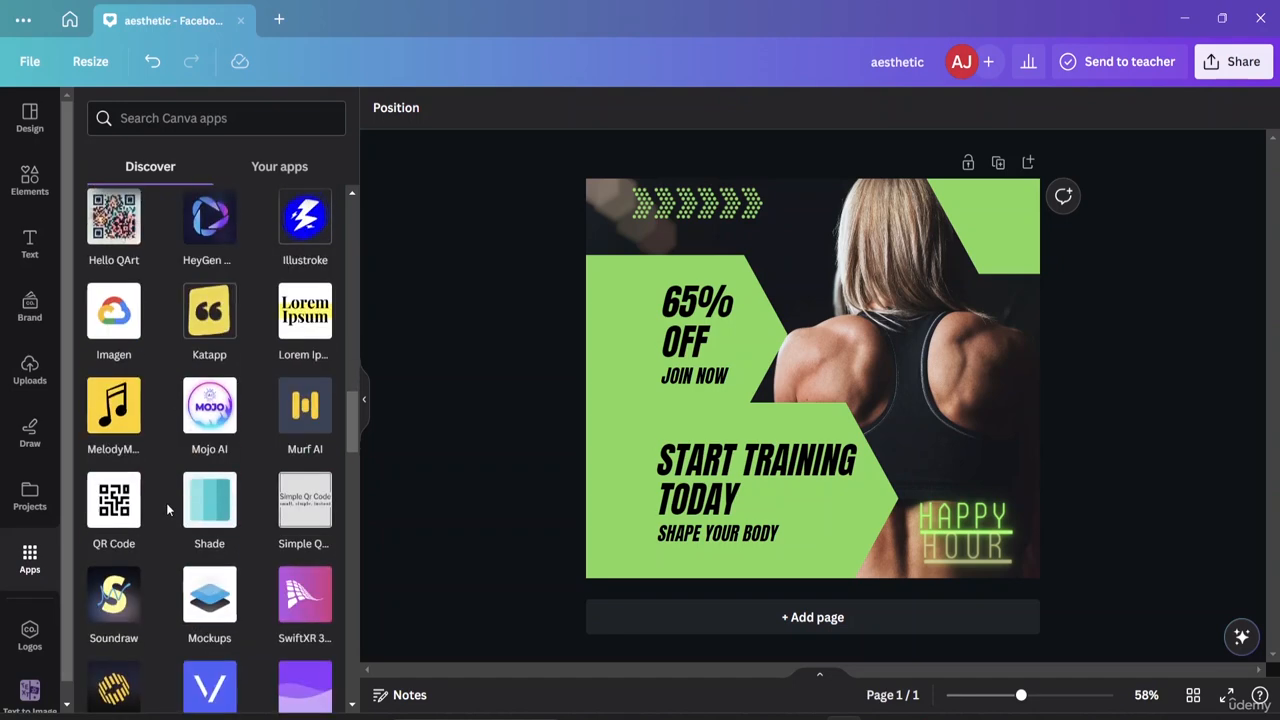
{"action": "left_click", "coordinate": [307, 405]}
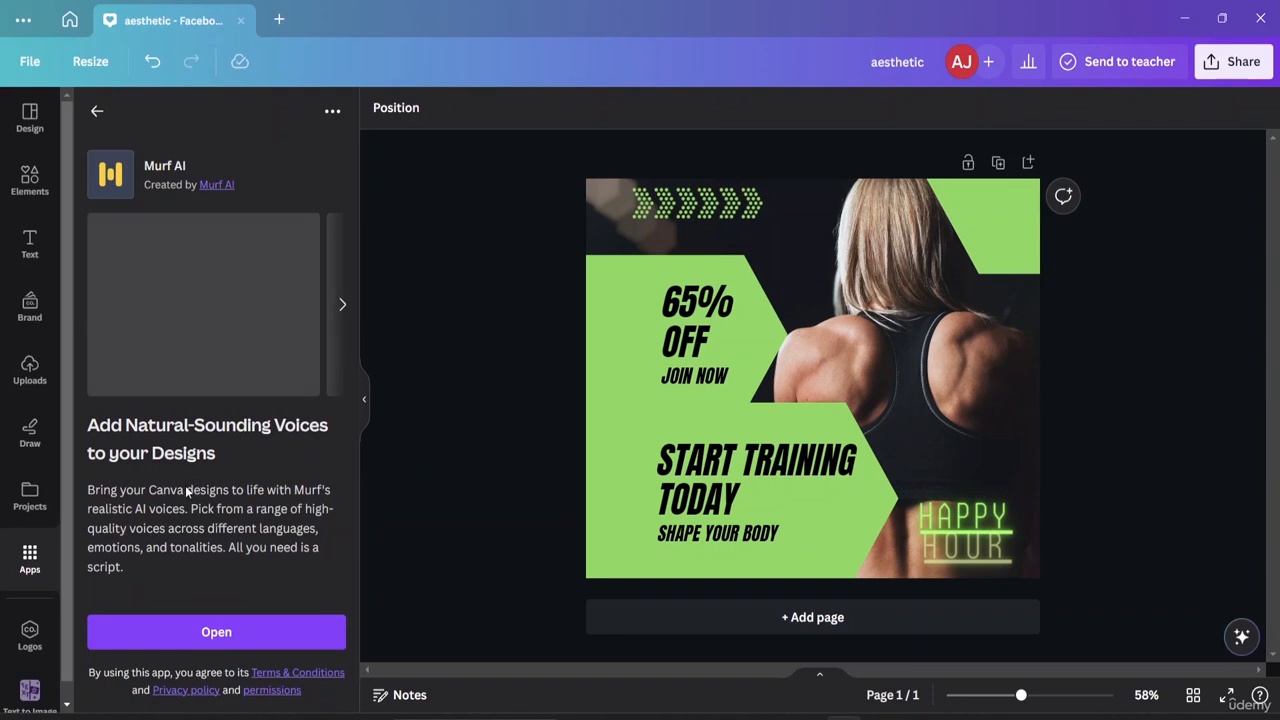
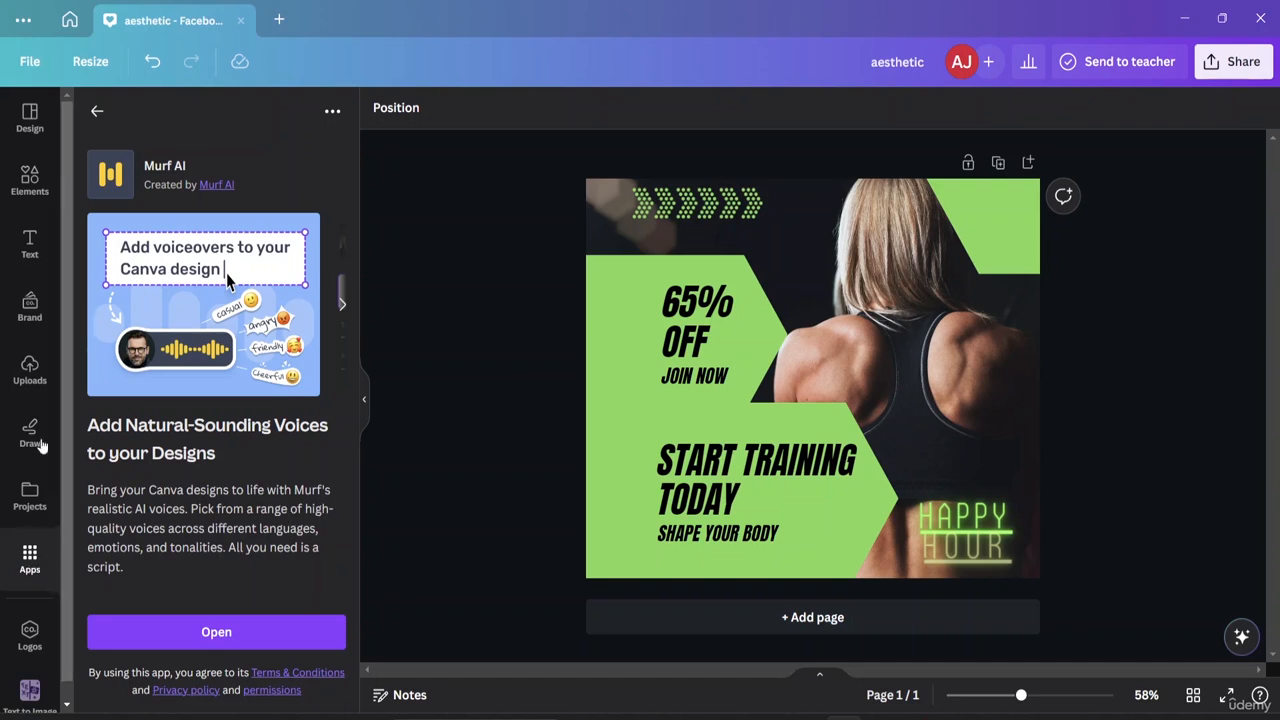
{"action": "left_click", "coordinate": [97, 111]}
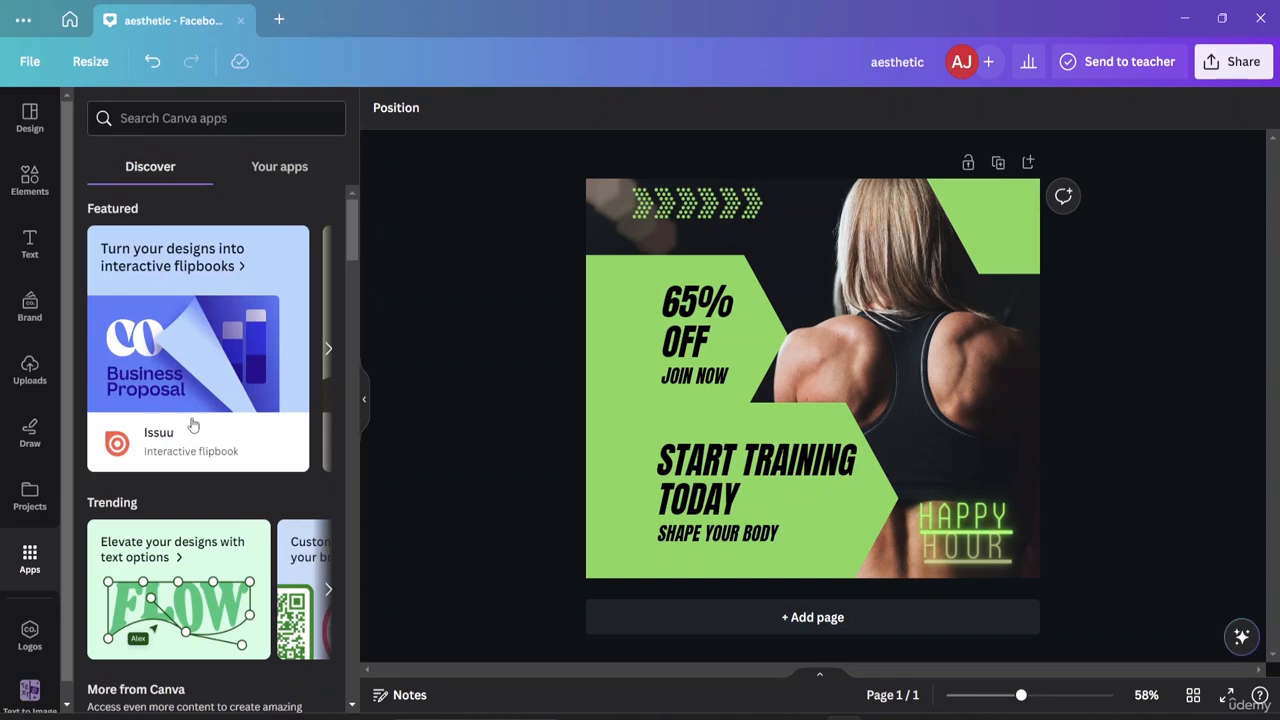
Open the Background app from the "More from Canva" apps and examine its categories, such as landscapes, patterns, gradients, food and textures
{"action": "scroll", "coordinate": [182, 454], "scroll_direction": "down", "scroll_amount": 5}
{"action": "scroll", "coordinate": [180, 455], "scroll_direction": "down", "scroll_amount": 3}
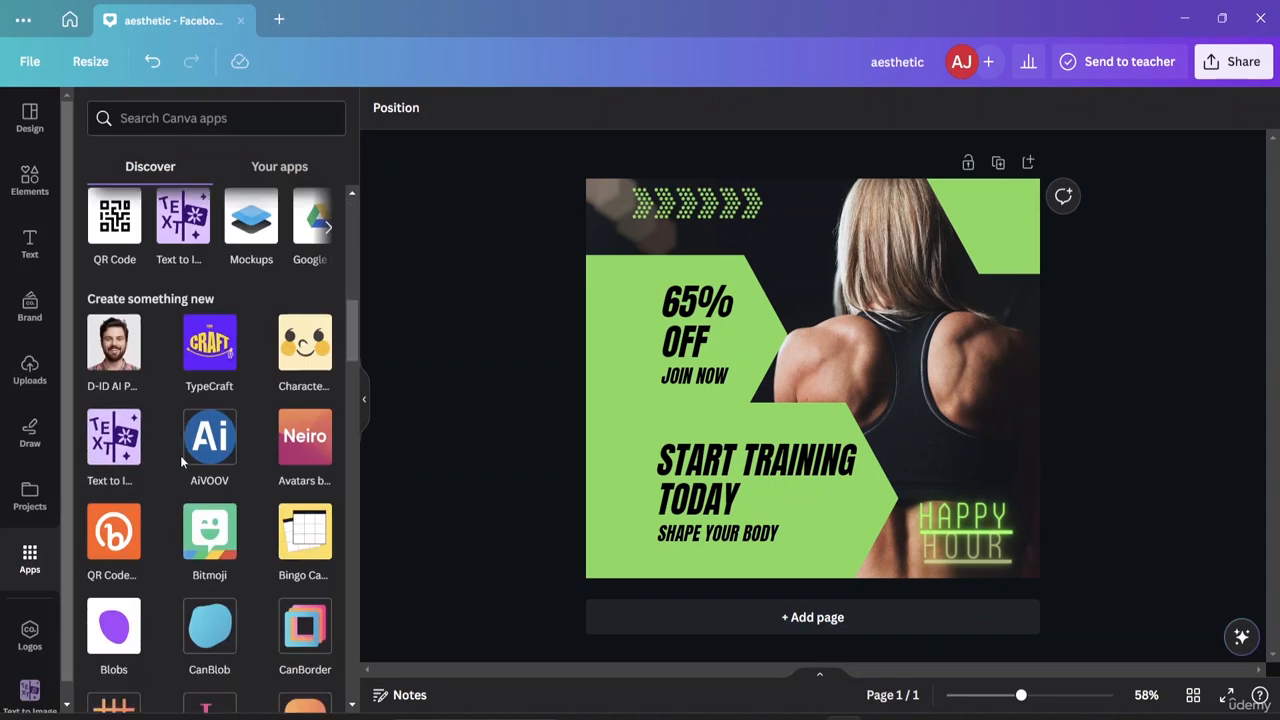
{"action": "scroll", "coordinate": [251, 346], "scroll_direction": "up", "scroll_amount": 5}
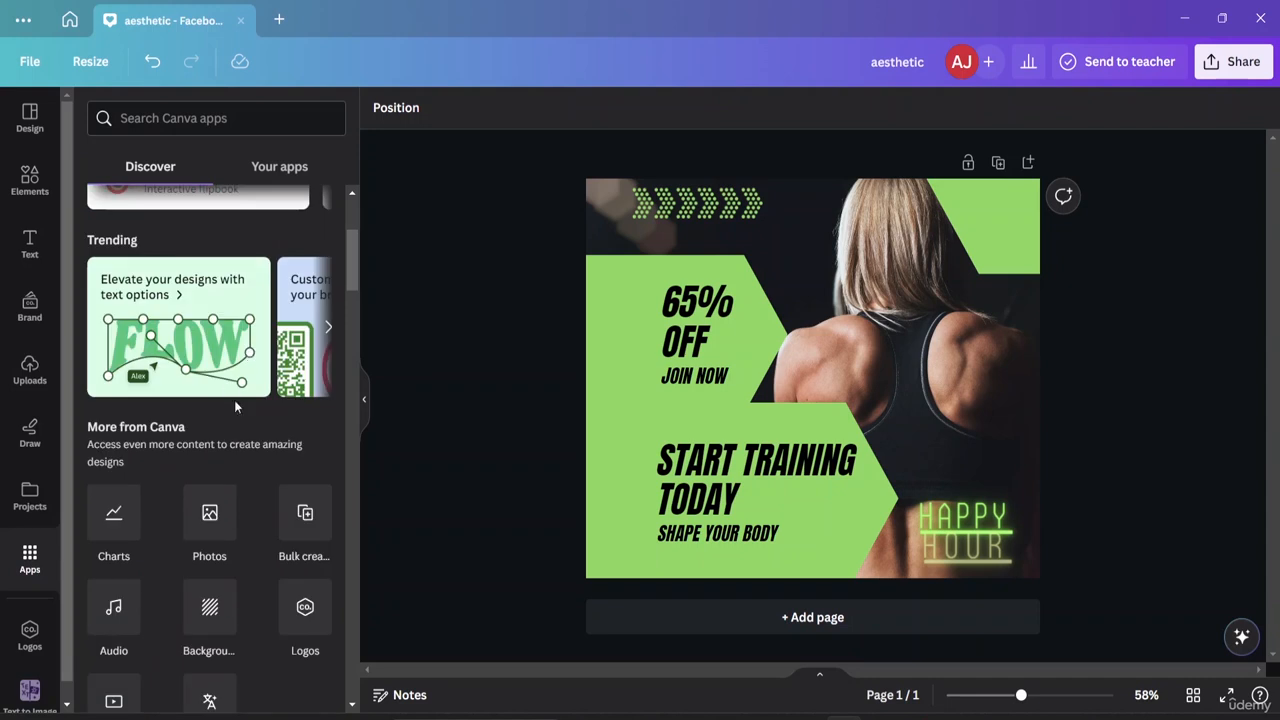
{"action": "scroll", "coordinate": [233, 443], "scroll_direction": "down", "scroll_amount": 1}
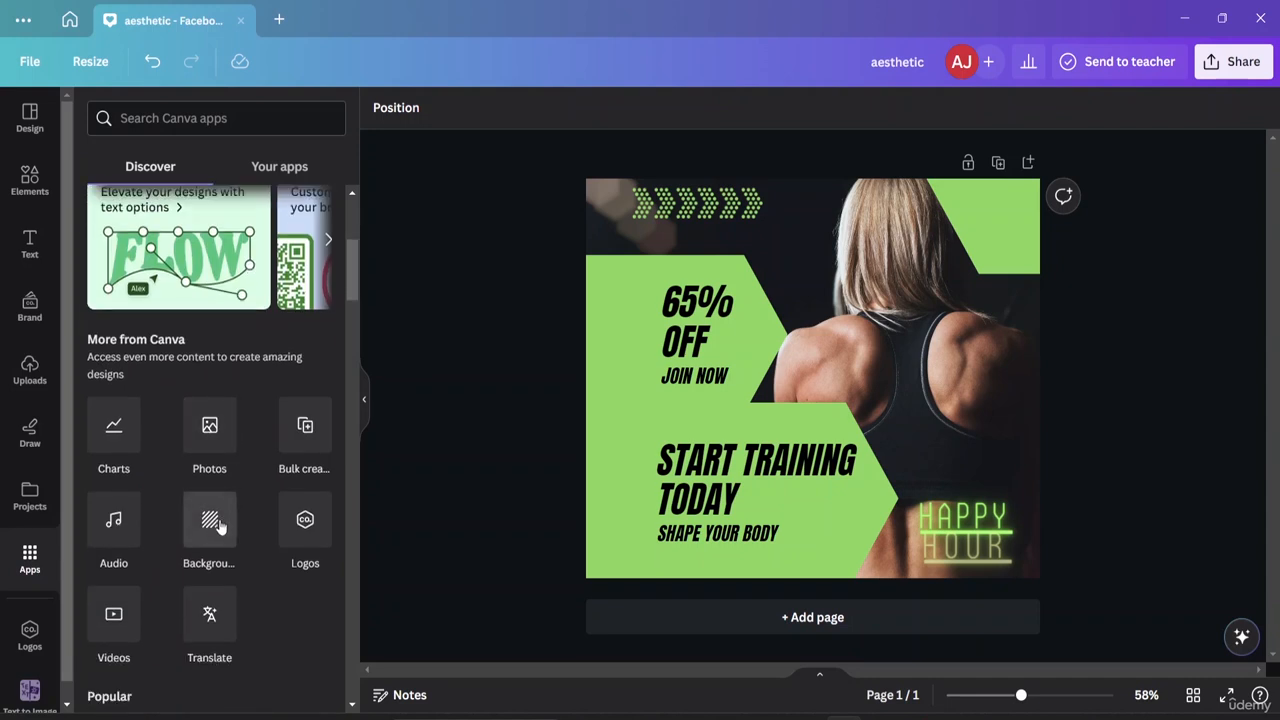
{"action": "left_click", "coordinate": [210, 522]}
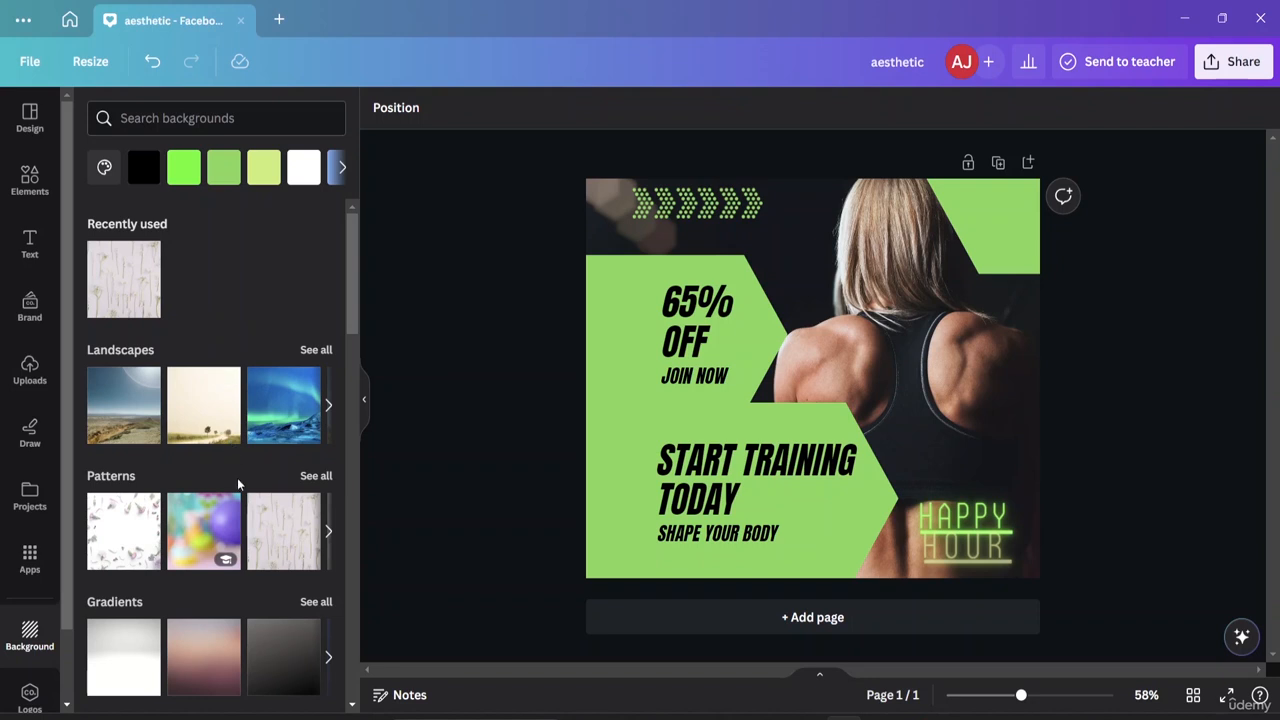
{"action": "scroll", "coordinate": [265, 484], "scroll_direction": "down", "scroll_amount": 2}
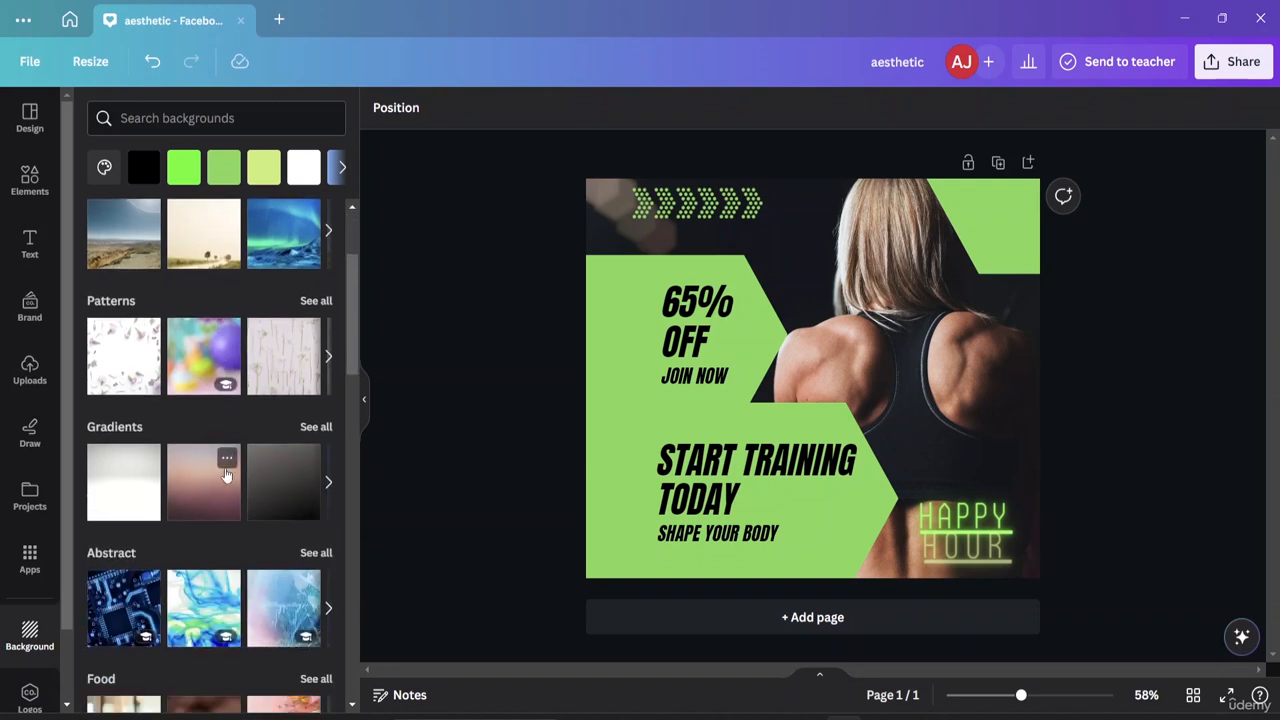
{"action": "scroll", "coordinate": [214, 460], "scroll_direction": "down", "scroll_amount": 2}
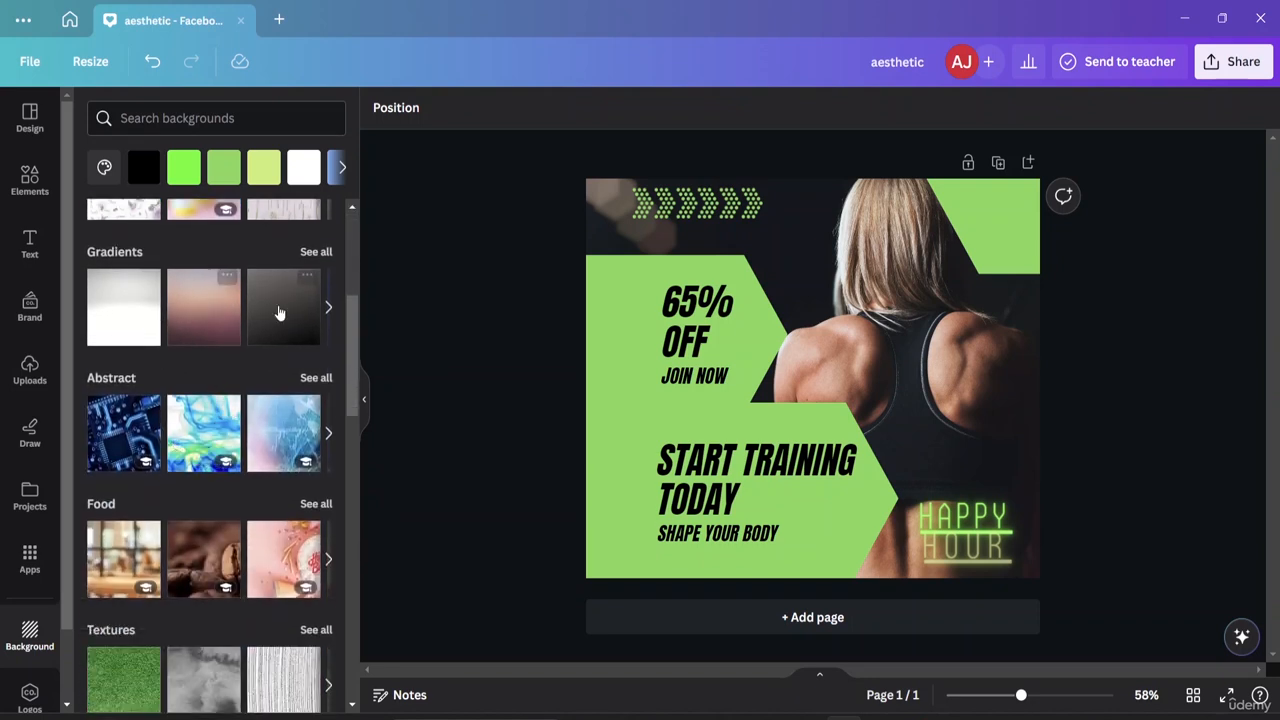
{"action": "scroll", "coordinate": [177, 471], "scroll_direction": "down", "scroll_amount": 2}
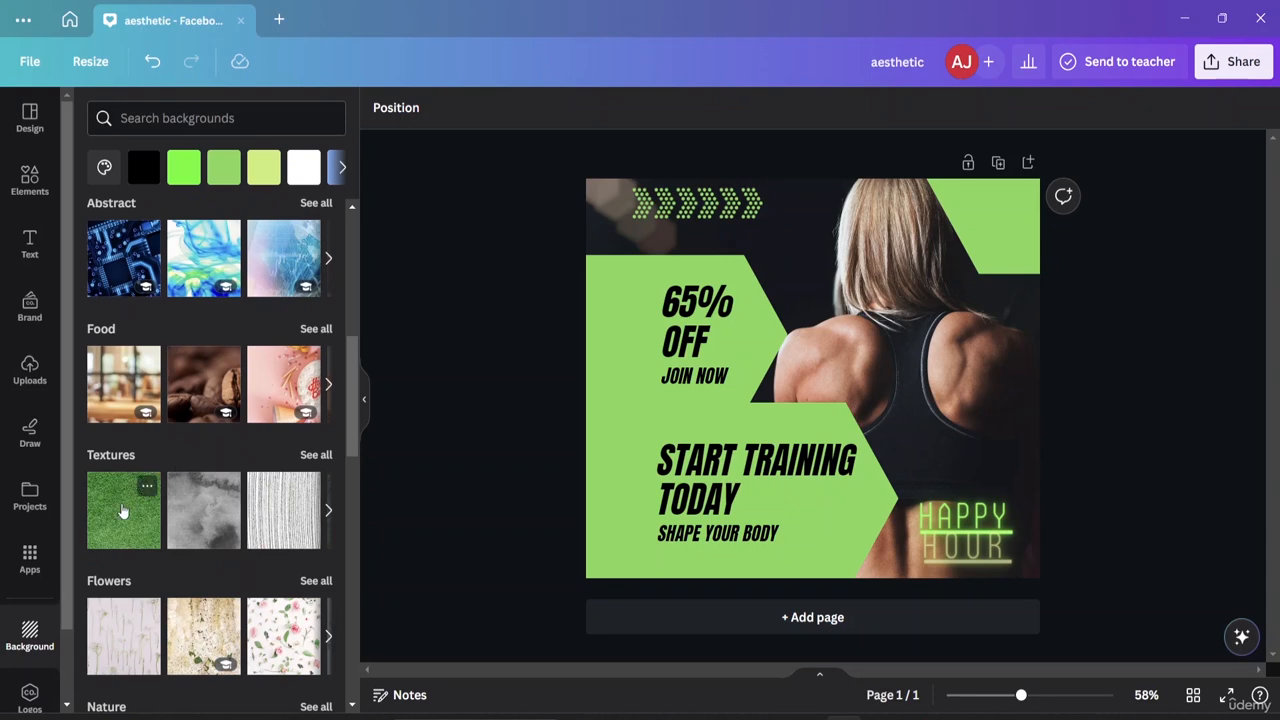
{"action": "scroll", "coordinate": [109, 480], "scroll_direction": "down", "scroll_amount": 2}
{"action": "scroll", "coordinate": [120, 511], "scroll_direction": "up", "scroll_amount": 5}
{"action": "scroll", "coordinate": [120, 511], "scroll_direction": "up", "scroll_amount": 3}
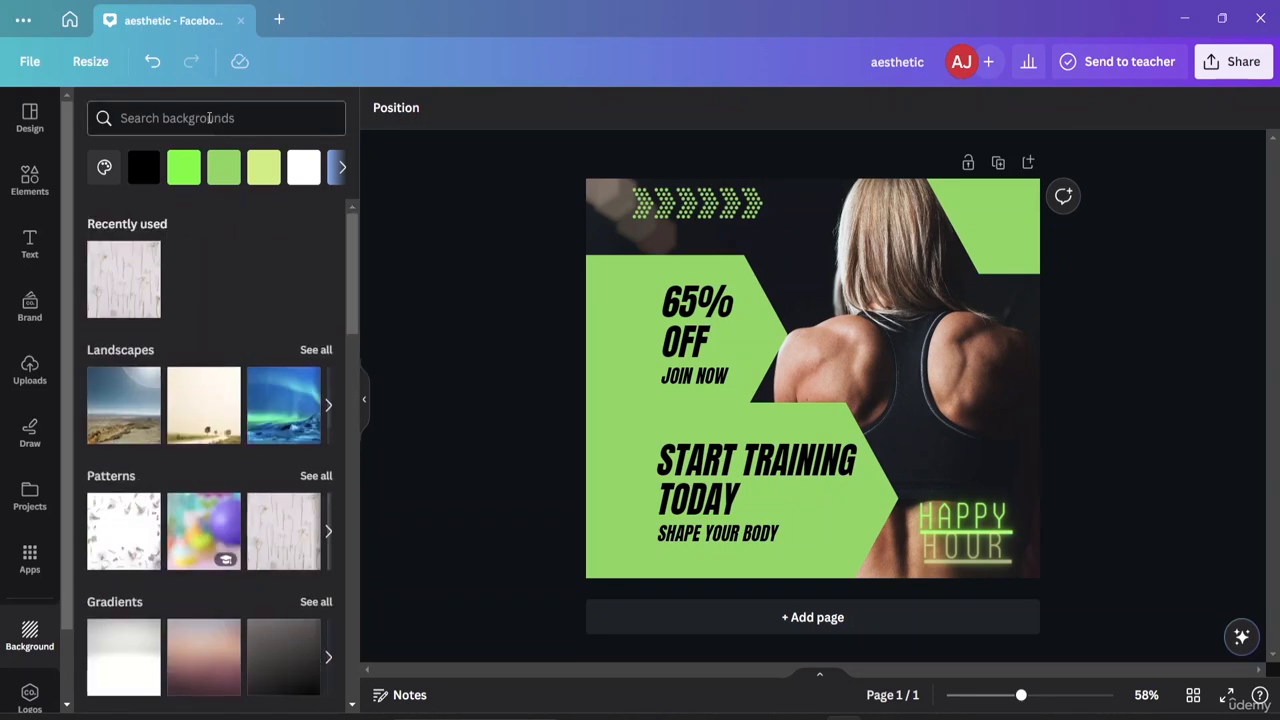
Search the backgrounds for "adventure"
{"action": "left_click", "coordinate": [211, 118]}
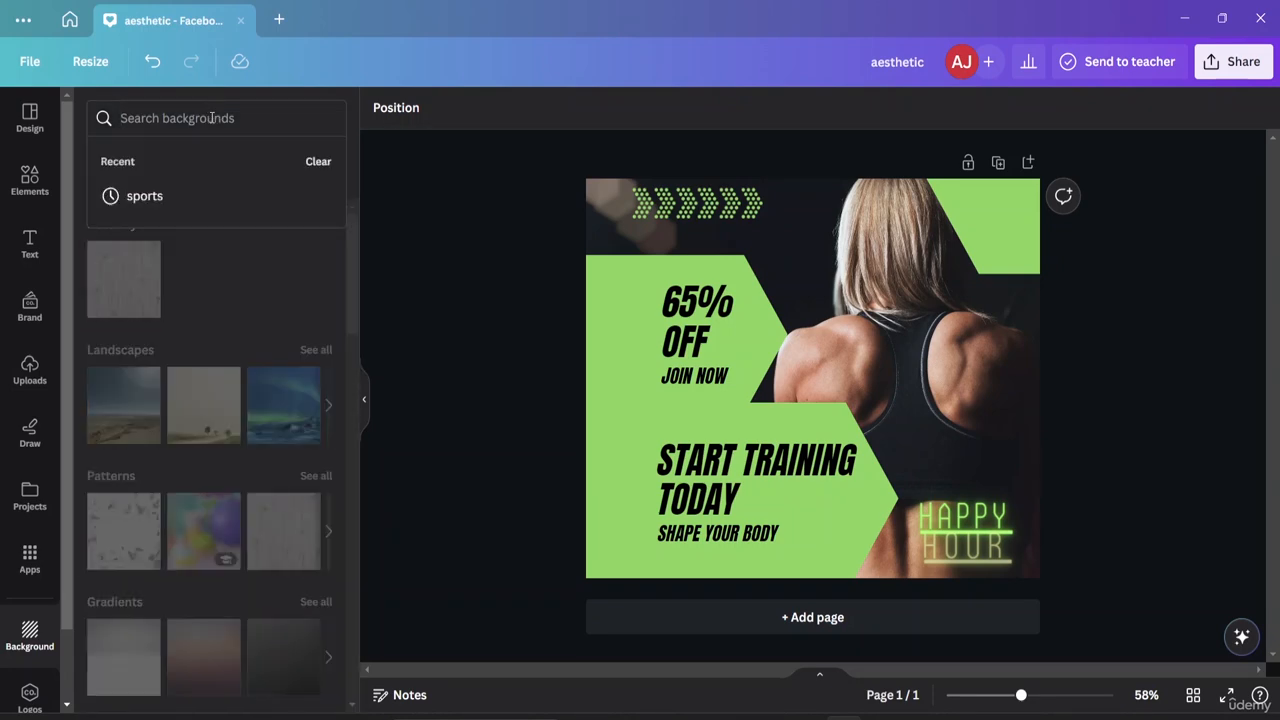
{"action": "type", "text": "a"}
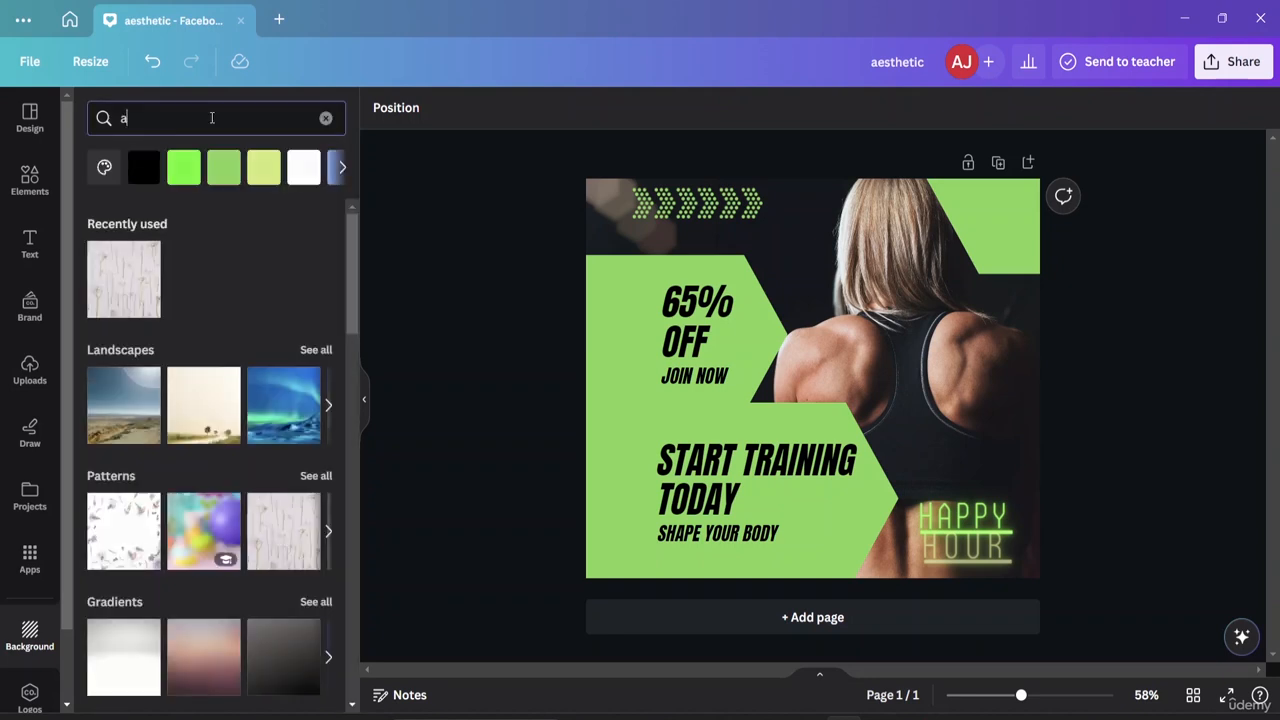
{"action": "type", "text": "eventure"}
{"action": "key", "text": "Return"}
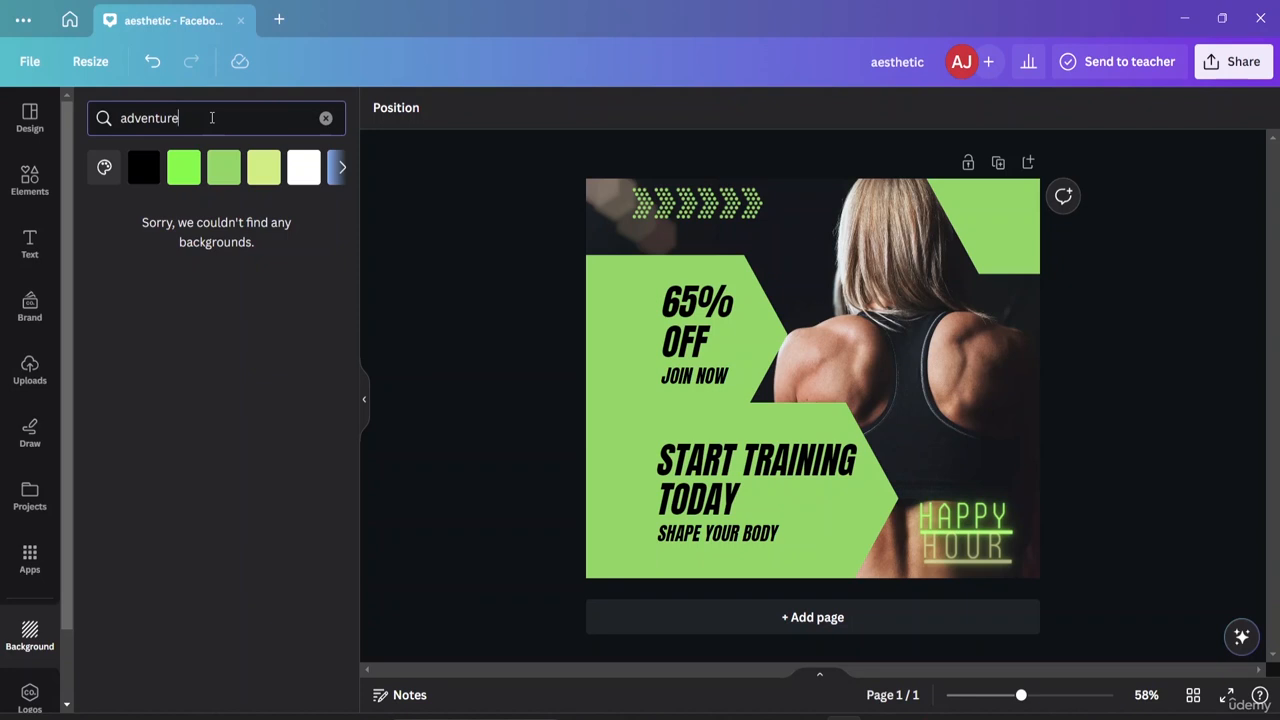
Clear the background search term and search for "grass" instead
{"action": "key", "text": "BackSpace"}
{"action": "key", "text": "BackSpace"}
{"action": "key", "text": "BackSpace"}
{"action": "key", "text": "BackSpace"}
{"action": "key", "text": "BackSpace"}
{"action": "key", "text": "BackSpace"}
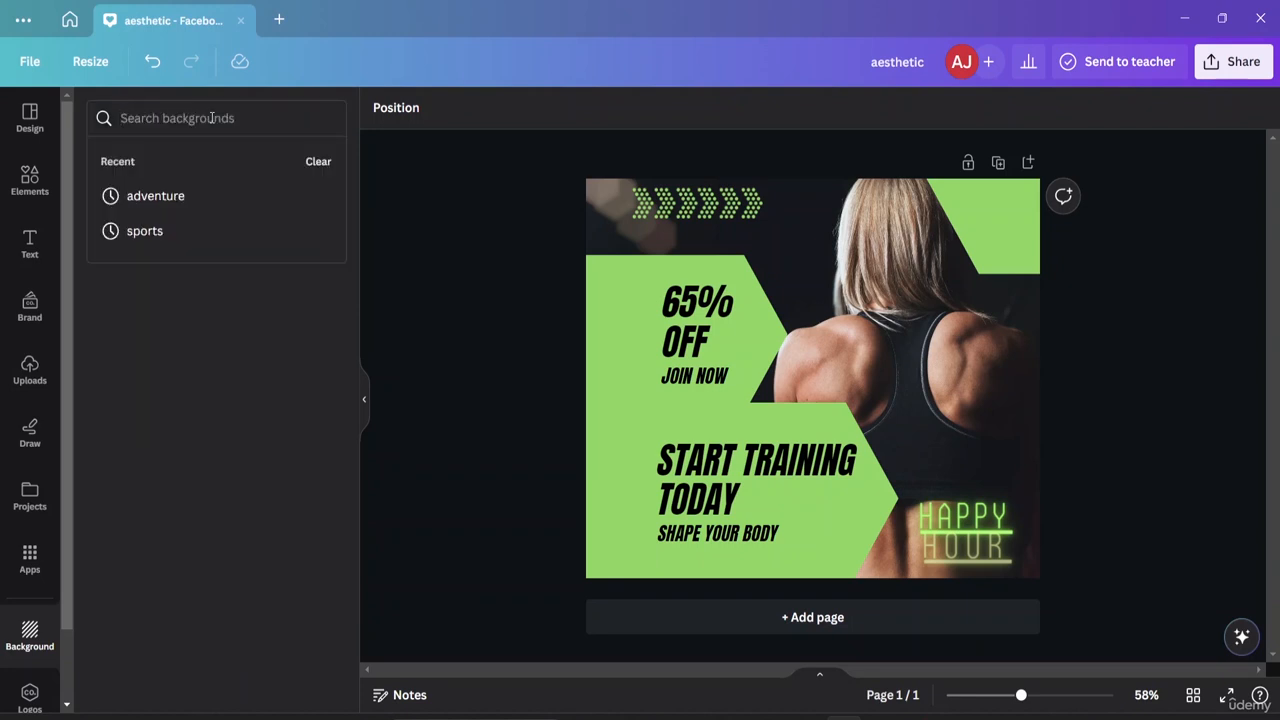
{"action": "type", "text": "gra"}
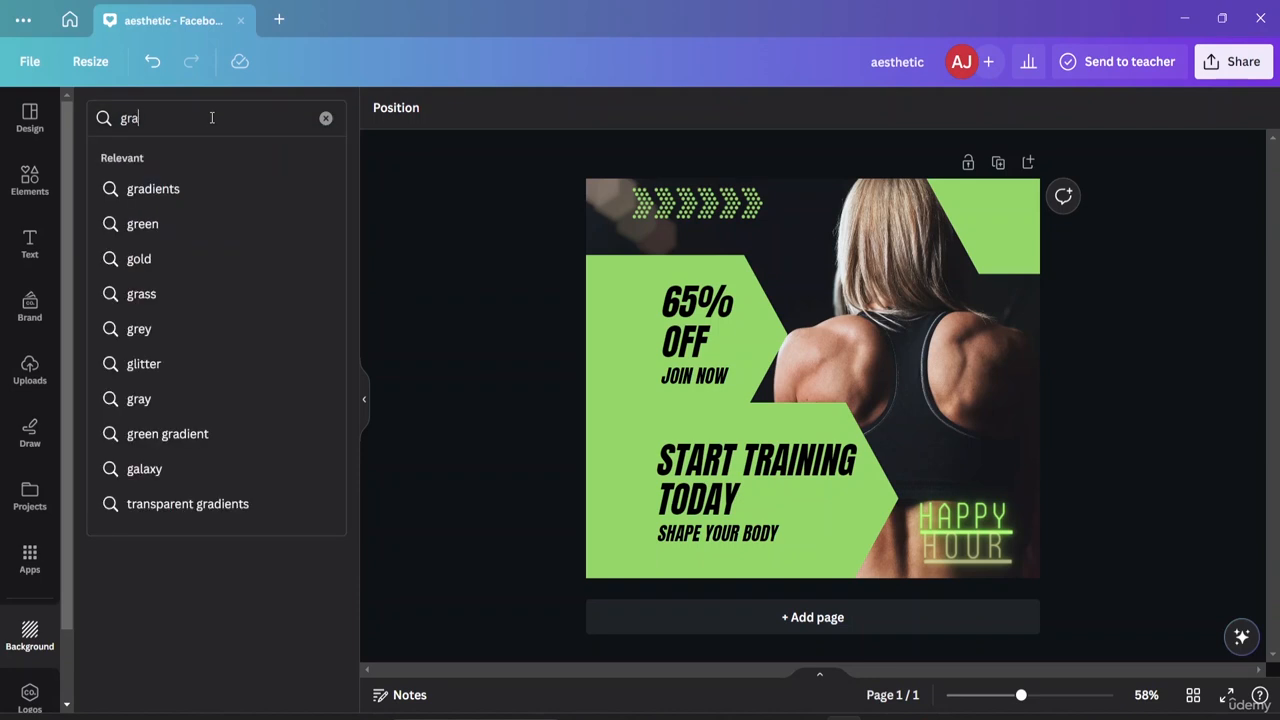
{"action": "type", "text": "ss"}
{"action": "key", "text": "Return"}
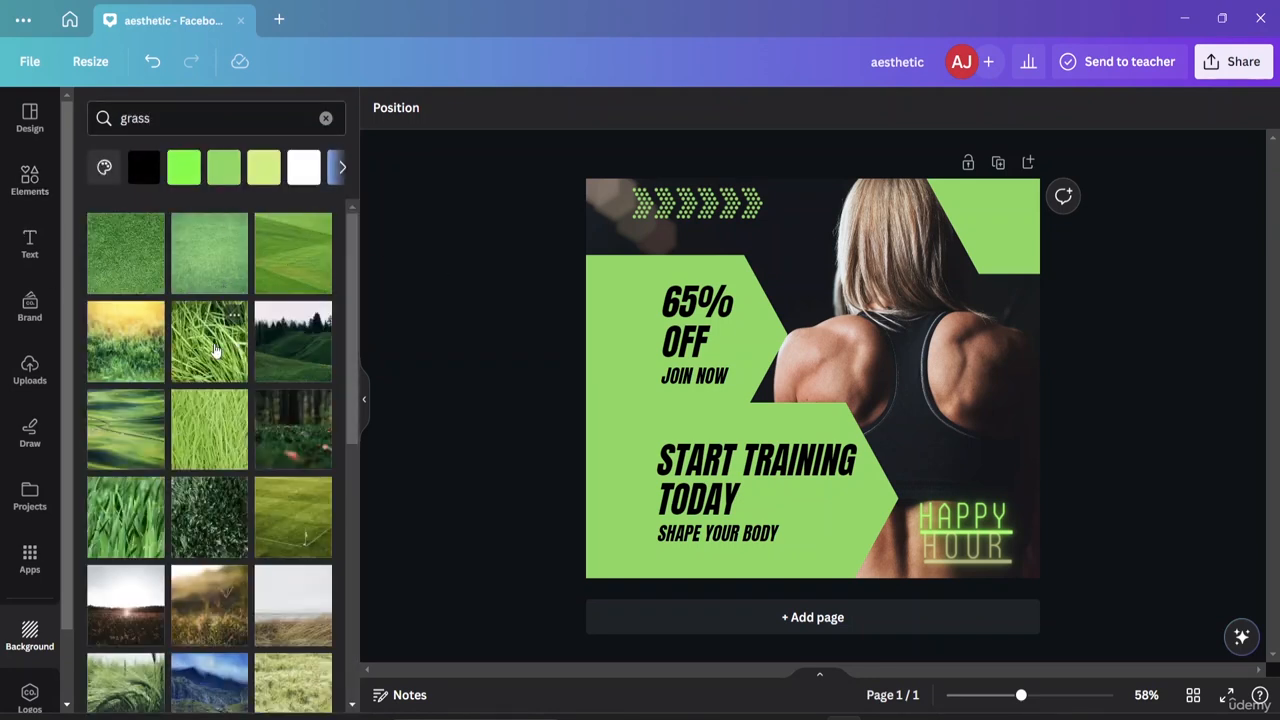
Apply the close-up grass blades background to the design and replace it with the dark forest floor image with mushrooms
{"action": "left_click", "coordinate": [211, 343]}
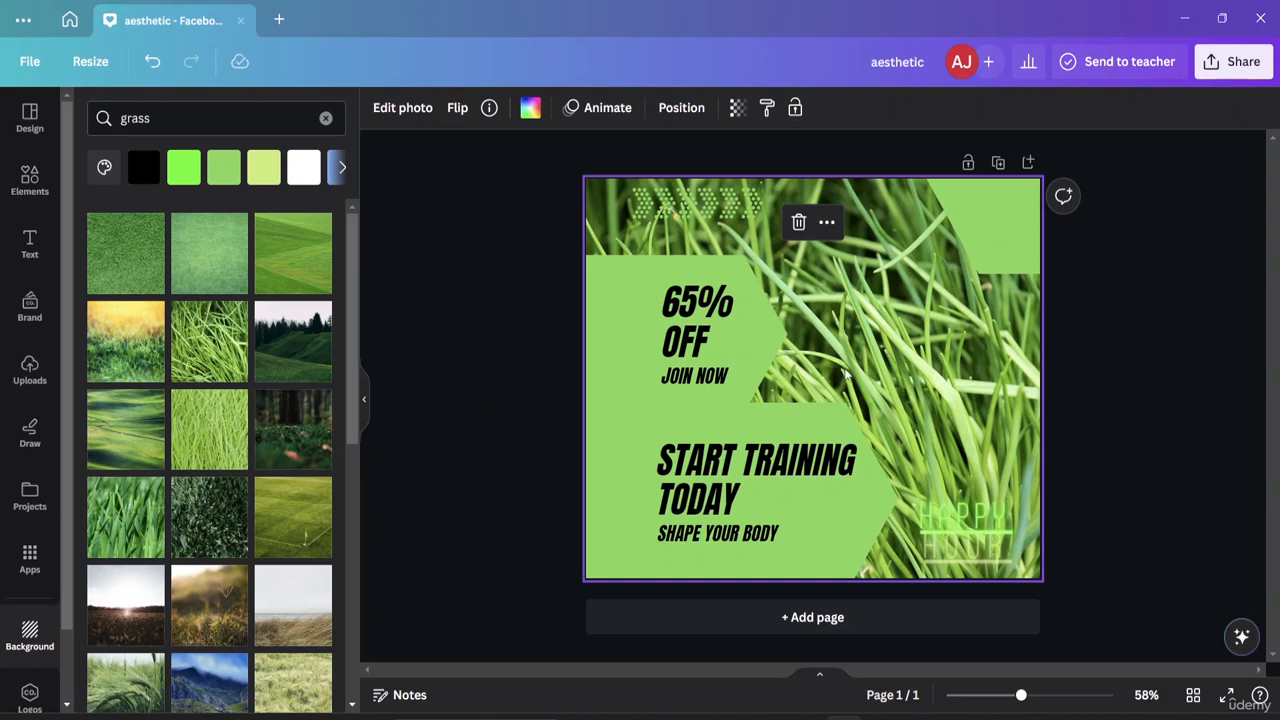
{"action": "left_click", "coordinate": [282, 440]}
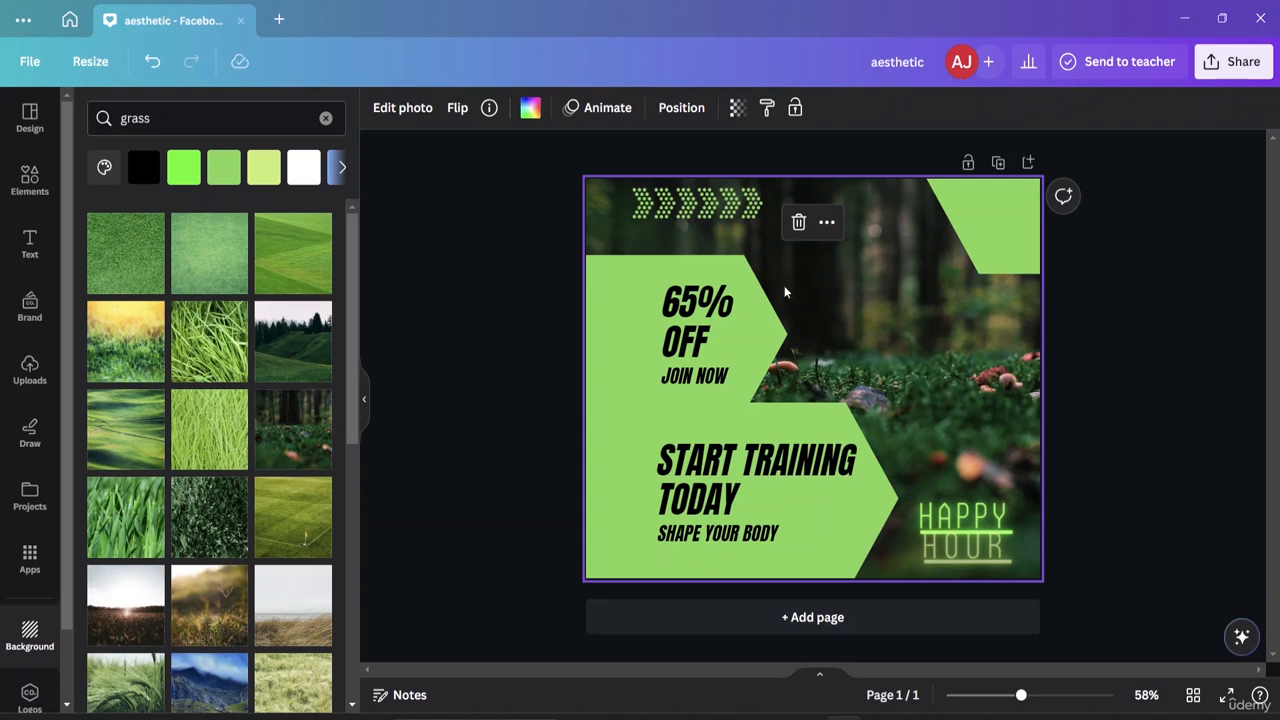
{"action": "scroll", "coordinate": [220, 500], "scroll_direction": "down", "scroll_amount": 1}
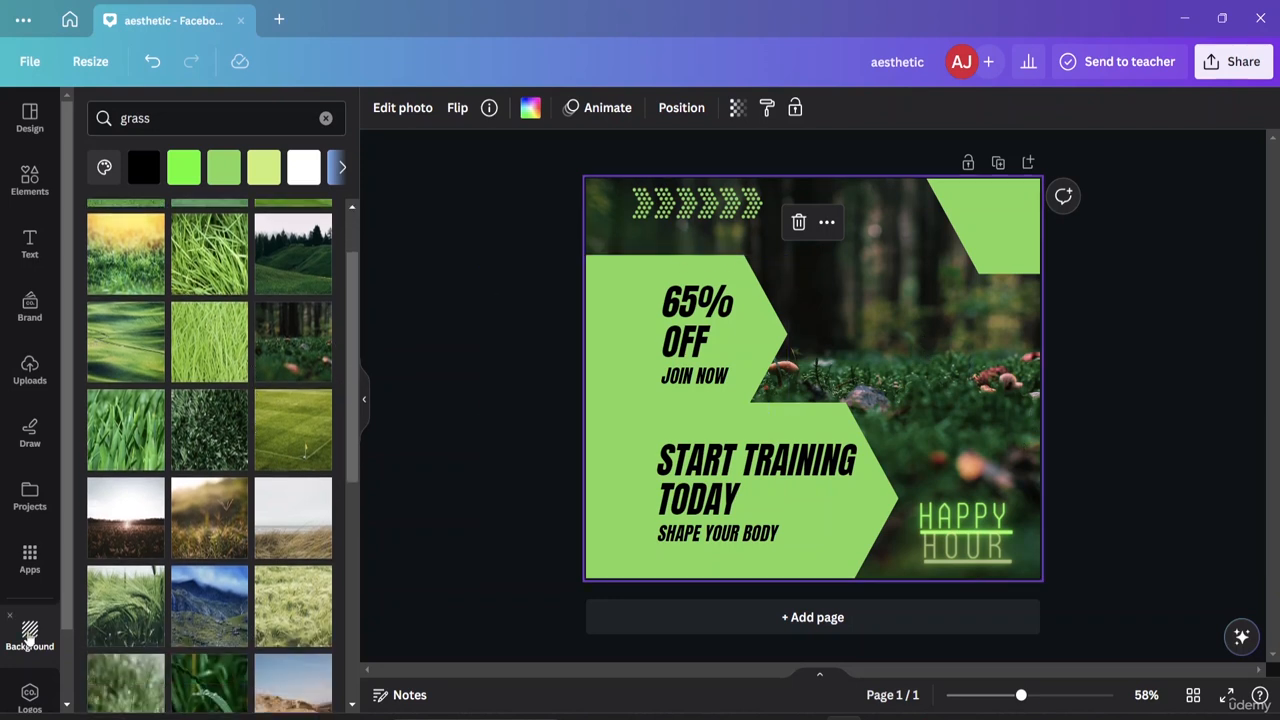
Remove Background from the opened apps and open the Charts app to examine its chart types
{"action": "left_click", "coordinate": [29, 636]}
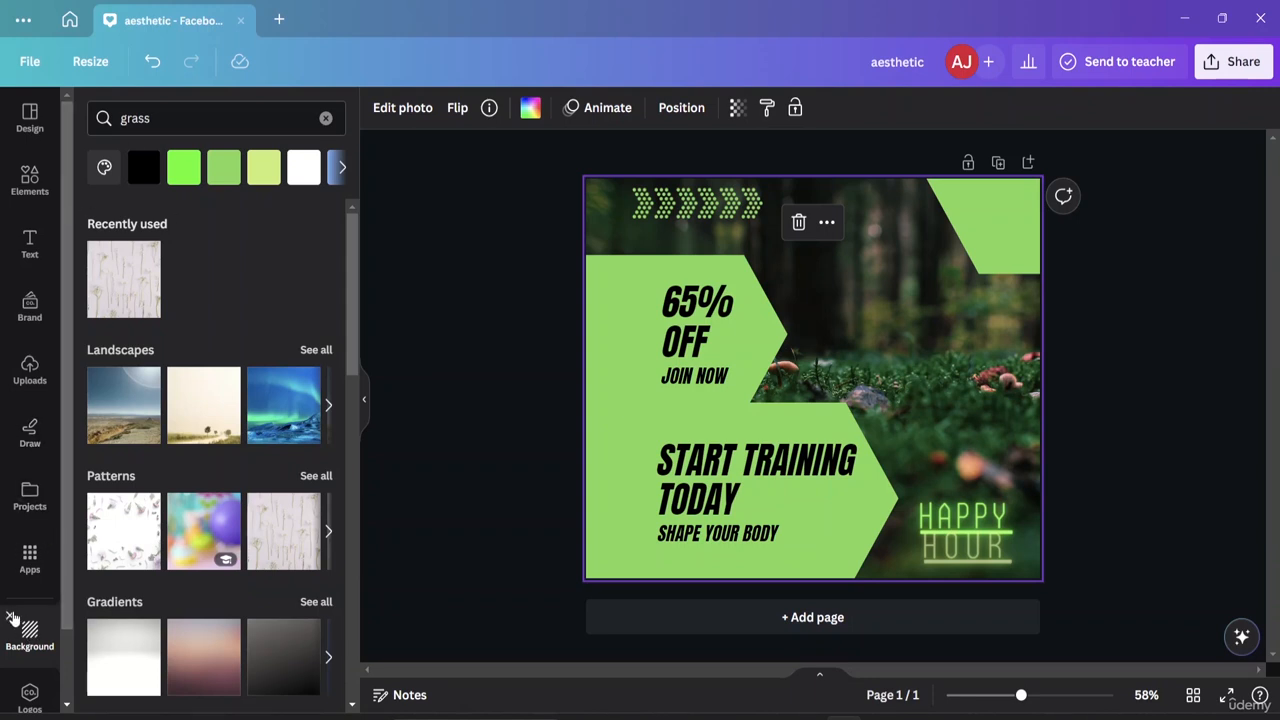
{"action": "left_click", "coordinate": [10, 617]}
{"action": "left_click", "coordinate": [33, 568]}
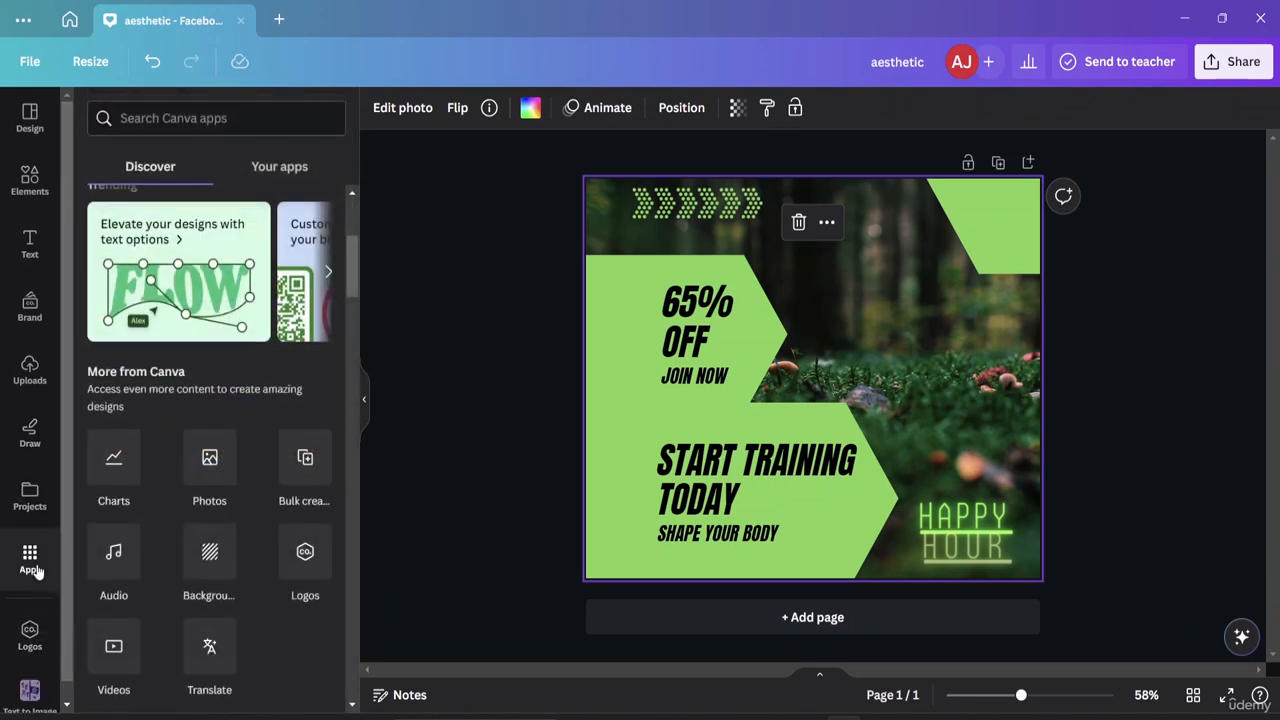
{"action": "left_click", "coordinate": [114, 460]}
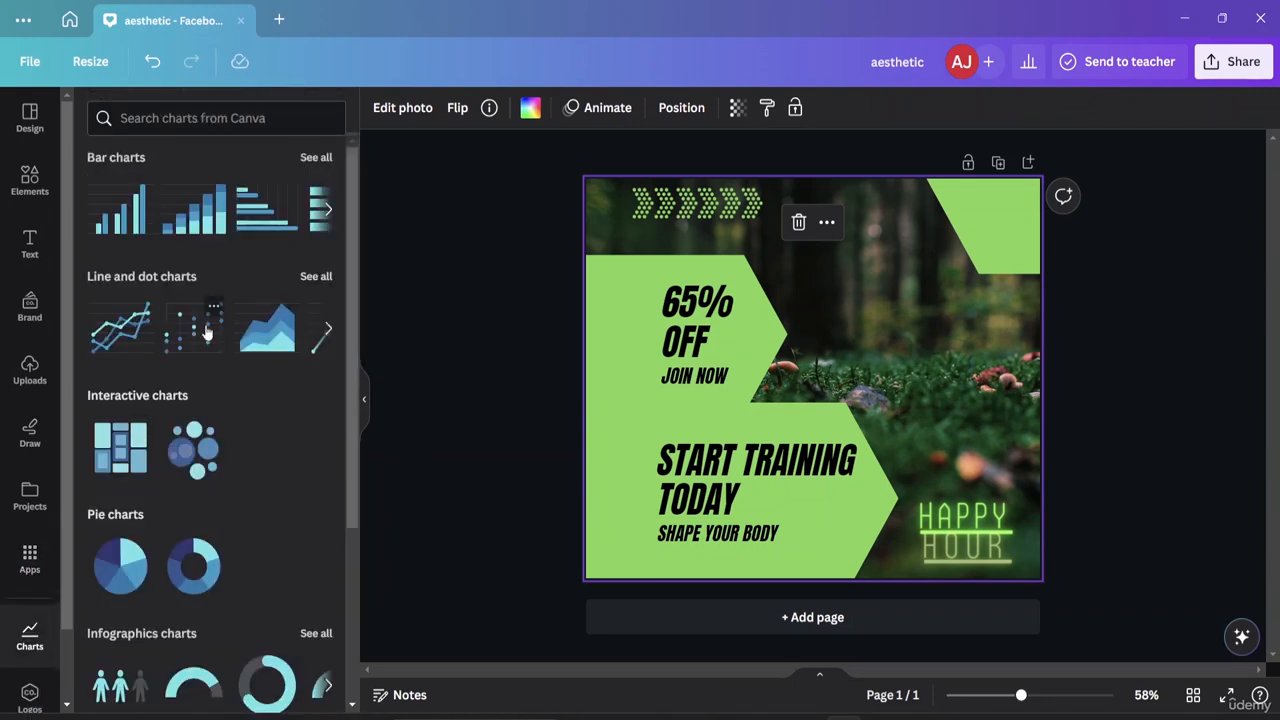
{"action": "scroll", "coordinate": [207, 333], "scroll_direction": "down", "scroll_amount": 3}
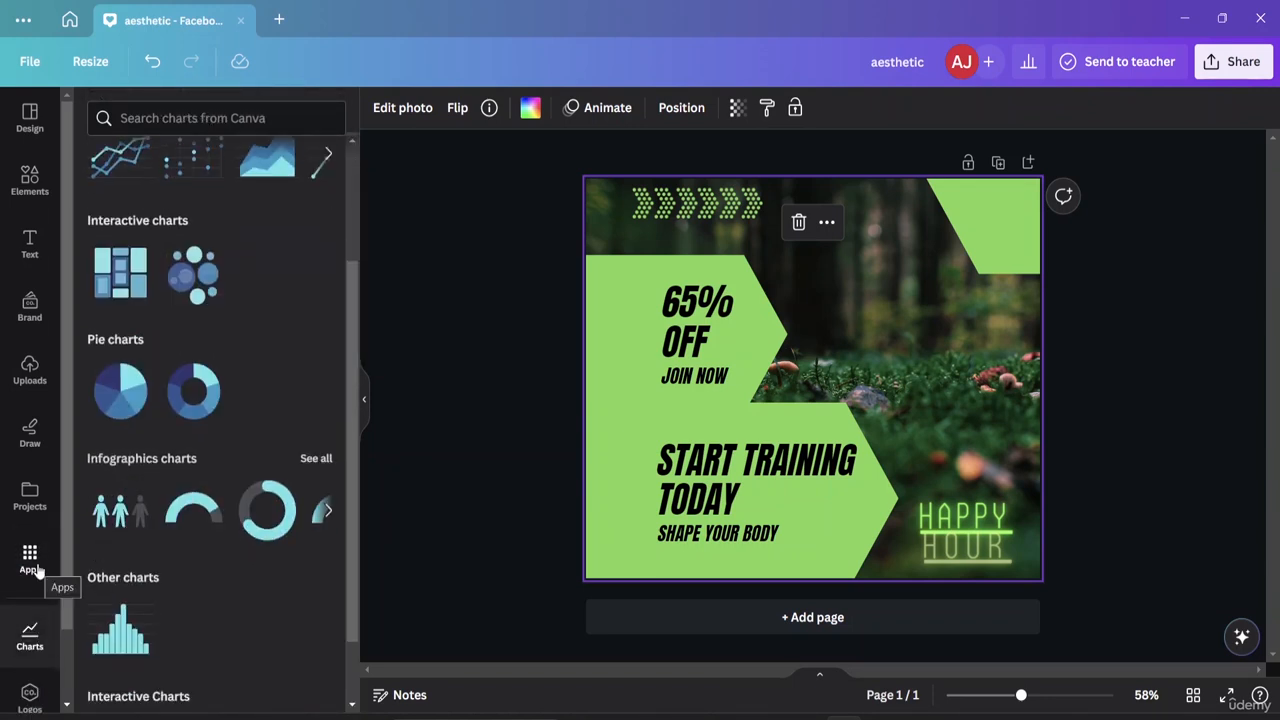
{"action": "scroll", "coordinate": [32, 570], "scroll_direction": "down", "scroll_amount": 1}
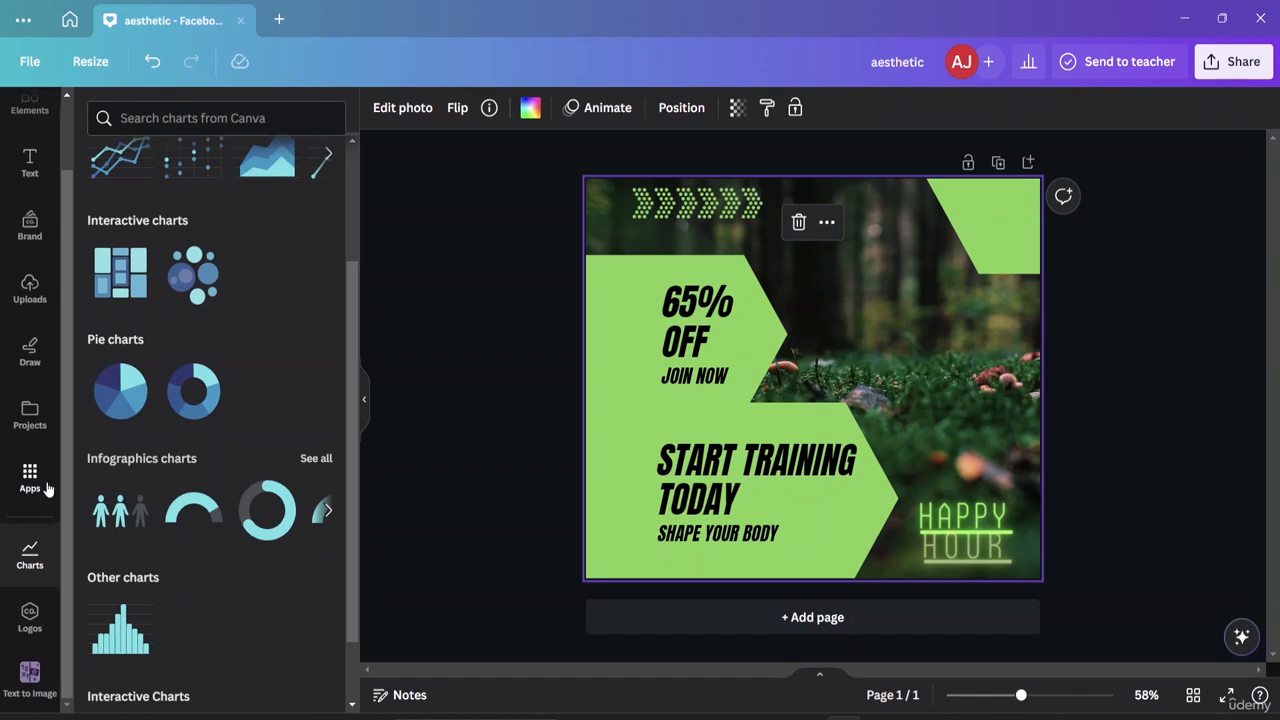
Reopen Background from the available apps and remove Logos and Text to Image from the opened apps, returning to Charts
{"action": "left_click", "coordinate": [31, 481]}
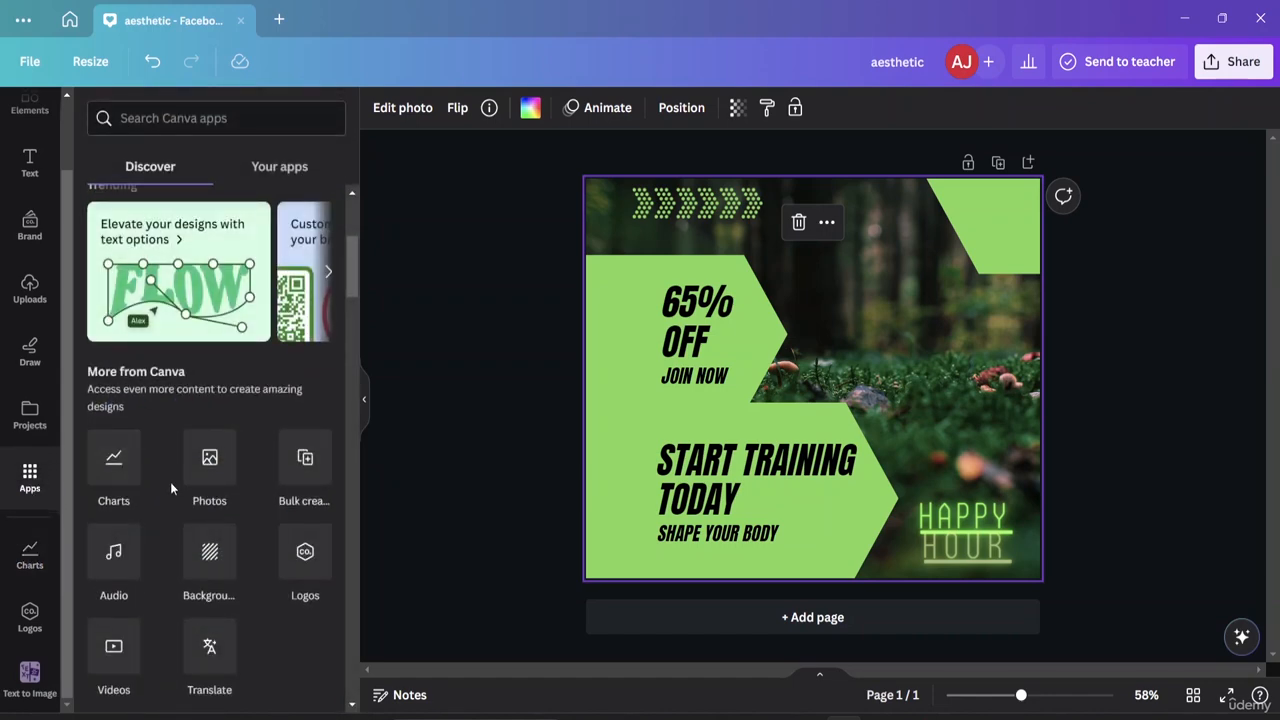
{"action": "left_click", "coordinate": [209, 550]}
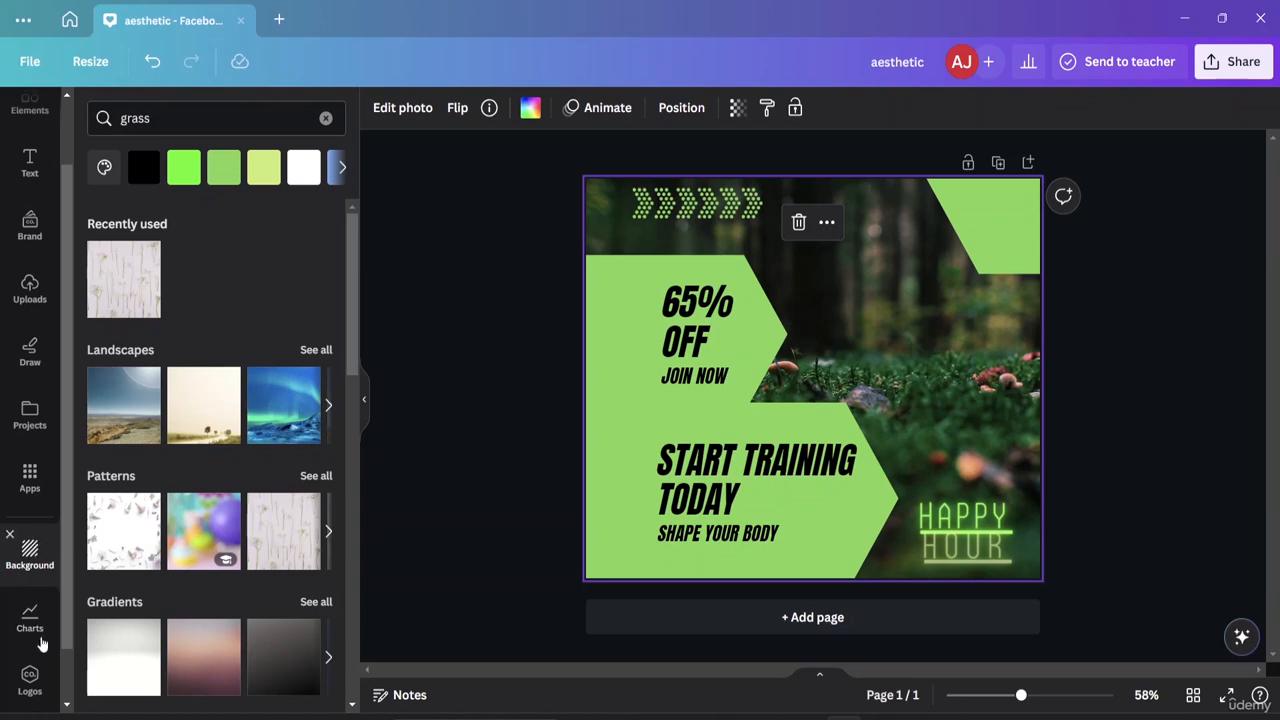
{"action": "left_click", "coordinate": [30, 680]}
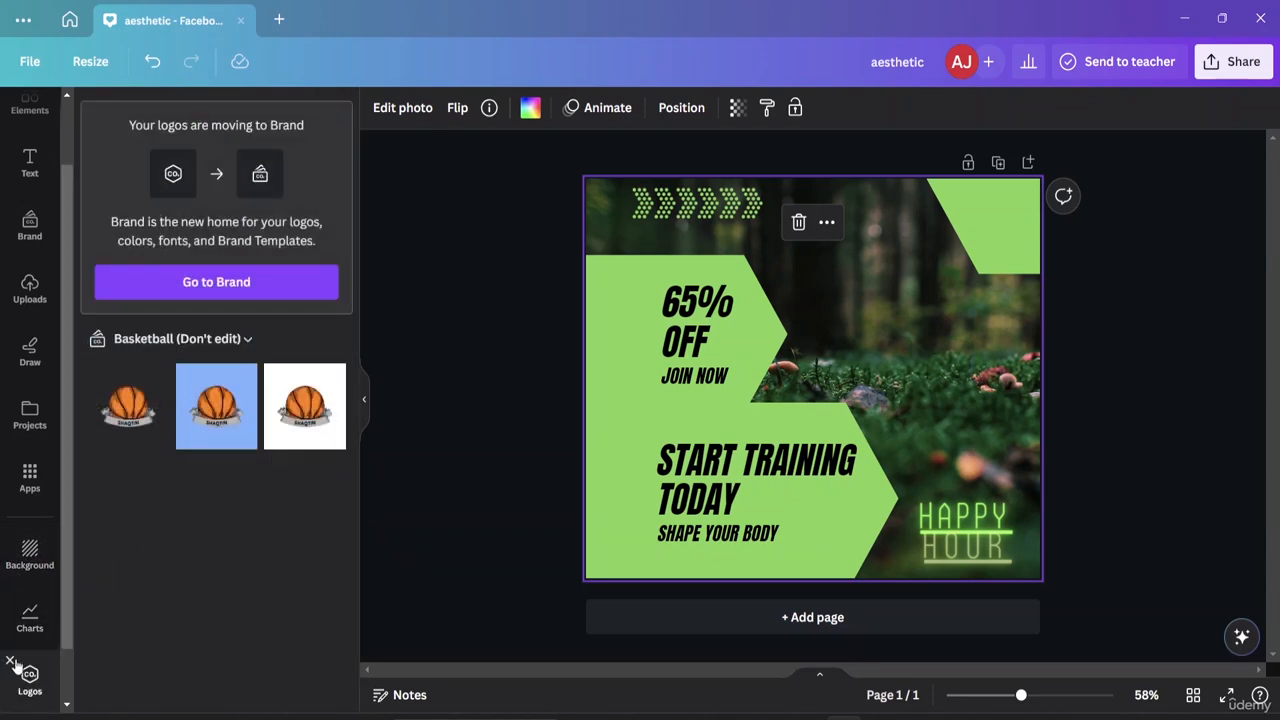
{"action": "scroll", "coordinate": [8, 664], "scroll_direction": "up", "scroll_amount": 1}
{"action": "left_click", "coordinate": [30, 672]}
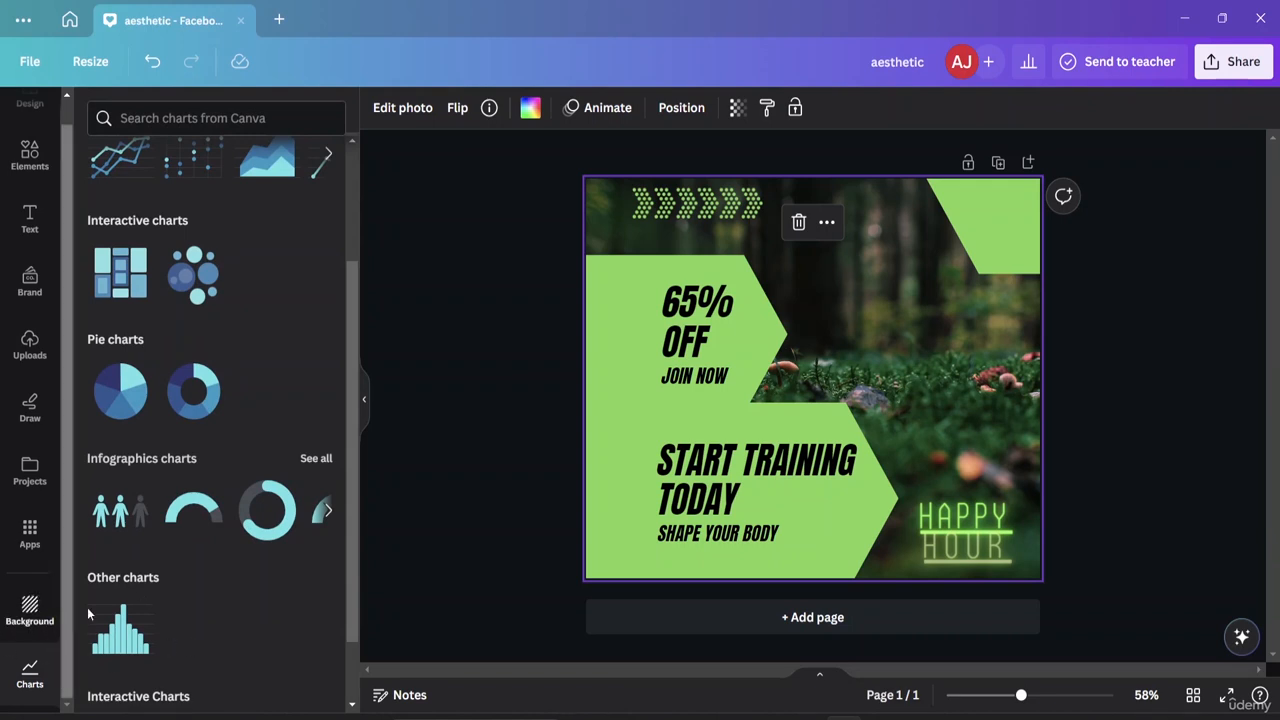
Add a donut chart from Charts to the post, shrink it and place it over the dark forest area beside the 65% OFF text
{"action": "left_click", "coordinate": [30, 535]}
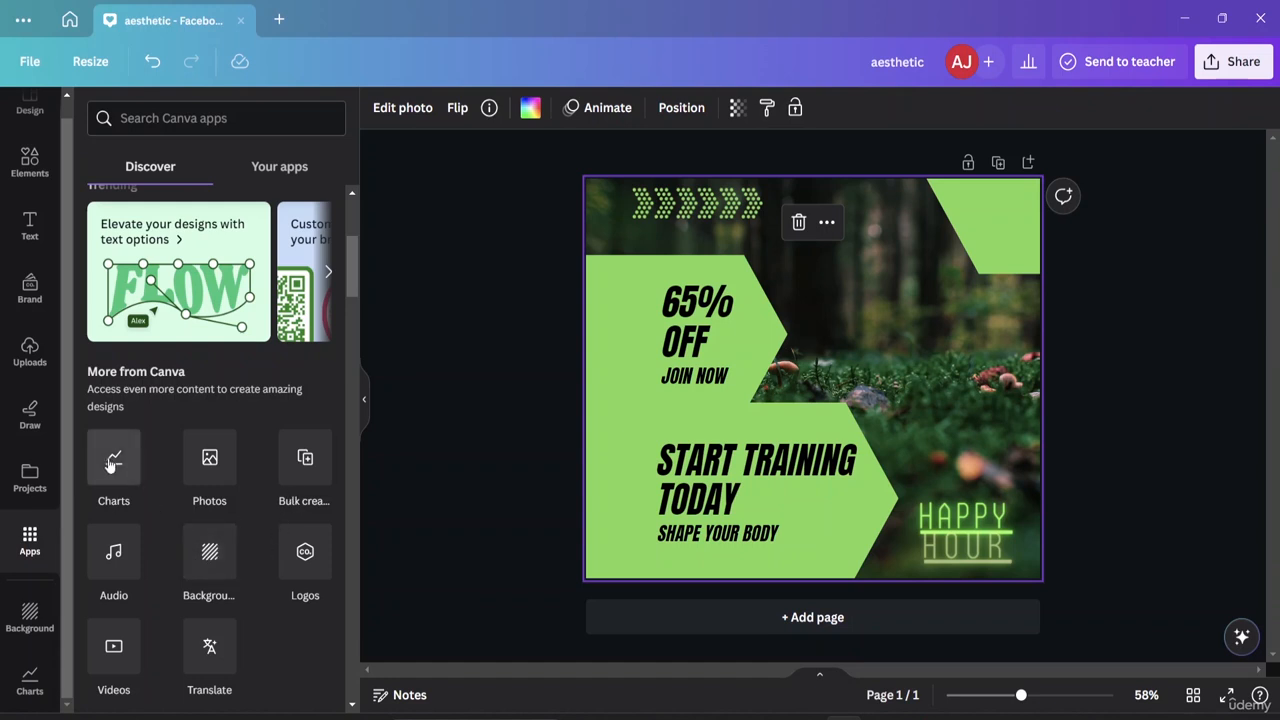
{"action": "left_click", "coordinate": [32, 612]}
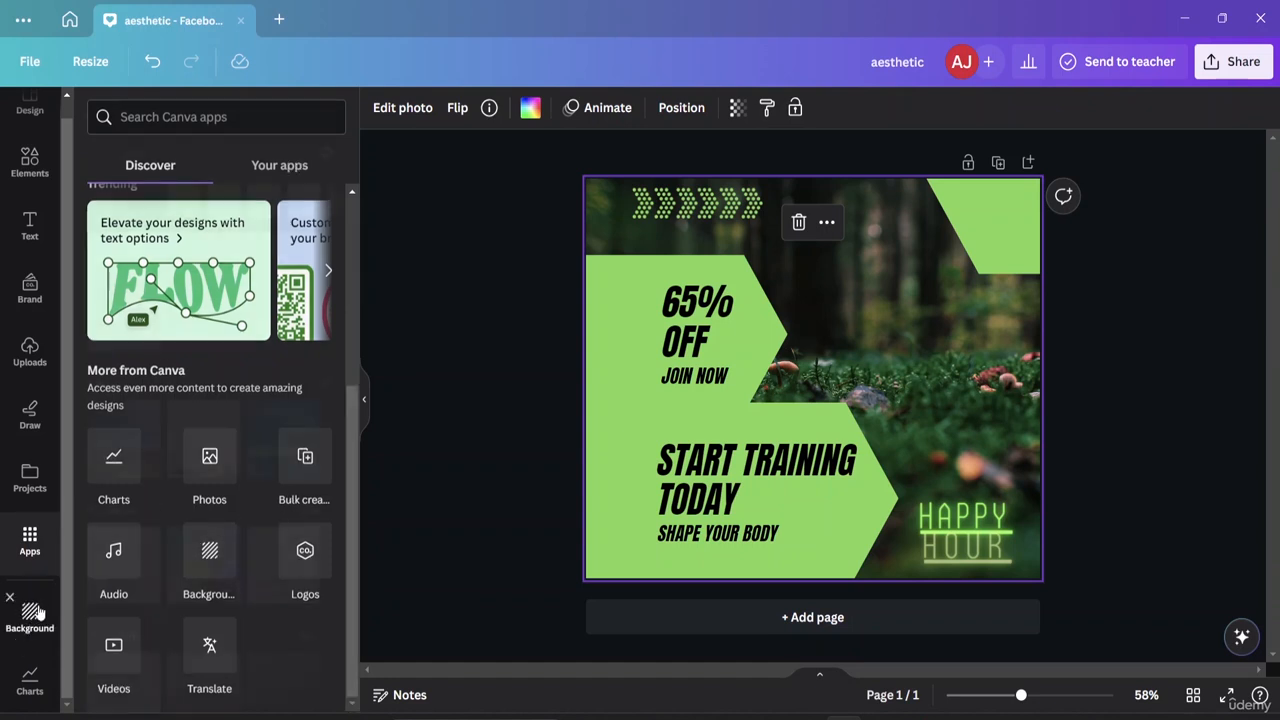
{"action": "left_click", "coordinate": [30, 680]}
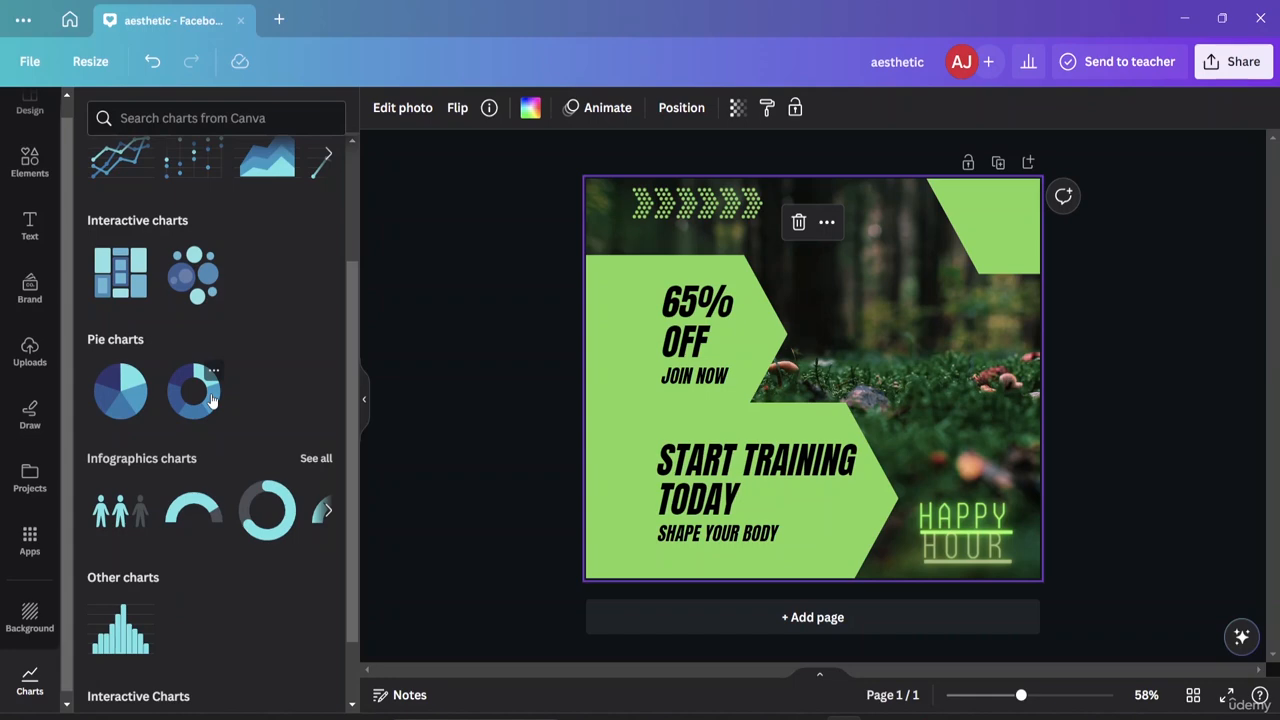
{"action": "left_click_drag", "start_coordinate": [211, 400], "coordinate": [830, 320]}
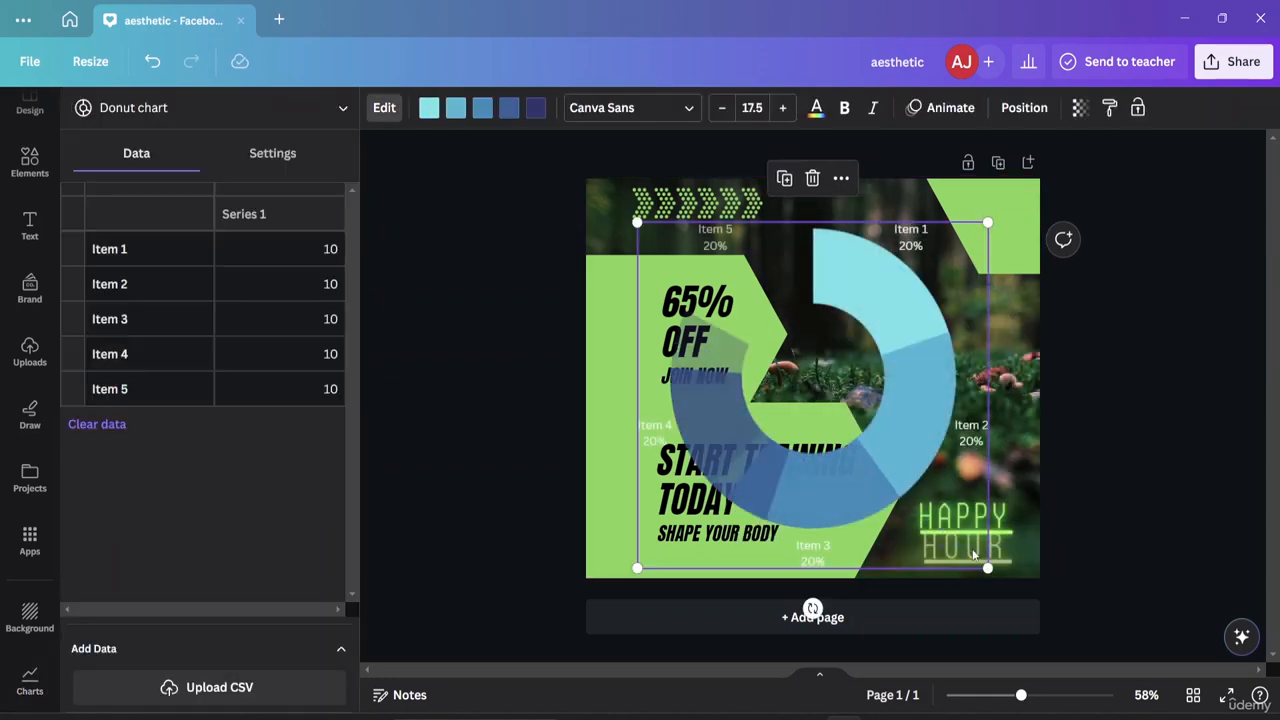
{"action": "left_click_drag", "start_coordinate": [986, 564], "coordinate": [782, 364]}
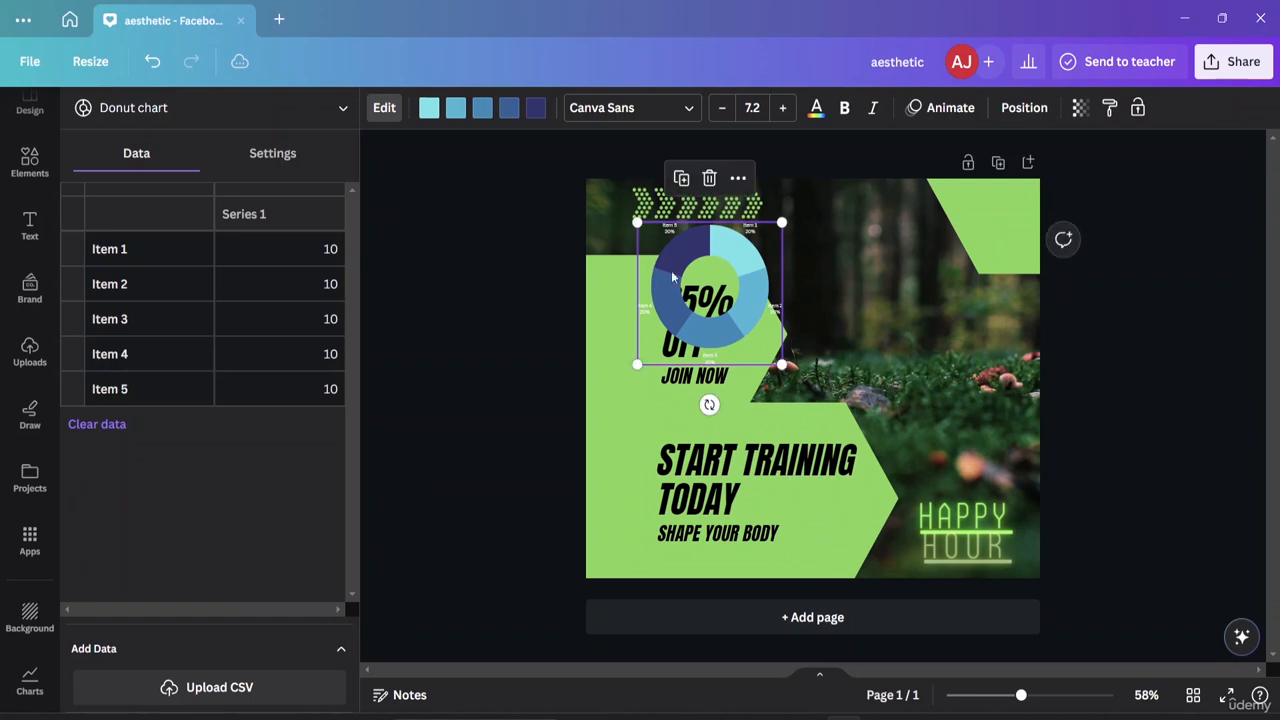
{"action": "left_click_drag", "start_coordinate": [672, 277], "coordinate": [862, 270]}
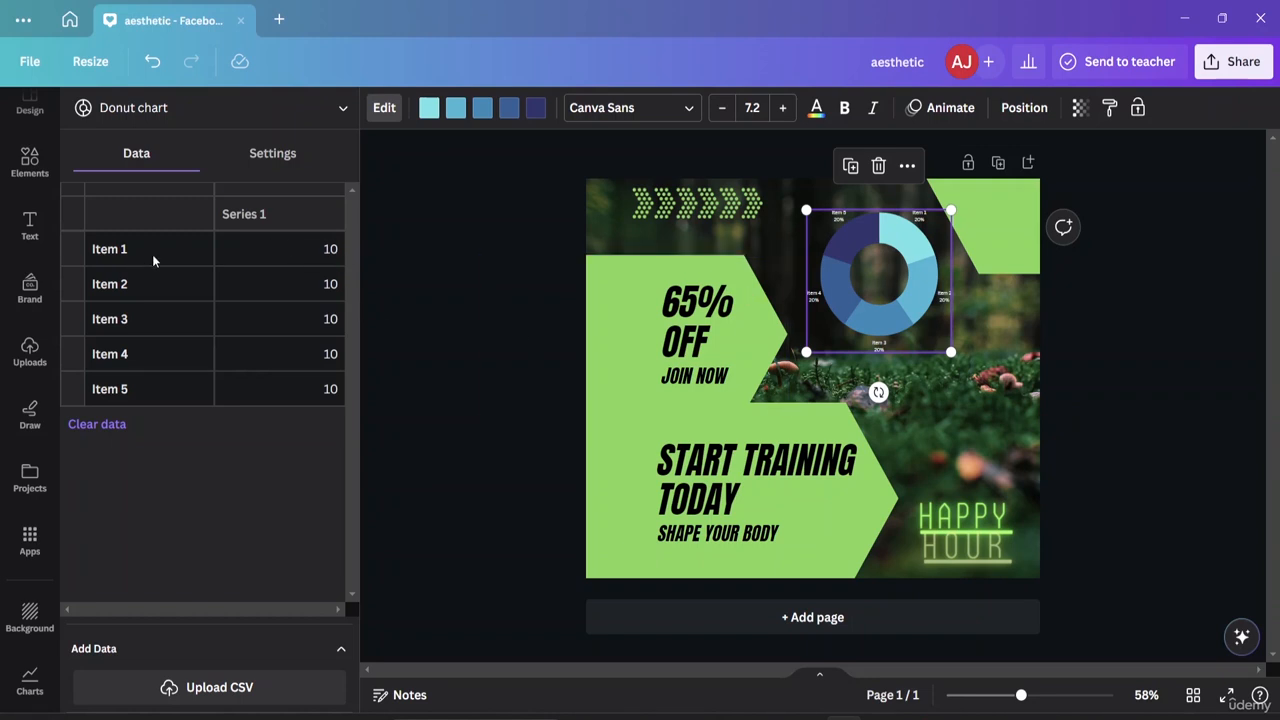
Set the donut chart's Item 1 value to 50 and delete the chart from the design
{"action": "left_click", "coordinate": [321, 259]}
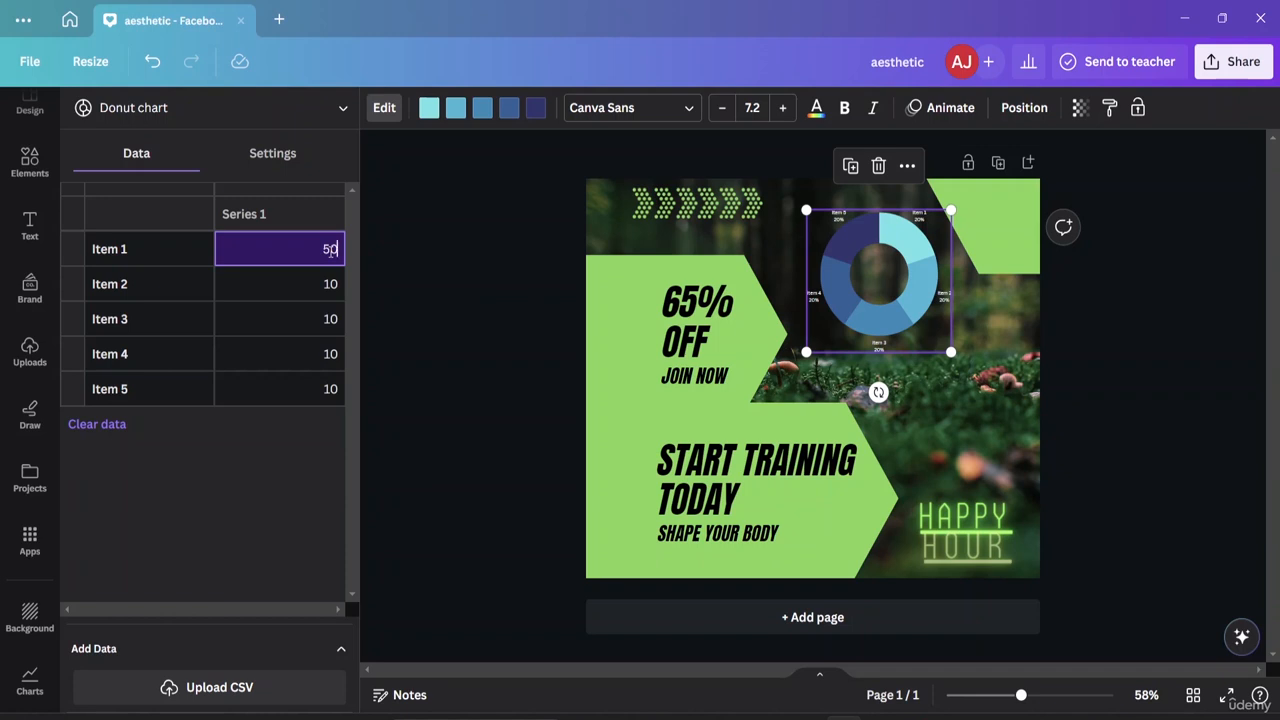
{"action": "key", "text": "Return"}
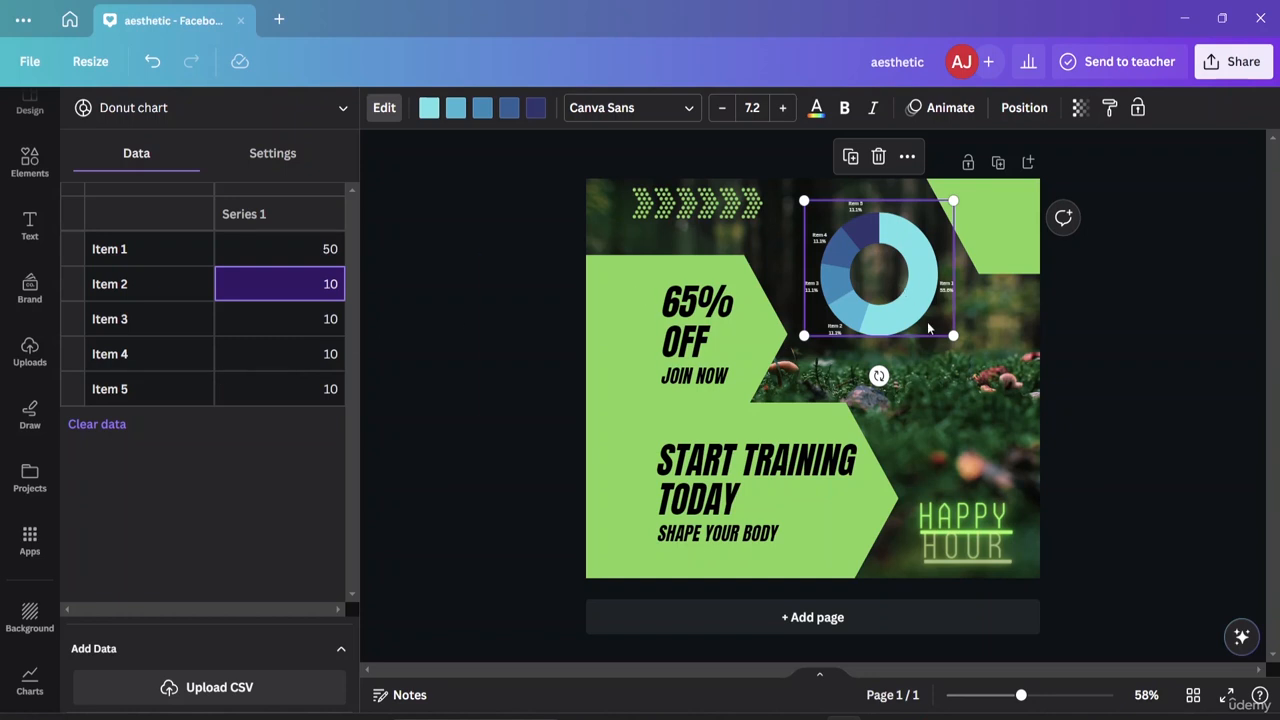
{"action": "key", "text": "Delete"}
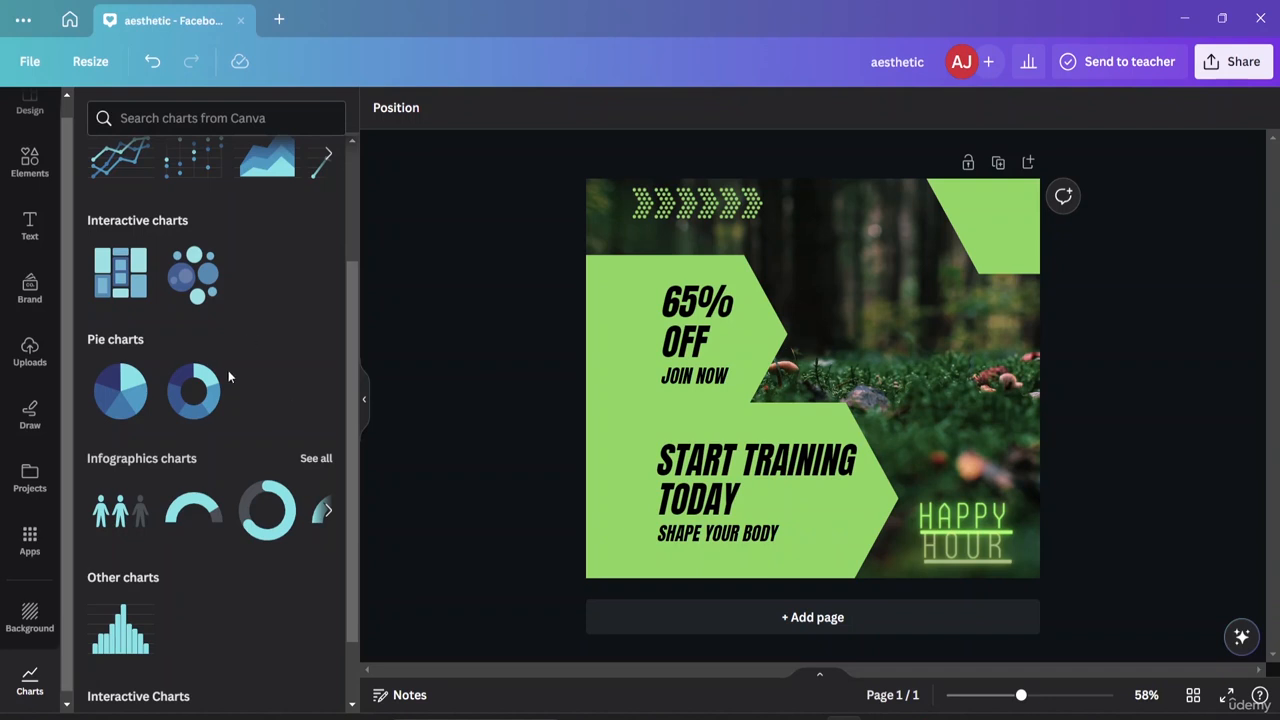
Set the canvas zoom to 66%
{"action": "scroll", "coordinate": [228, 378], "scroll_direction": "up", "scroll_amount": 3}
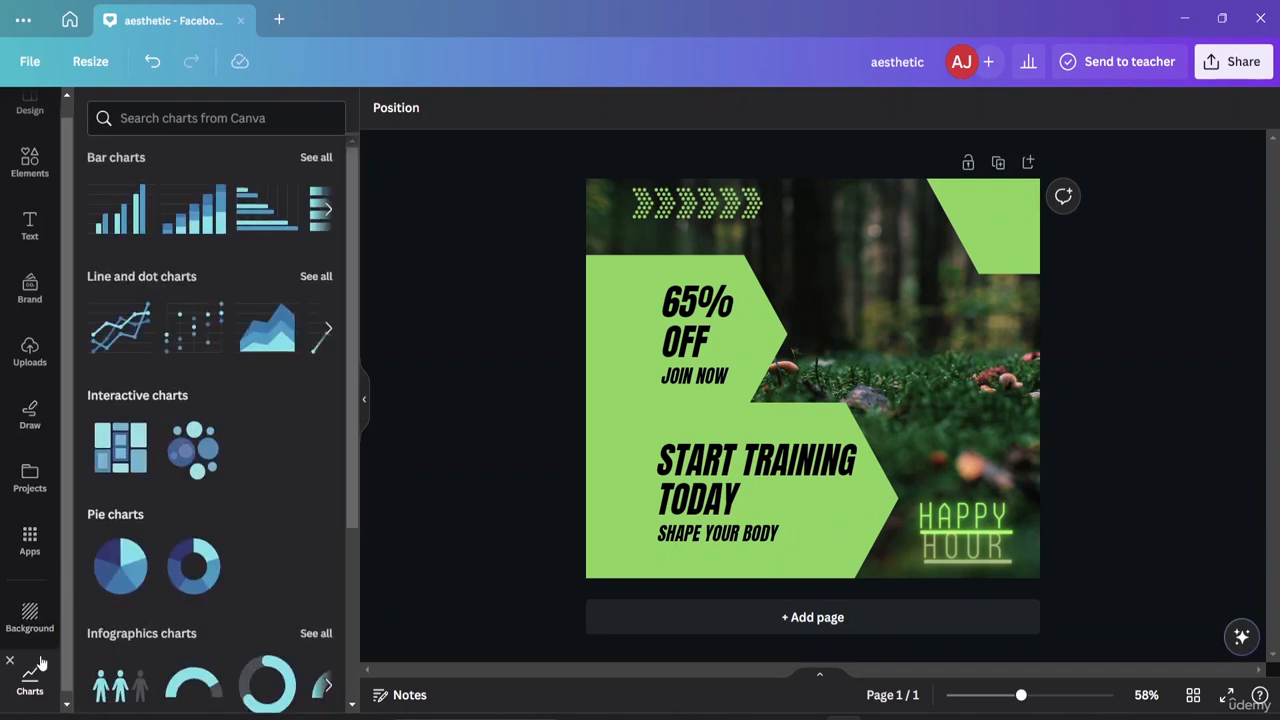
{"action": "scroll", "coordinate": [40, 655], "scroll_direction": "down", "scroll_amount": 1}
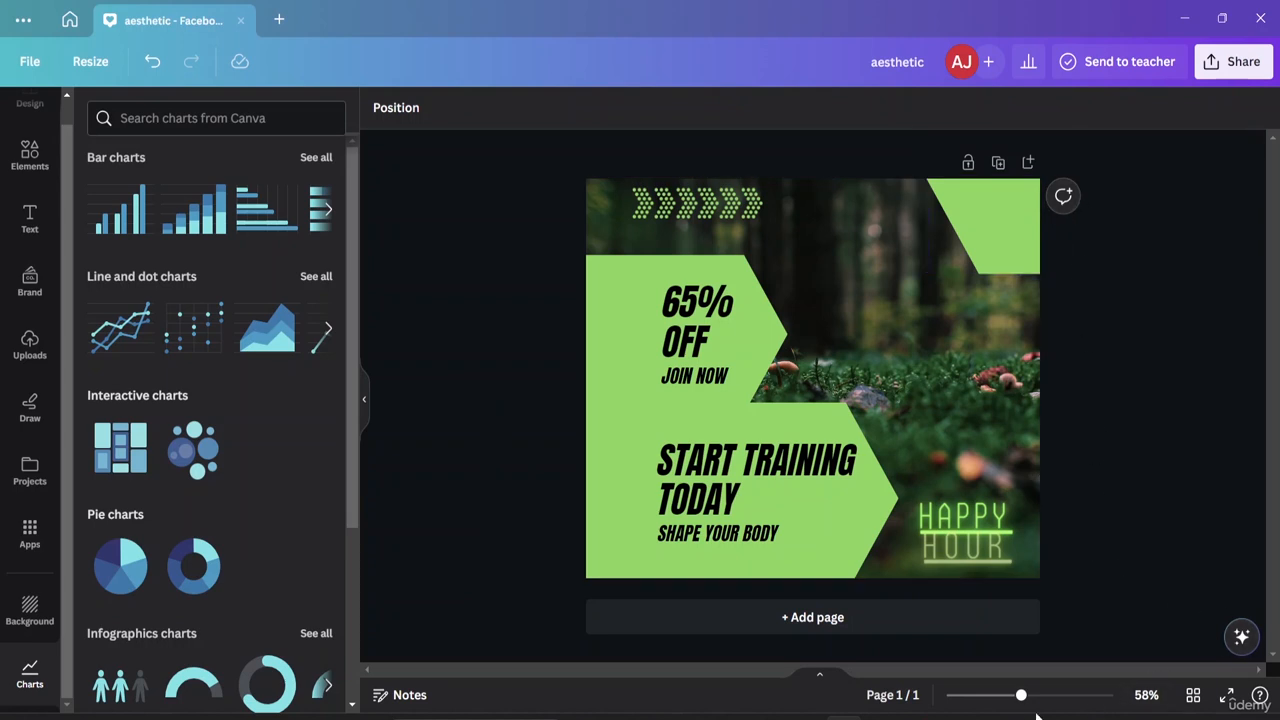
{"action": "mouse_move", "coordinate": [1021, 694]}
{"action": "left_mouse_down"}
{"action": "mouse_move", "coordinate": [946, 694]}
{"action": "mouse_move", "coordinate": [1037, 703]}
{"action": "mouse_move", "coordinate": [1027, 700]}
{"action": "left_mouse_up"}
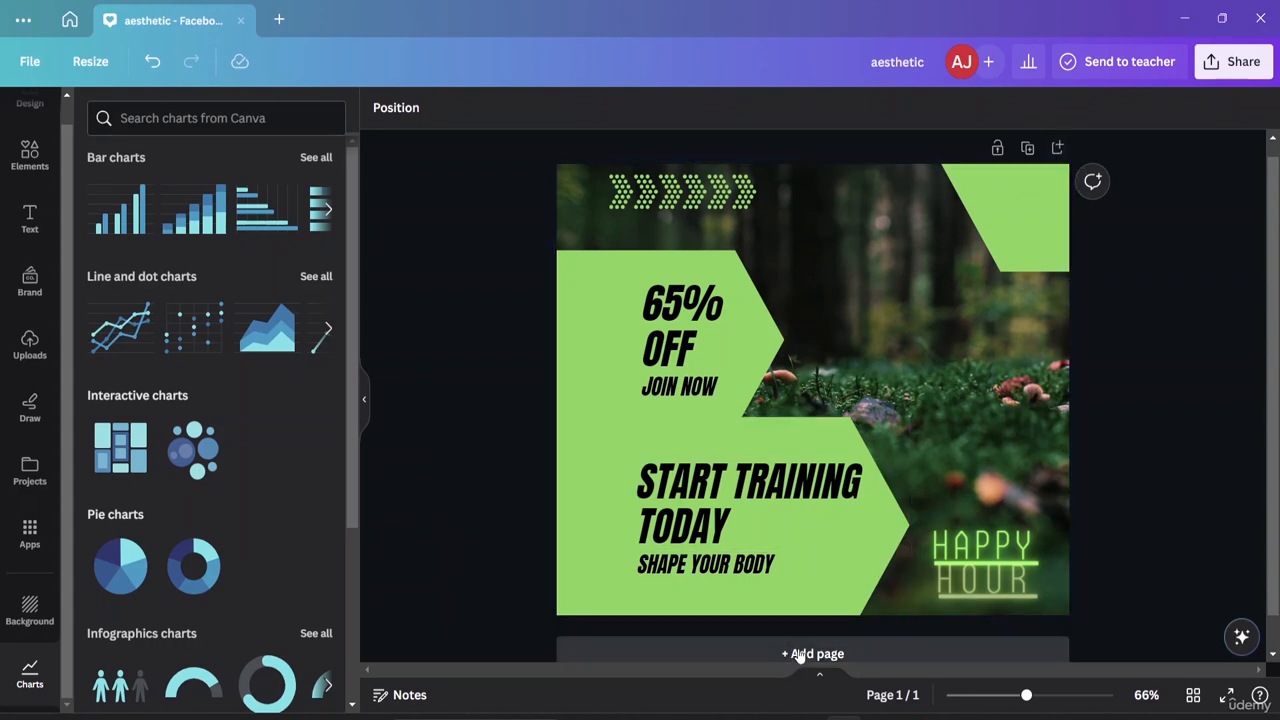
Add a blank second page below the post and delete that page again
{"action": "scroll", "coordinate": [800, 660], "scroll_direction": "down", "scroll_amount": 1}
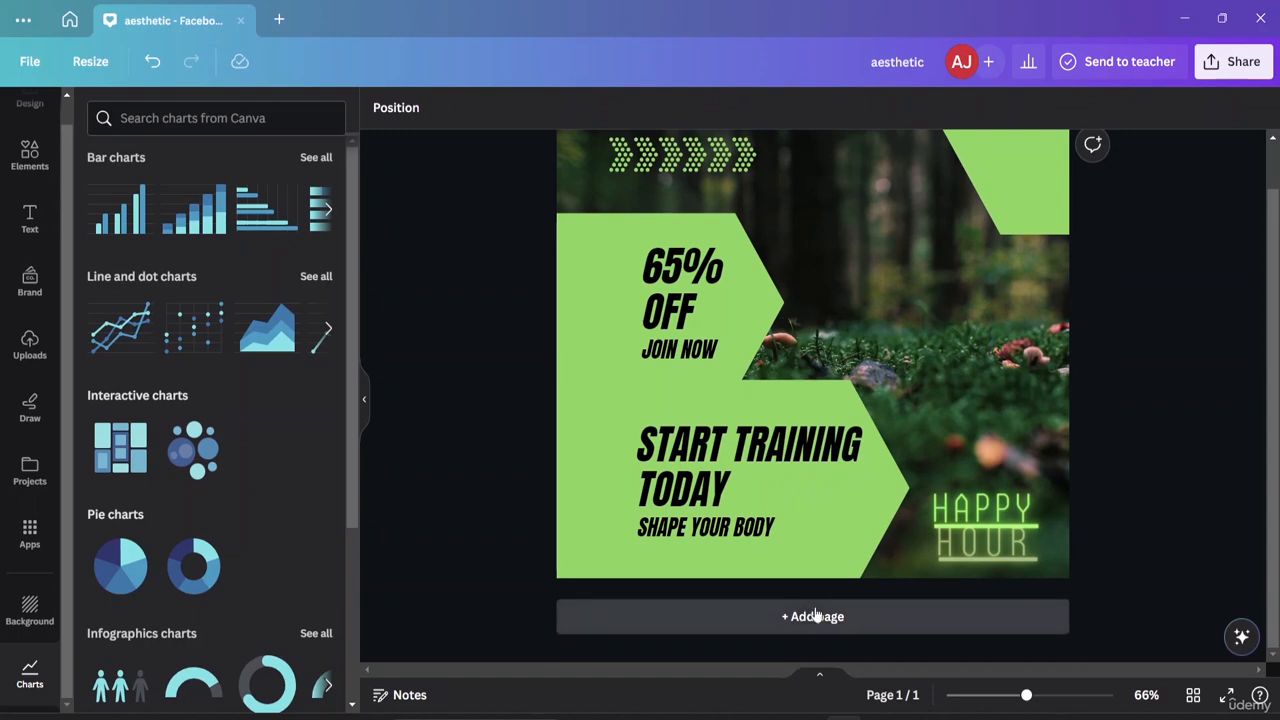
{"action": "left_click", "coordinate": [815, 617]}
{"action": "scroll", "coordinate": [829, 326], "scroll_direction": "up", "scroll_amount": 2}
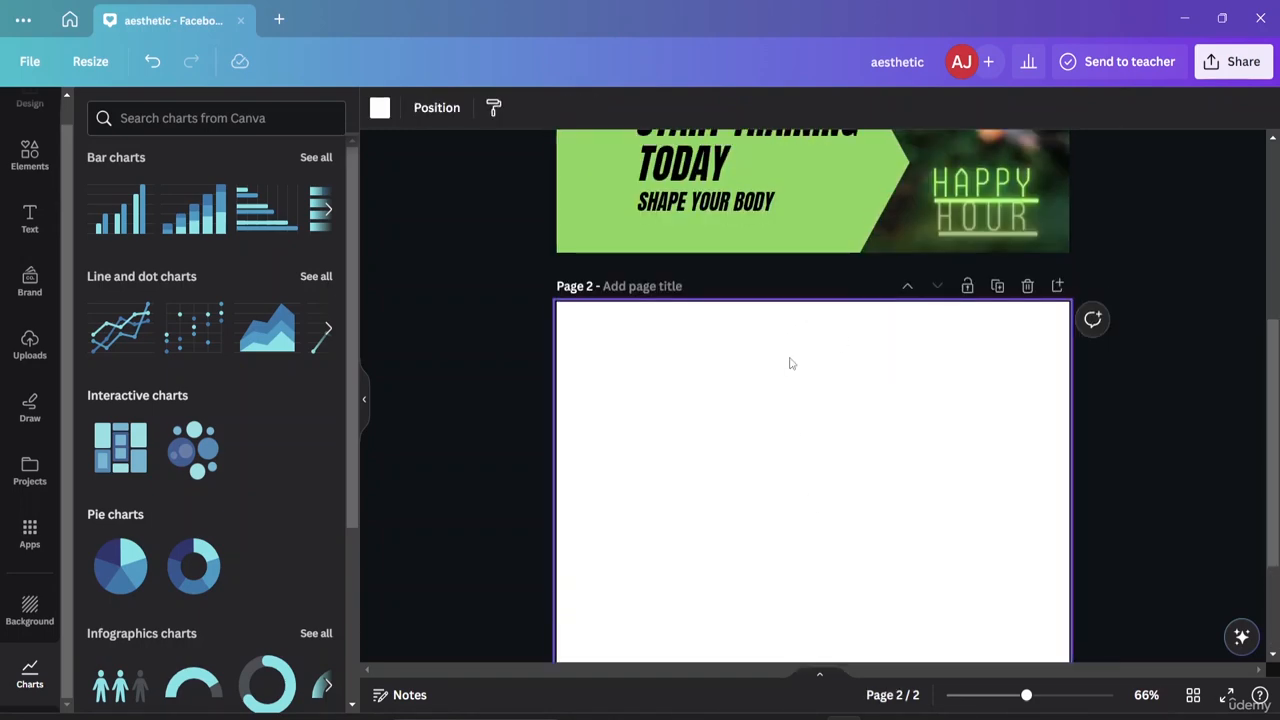
{"action": "left_click", "coordinate": [1027, 286]}
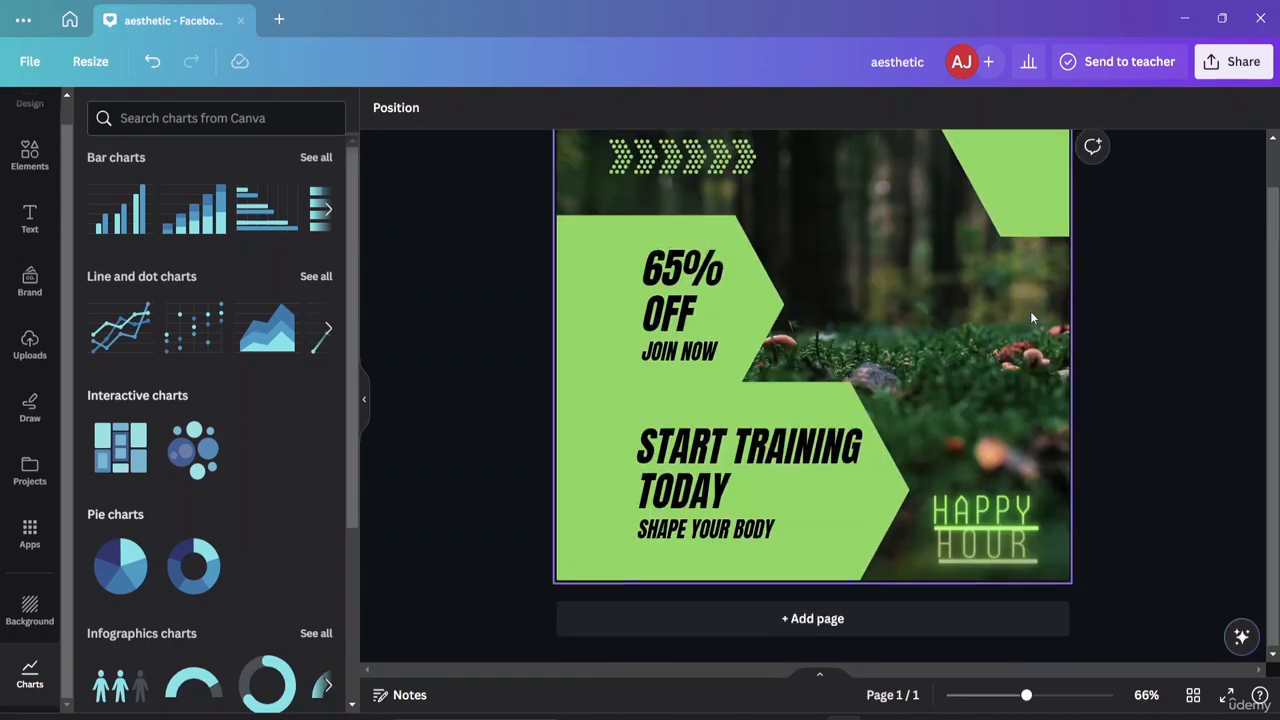
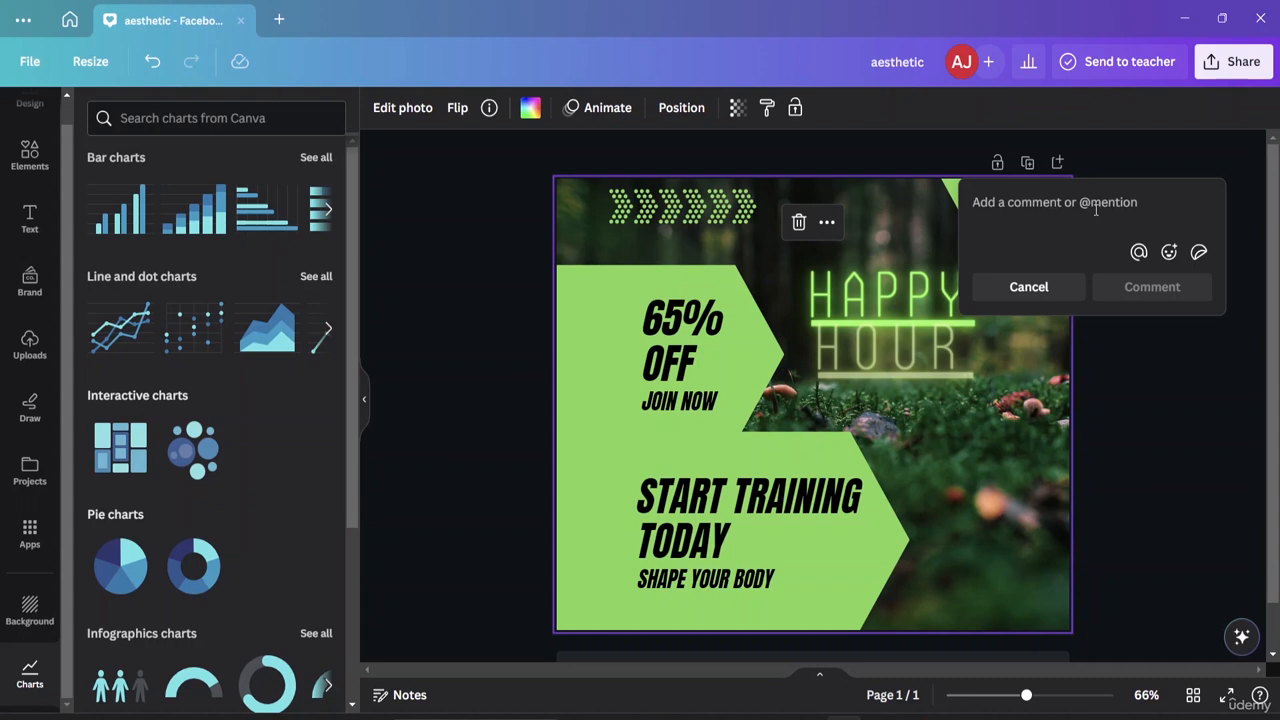
Write "Change the background colour" as the draft comment on the forest photo, correcting the misspelled word
{"action": "type", "text": "Change"}
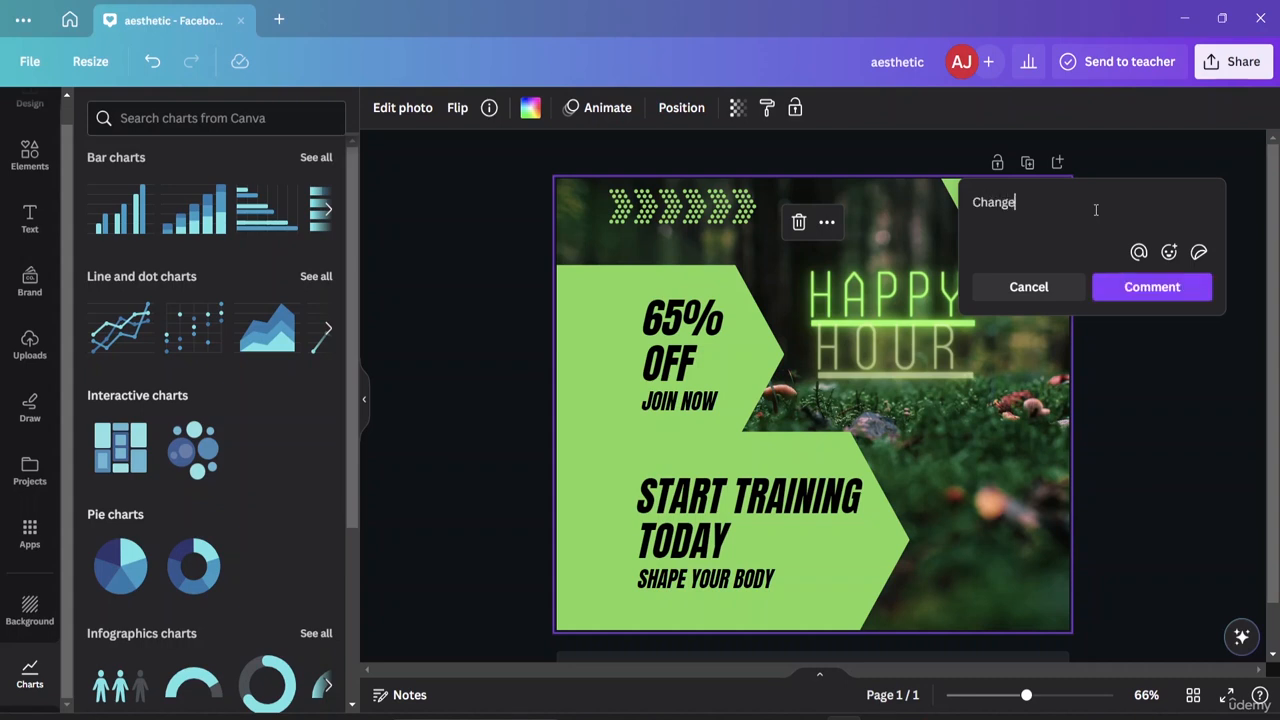
{"action": "type", "text": " the back"}
{"action": "type", "text": "h"}
{"action": "type", "text": "ground"}
{"action": "type", "text": "d"}
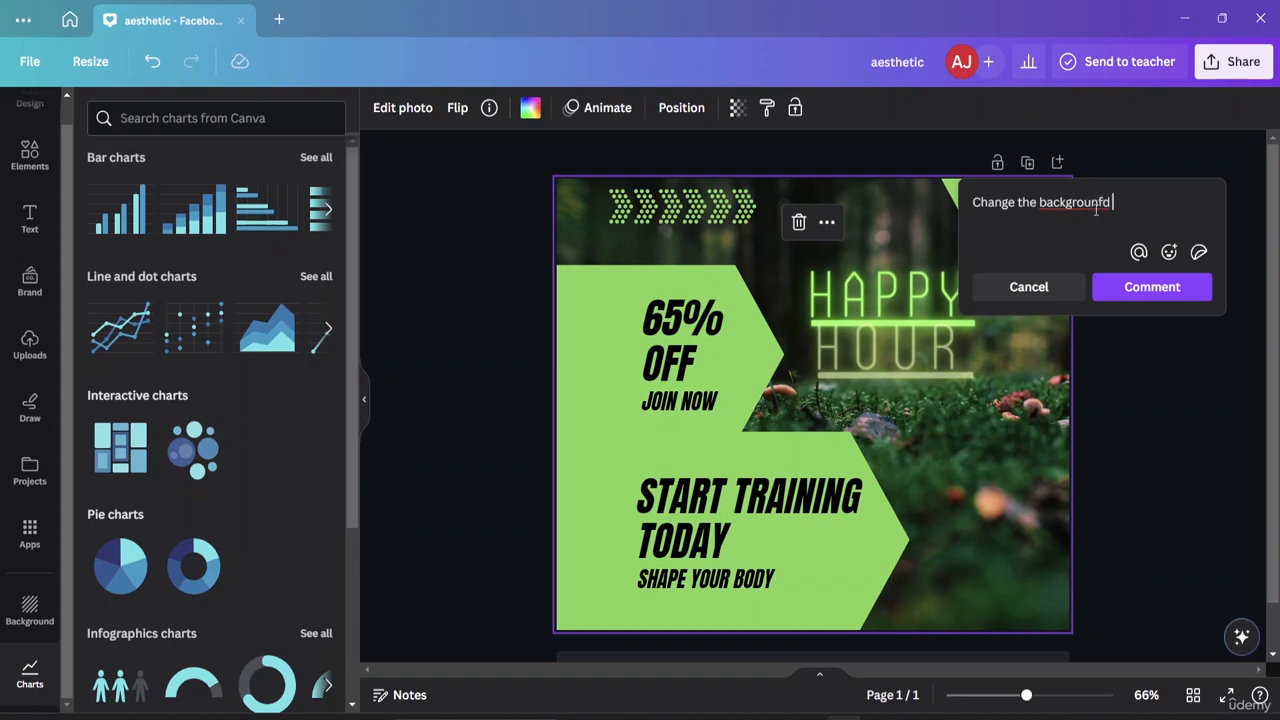
{"action": "key", "text": "BackSpace"}
{"action": "key", "text": "BackSpace"}
{"action": "key", "text": "BackSpace"}
{"action": "type", "text": "d colour"}
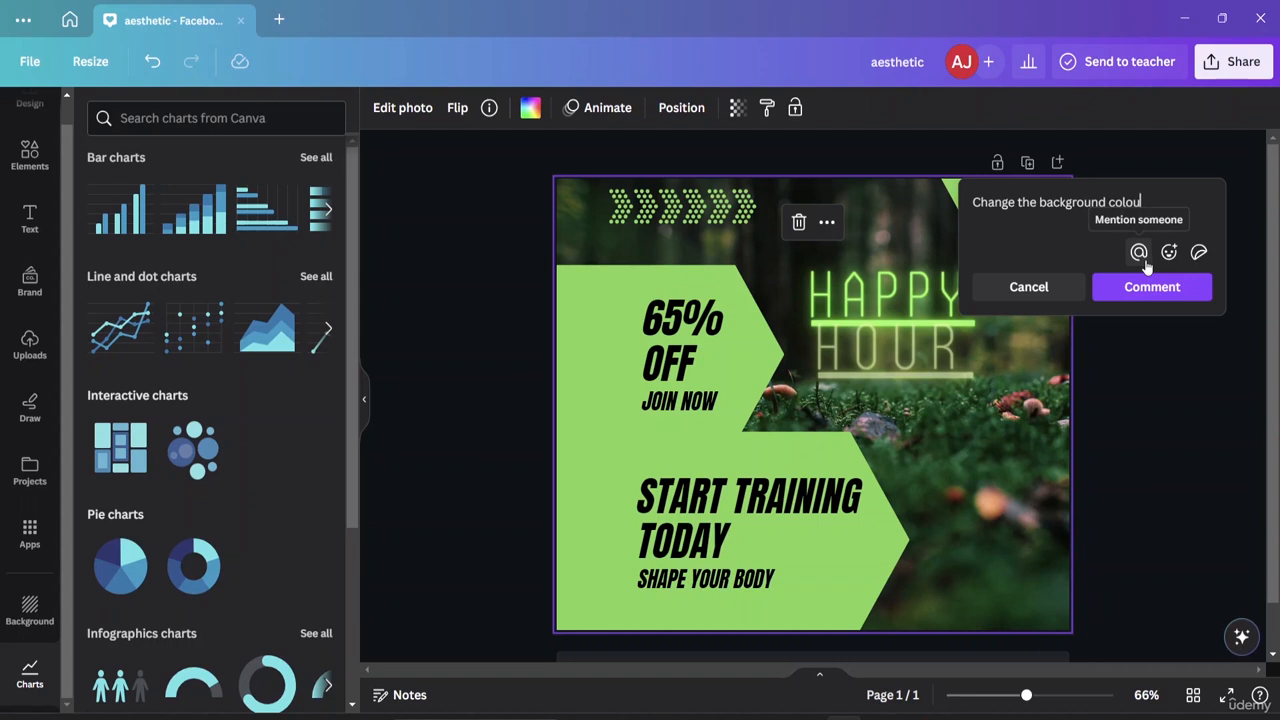
Clear the draft comment's text and attach the "Well done!" sticker to it
{"action": "key", "text": "BackSpace"}
{"action": "key", "text": "BackSpace"}
{"action": "key", "text": "BackSpace"}
{"action": "key", "text": "BackSpace"}
{"action": "key", "text": "BackSpace"}
{"action": "key", "text": "BackSpace"}
{"action": "key", "text": "BackSpace"}
{"action": "key", "text": "BackSpace"}
{"action": "key", "text": "BackSpace"}
{"action": "key", "text": "BackSpace"}
{"action": "key", "text": "BackSpace"}
{"action": "key", "text": "BackSpace"}
{"action": "key", "text": "BackSpace"}
{"action": "key", "text": "BackSpace"}
{"action": "key", "text": "BackSpace"}
{"action": "key", "text": "BackSpace"}
{"action": "key", "text": "BackSpace"}
{"action": "key", "text": "BackSpace"}
{"action": "key", "text": "BackSpace"}
{"action": "key", "text": "BackSpace"}
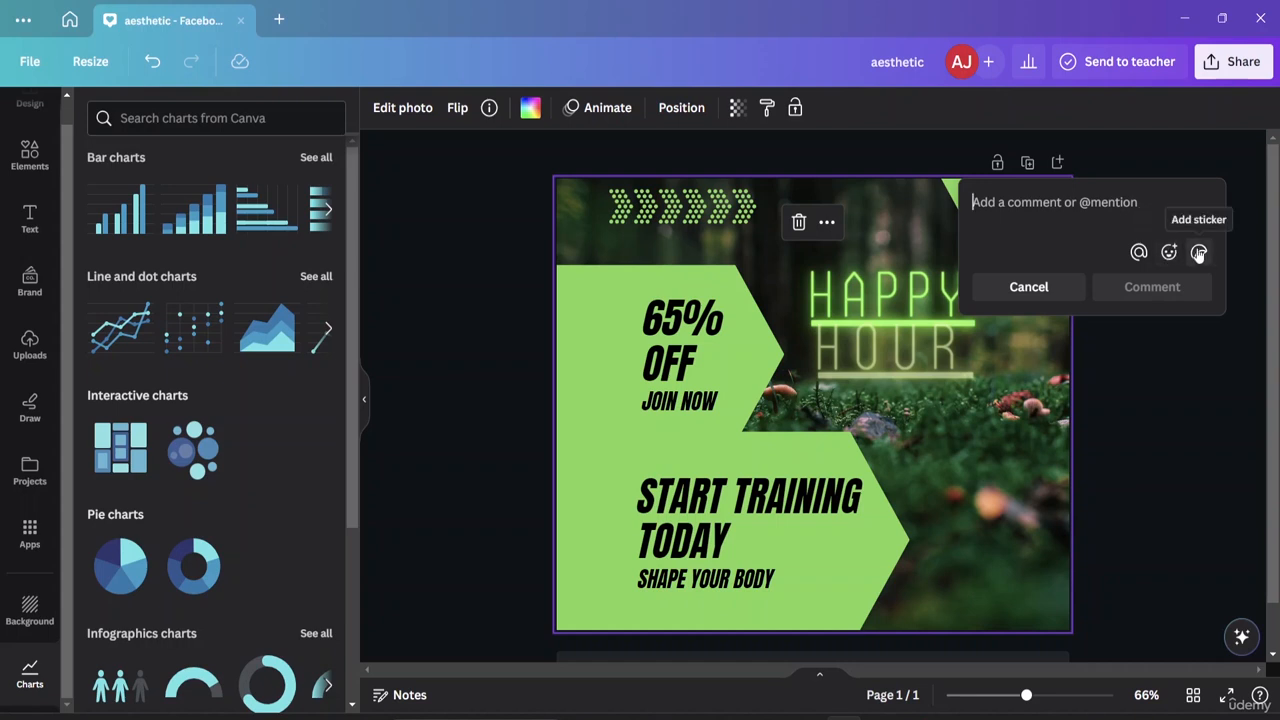
{"action": "left_click", "coordinate": [1199, 254]}
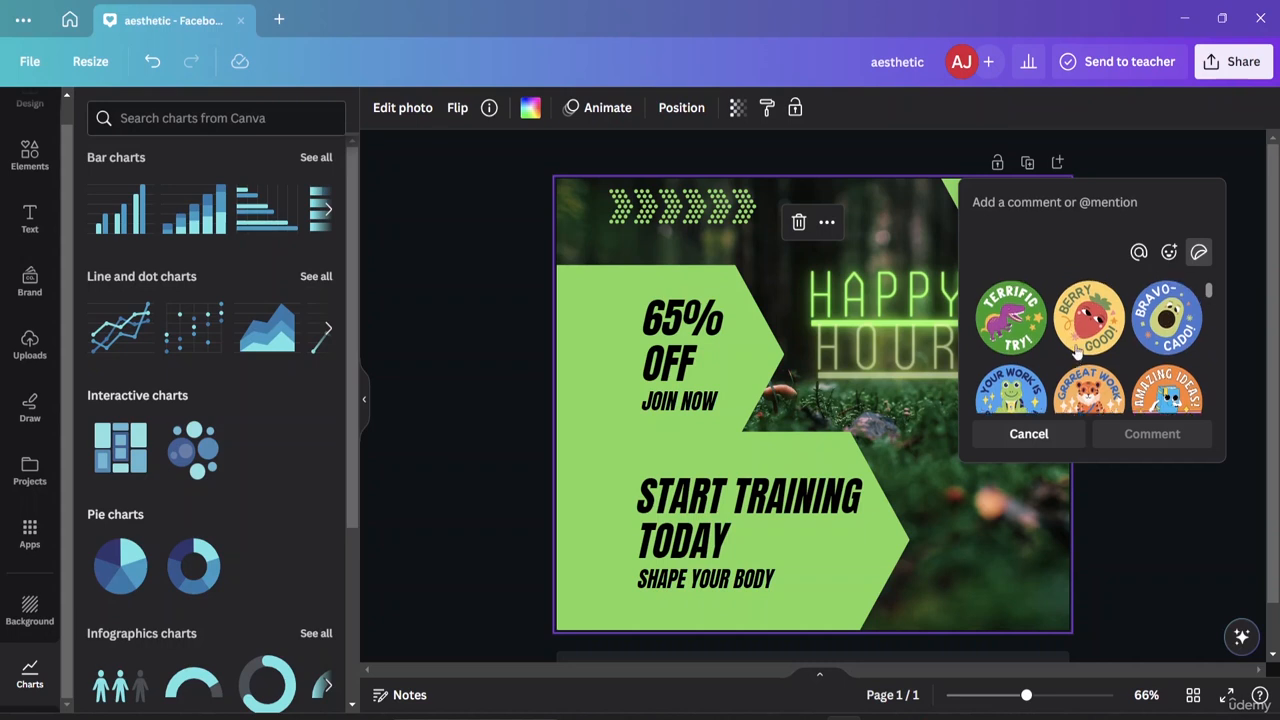
{"action": "left_click", "coordinate": [1012, 318]}
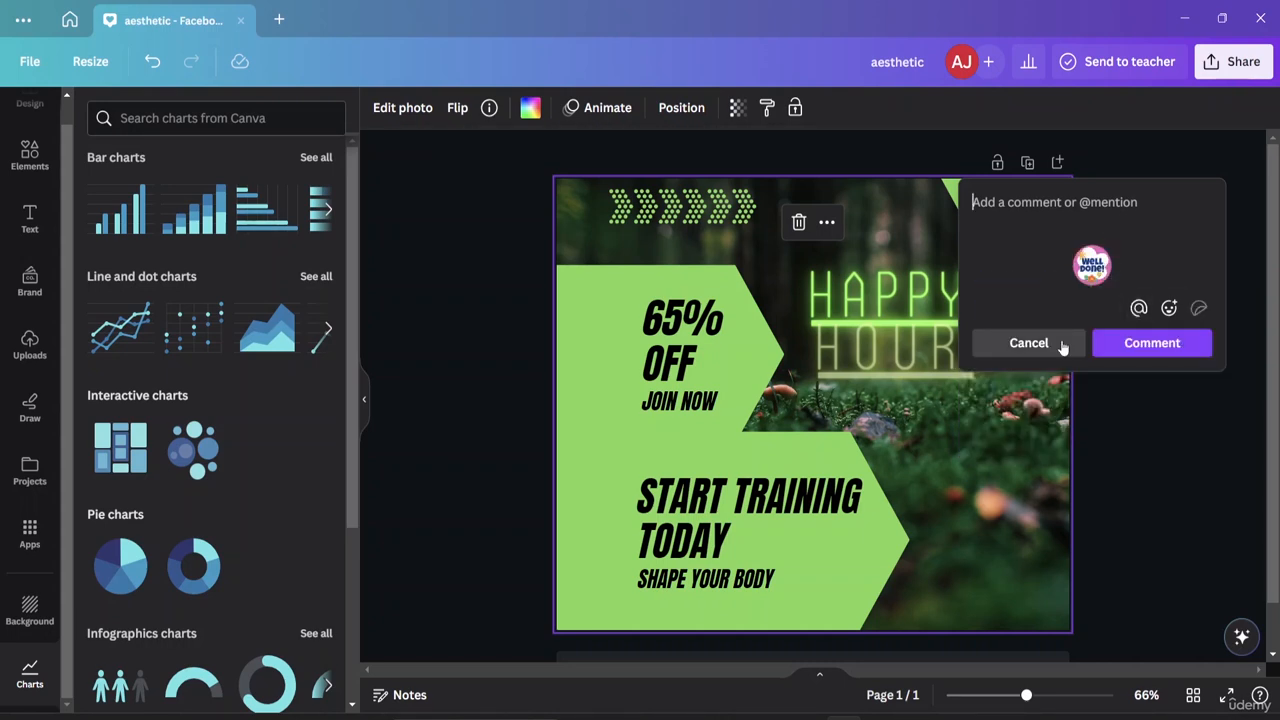
View the people who can be mentioned in the comment, remove the mention sign and discard the draft comment
{"action": "left_click", "coordinate": [1138, 308]}
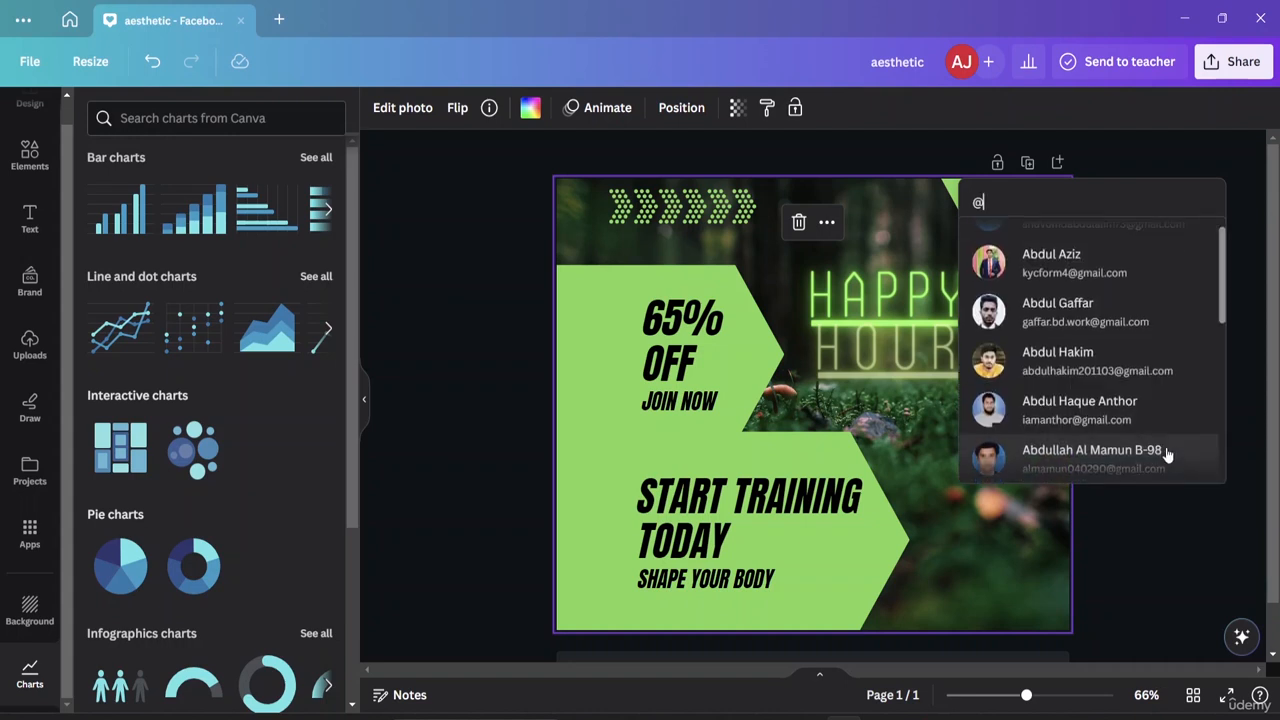
{"action": "key", "text": "BackSpace"}
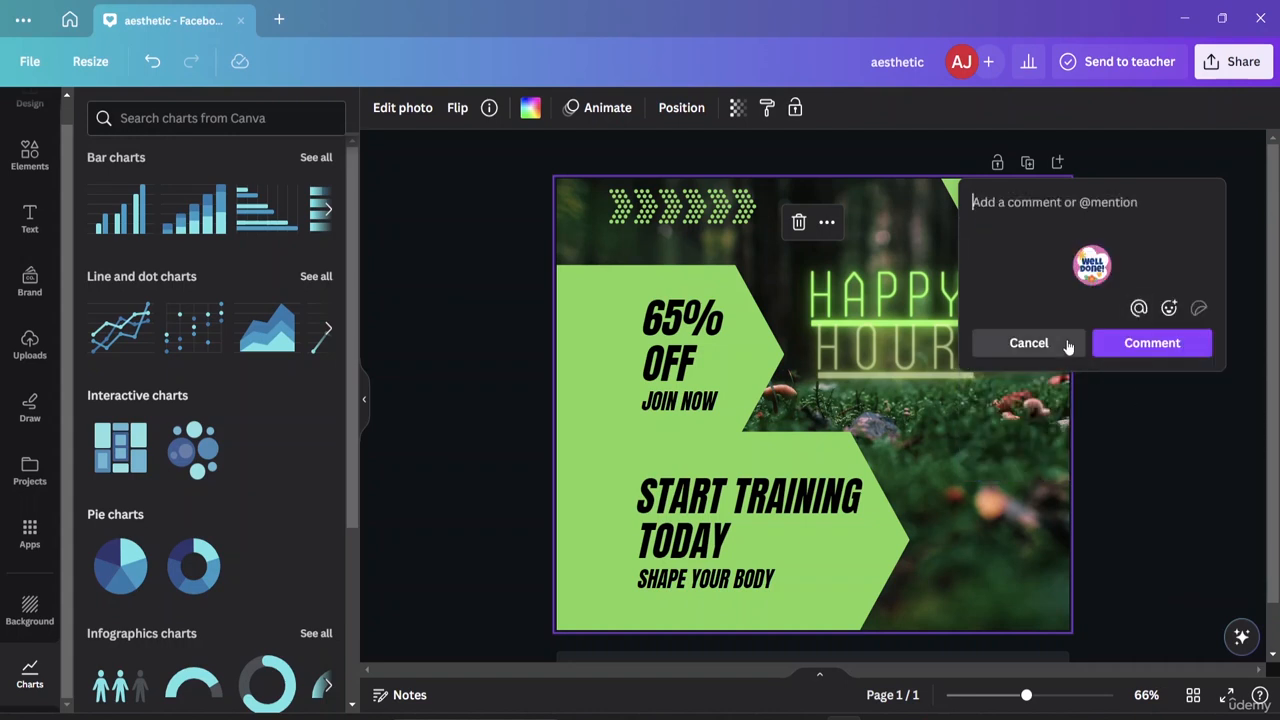
{"action": "left_click", "coordinate": [1068, 345]}
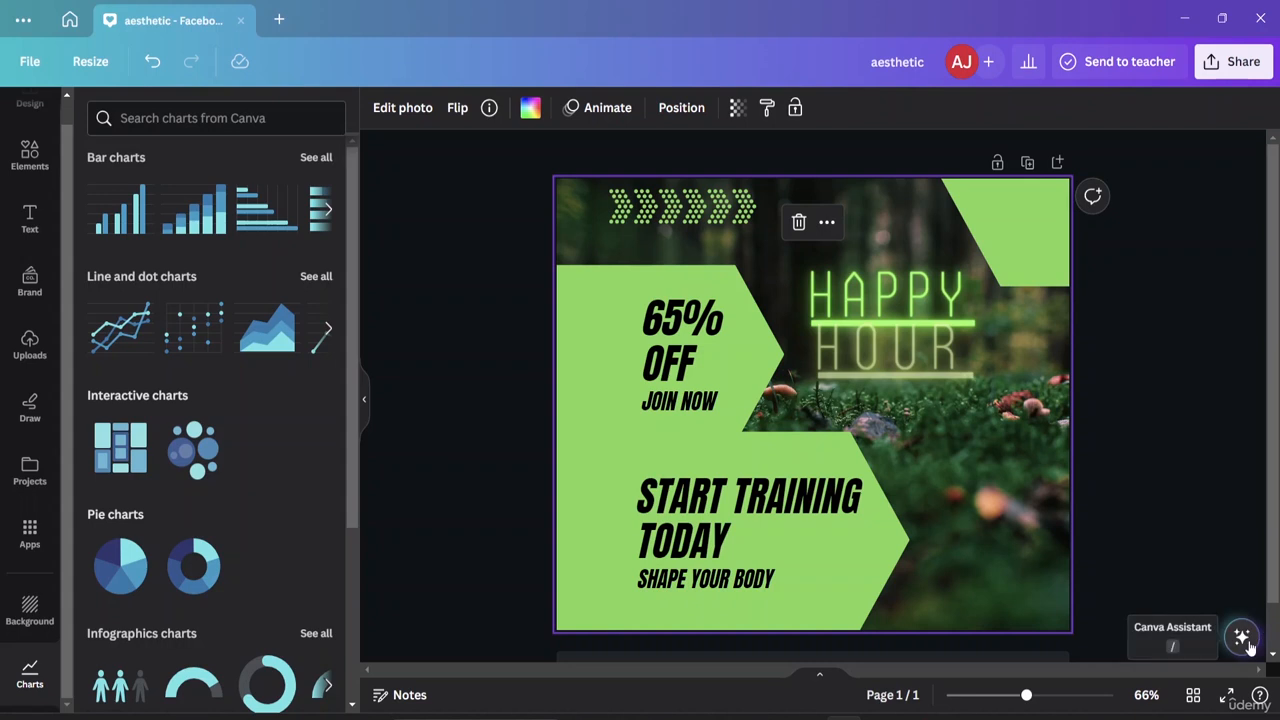
Examine the Canva Assistant's actions, add a text box through it and clear the placeholder text
{"action": "left_click", "coordinate": [1243, 638]}
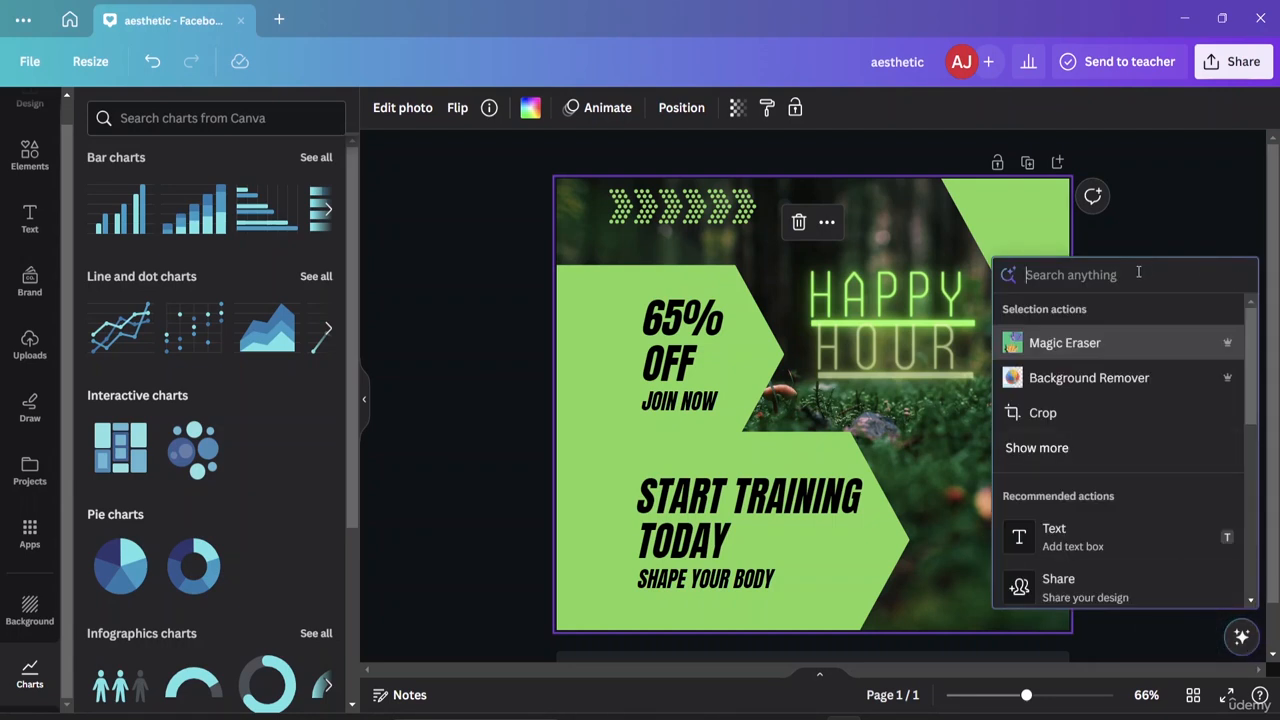
{"action": "scroll", "coordinate": [1083, 524], "scroll_direction": "down", "scroll_amount": 3}
{"action": "scroll", "coordinate": [1100, 380], "scroll_direction": "up", "scroll_amount": 2}
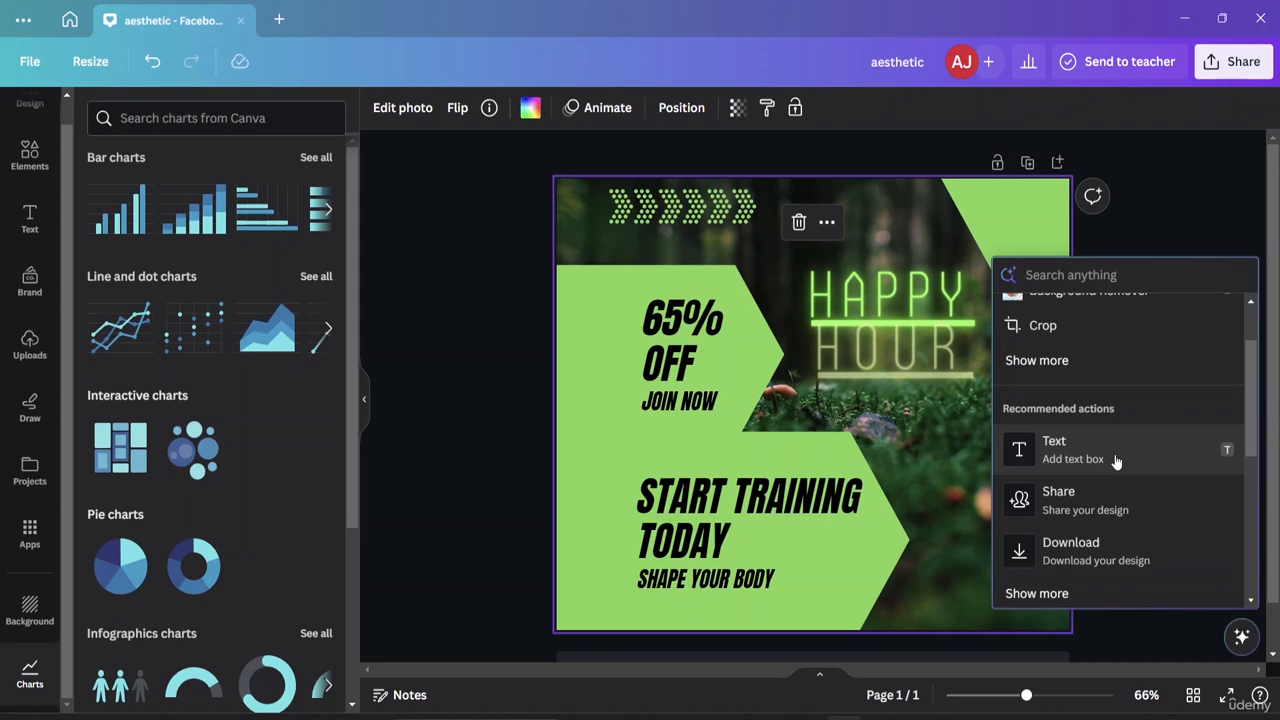
{"action": "left_click", "coordinate": [1116, 460]}
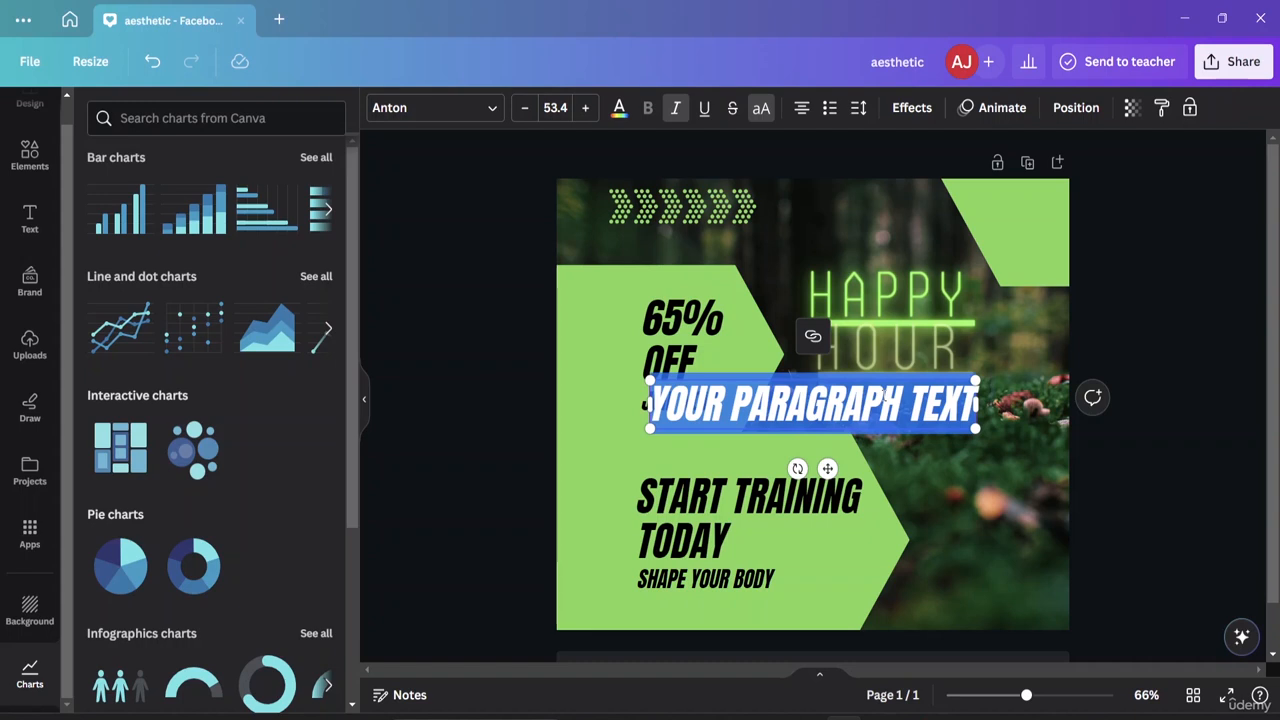
{"action": "key", "text": "BackSpace"}
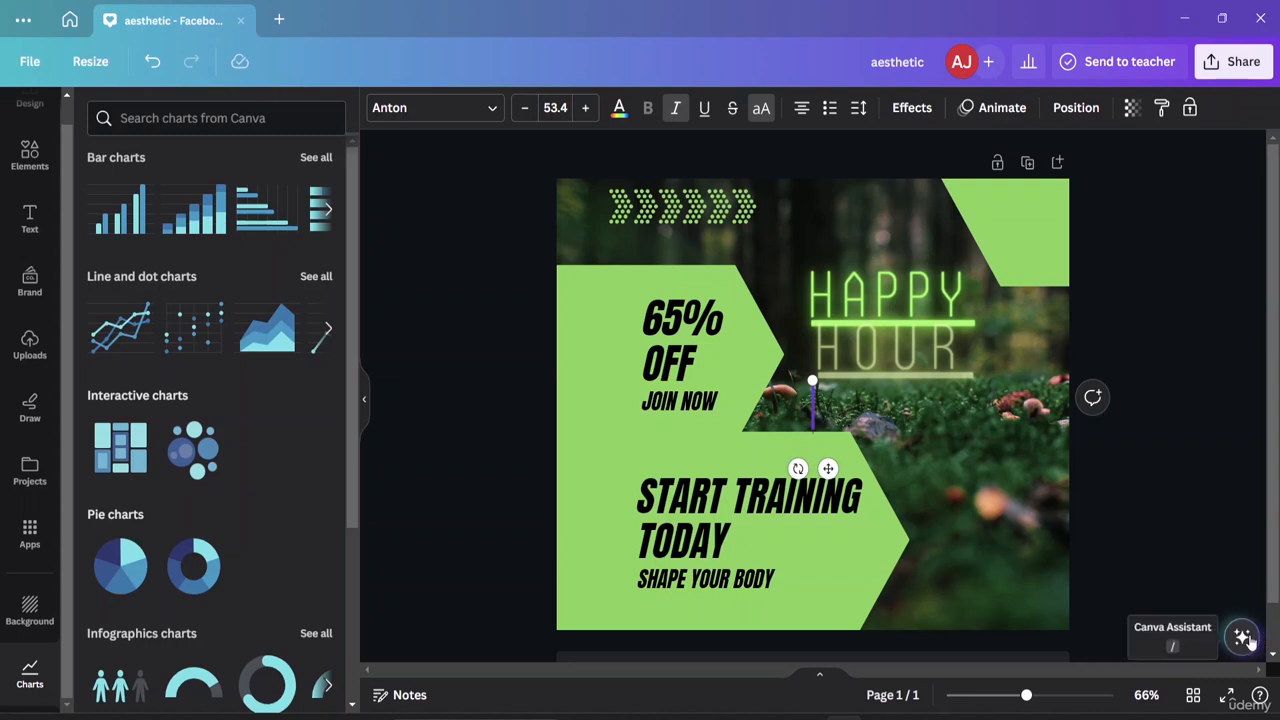
Examine the Canva Assistant's text actions and matching graphics, closing it and deselecting the empty text box
{"action": "left_click", "coordinate": [1241, 638]}
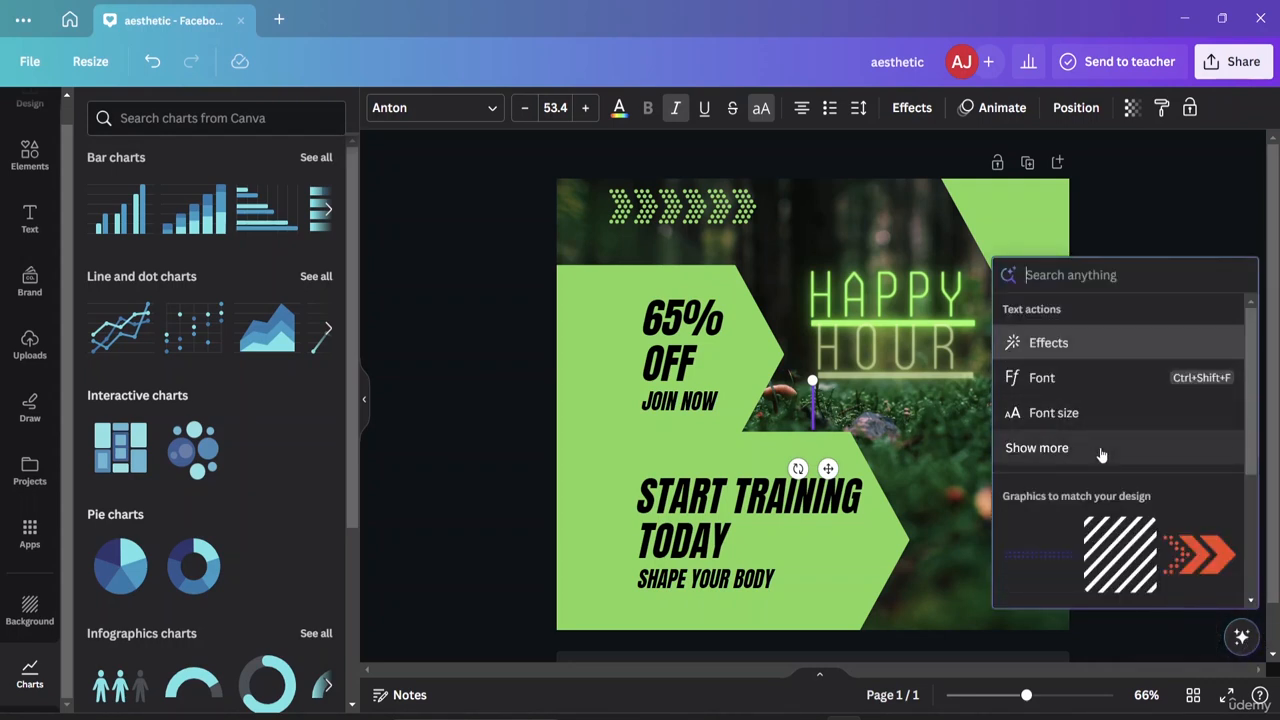
{"action": "scroll", "coordinate": [1105, 450], "scroll_direction": "down", "scroll_amount": 3}
{"action": "scroll", "coordinate": [1106, 468], "scroll_direction": "up", "scroll_amount": 3}
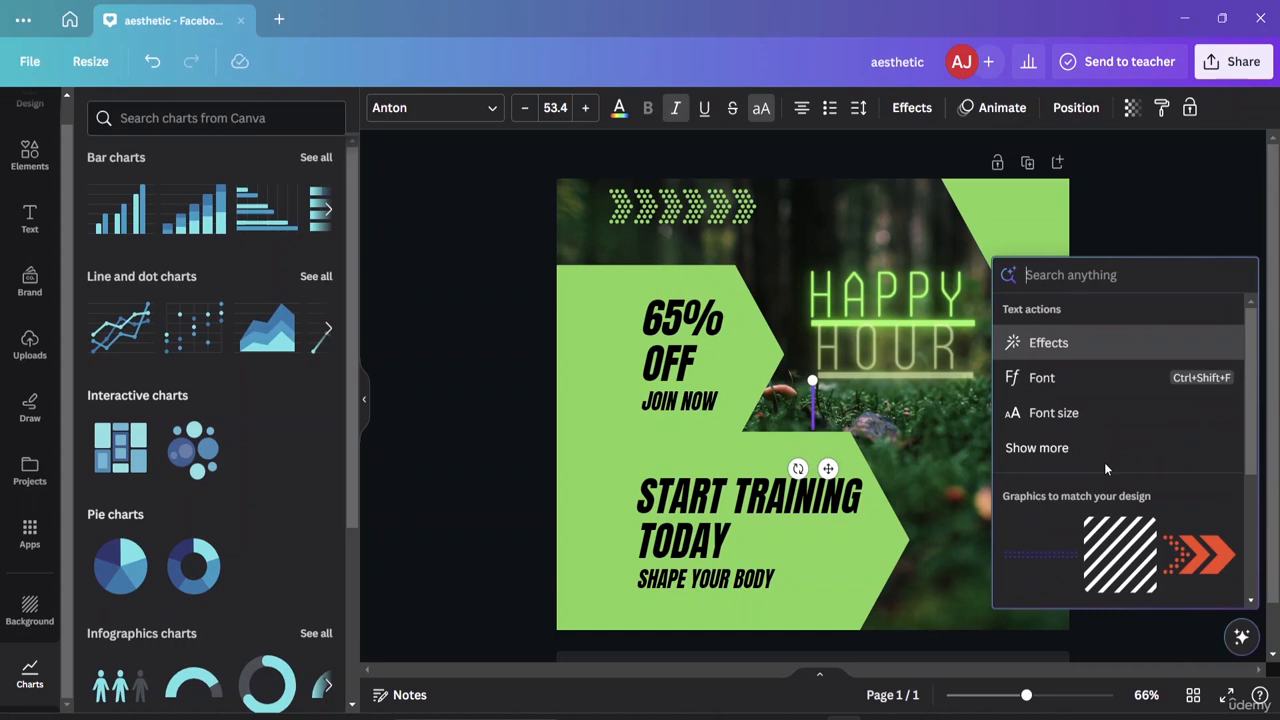
{"action": "left_click", "coordinate": [1222, 208]}
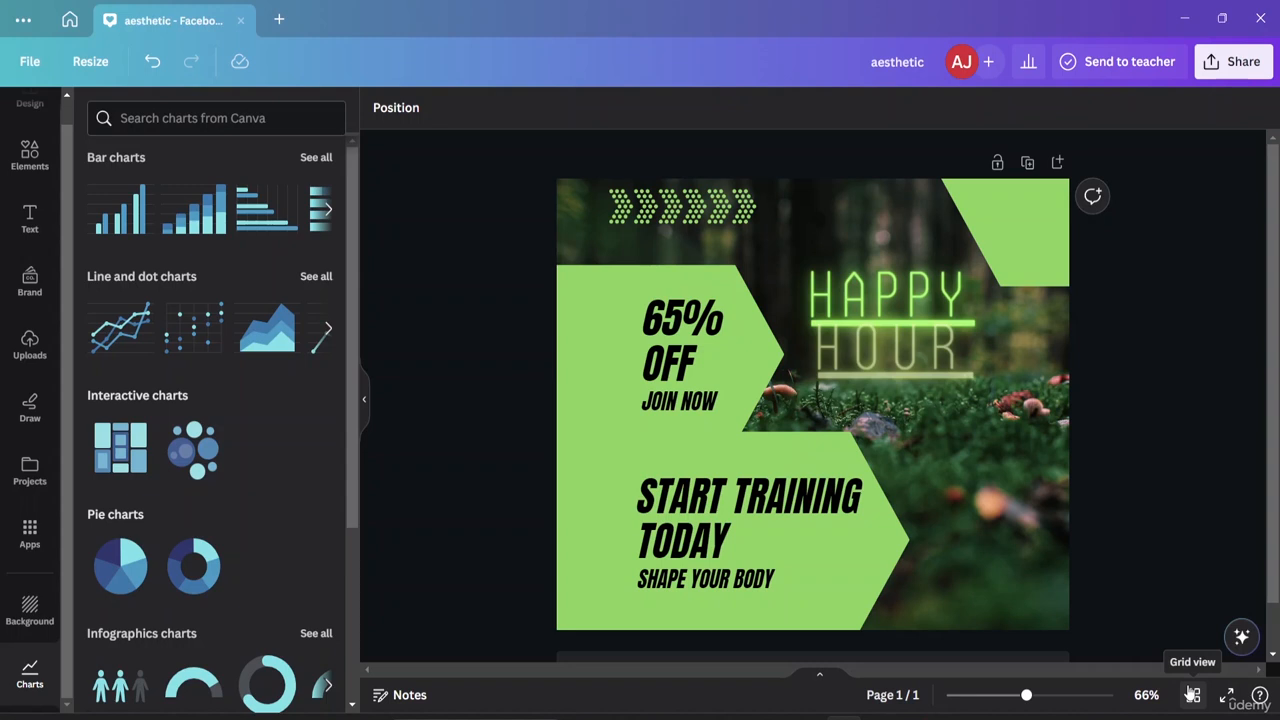
View the design's pages in Grid view and return to the page editor
{"action": "left_click", "coordinate": [1192, 694]}
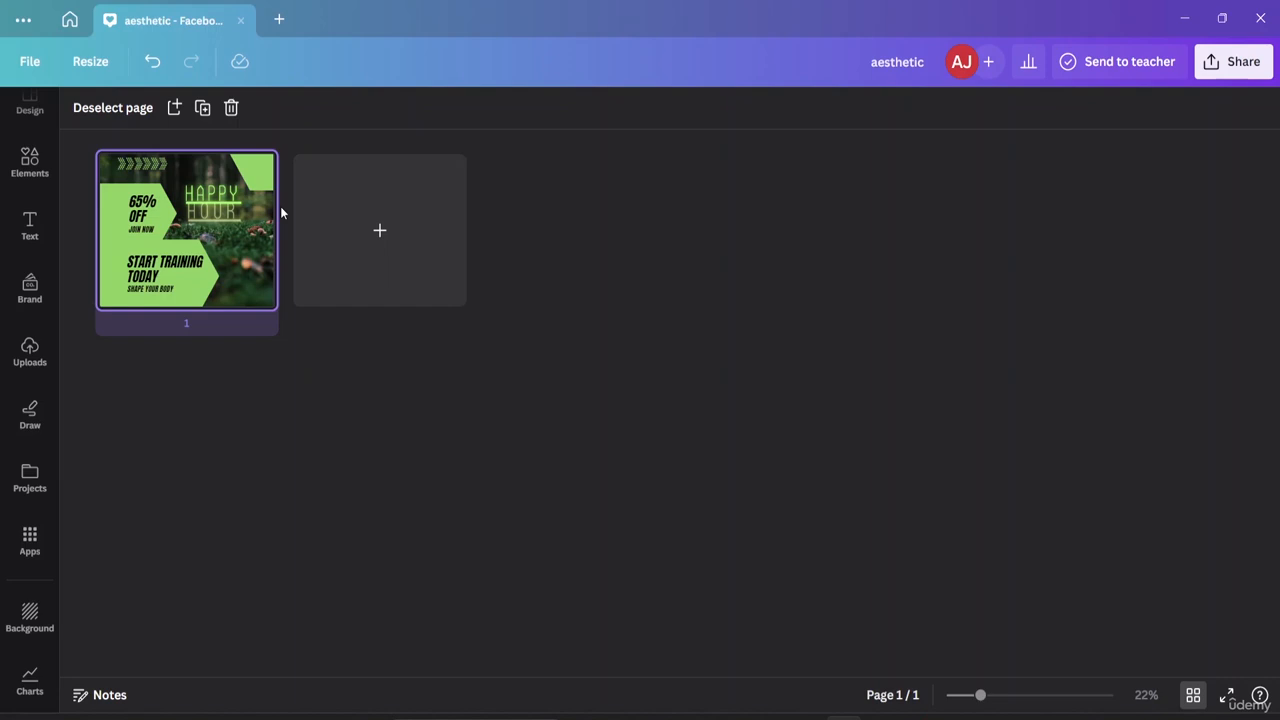
{"action": "mouse_move", "coordinate": [241, 169]}
{"action": "left_click", "coordinate": [1202, 707]}
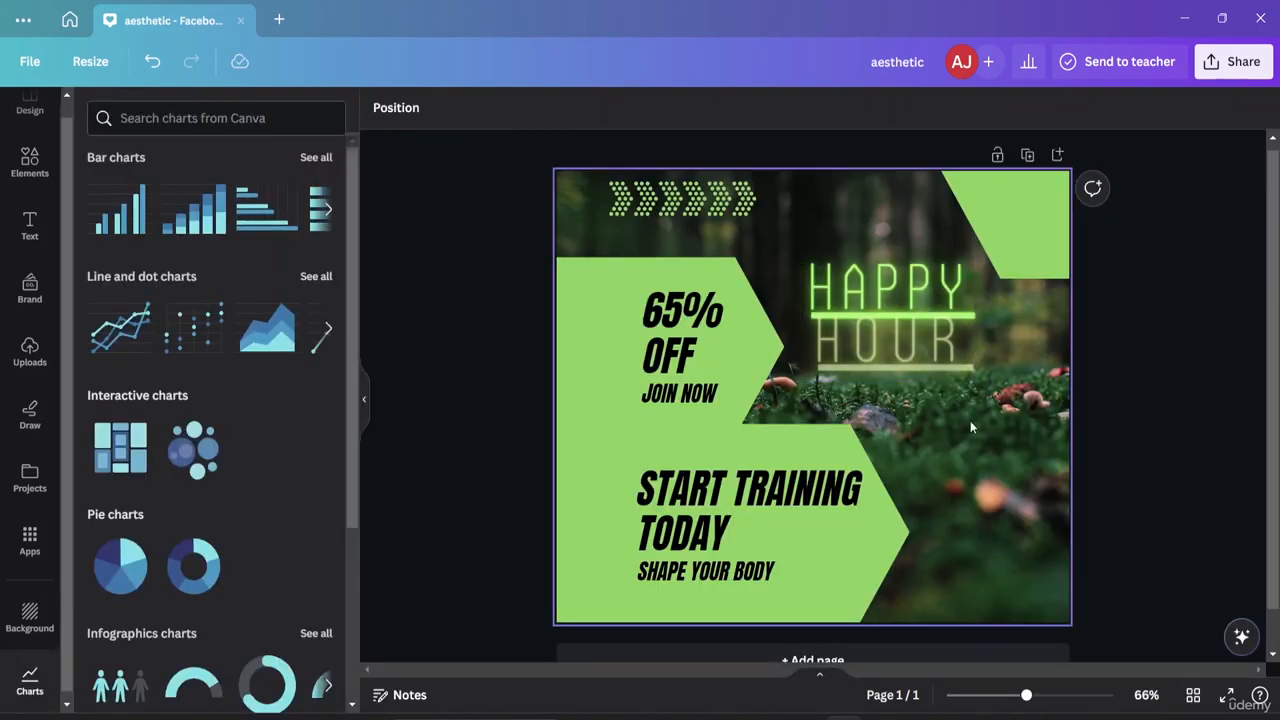
View the post in full screen and return to the editor
{"action": "left_click", "coordinate": [966, 459]}
{"action": "left_click", "coordinate": [1227, 695]}
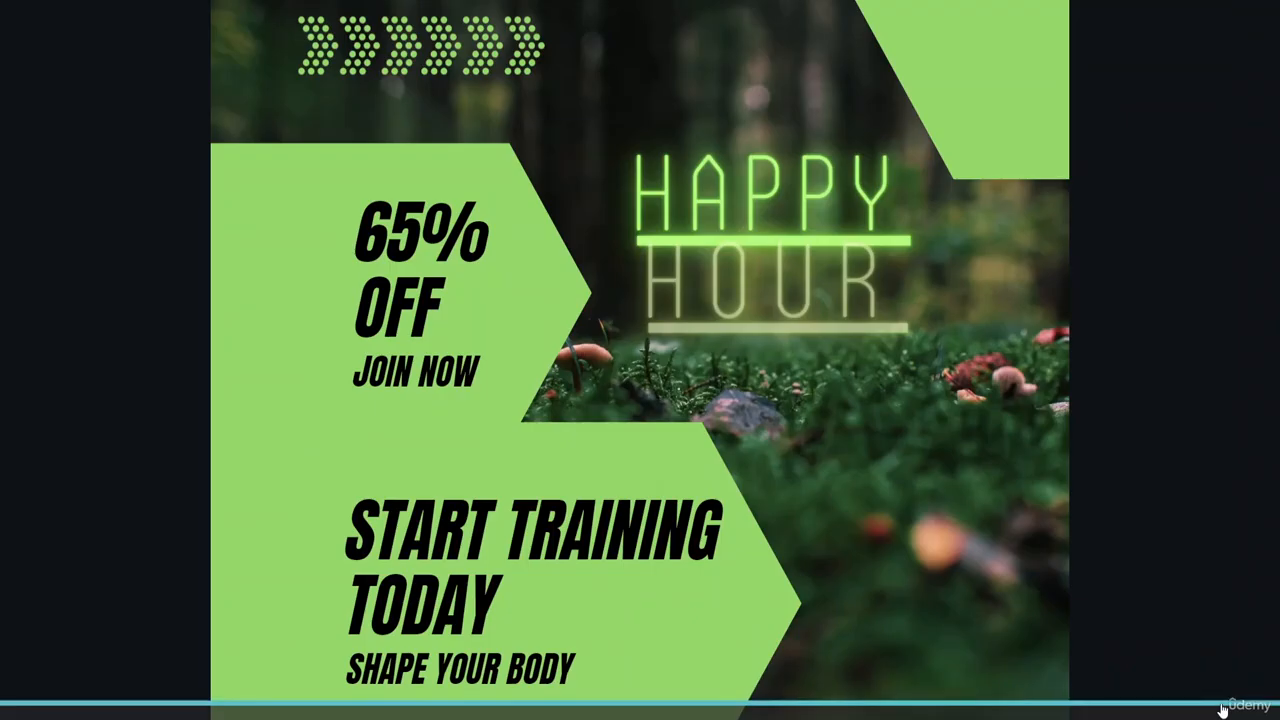
{"action": "left_click", "coordinate": [1210, 241]}
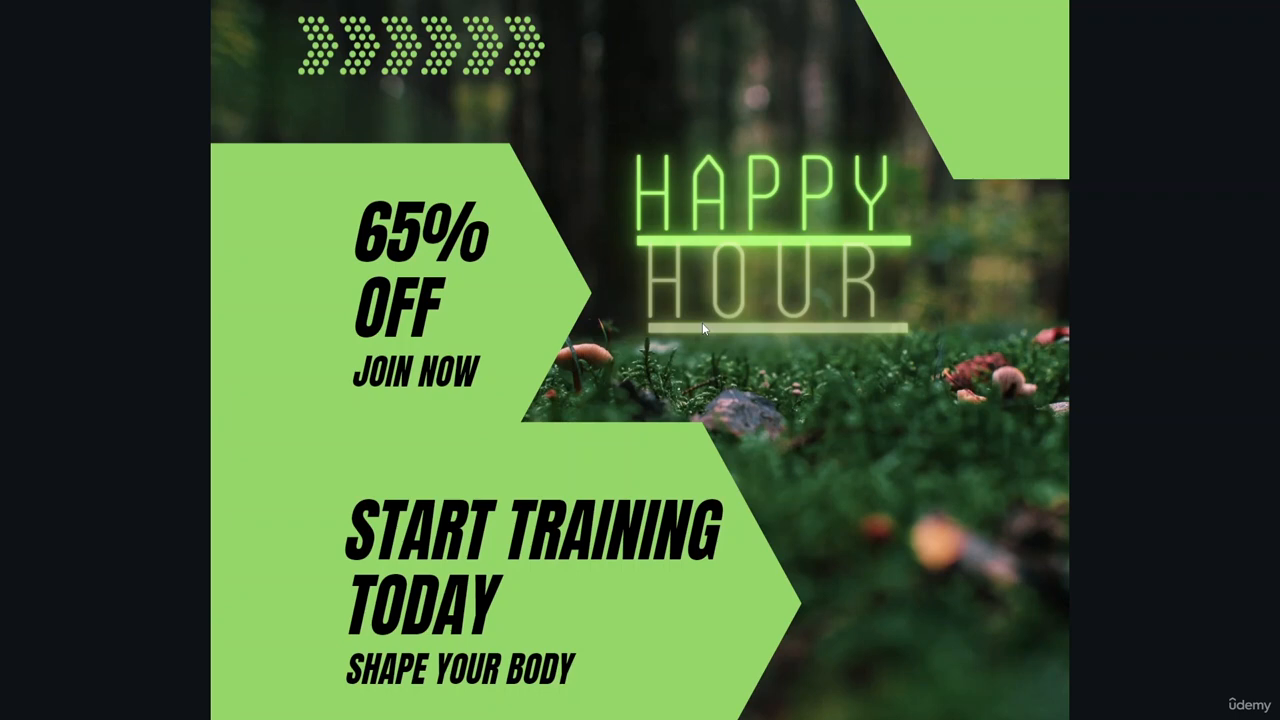
{"action": "key", "text": "Escape"}
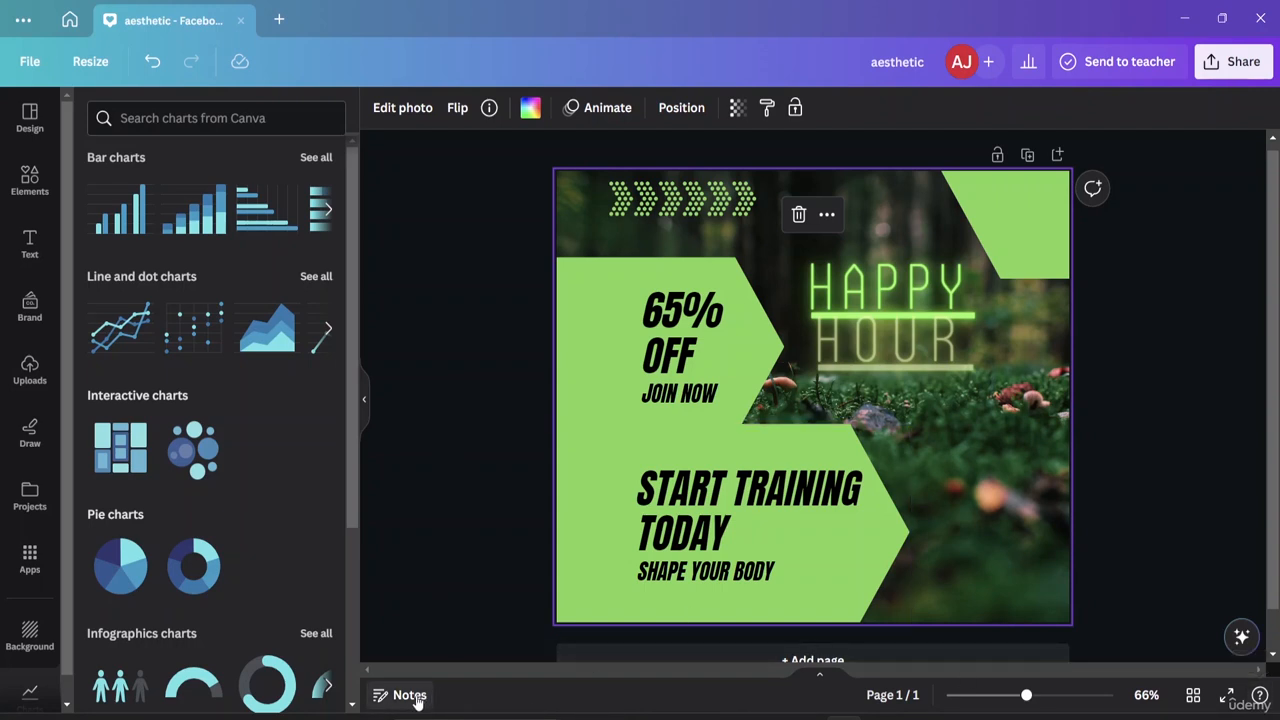
Open the presenter notes for page 1 and deselect the forest photo
{"action": "left_click", "coordinate": [412, 697]}
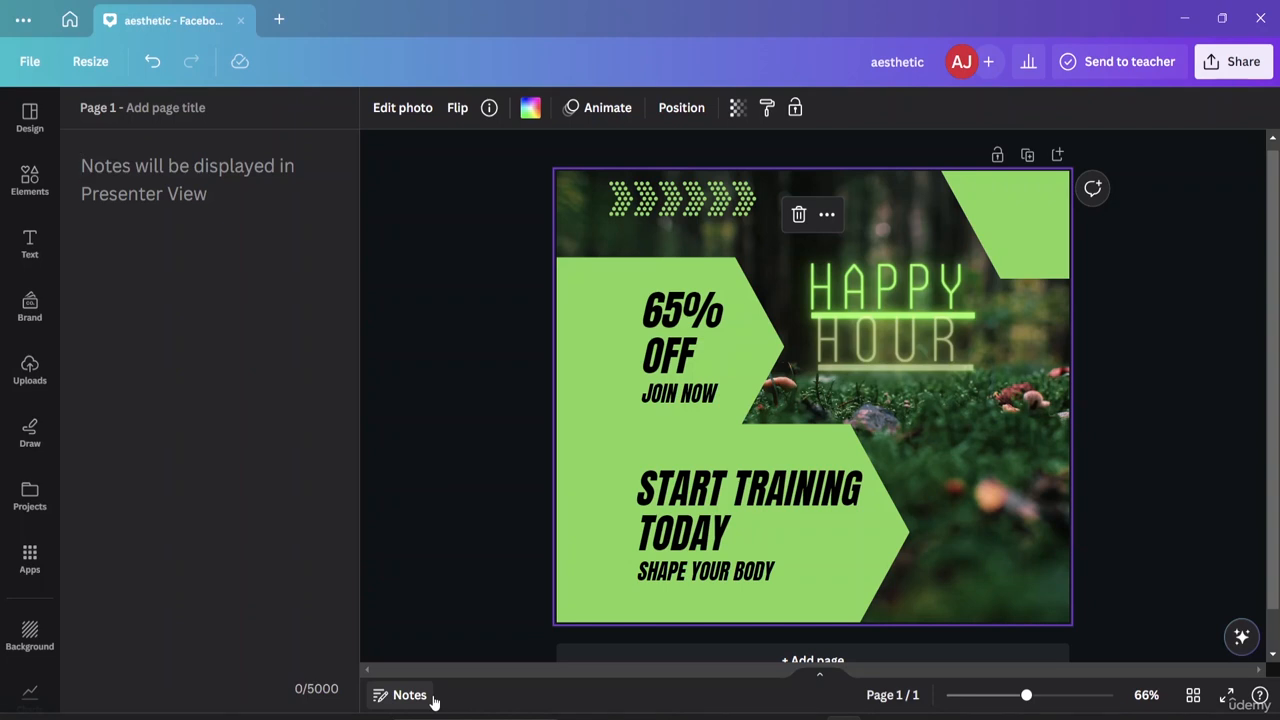
{"action": "left_click", "coordinate": [1168, 380]}
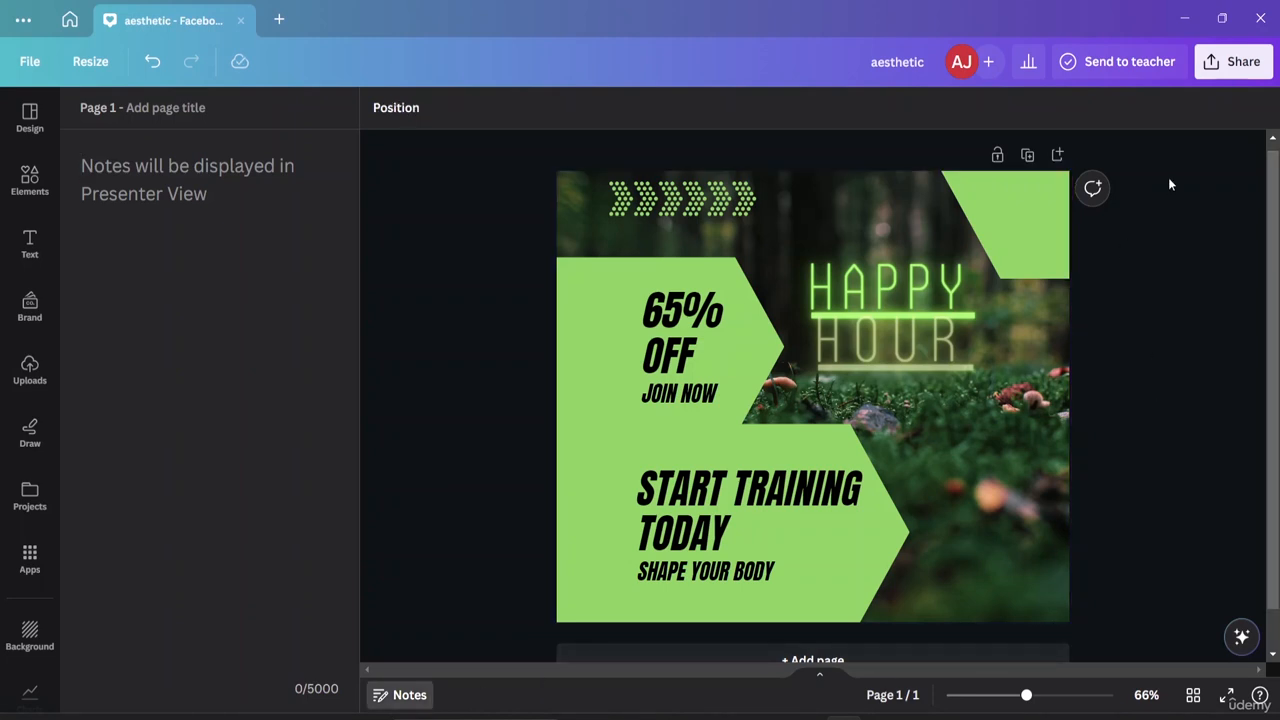
Select the HAPPY HOUR text group, view its available actions and dismiss them without choosing any
{"action": "left_click", "coordinate": [910, 272]}
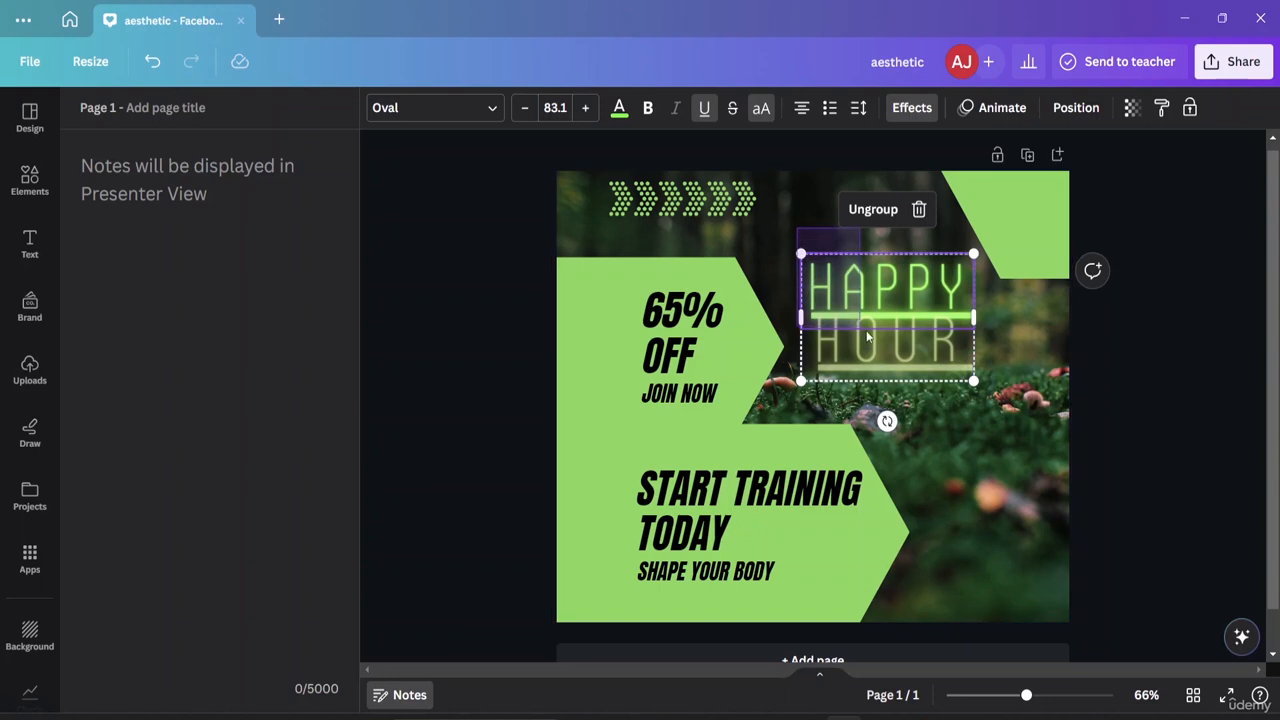
{"action": "left_click", "coordinate": [946, 210]}
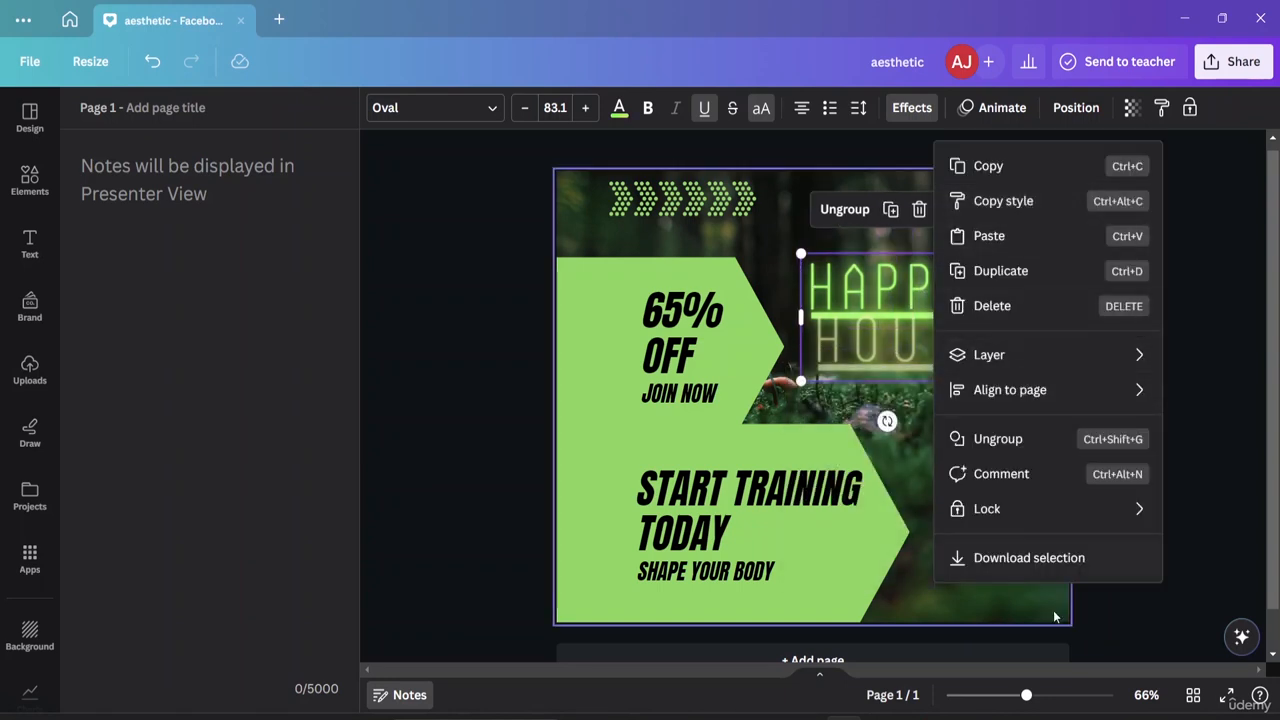
{"action": "left_click", "coordinate": [1172, 588]}
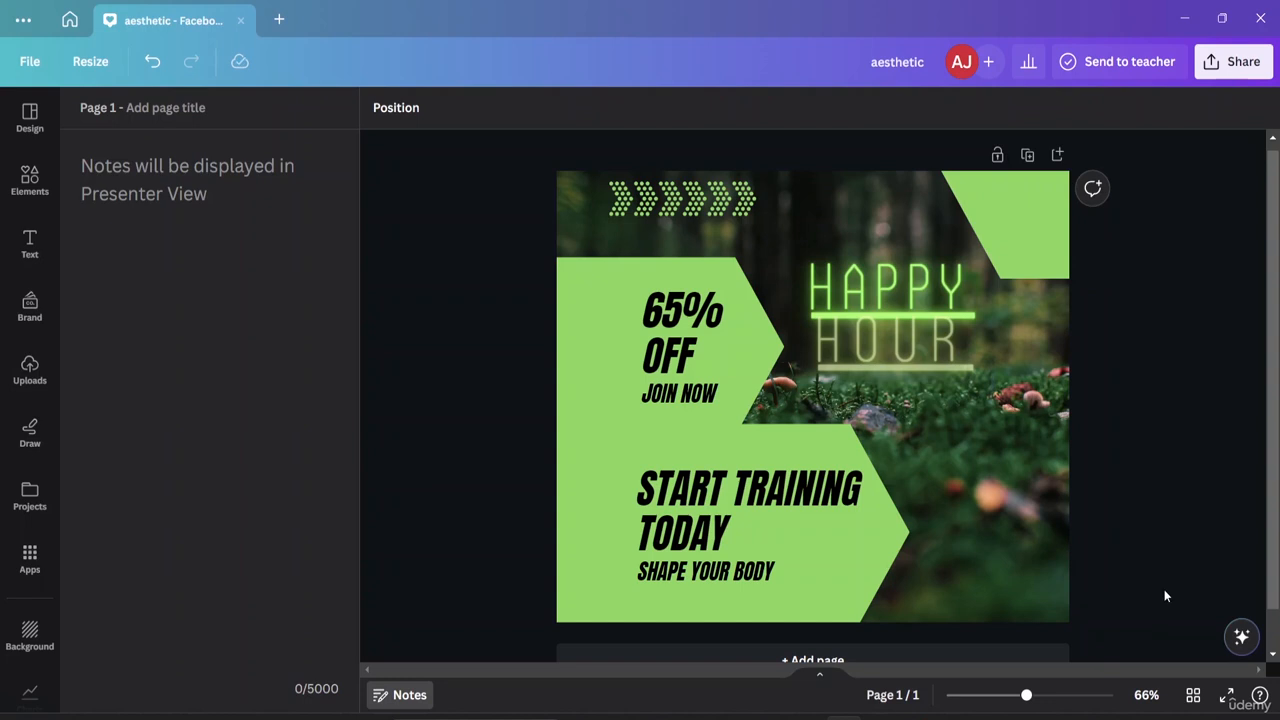